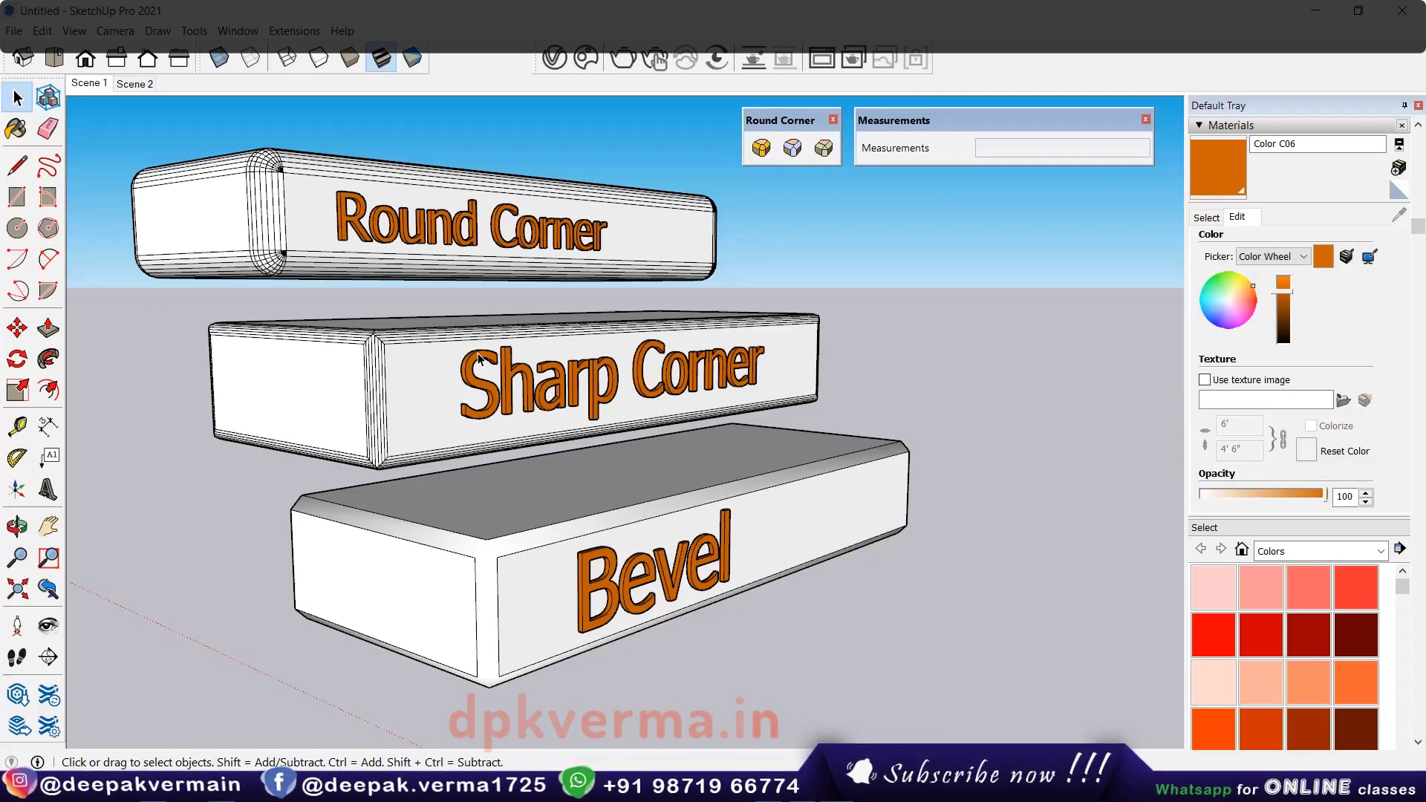
Orbit and zoom around the Round Corner, Sharp Corner and Bevel boxes to inspect their corners.
{"action": "mouse_move", "coordinate": [462, 343]}
{"action": "middle_mouse_down"}
{"action": "mouse_move", "coordinate": [444, 357]}
{"action": "mouse_move", "coordinate": [350, 239]}
{"action": "middle_mouse_up"}
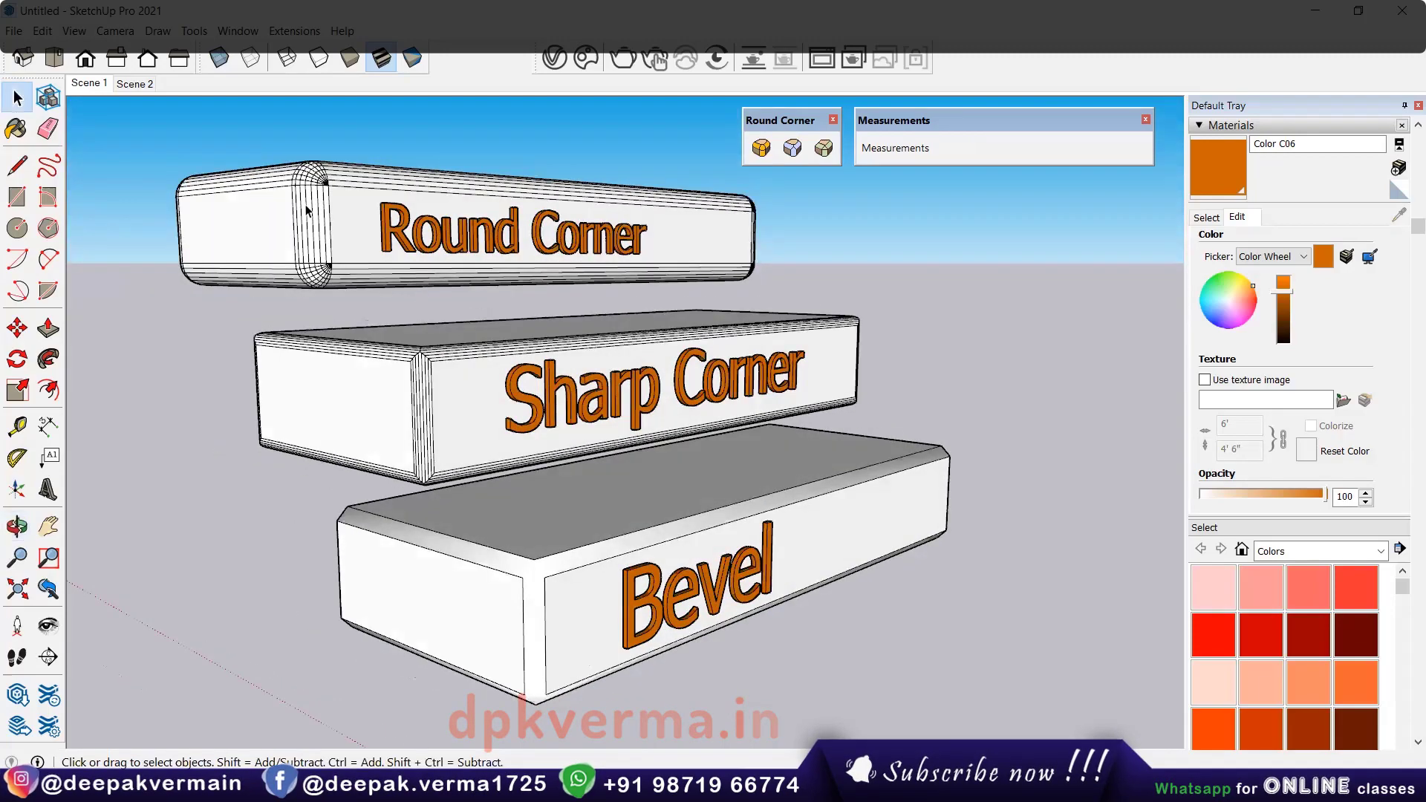
{"action": "scroll", "coordinate": [295, 171], "scroll_direction": "up", "scroll_amount": 1}
{"action": "scroll", "coordinate": [320, 185], "scroll_direction": "up", "scroll_amount": 3}
{"action": "scroll", "coordinate": [355, 201], "scroll_direction": "up", "scroll_amount": 2}
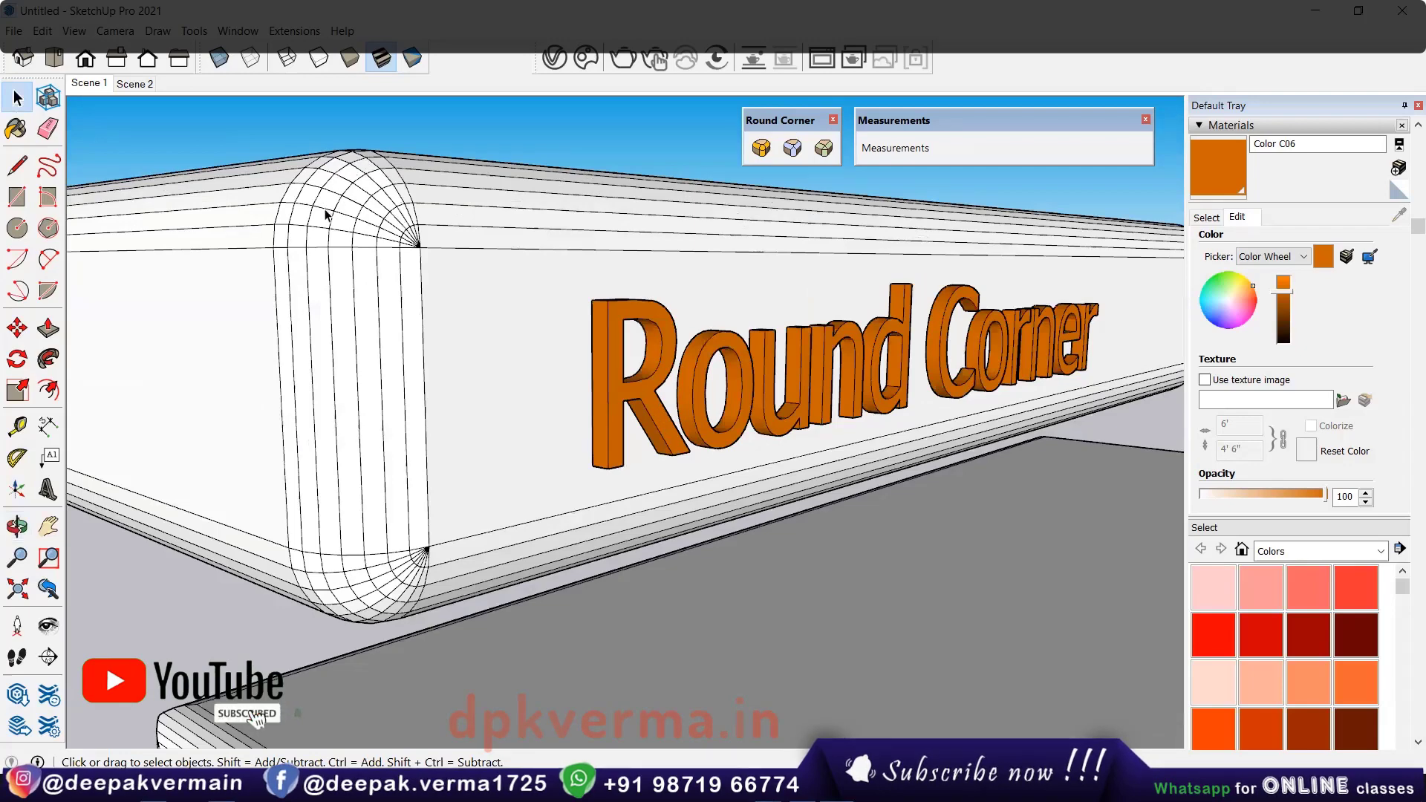
{"action": "mouse_move", "coordinate": [331, 220]}
{"action": "middle_mouse_down"}
{"action": "mouse_move", "coordinate": [364, 264]}
{"action": "mouse_move", "coordinate": [448, 216]}
{"action": "mouse_move", "coordinate": [382, 227]}
{"action": "mouse_move", "coordinate": [332, 193]}
{"action": "middle_mouse_up"}
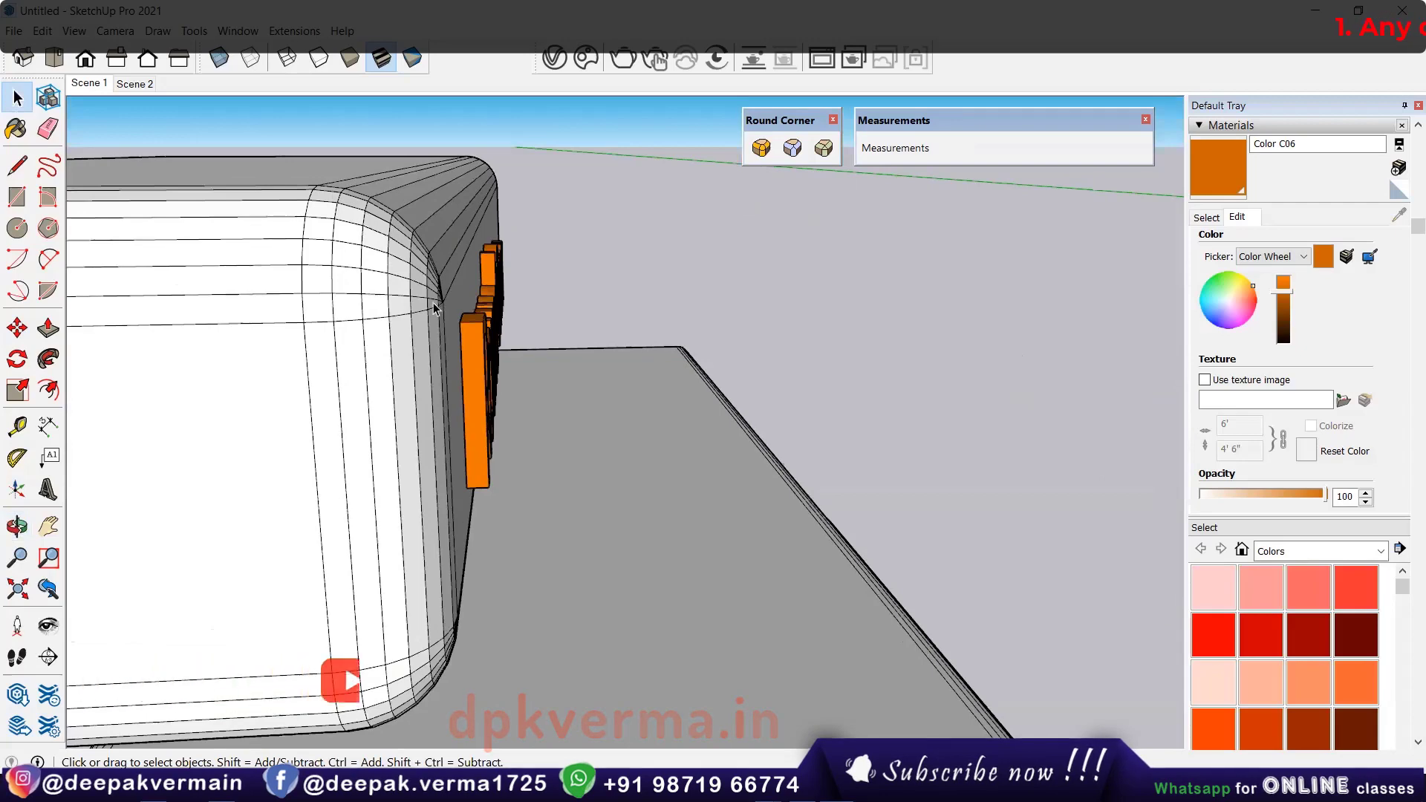
{"action": "middle_click_drag", "start_coordinate": [429, 261], "coordinate": [535, 268]}
{"action": "scroll", "coordinate": [638, 270], "scroll_direction": "down", "scroll_amount": 5}
{"action": "middle_click_drag", "start_coordinate": [638, 270], "coordinate": [520, 245]}
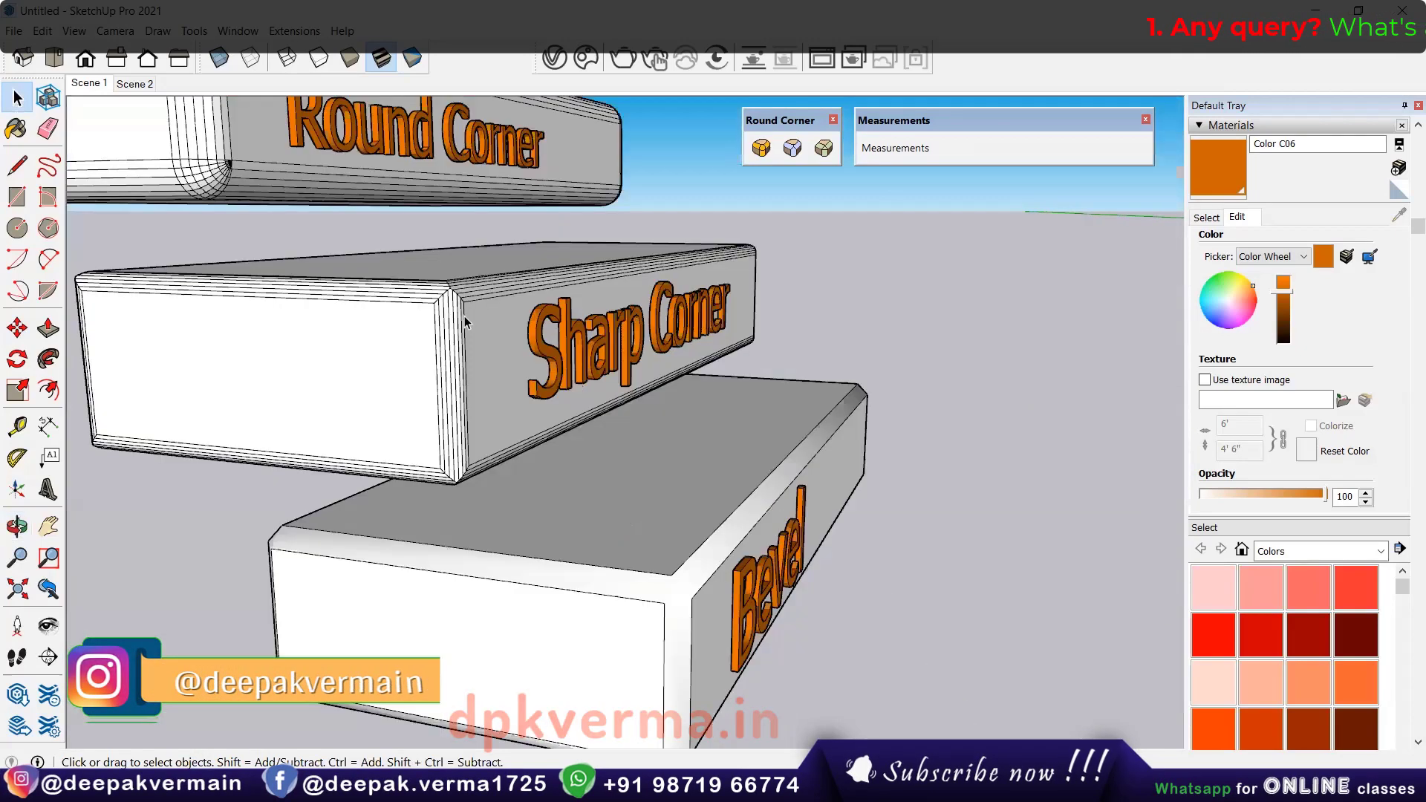
{"action": "scroll", "coordinate": [510, 238], "scroll_direction": "up", "scroll_amount": 3}
{"action": "scroll", "coordinate": [509, 238], "scroll_direction": "up", "scroll_amount": 3}
{"action": "scroll", "coordinate": [467, 216], "scroll_direction": "up", "scroll_amount": 3}
{"action": "scroll", "coordinate": [467, 216], "scroll_direction": "down", "scroll_amount": 2}
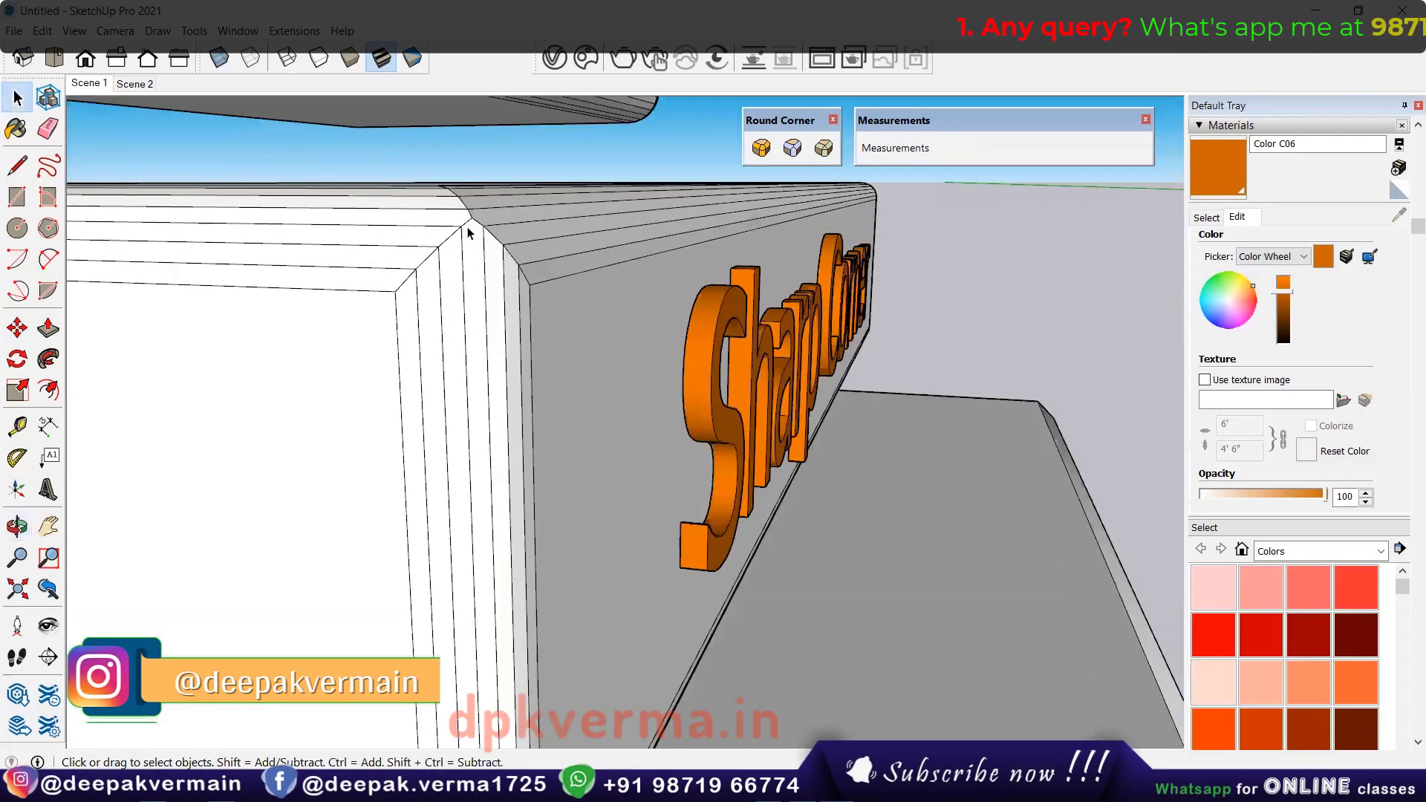
{"action": "scroll", "coordinate": [496, 269], "scroll_direction": "up", "scroll_amount": 2}
{"action": "scroll", "coordinate": [471, 309], "scroll_direction": "down", "scroll_amount": 2}
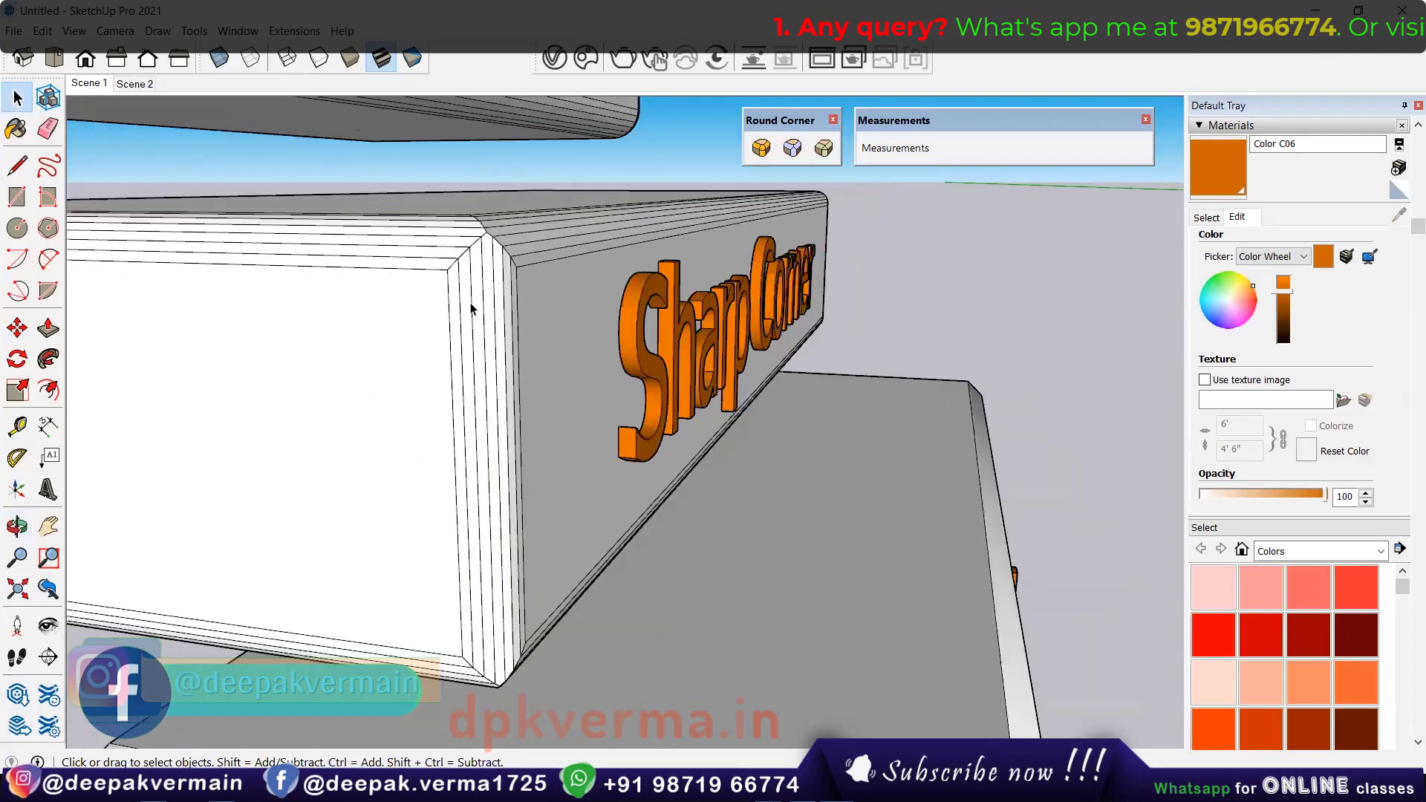
{"action": "scroll", "coordinate": [471, 309], "scroll_direction": "down", "scroll_amount": 3}
{"action": "scroll", "coordinate": [605, 408], "scroll_direction": "up", "scroll_amount": 2}
{"action": "scroll", "coordinate": [574, 373], "scroll_direction": "up", "scroll_amount": 3}
{"action": "mouse_move", "coordinate": [574, 373]}
{"action": "middle_mouse_down"}
{"action": "mouse_move", "coordinate": [758, 296]}
{"action": "mouse_move", "coordinate": [617, 350]}
{"action": "middle_mouse_up"}
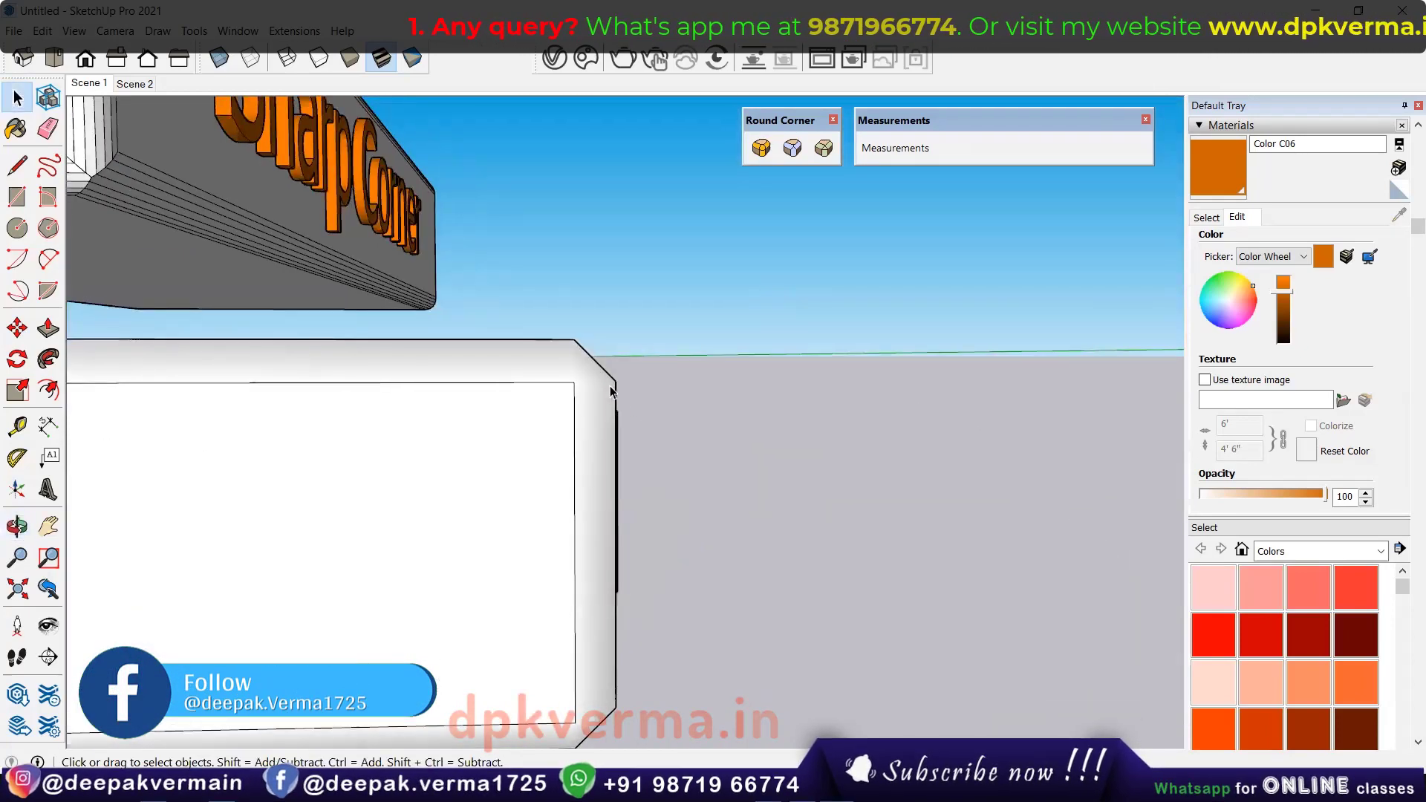
{"action": "scroll", "coordinate": [607, 375], "scroll_direction": "down", "scroll_amount": 3}
{"action": "scroll", "coordinate": [670, 417], "scroll_direction": "down", "scroll_amount": 3}
{"action": "mouse_move", "coordinate": [670, 417]}
{"action": "middle_mouse_down"}
{"action": "mouse_move", "coordinate": [459, 476]}
{"action": "mouse_move", "coordinate": [515, 503]}
{"action": "mouse_move", "coordinate": [554, 480]}
{"action": "middle_mouse_up"}
{"action": "scroll", "coordinate": [515, 503], "scroll_direction": "up", "scroll_amount": 2}
{"action": "scroll", "coordinate": [515, 503], "scroll_direction": "up", "scroll_amount": 2}
{"action": "left_click_drag", "start_coordinate": [763, 129], "coordinate": [720, 135]}
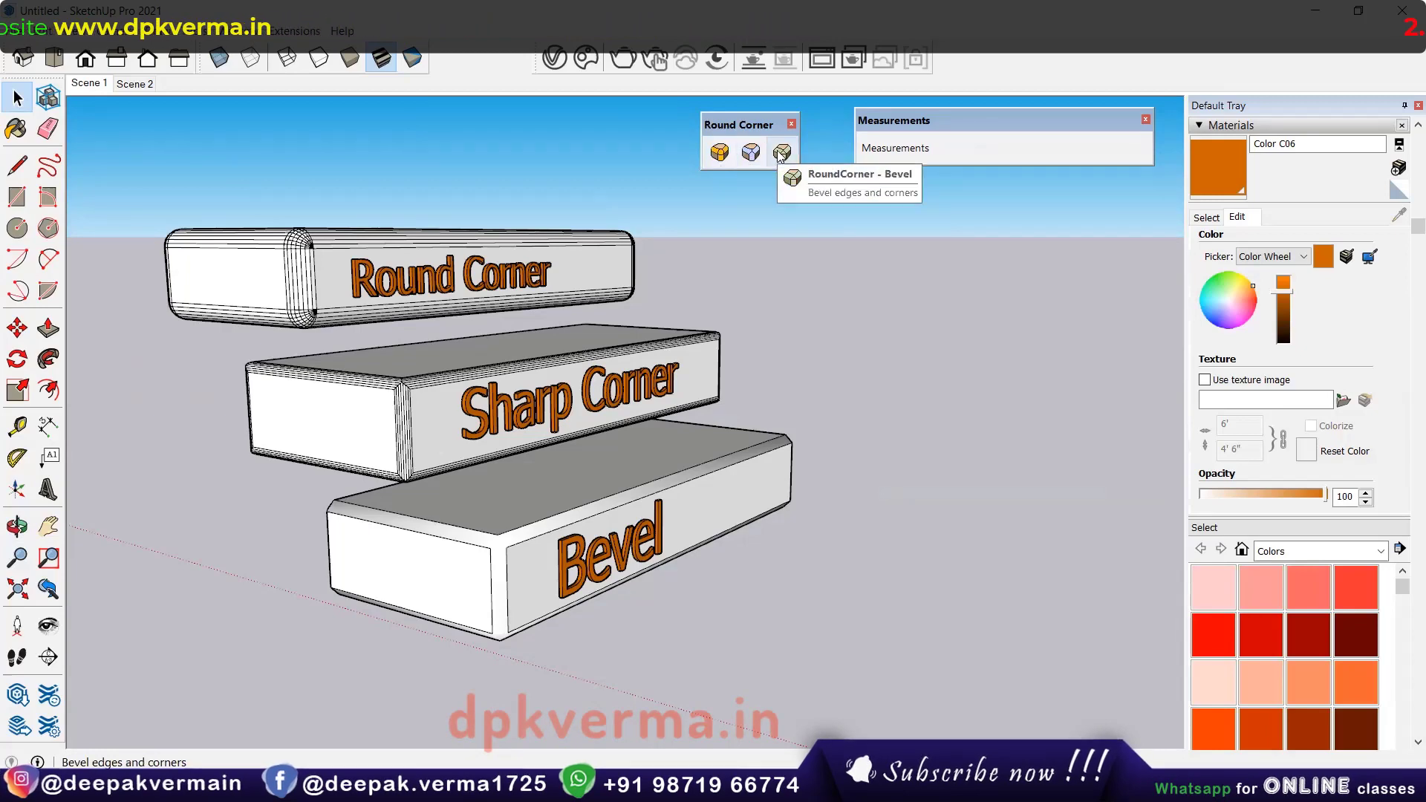
Switch to Scene 2 and dimension the plain box's 10" height.
{"action": "scroll", "coordinate": [580, 282], "scroll_direction": "down", "scroll_amount": 3}
{"action": "left_click", "coordinate": [135, 83]}
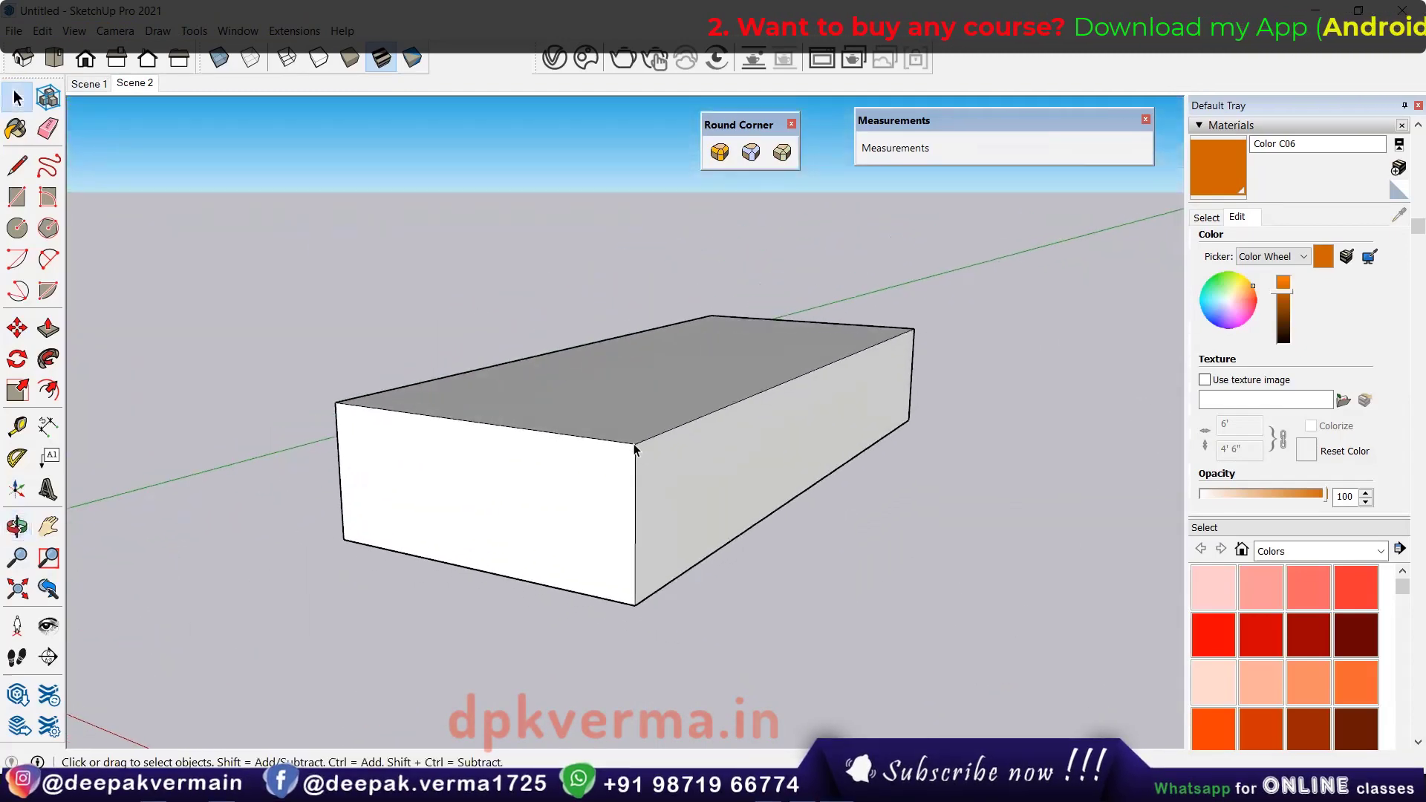
{"action": "left_click", "coordinate": [40, 432]}
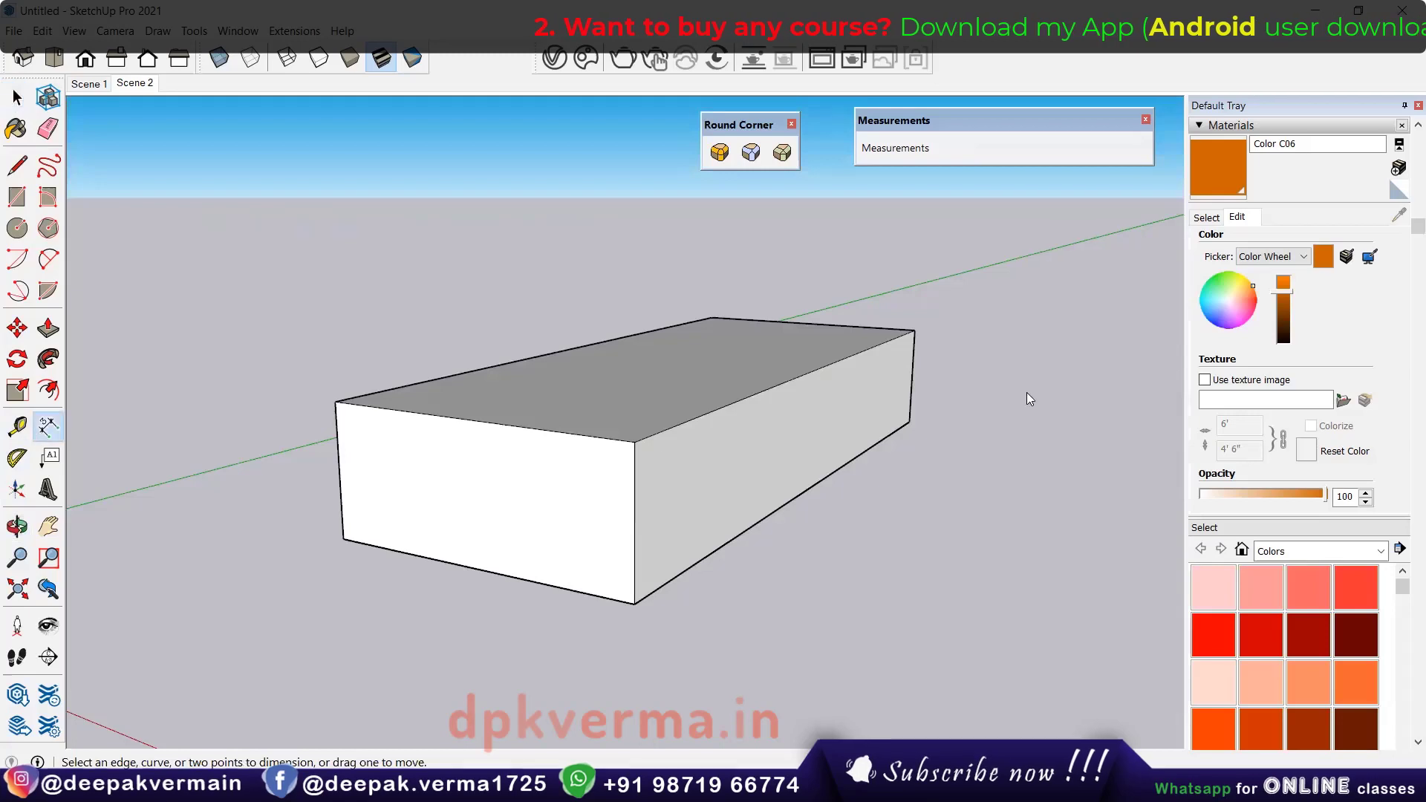
{"action": "left_click", "coordinate": [914, 330]}
{"action": "left_click", "coordinate": [911, 422]}
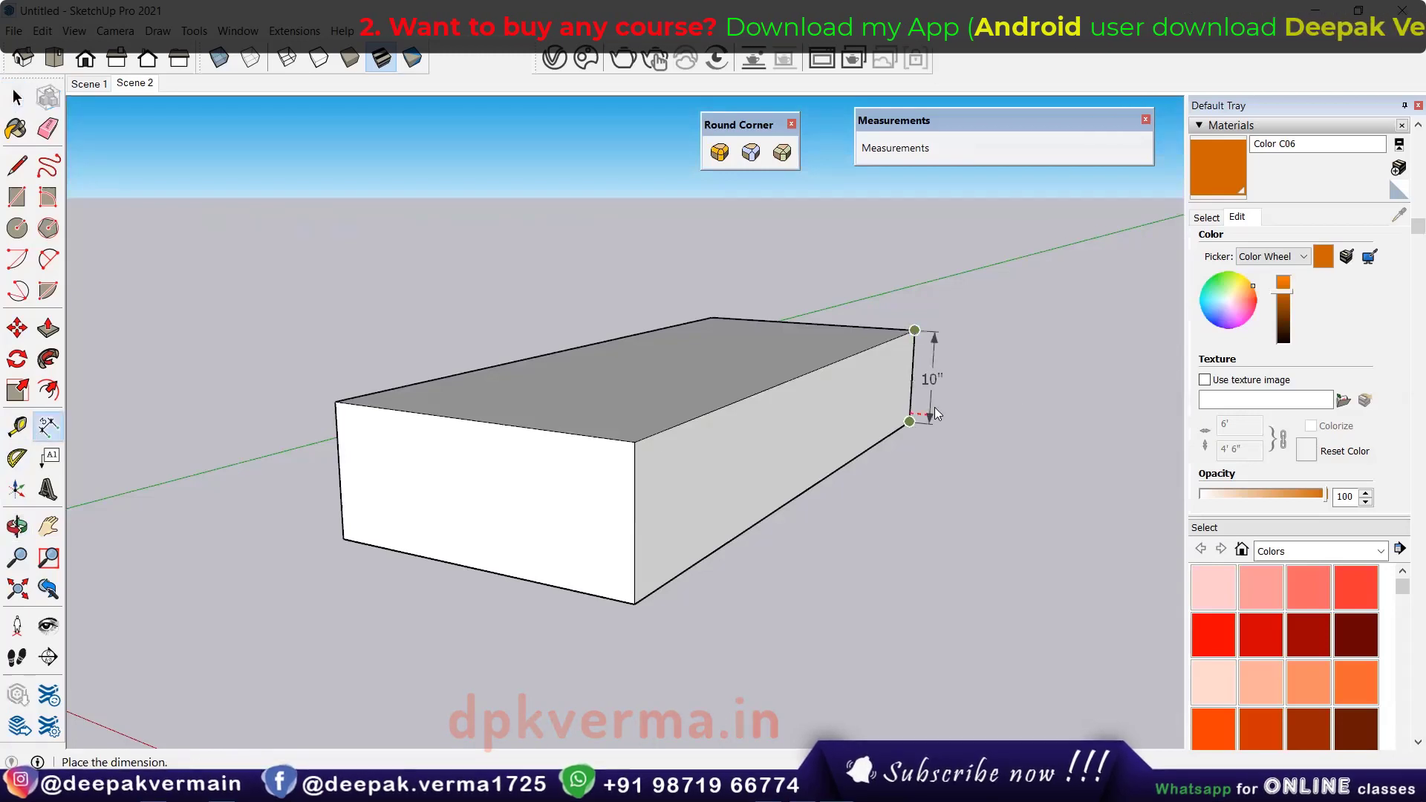
{"action": "left_click", "coordinate": [943, 404]}
Dimension the box's 5' length and 2' width, then undo the dimensions.
{"action": "left_click", "coordinate": [657, 438]}
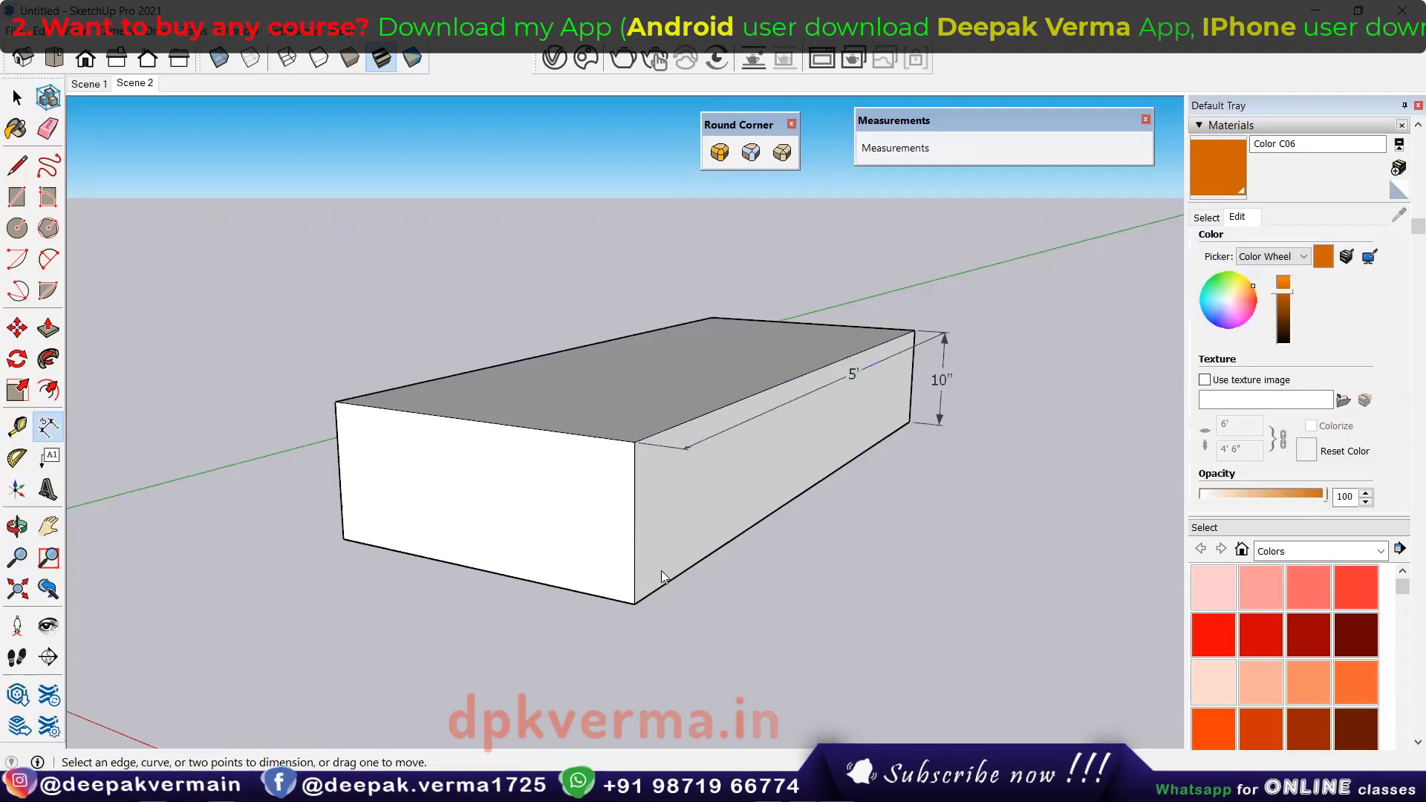
{"action": "left_click", "coordinate": [587, 593]}
{"action": "left_click", "coordinate": [555, 609]}
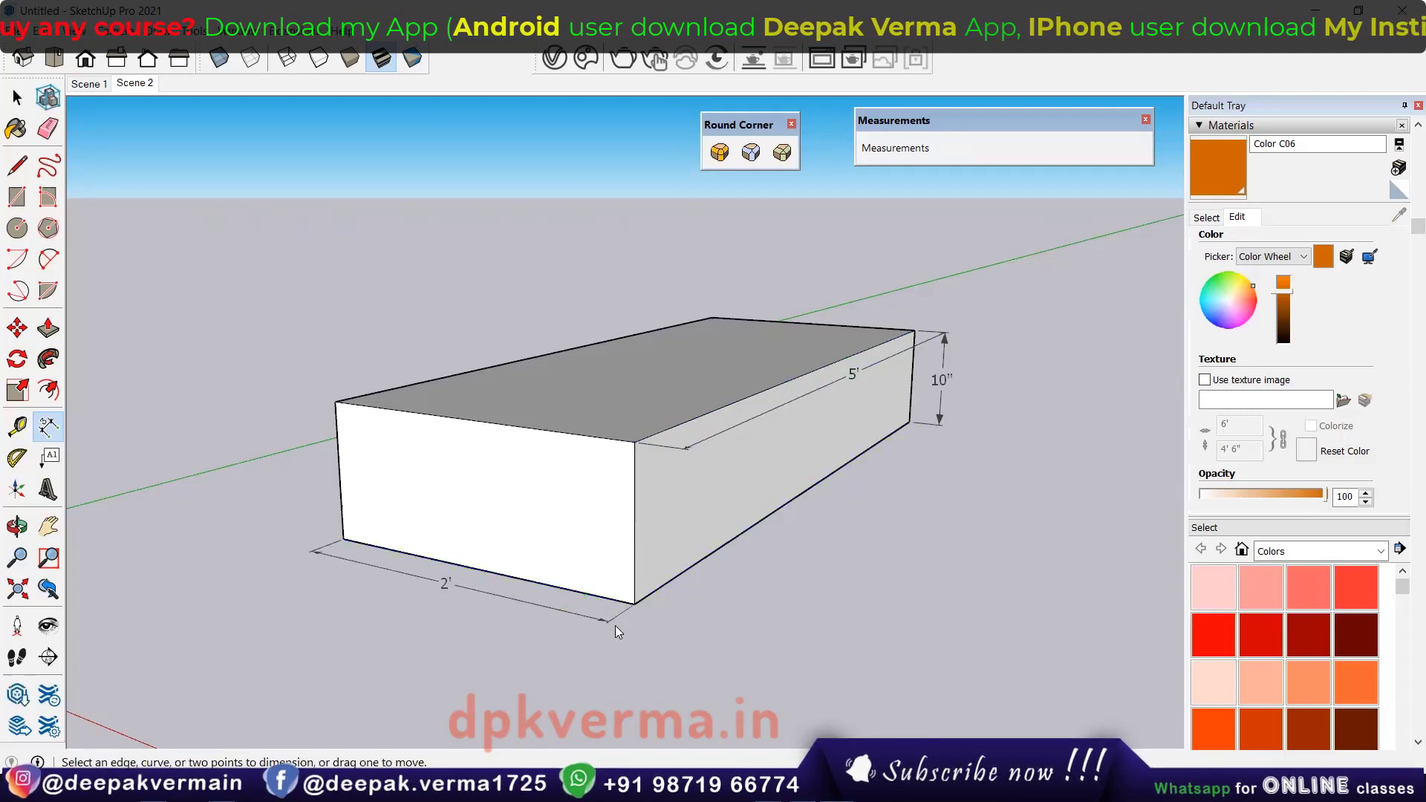
{"action": "key", "text": "ctrl+z"}
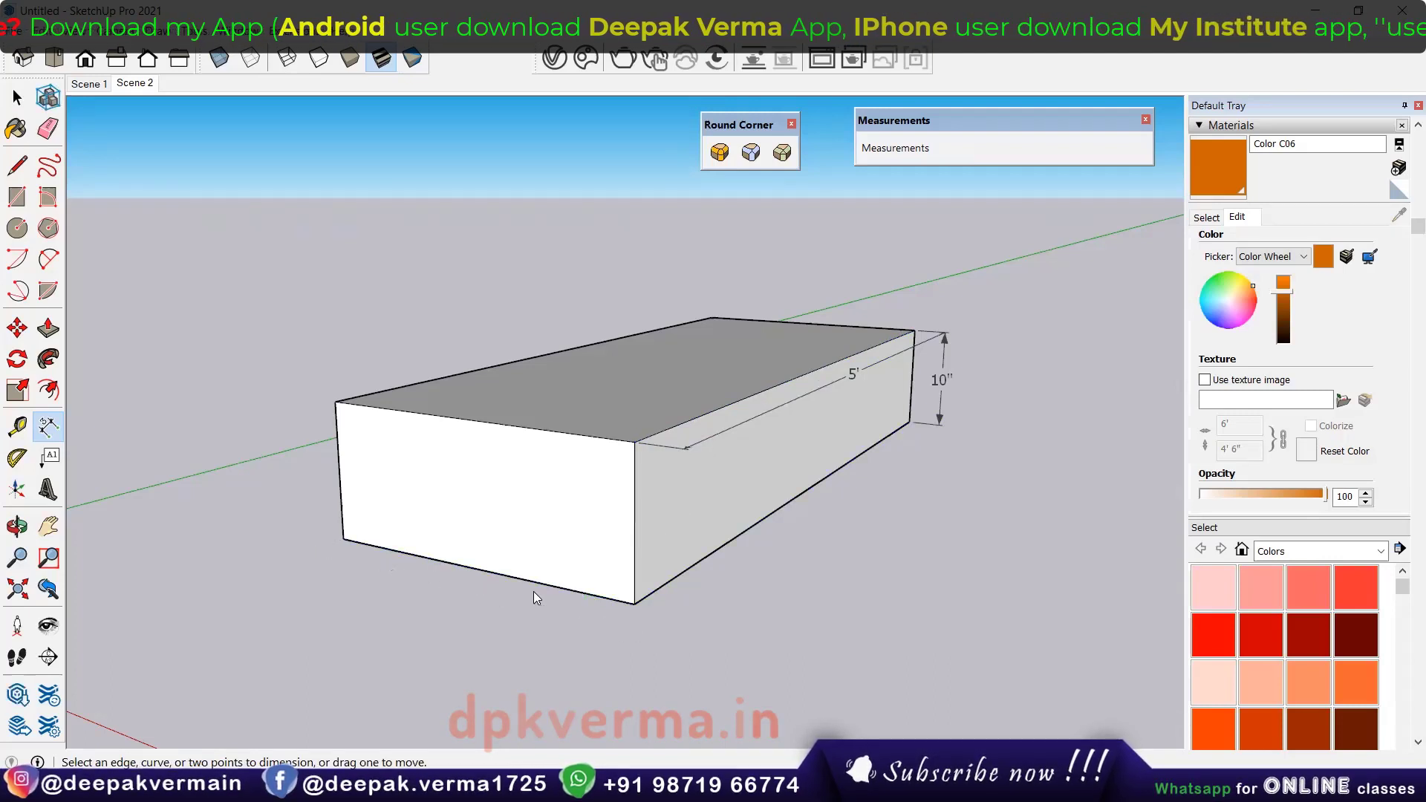
{"action": "key", "text": "ctrl+z"}
{"action": "key", "text": "ctrl+z"}
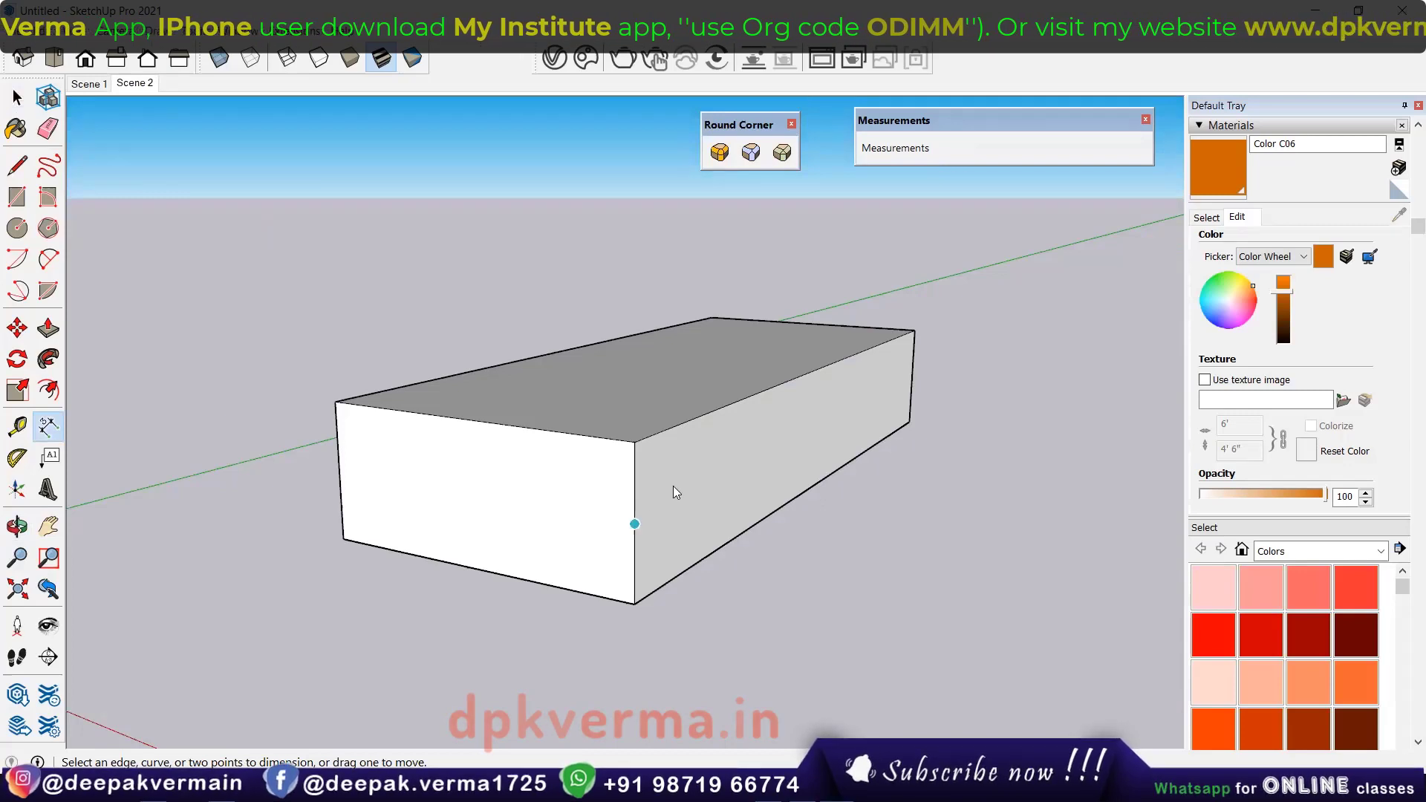
Round the box's long top back edge with Round Corner at a 2" offset and 7 segments.
{"action": "left_click", "coordinate": [719, 153]}
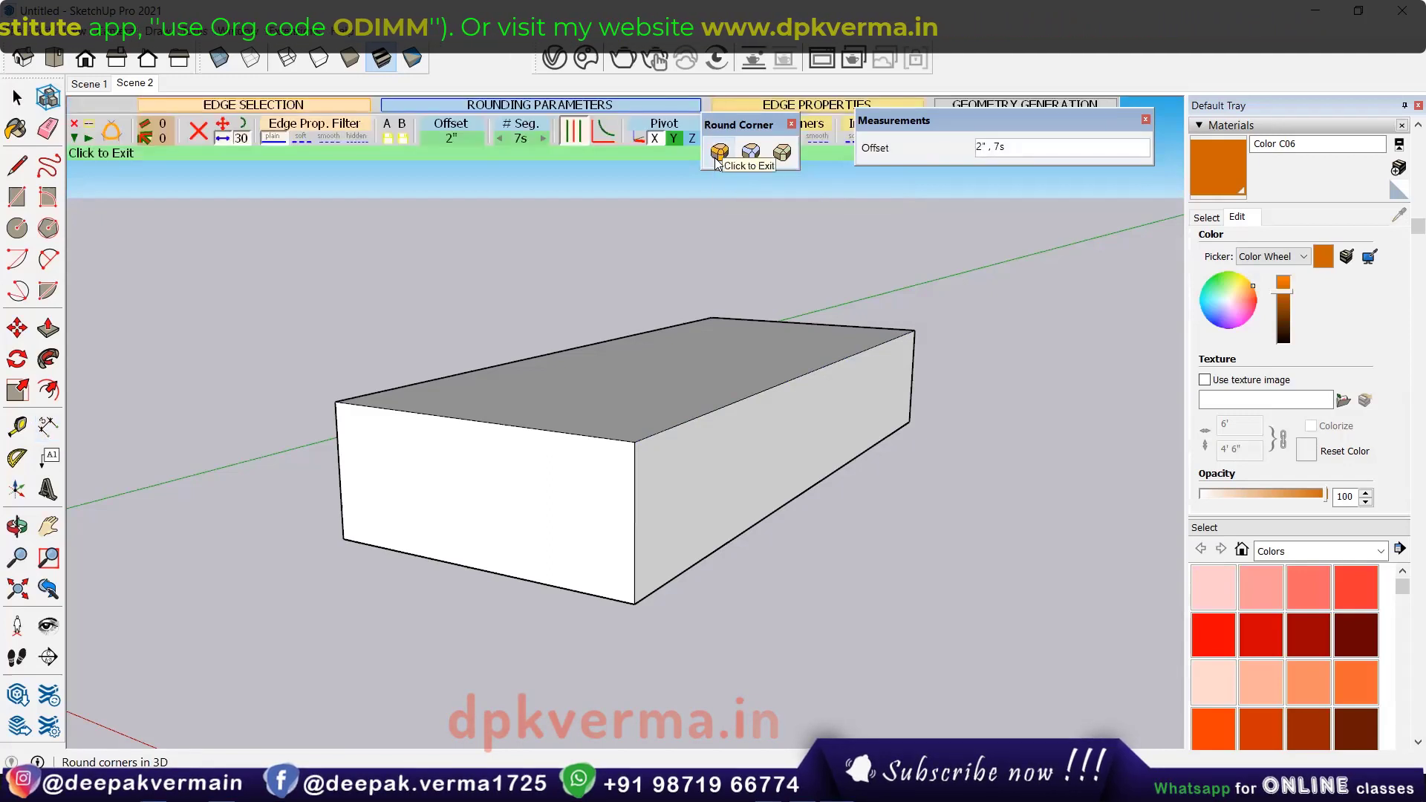
{"action": "left_click_drag", "start_coordinate": [739, 124], "coordinate": [715, 180]}
{"action": "left_click_drag", "start_coordinate": [905, 120], "coordinate": [834, 179]}
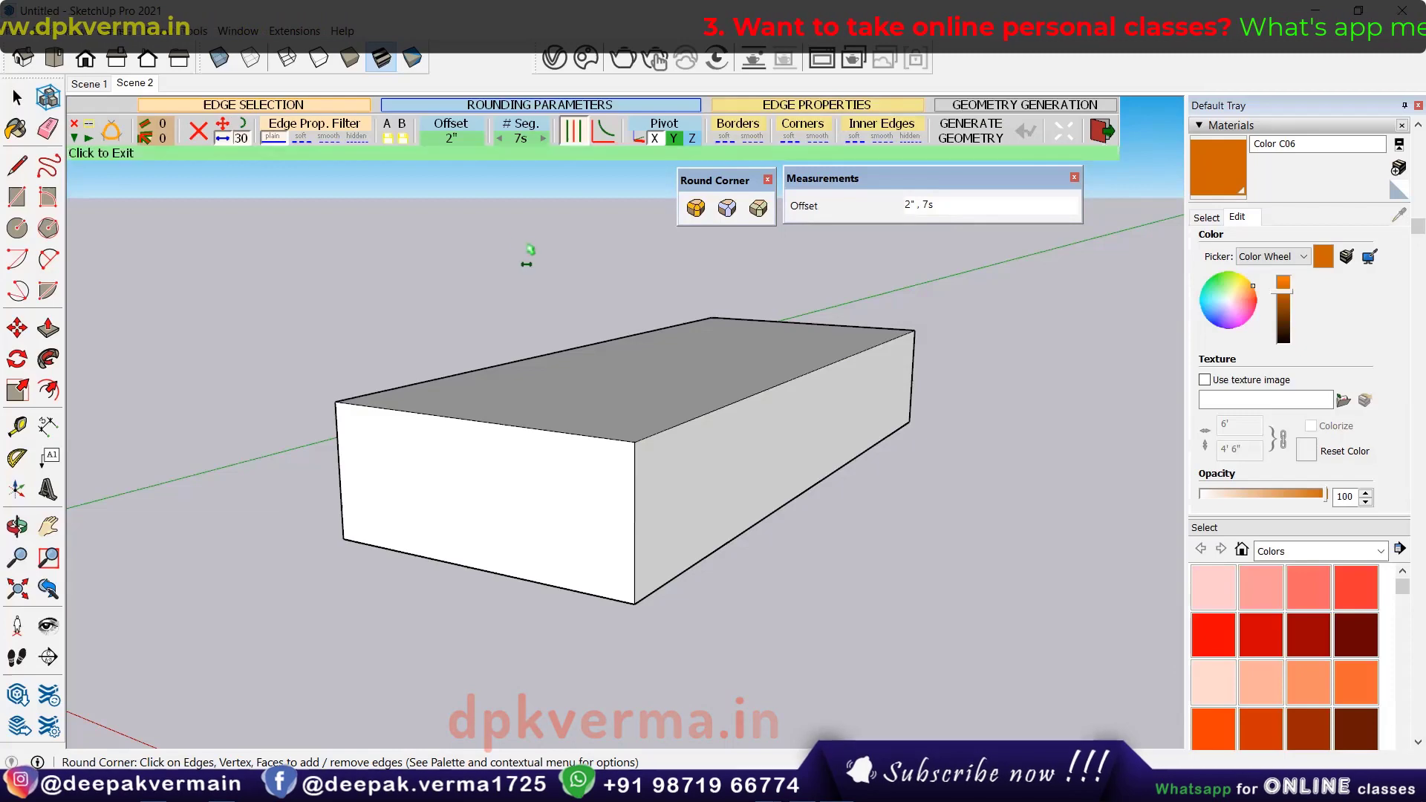
{"action": "middle_click_drag", "start_coordinate": [548, 265], "coordinate": [534, 301]}
{"action": "left_click", "coordinate": [650, 459]}
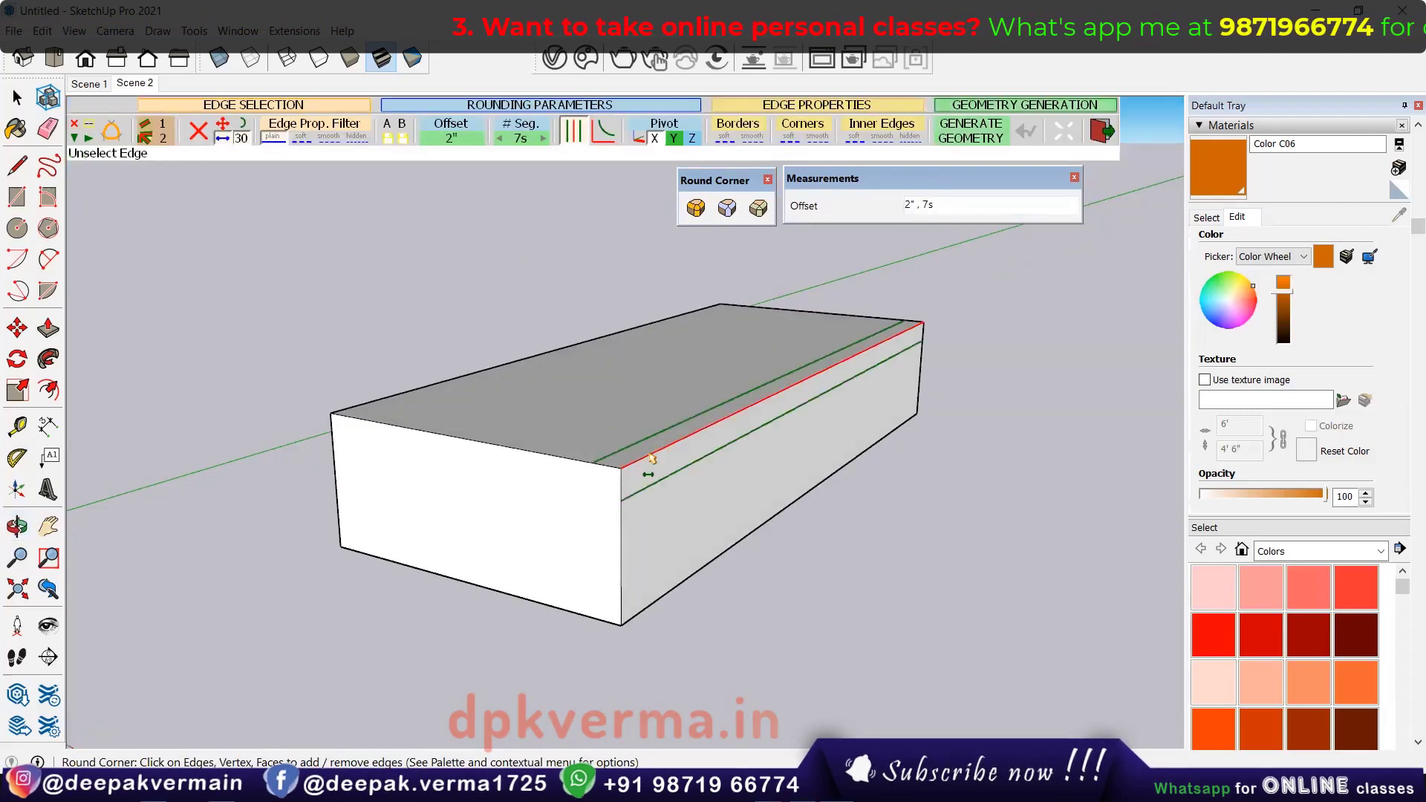
{"action": "left_click", "coordinate": [561, 312]}
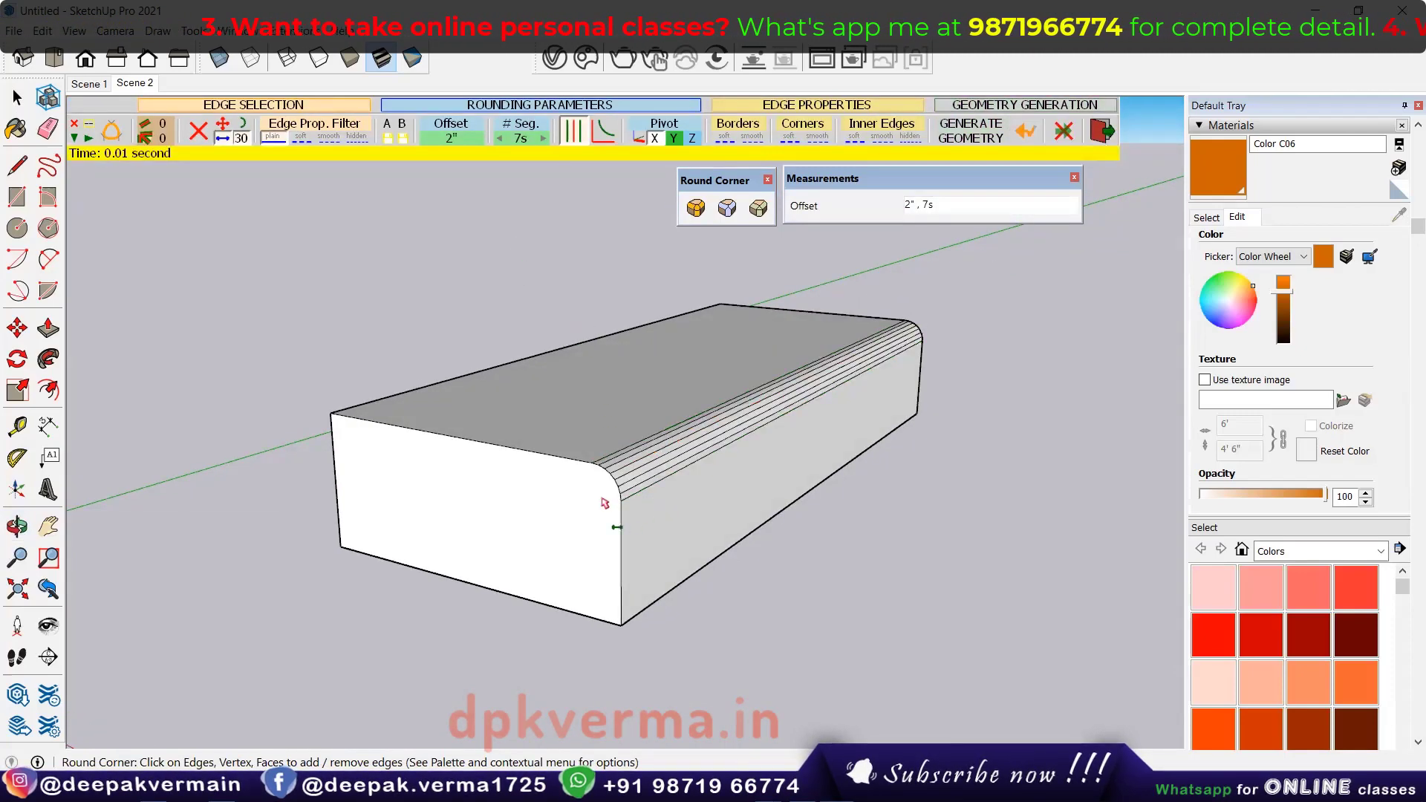
{"action": "scroll", "coordinate": [668, 491], "scroll_direction": "up", "scroll_amount": 2}
{"action": "scroll", "coordinate": [655, 487], "scroll_direction": "down", "scroll_amount": 1}
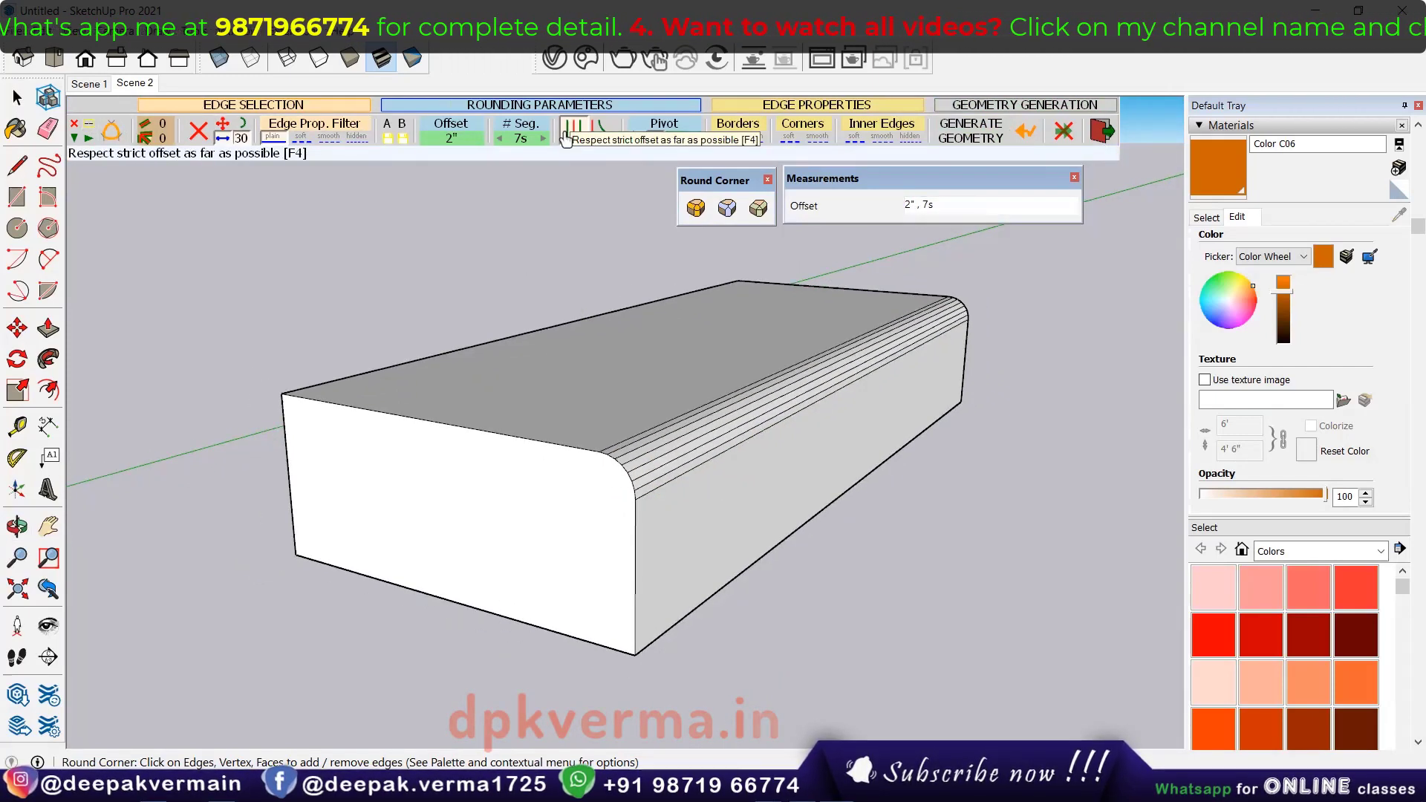
Re-pick the long top edge, then collapse and expand the rounding settings panel.
{"action": "left_click", "coordinate": [693, 457]}
{"action": "middle_click_drag", "start_coordinate": [668, 465], "coordinate": [633, 430]}
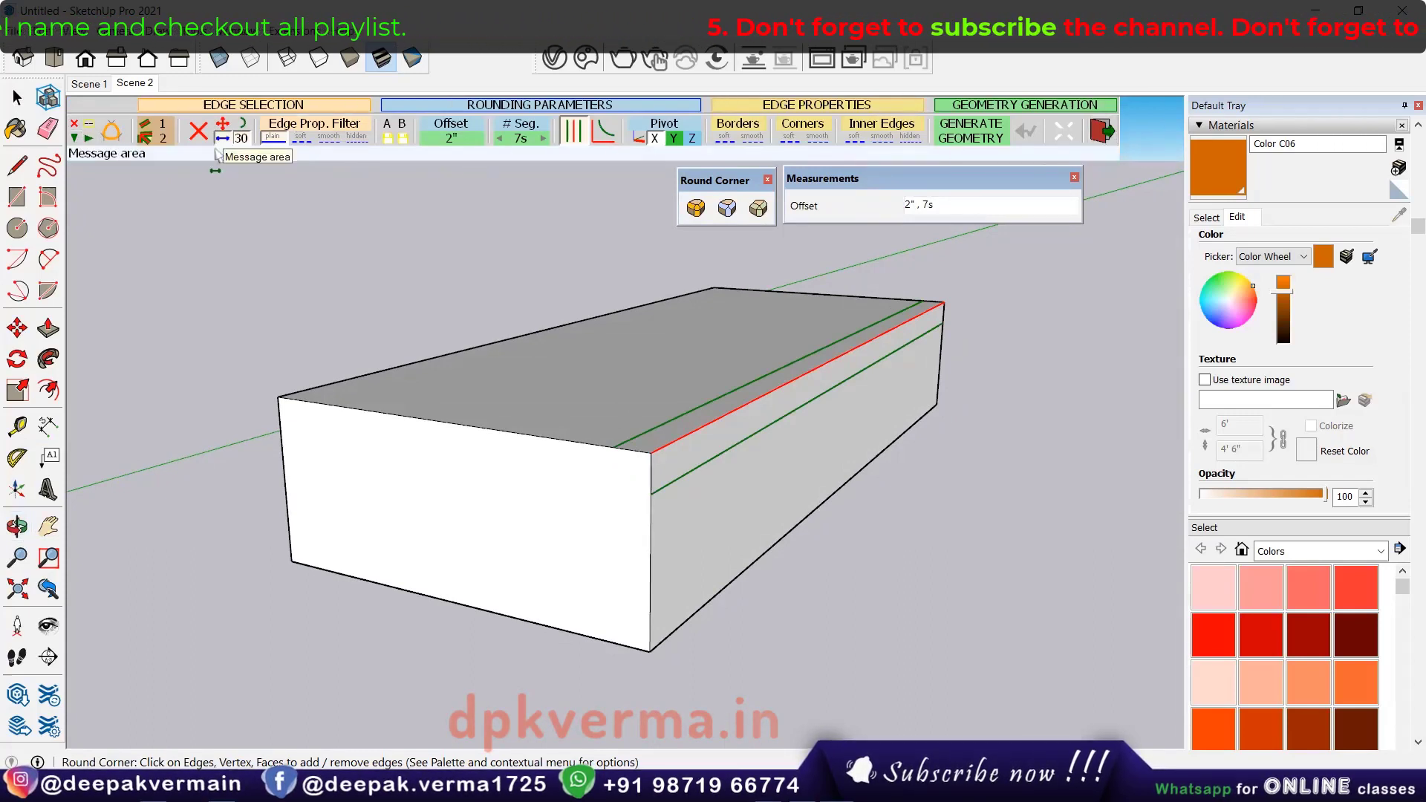
{"action": "left_click", "coordinate": [74, 127]}
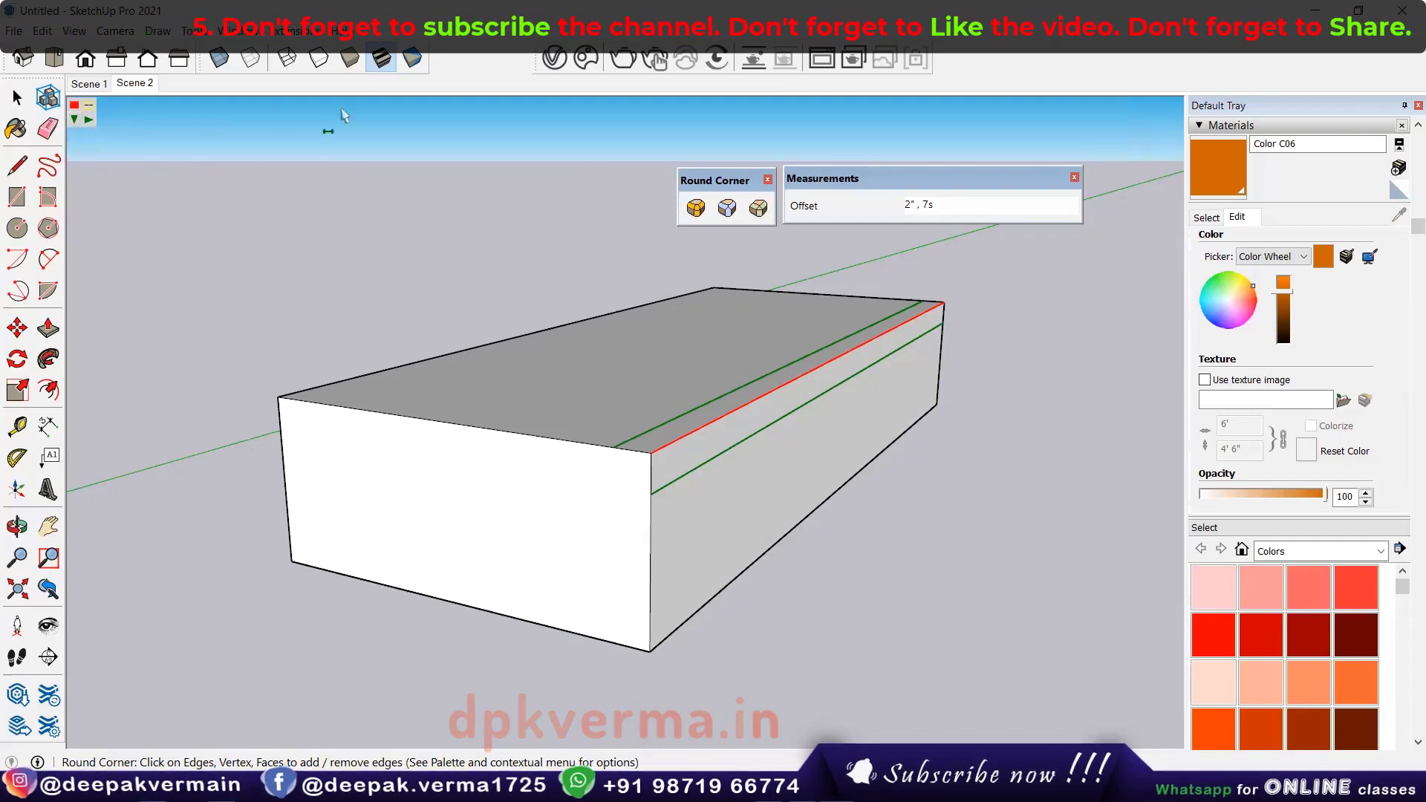
{"action": "left_click", "coordinate": [74, 109]}
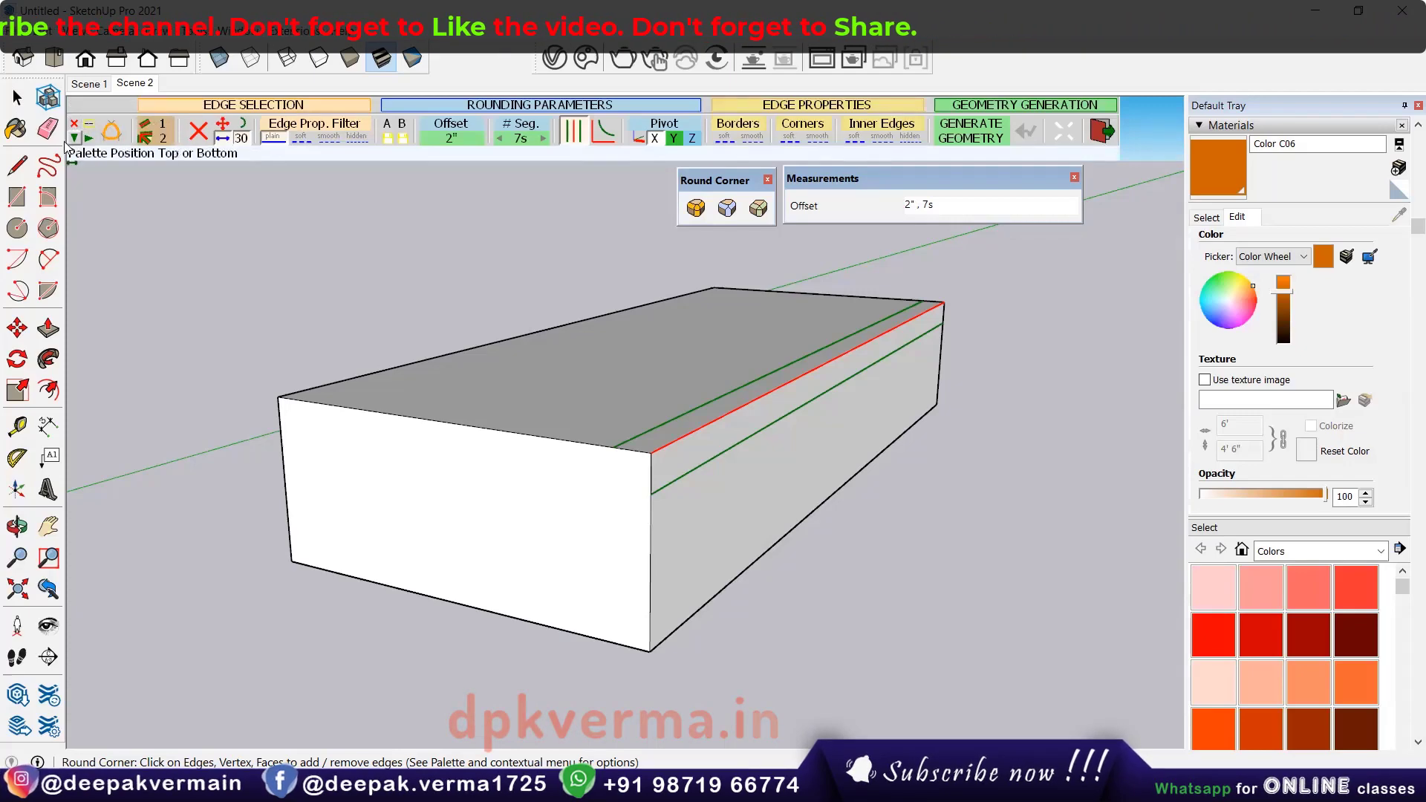
Move the rounding settings to the bottom and back, then reverse and restore their section order.
{"action": "left_click", "coordinate": [73, 139]}
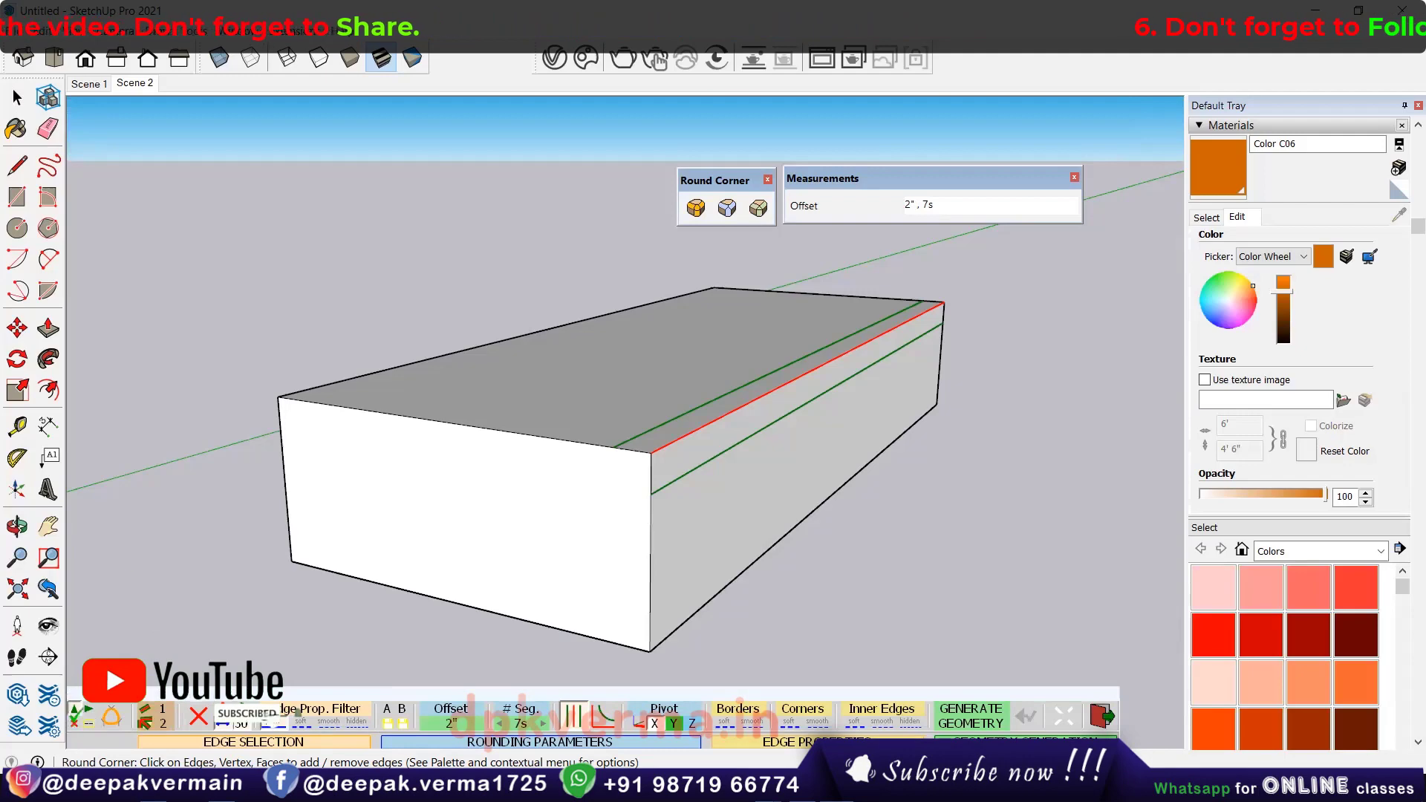
{"action": "left_click", "coordinate": [74, 722]}
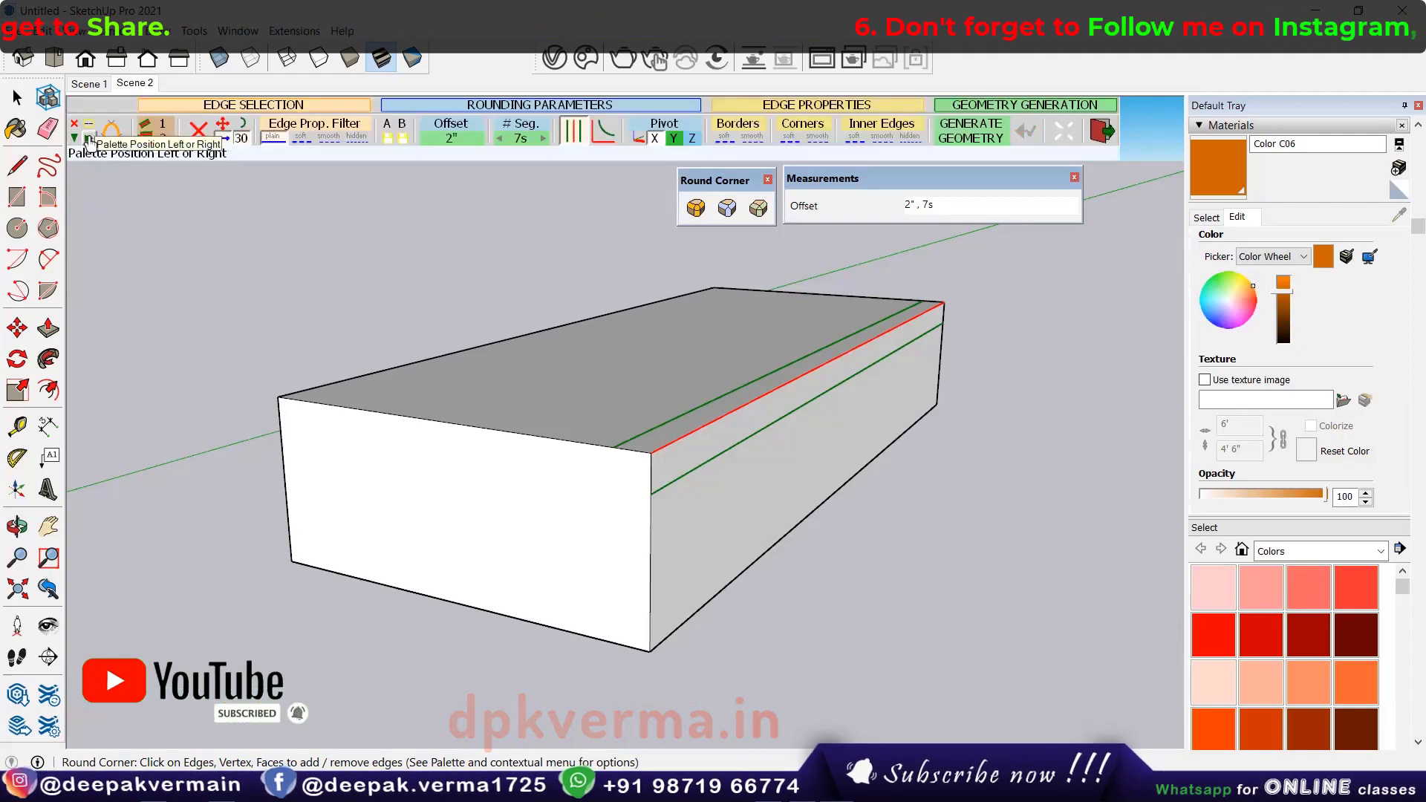
{"action": "left_click", "coordinate": [88, 140]}
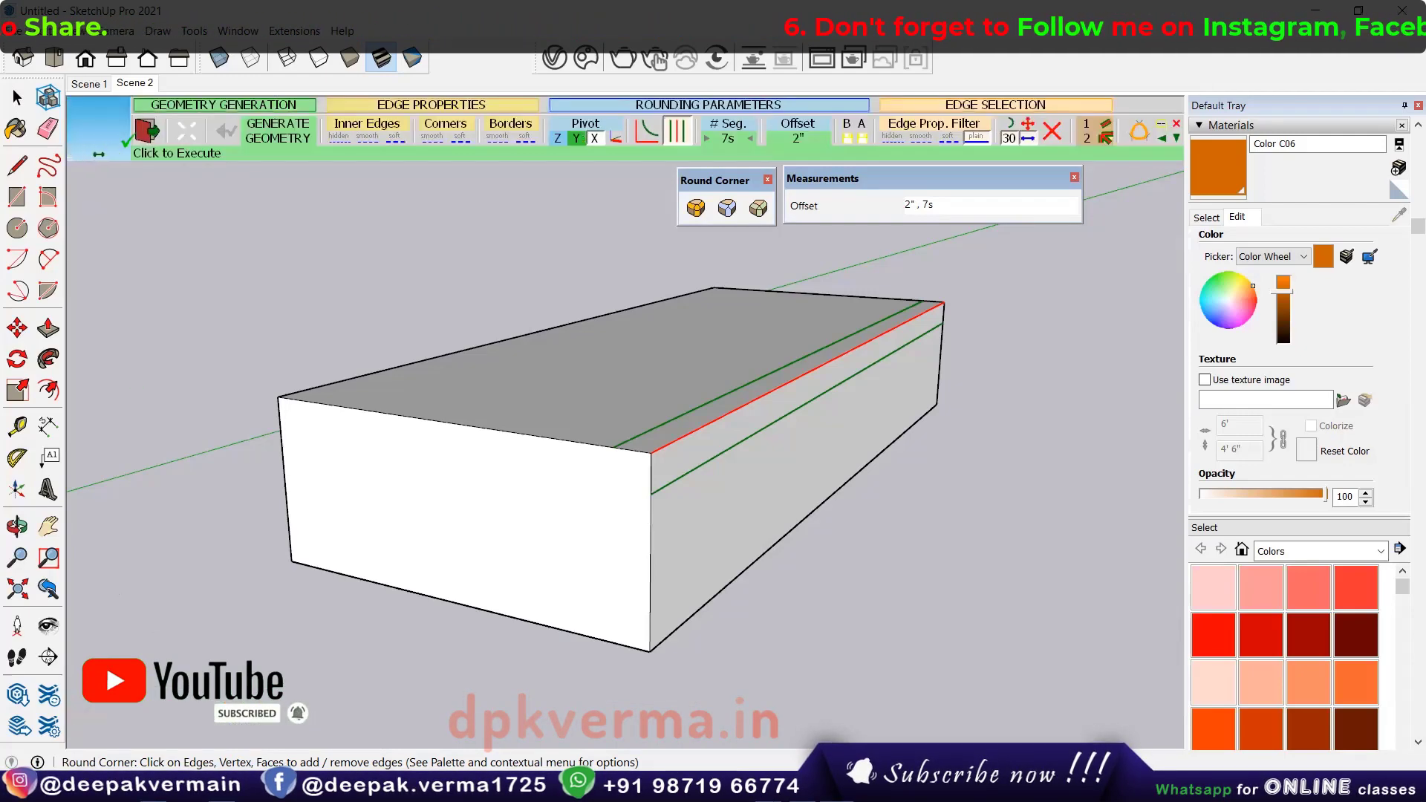
{"action": "left_click", "coordinate": [1180, 137]}
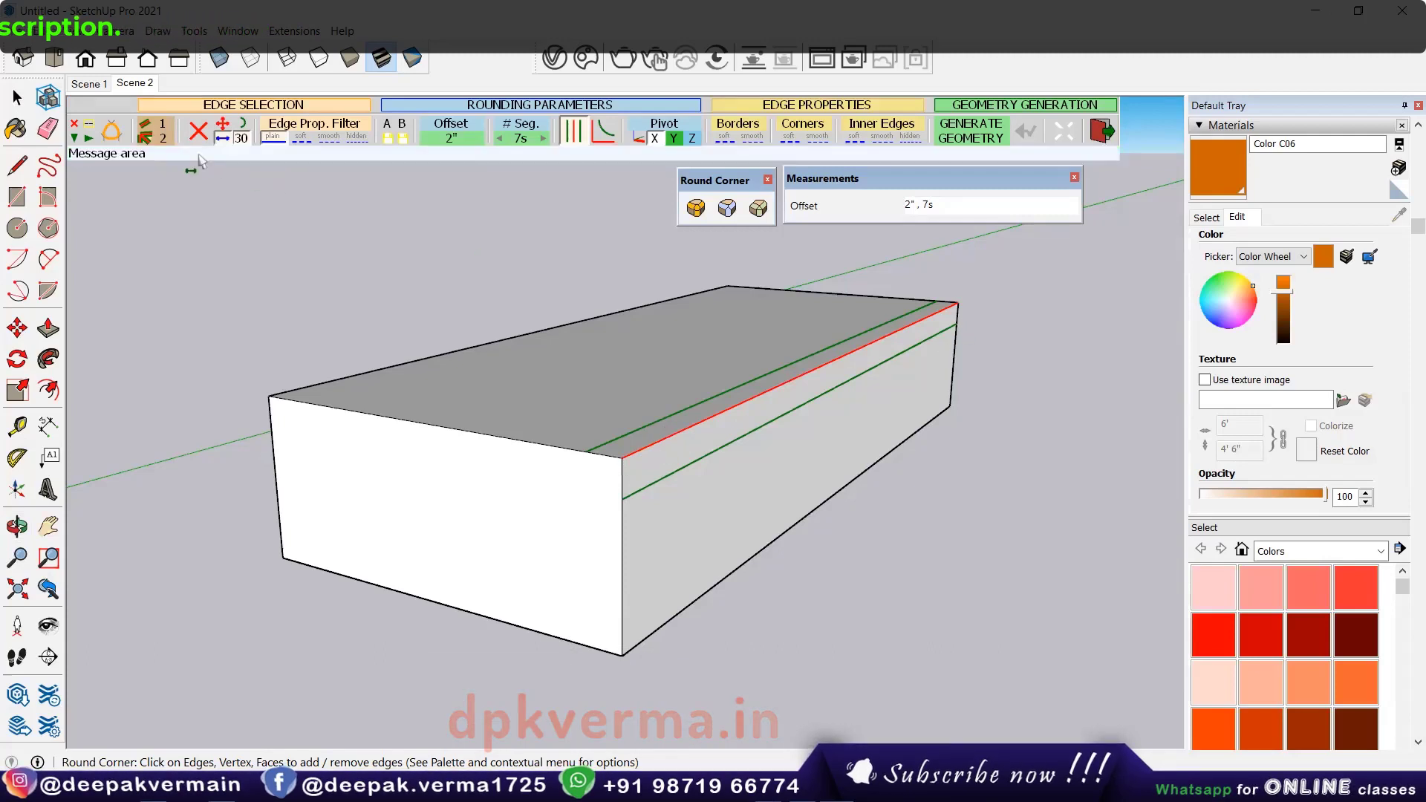
Mark the front top edge and the top face's edges for rounding, then clear all marks.
{"action": "left_click", "coordinate": [543, 446]}
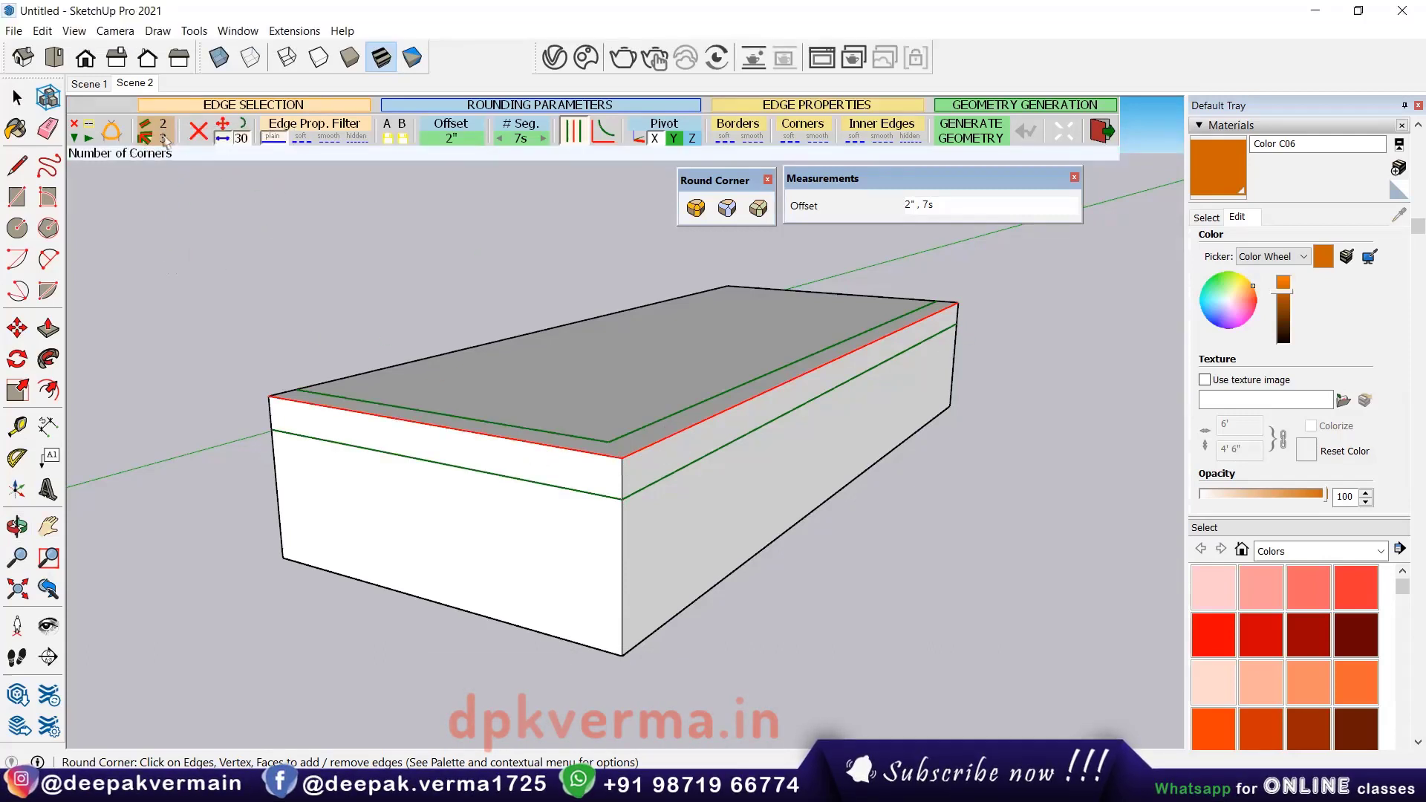
{"action": "left_click", "coordinate": [401, 542]}
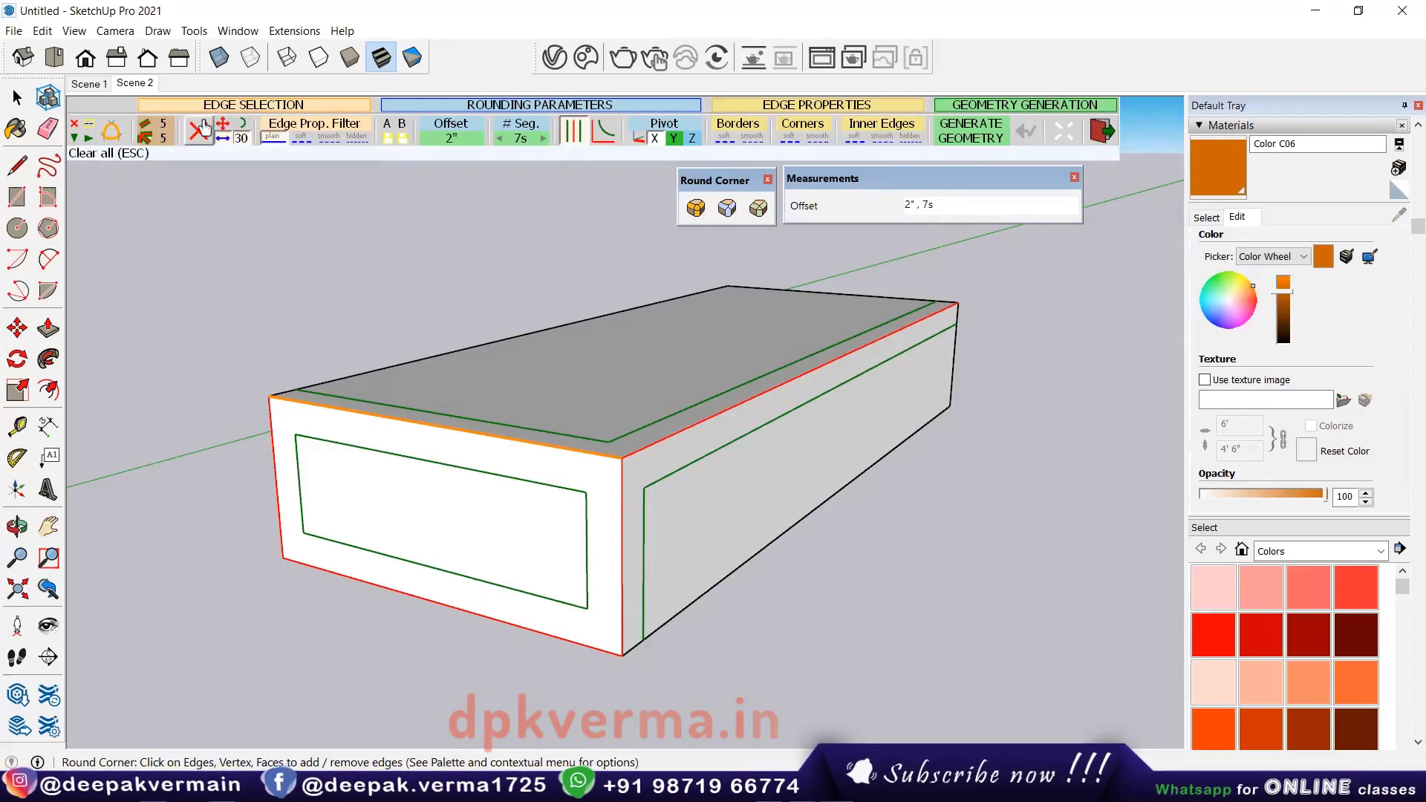
{"action": "left_click", "coordinate": [200, 130]}
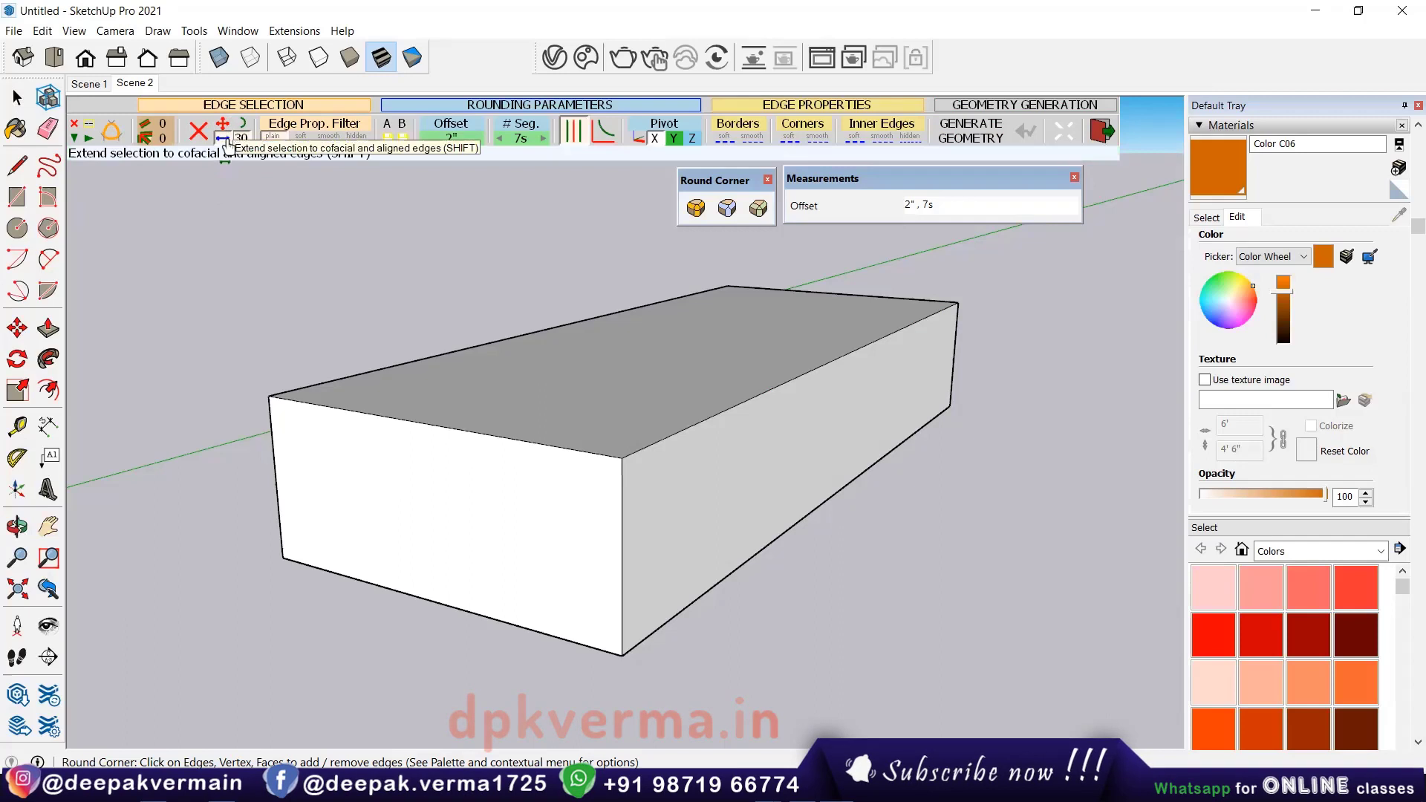
Mark the front and right faces' edges, unmark all, then mark every edge of the box.
{"action": "left_click", "coordinate": [450, 514]}
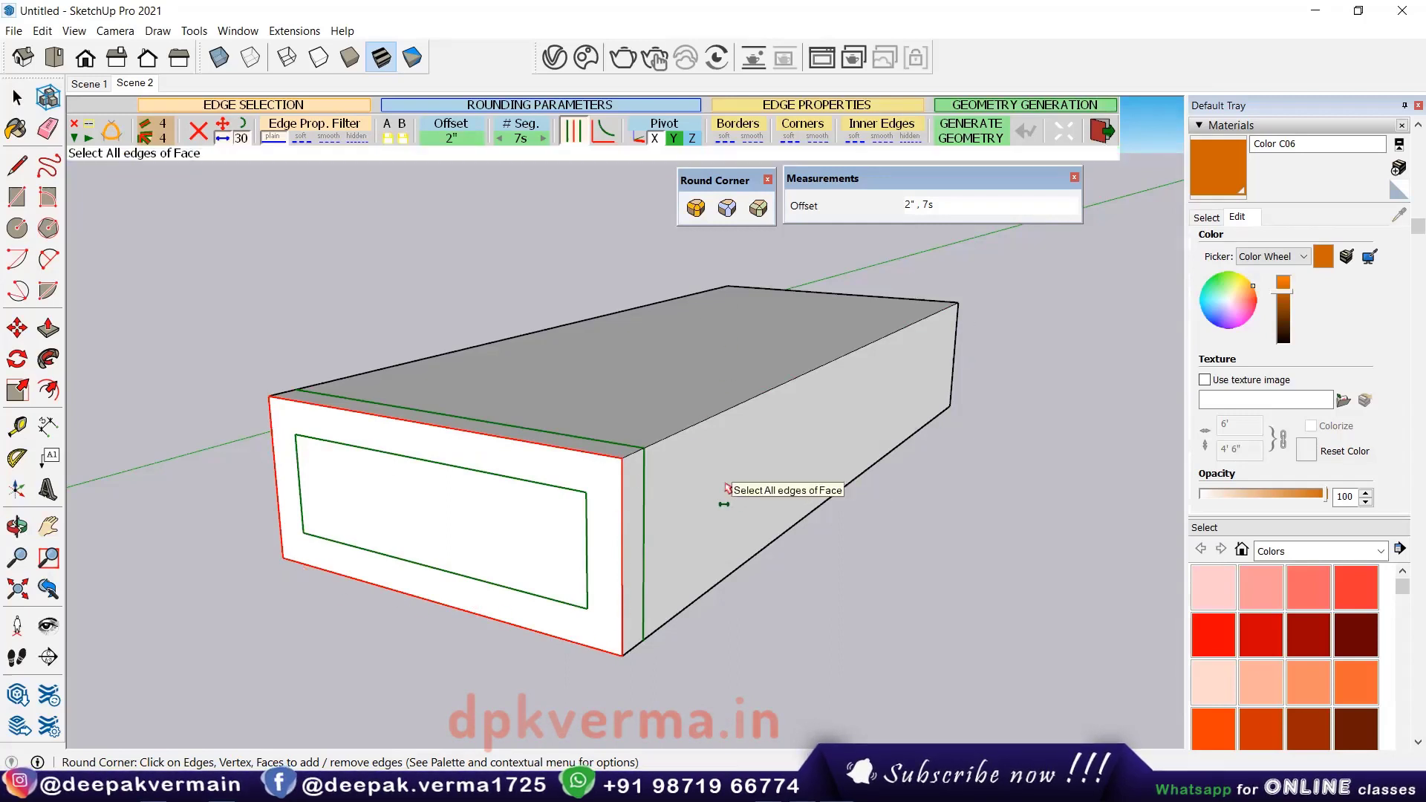
{"action": "left_click", "coordinate": [804, 483]}
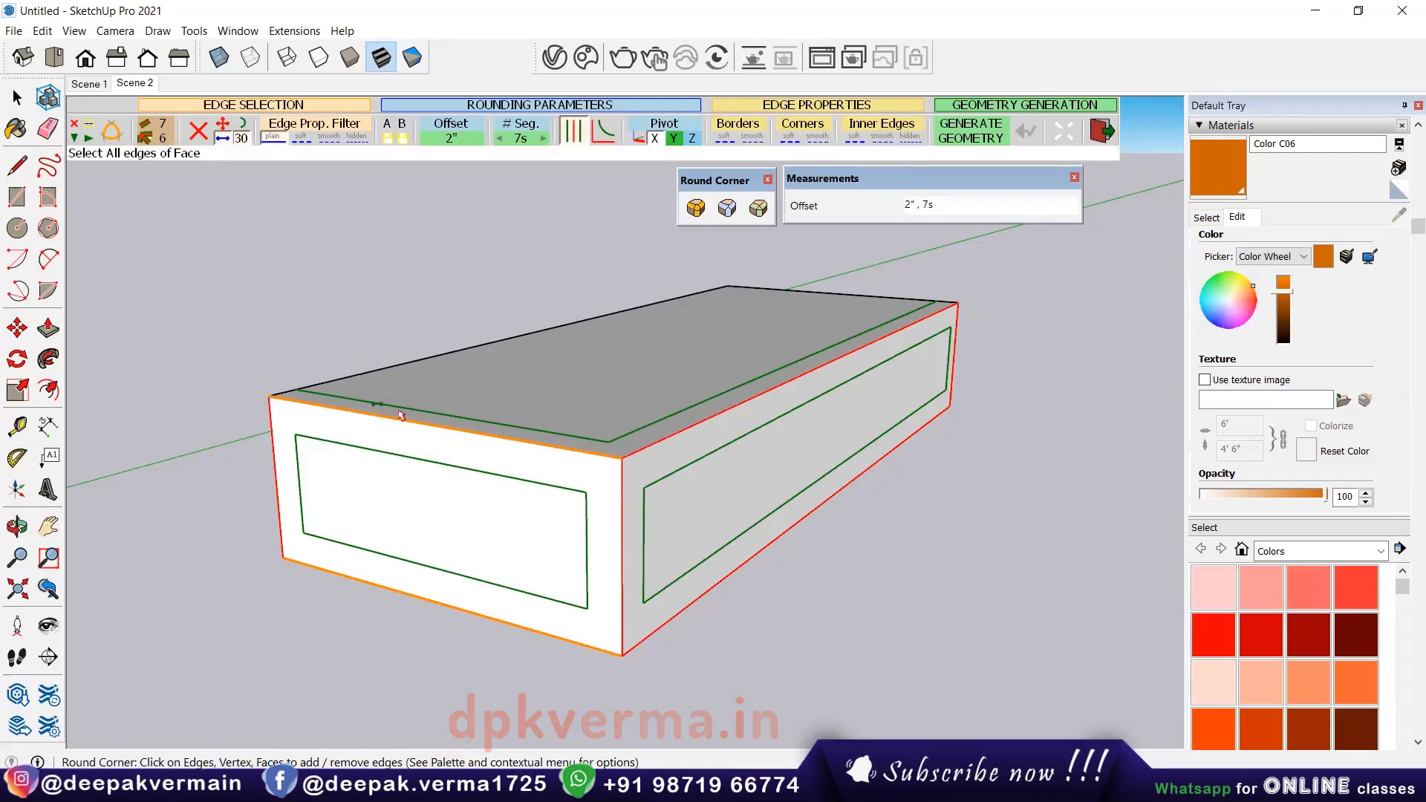
{"action": "left_click", "coordinate": [198, 131]}
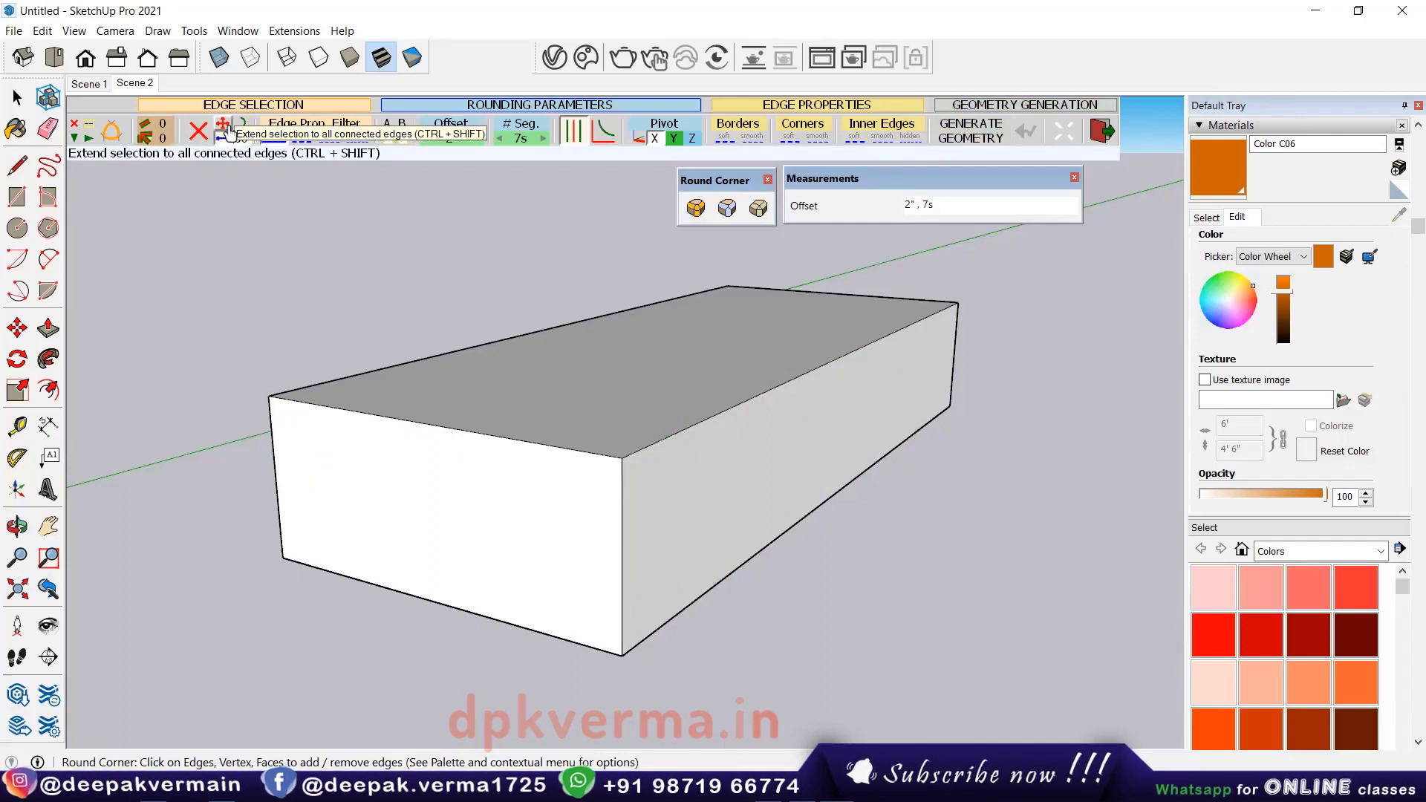
{"action": "left_click", "coordinate": [592, 422]}
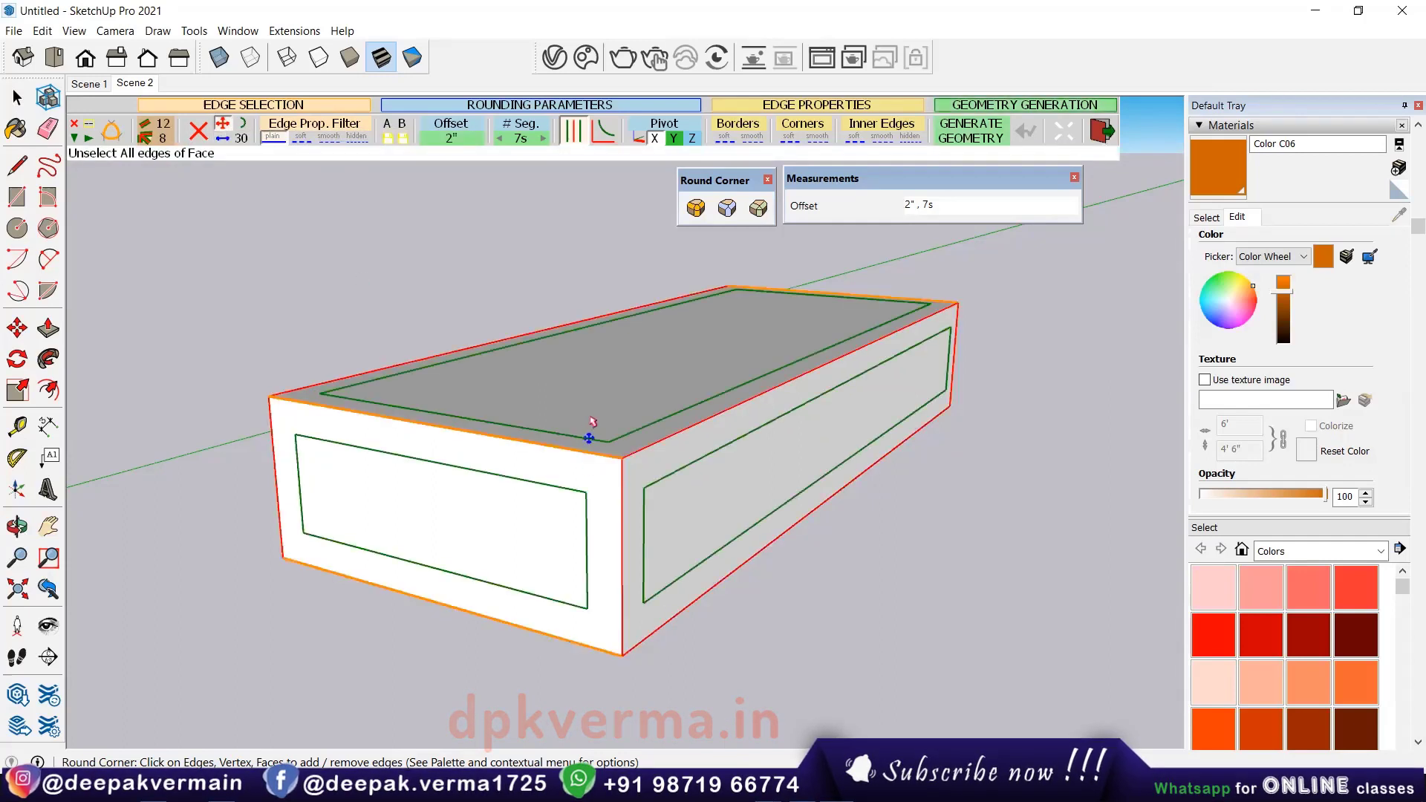
Orbit to view the fully marked box from another angle.
{"action": "mouse_move", "coordinate": [655, 362]}
{"action": "middle_mouse_down"}
{"action": "mouse_move", "coordinate": [907, 461]}
{"action": "mouse_move", "coordinate": [1130, 446]}
{"action": "mouse_move", "coordinate": [397, 487]}
{"action": "mouse_move", "coordinate": [538, 468]}
{"action": "mouse_move", "coordinate": [510, 423]}
{"action": "mouse_move", "coordinate": [461, 419]}
{"action": "mouse_move", "coordinate": [739, 525]}
{"action": "mouse_move", "coordinate": [643, 494]}
{"action": "middle_mouse_up"}
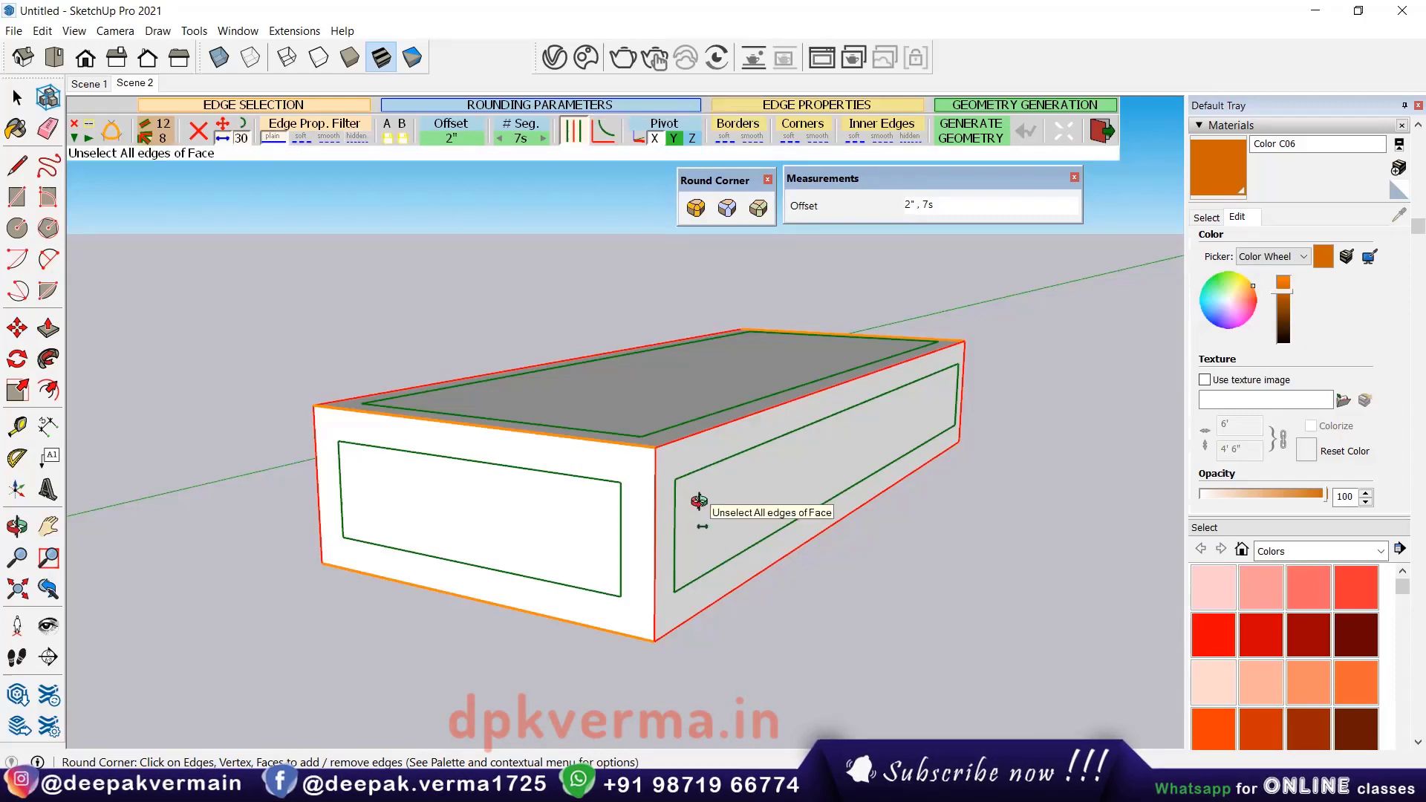
{"action": "middle_click_drag", "start_coordinate": [694, 519], "coordinate": [646, 509]}
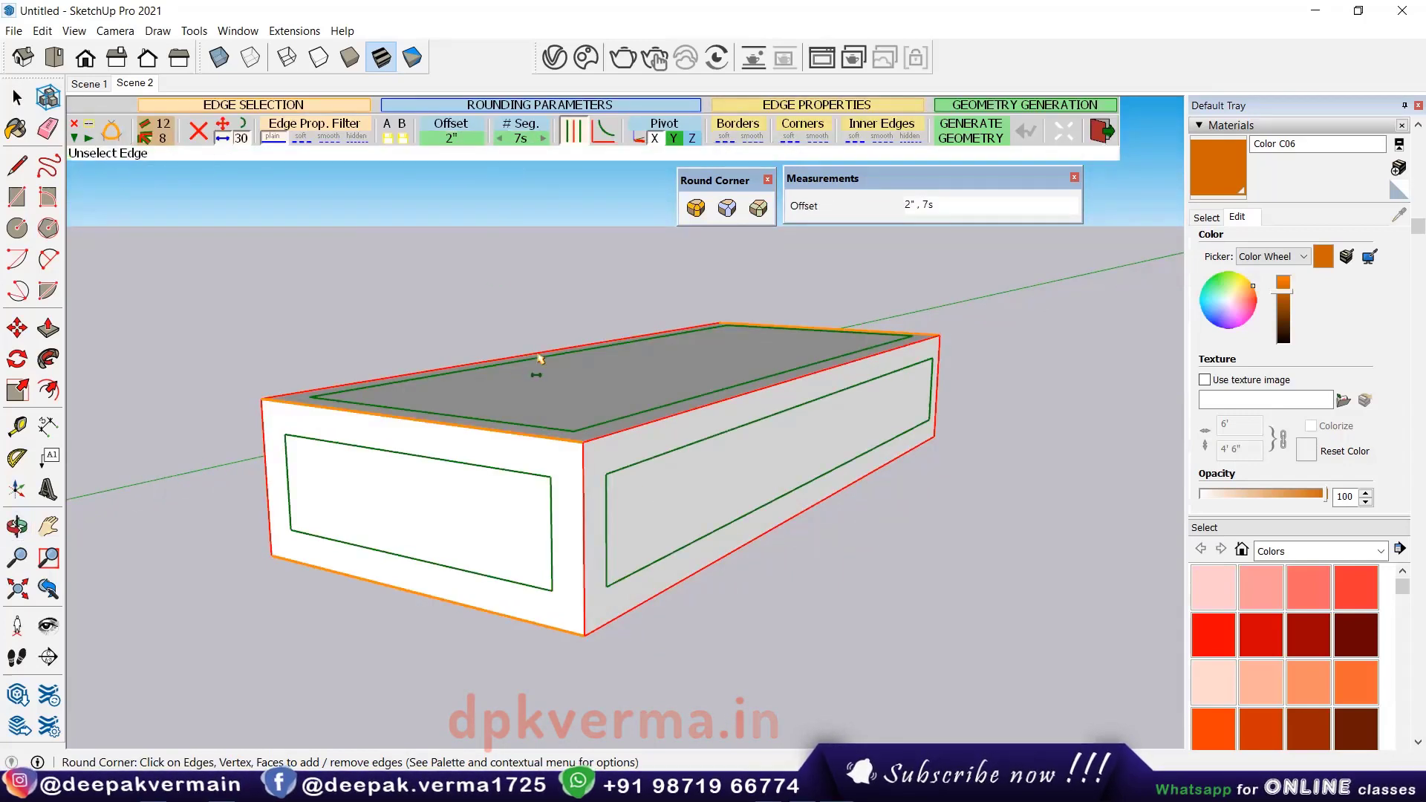
Clear all marks, mark only the long top edge, and generate its 2", 7-segment fillet.
{"action": "key", "text": "Escape"}
{"action": "scroll", "coordinate": [654, 464], "scroll_direction": "up", "scroll_amount": 2}
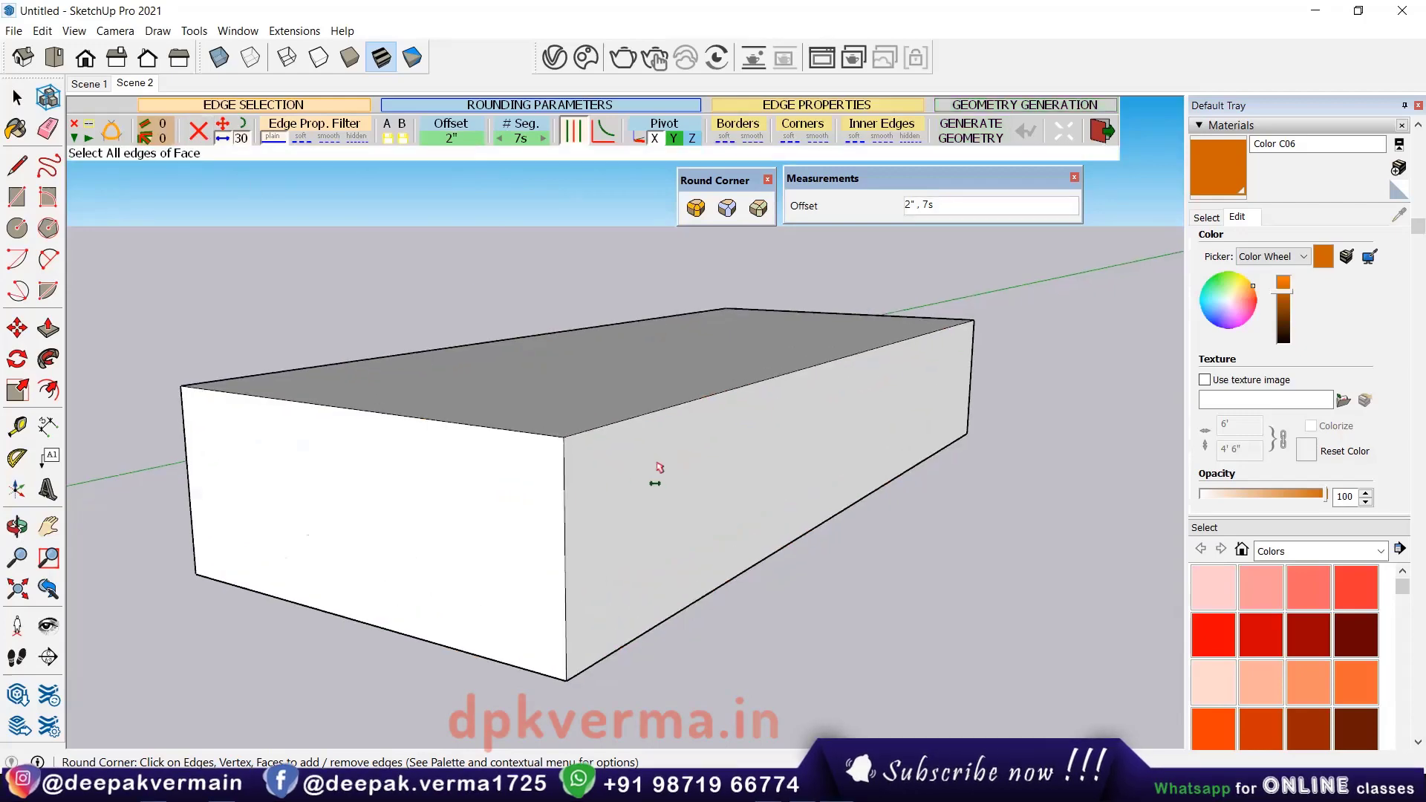
{"action": "left_click", "coordinate": [619, 424]}
{"action": "scroll", "coordinate": [535, 356], "scroll_direction": "up", "scroll_amount": 1}
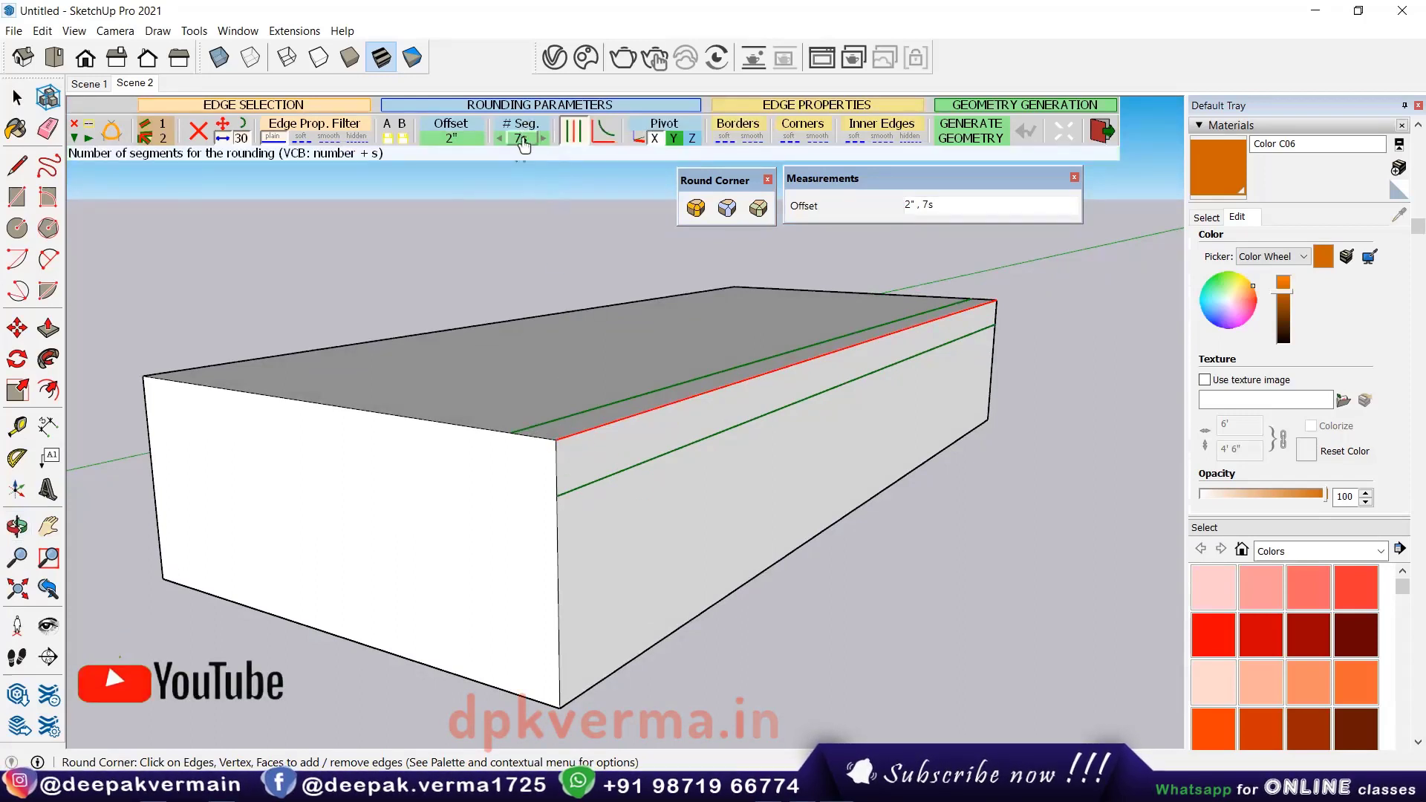
{"action": "scroll", "coordinate": [636, 471], "scroll_direction": "up", "scroll_amount": 2}
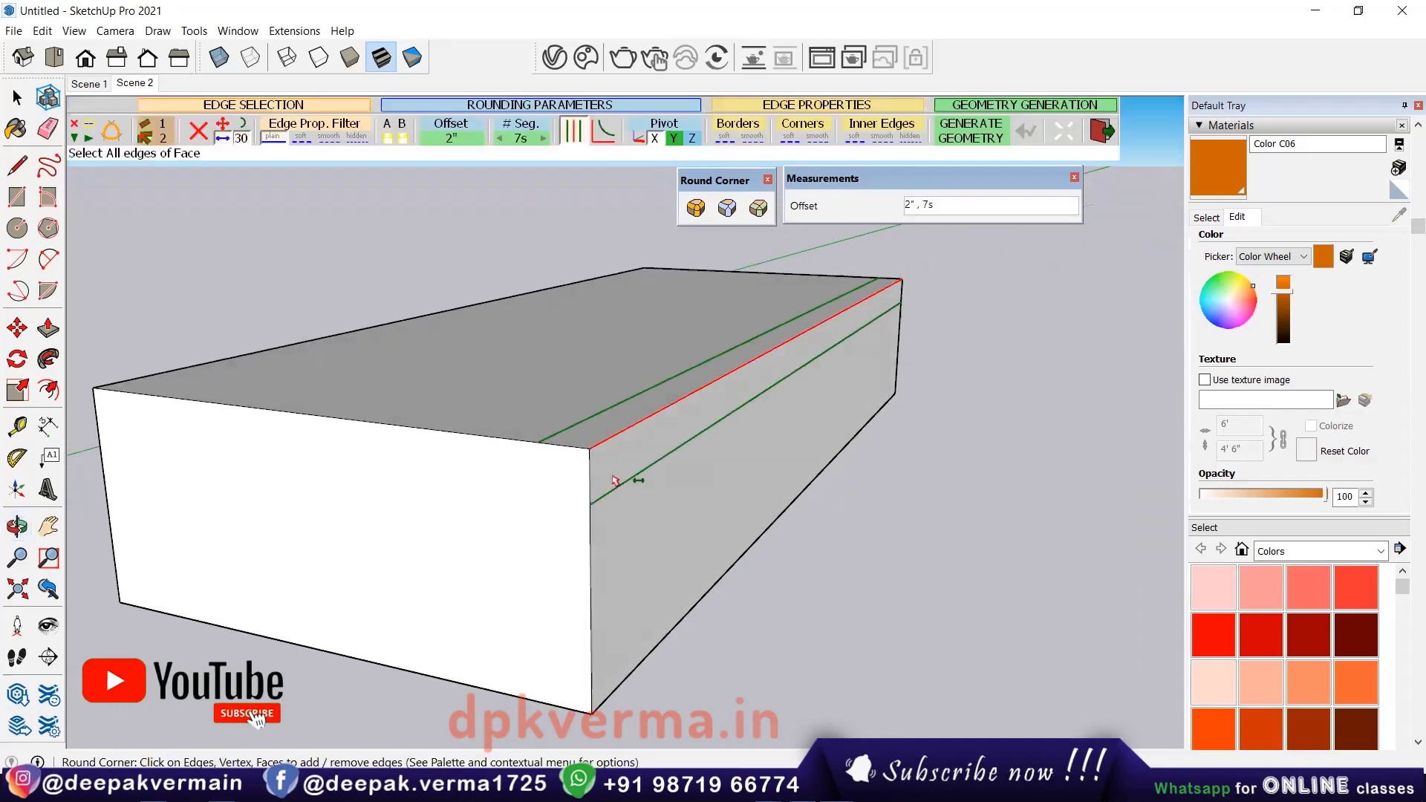
{"action": "scroll", "coordinate": [624, 471], "scroll_direction": "up", "scroll_amount": 1}
{"action": "scroll", "coordinate": [625, 468], "scroll_direction": "up", "scroll_amount": 1}
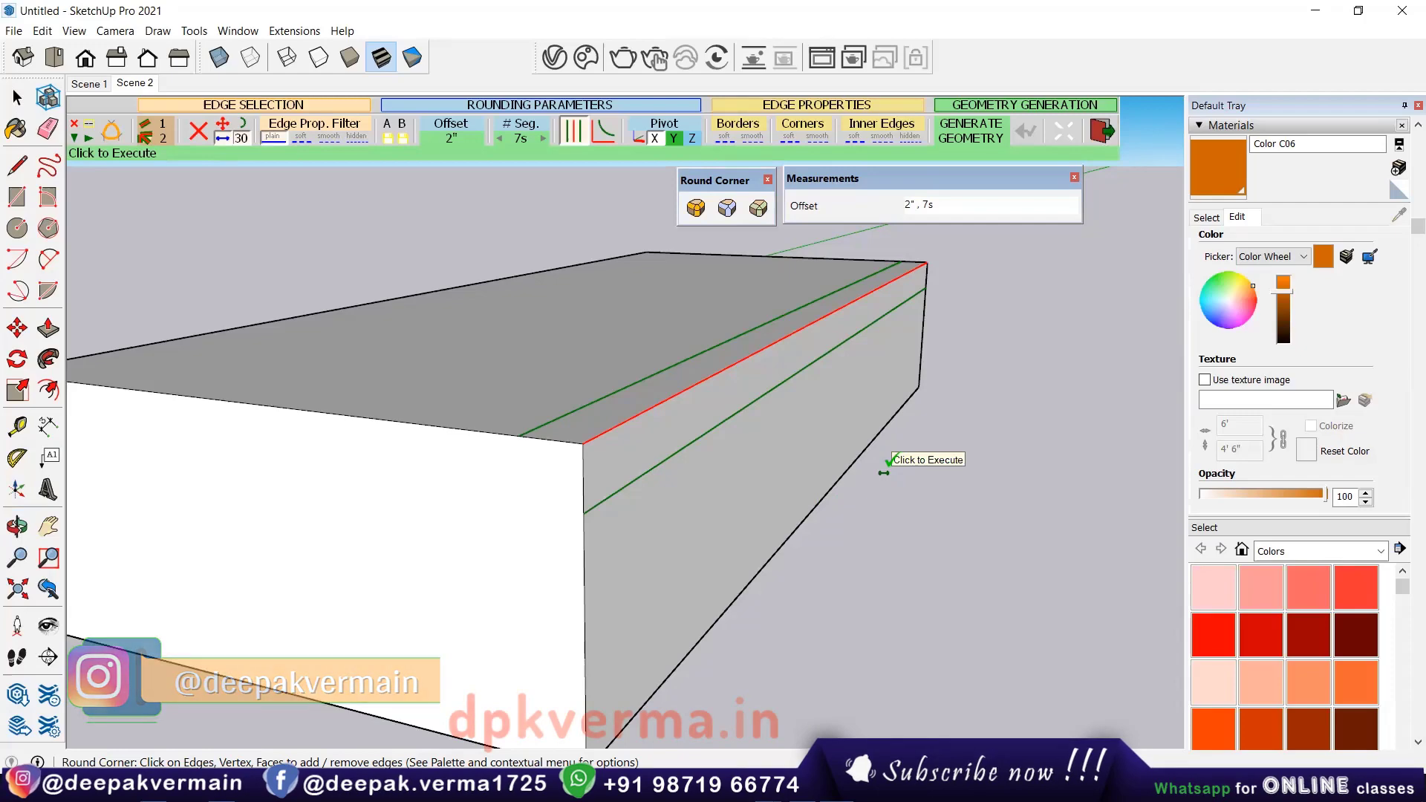
{"action": "left_click", "coordinate": [884, 468]}
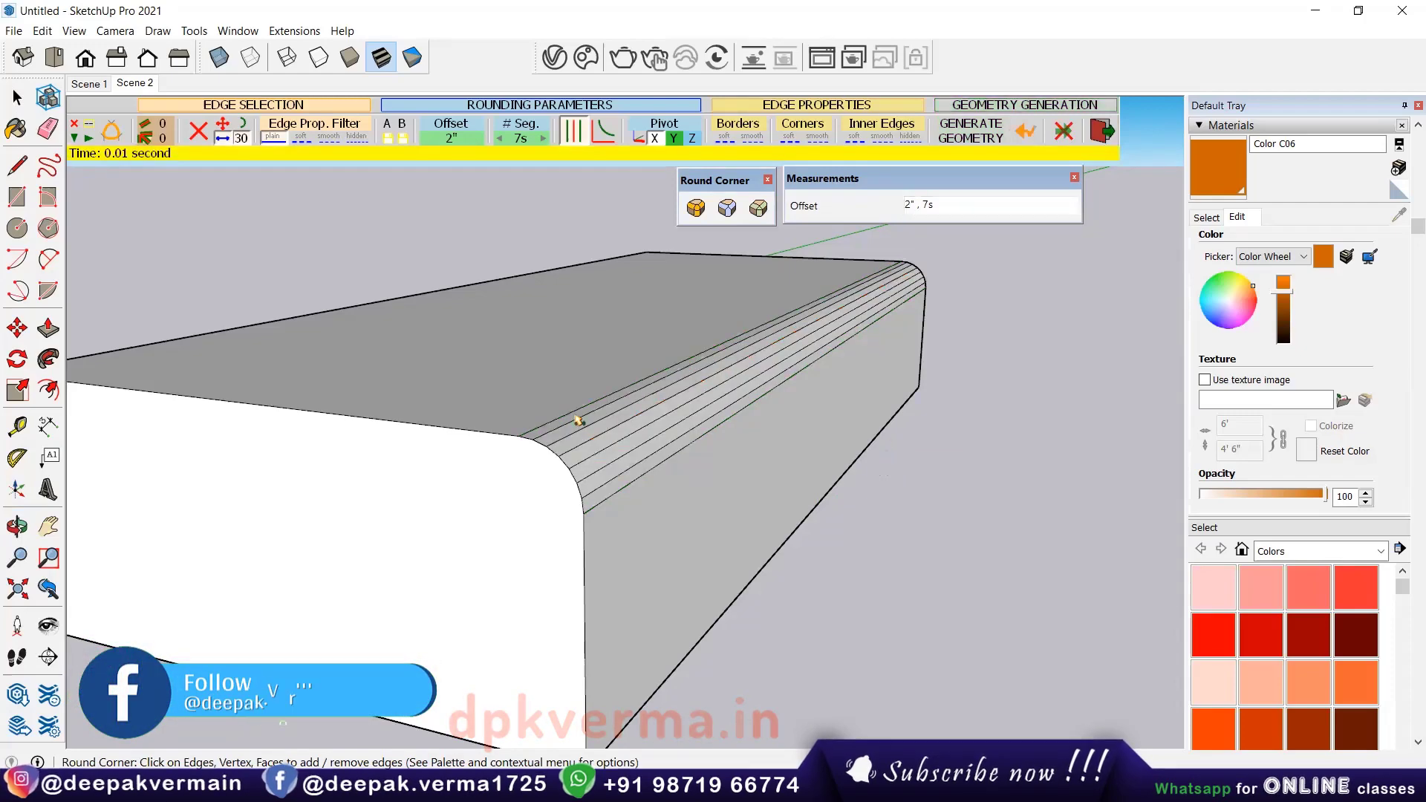
{"action": "scroll", "coordinate": [572, 424], "scroll_direction": "up", "scroll_amount": 2}
{"action": "scroll", "coordinate": [618, 529], "scroll_direction": "up", "scroll_amount": 1}
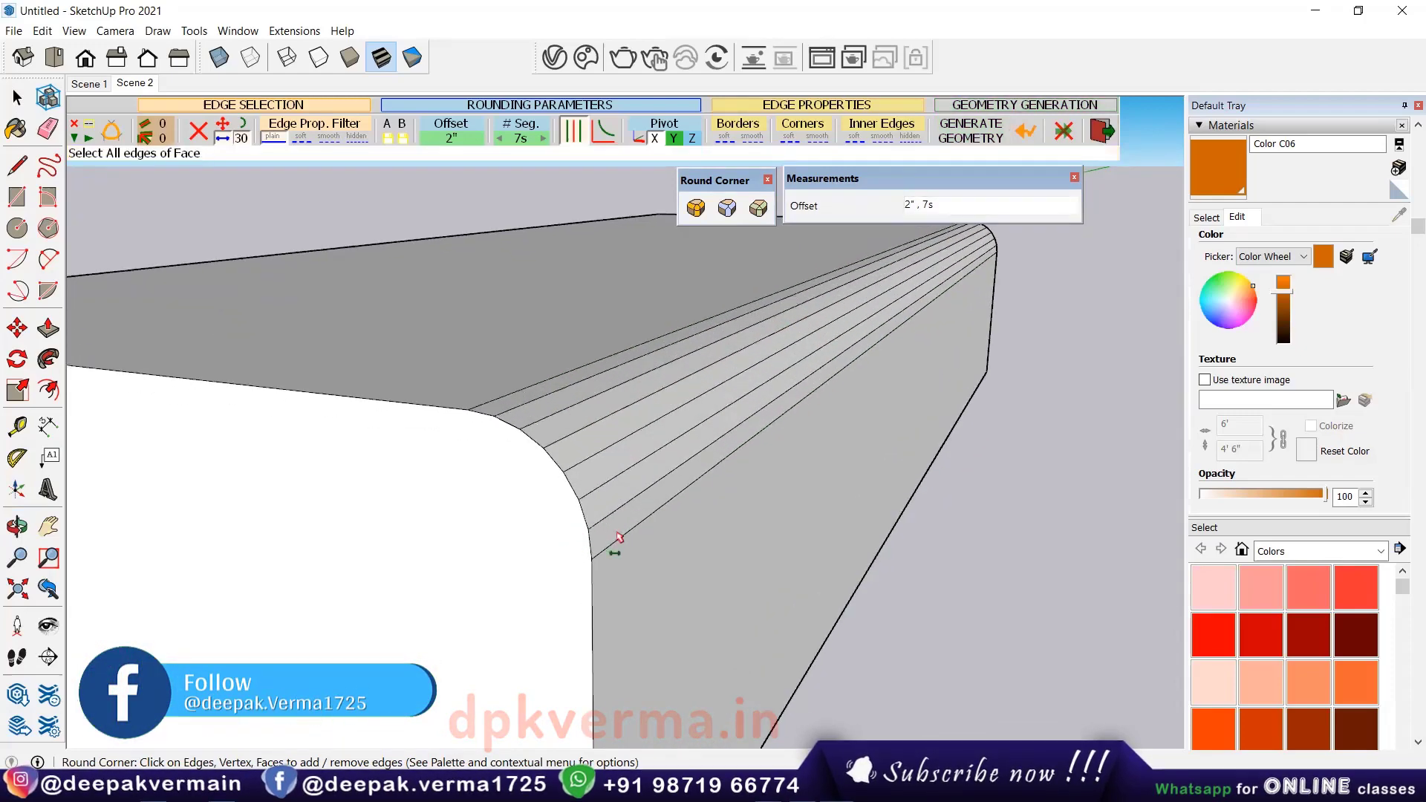
{"action": "scroll", "coordinate": [610, 536], "scroll_direction": "up", "scroll_amount": 1}
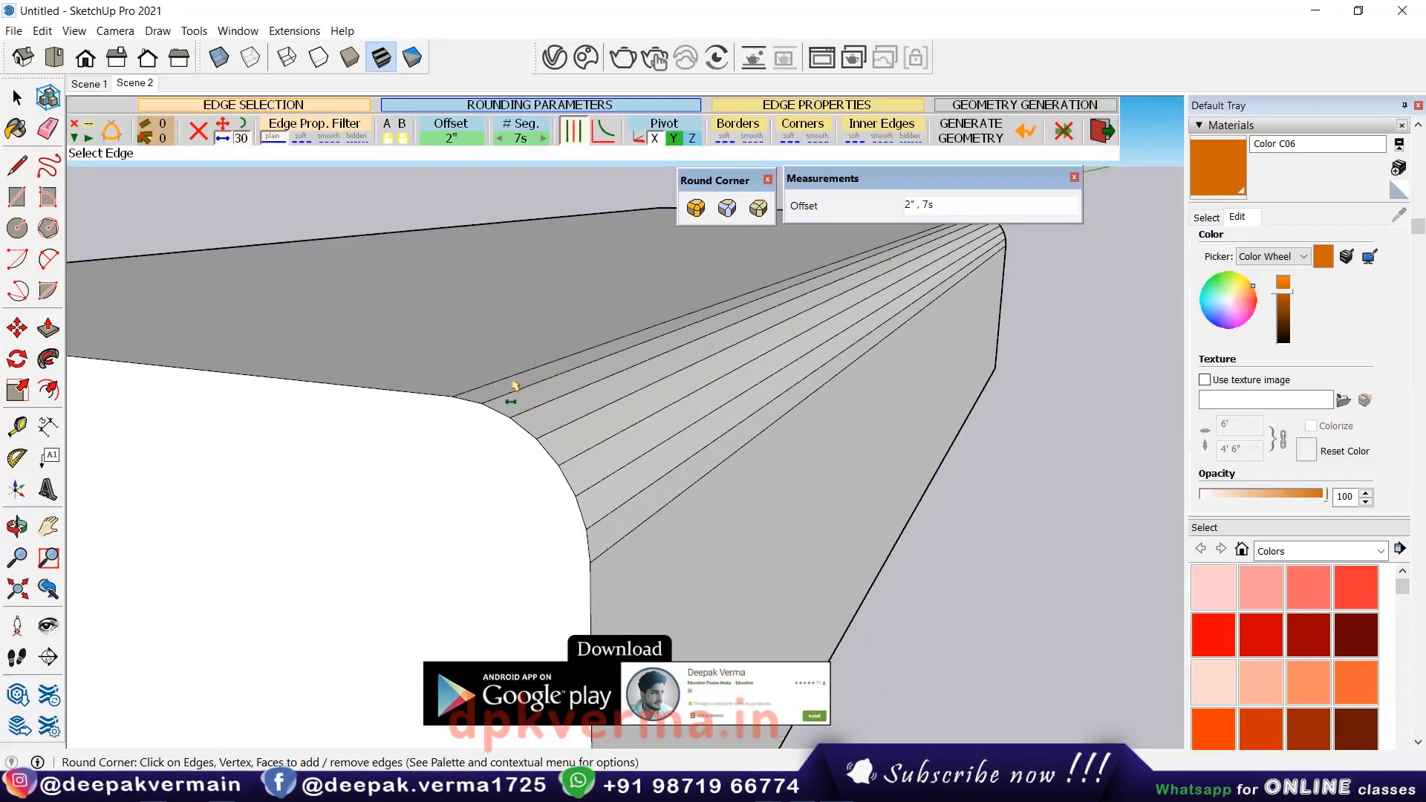
{"action": "scroll", "coordinate": [512, 390], "scroll_direction": "up", "scroll_amount": 1}
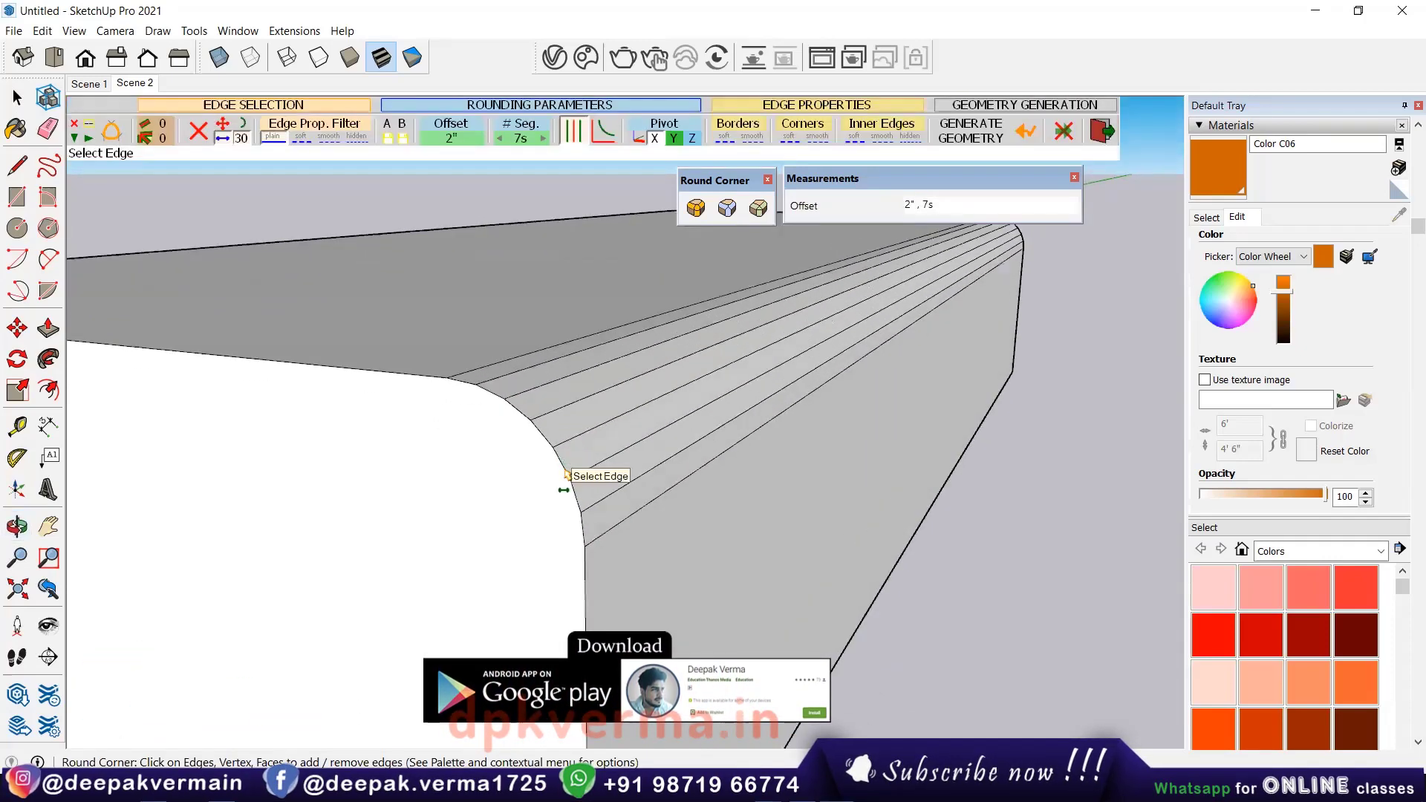
Reselect the edge, generate a coarse 3-segment rounding, then undo it.
{"action": "left_click", "coordinate": [616, 431]}
{"action": "left_click", "coordinate": [500, 139]}
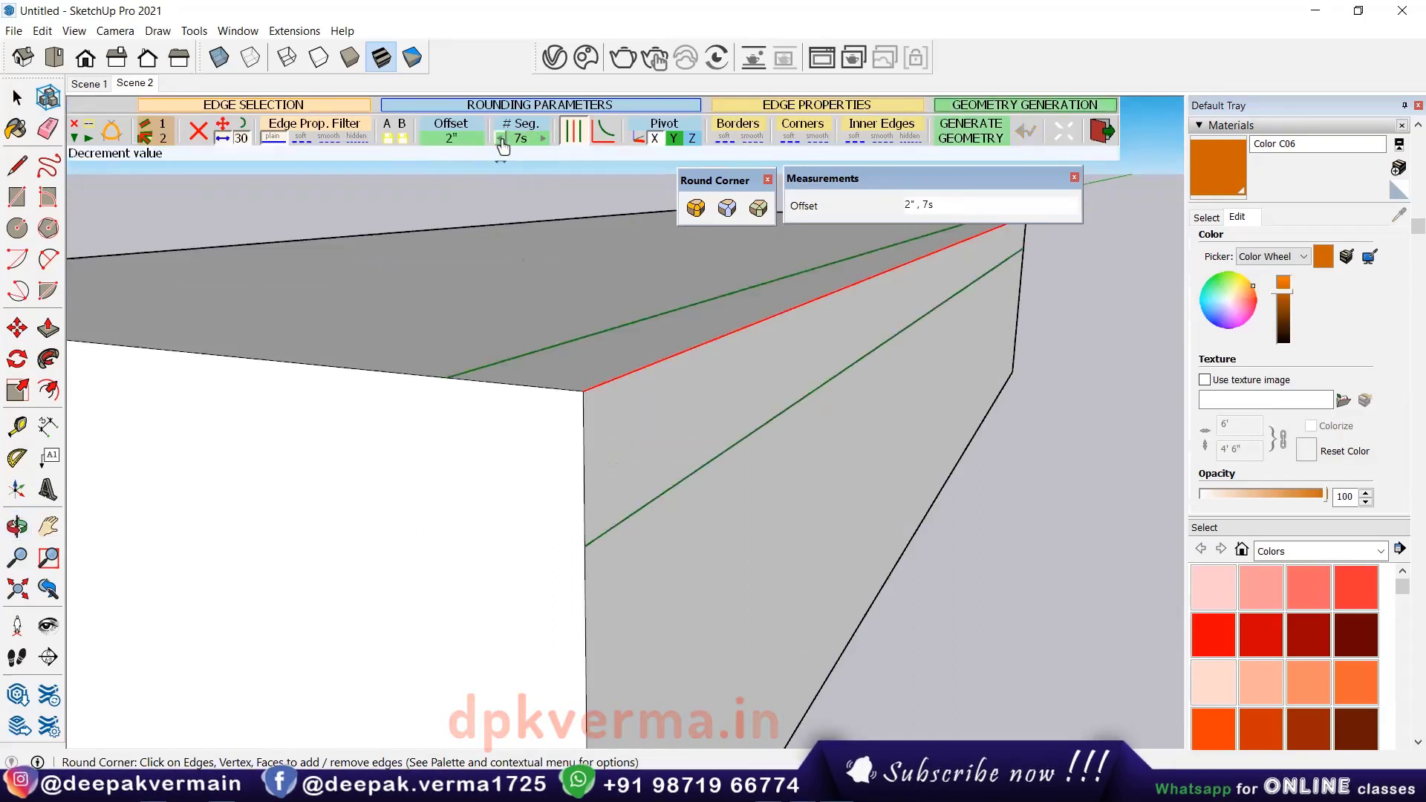
{"action": "left_click", "coordinate": [499, 139]}
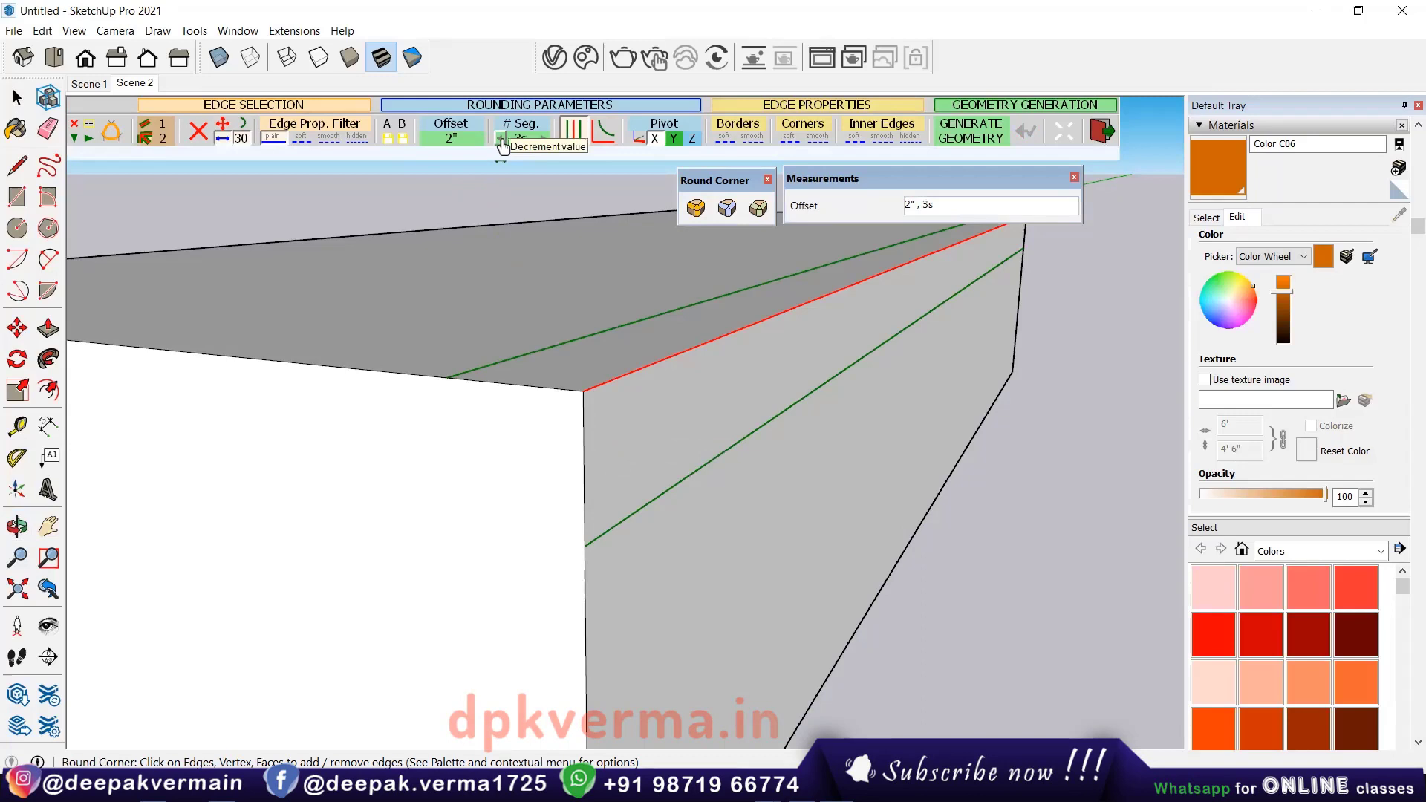
{"action": "left_click", "coordinate": [989, 526]}
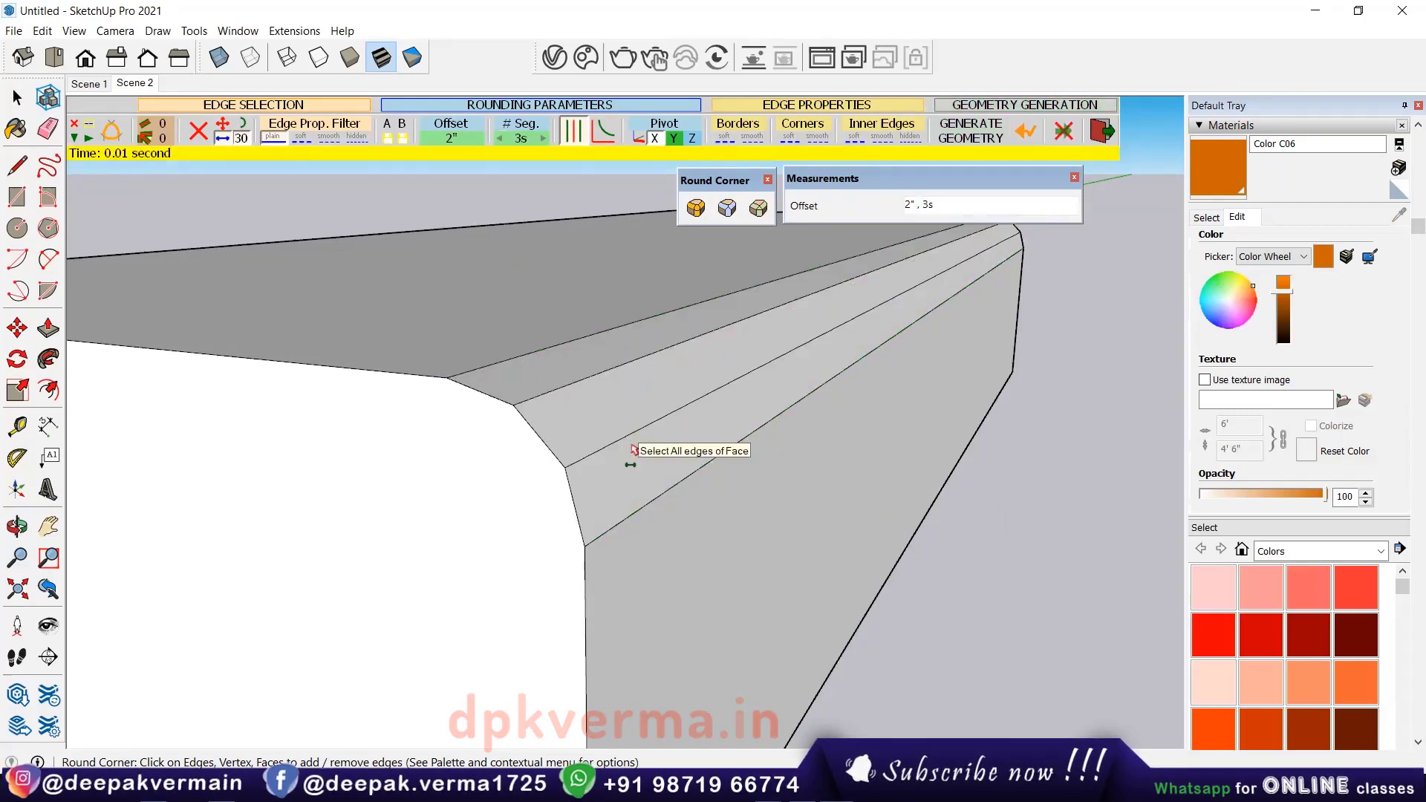
{"action": "key", "text": "ctrl+z"}
Raise the segment count to 11, generate and inspect the fillet, then undo it.
{"action": "left_click", "coordinate": [544, 139]}
{"action": "left_click", "coordinate": [545, 139]}
{"action": "left_click", "coordinate": [544, 139]}
{"action": "left_click", "coordinate": [545, 139]}
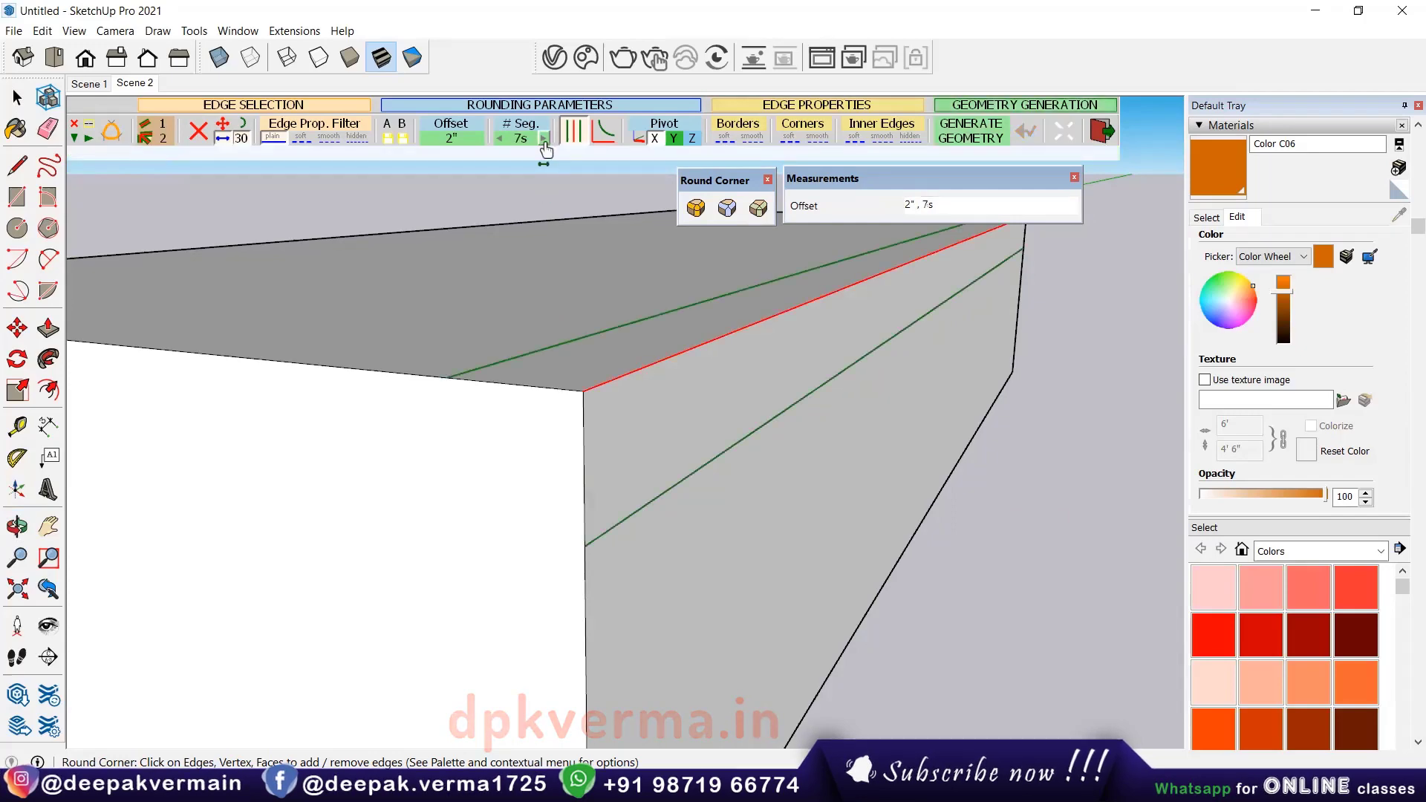
{"action": "left_click", "coordinate": [544, 142]}
{"action": "left_click", "coordinate": [544, 141]}
{"action": "left_click", "coordinate": [980, 480]}
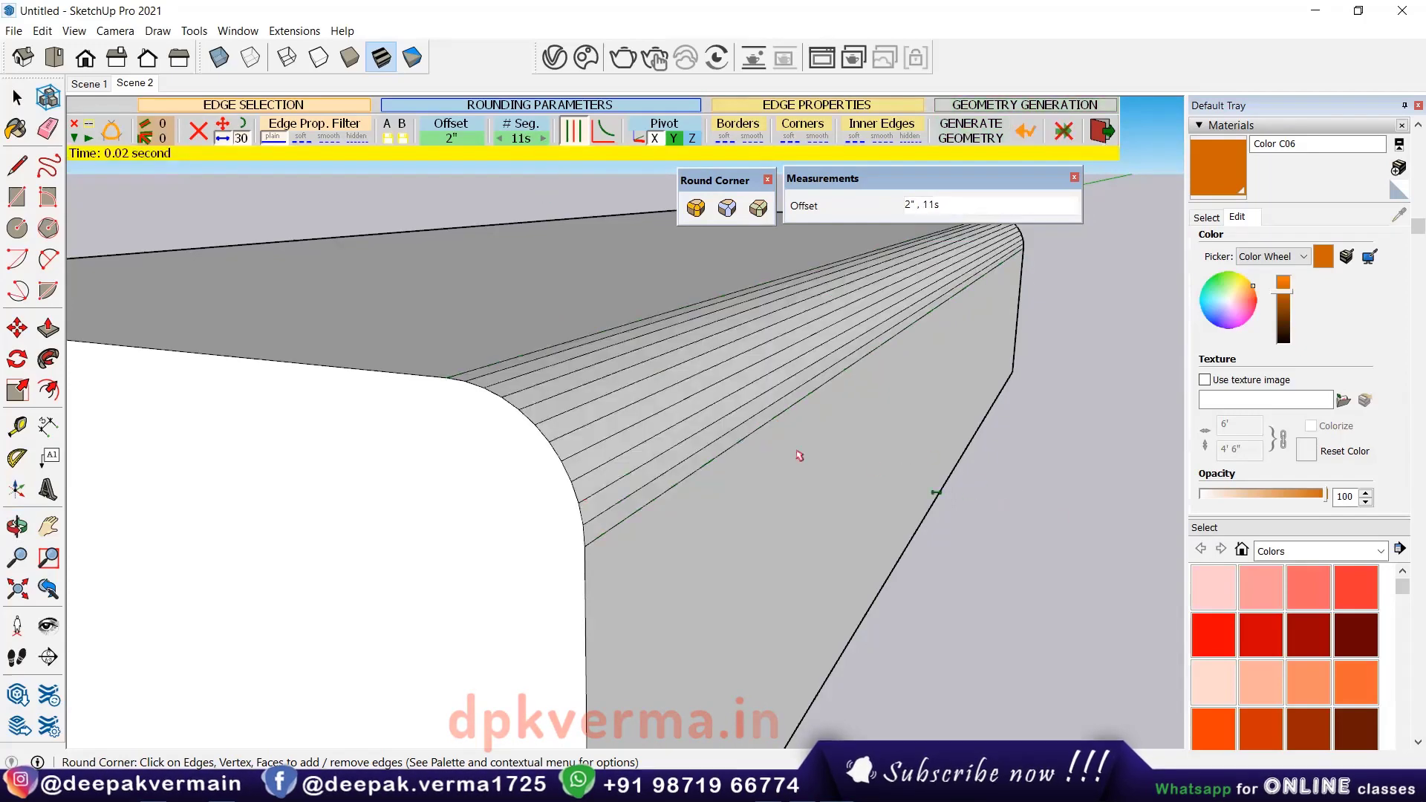
{"action": "mouse_move", "coordinate": [799, 456]}
{"action": "middle_mouse_down"}
{"action": "mouse_move", "coordinate": [592, 411]}
{"action": "mouse_move", "coordinate": [547, 381]}
{"action": "middle_mouse_up"}
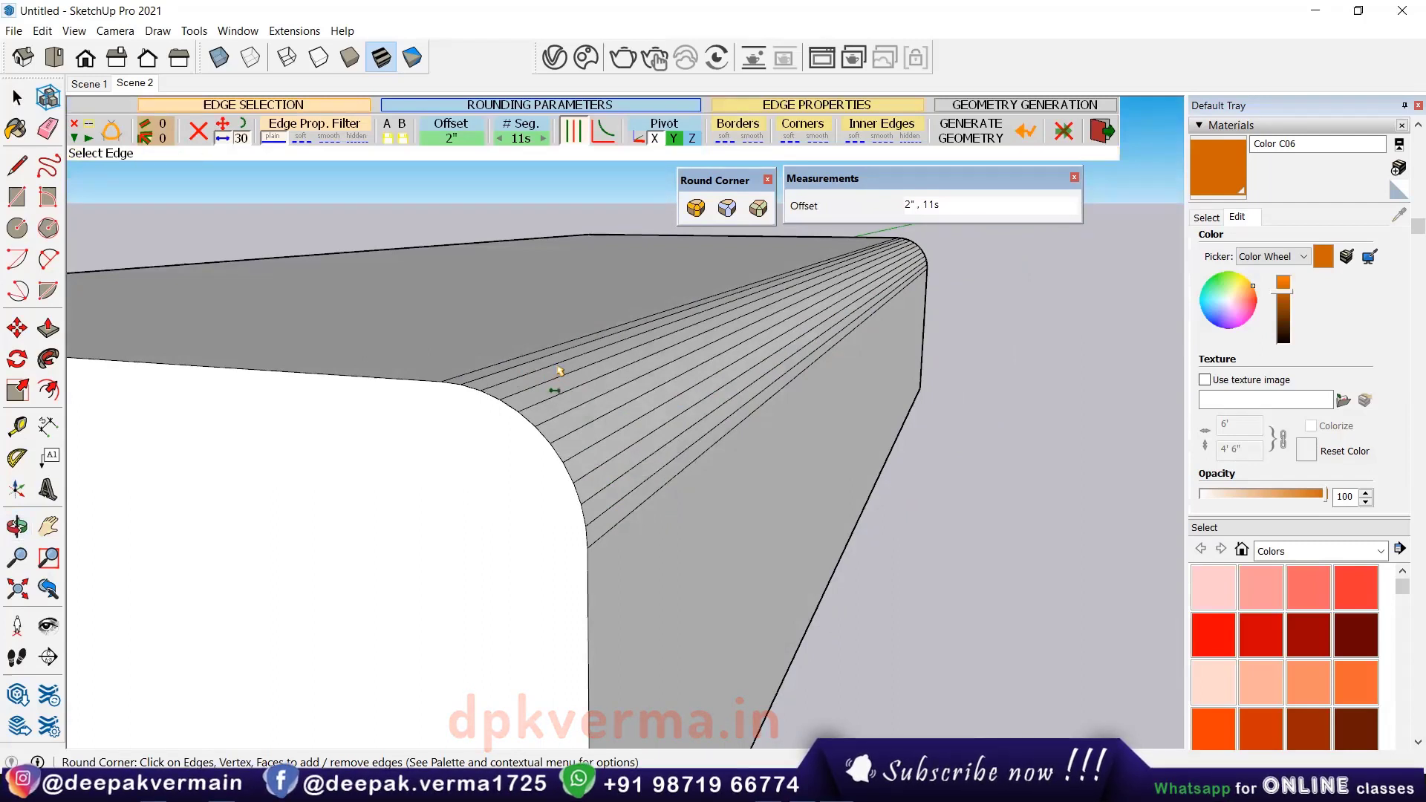
{"action": "key", "text": "ctrl+z"}
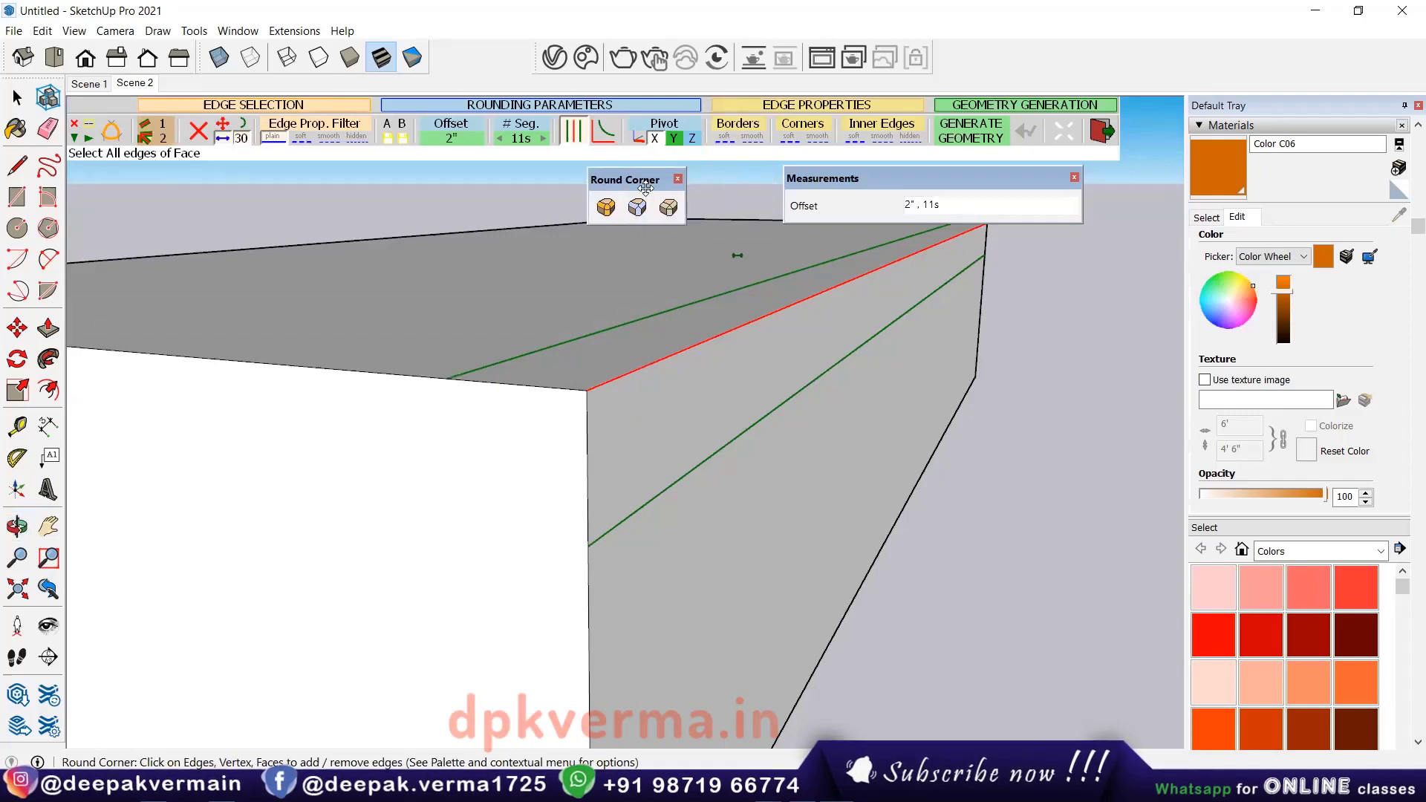
Move the mode panel aside and generate the 2", 11-segment fillet, undoing and regenerating once.
{"action": "left_click_drag", "start_coordinate": [702, 182], "coordinate": [1018, 283]}
{"action": "left_click_drag", "start_coordinate": [990, 180], "coordinate": [1076, 183]}
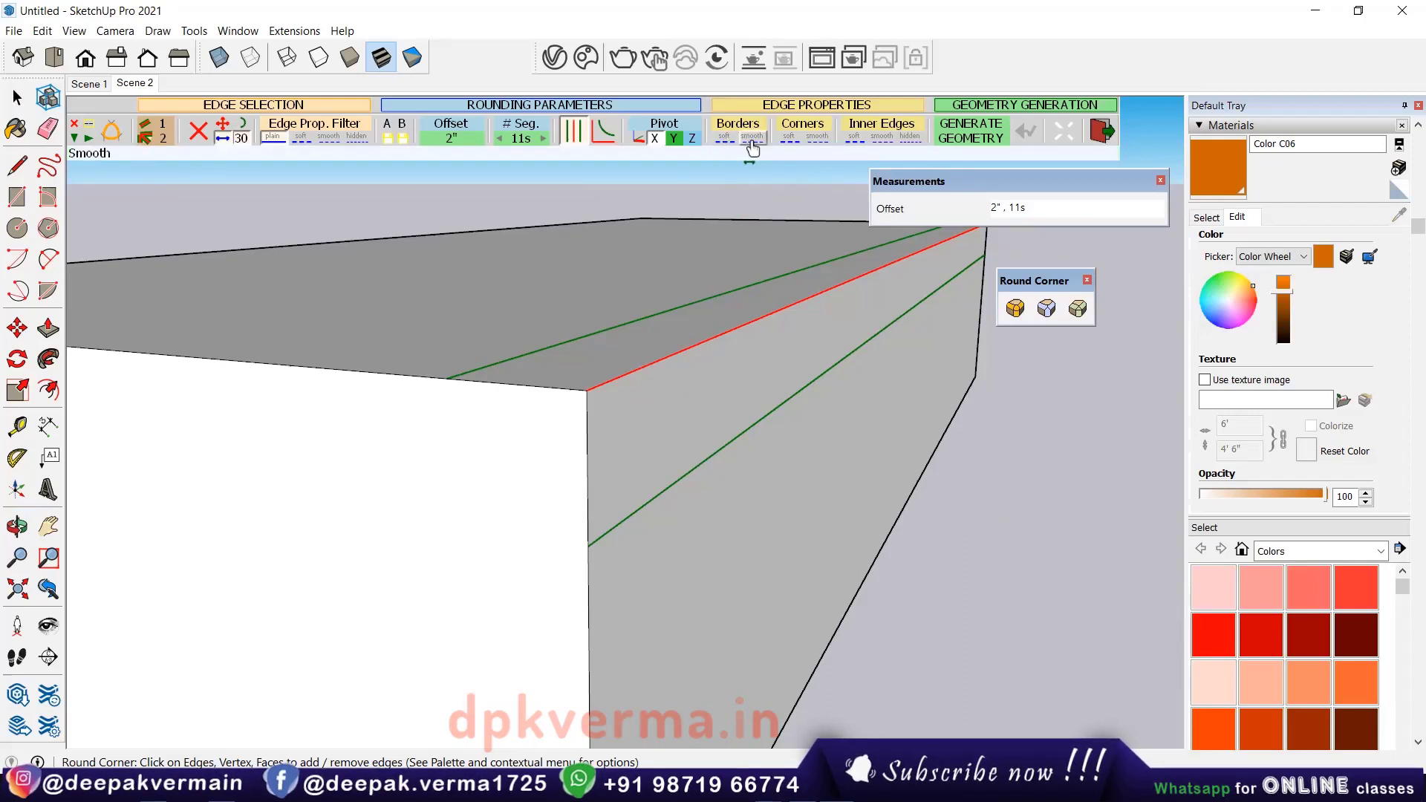
{"action": "left_click", "coordinate": [988, 502]}
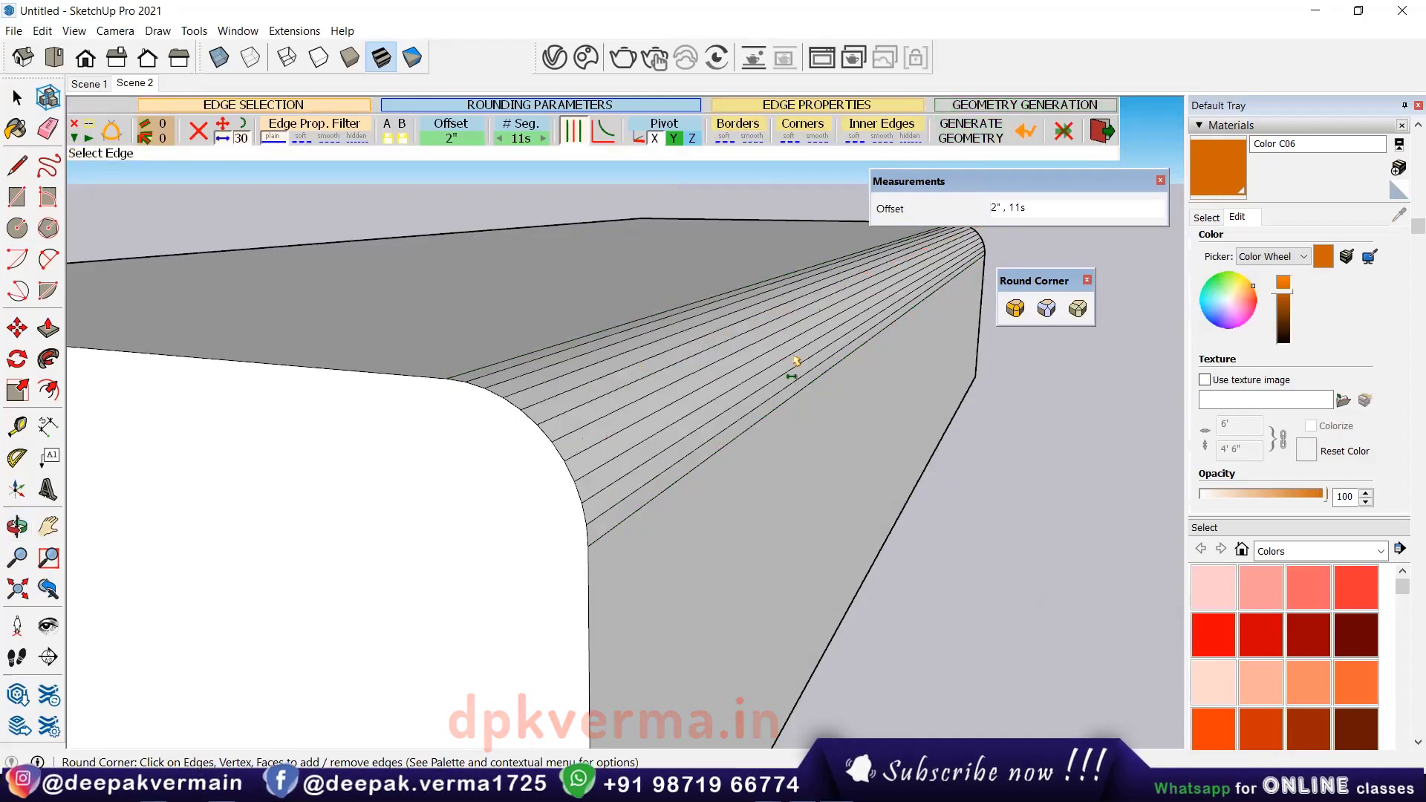
{"action": "key", "text": "ctrl+z"}
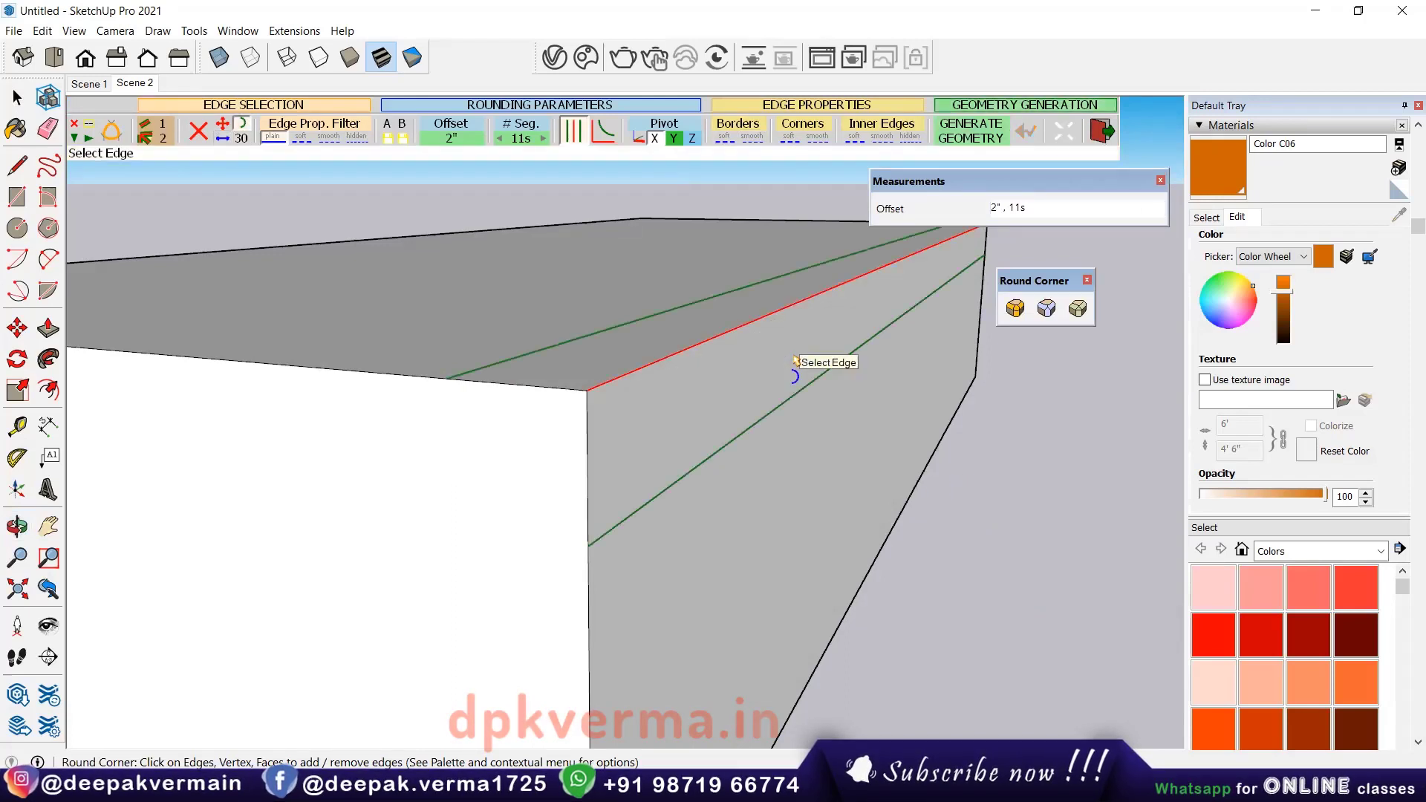
{"action": "left_click", "coordinate": [992, 476]}
Orbit to inspect the fillet, reselect the corner edge, and round it again.
{"action": "middle_click_drag", "start_coordinate": [817, 457], "coordinate": [756, 457]}
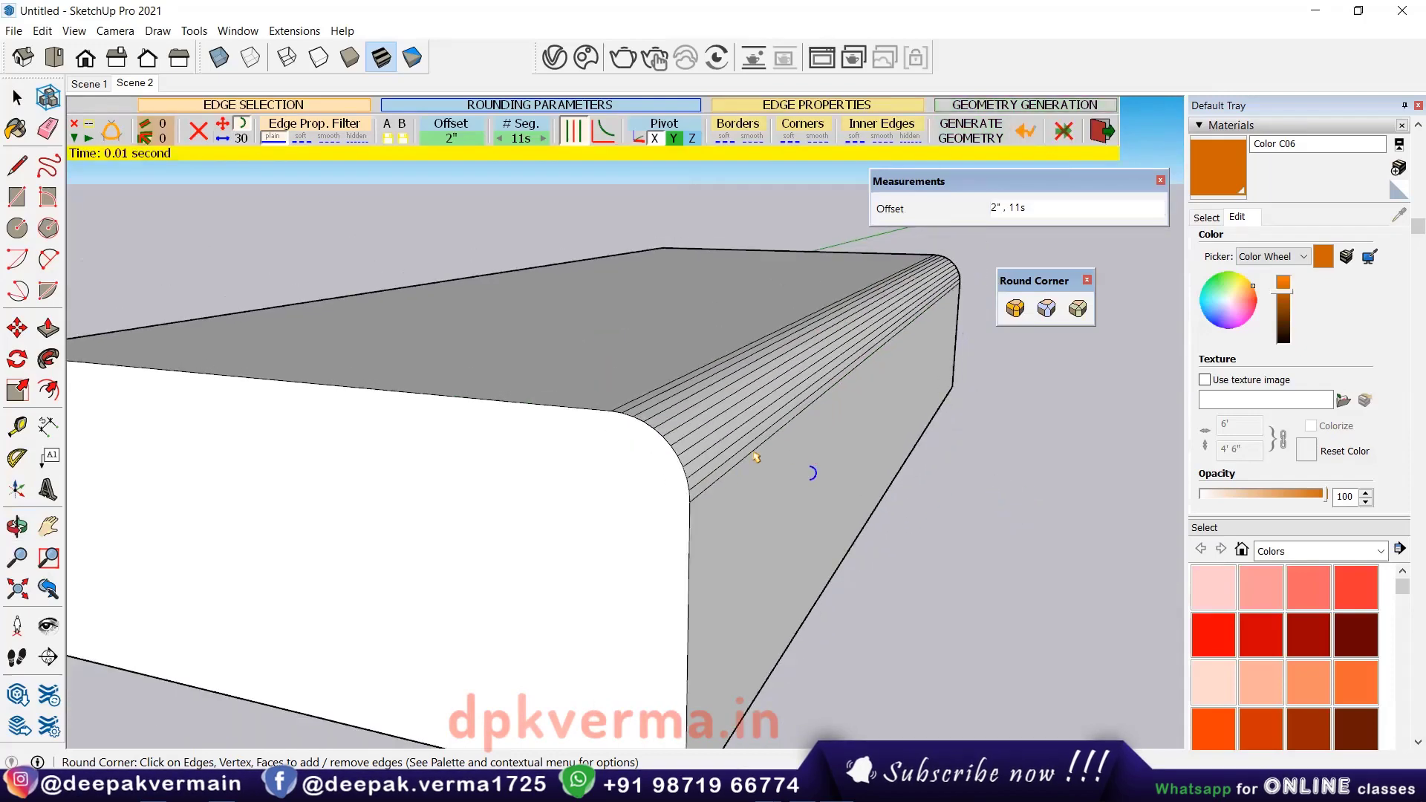
{"action": "middle_click_drag", "start_coordinate": [689, 490], "coordinate": [825, 373]}
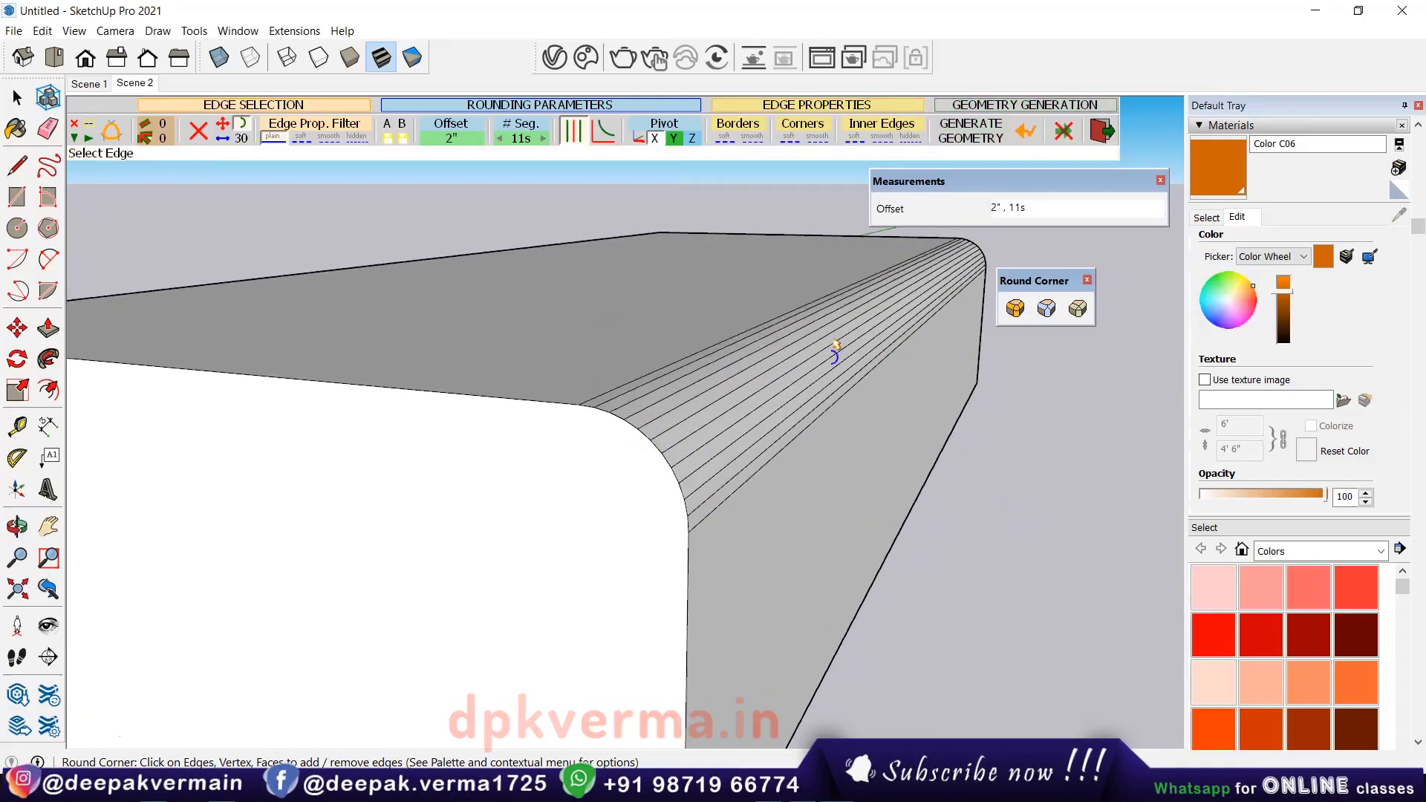
{"action": "left_click", "coordinate": [718, 431]}
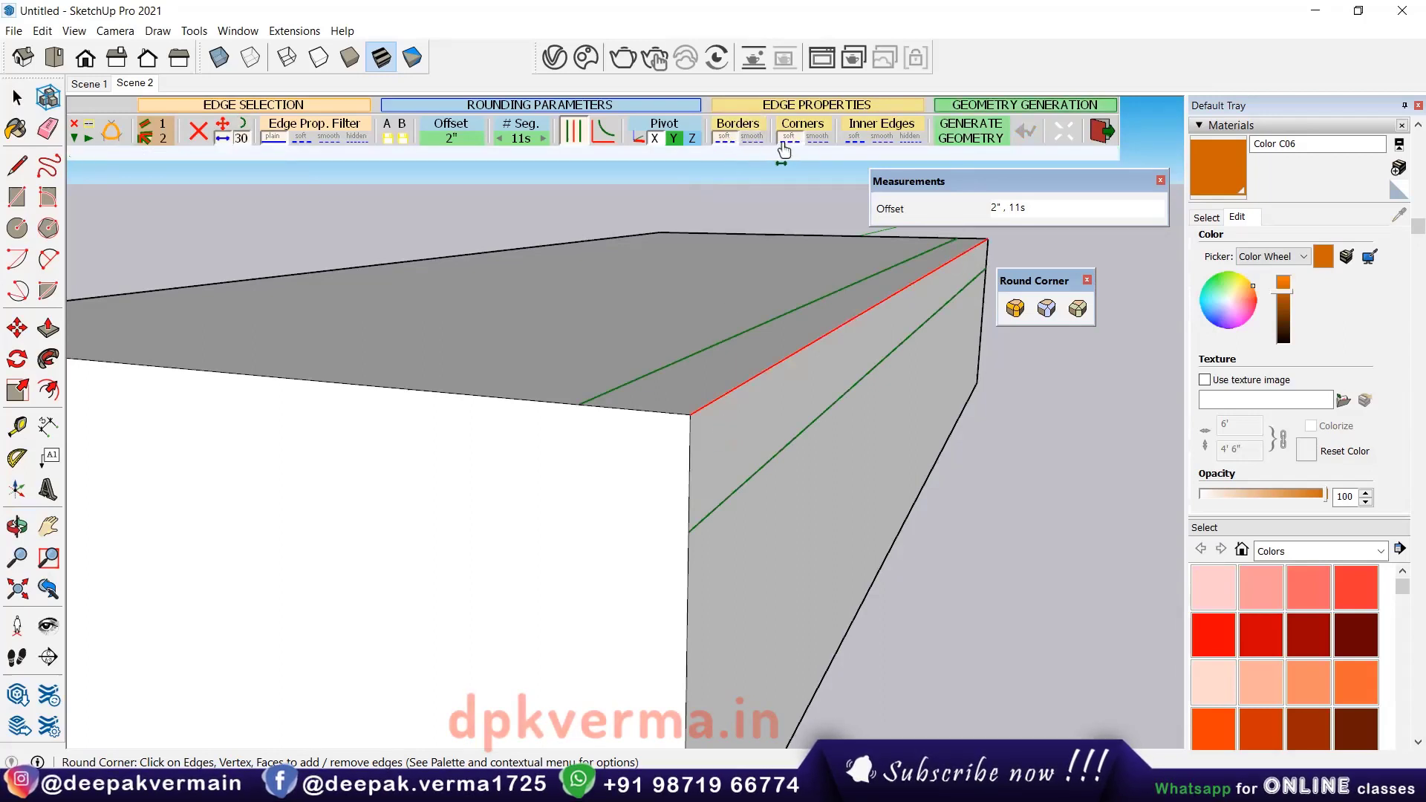
{"action": "middle_click_drag", "start_coordinate": [802, 373], "coordinate": [784, 360]}
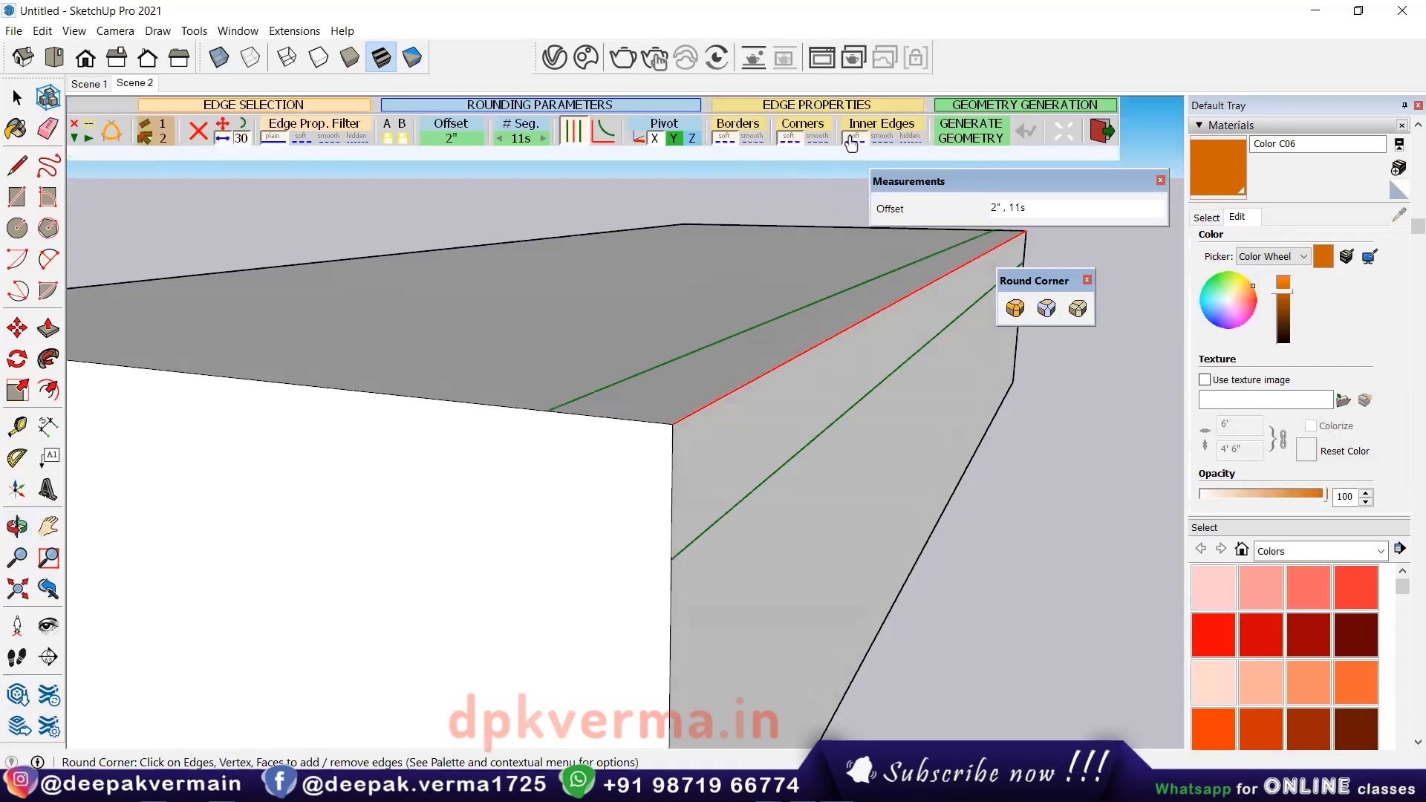
{"action": "left_click", "coordinate": [1030, 462]}
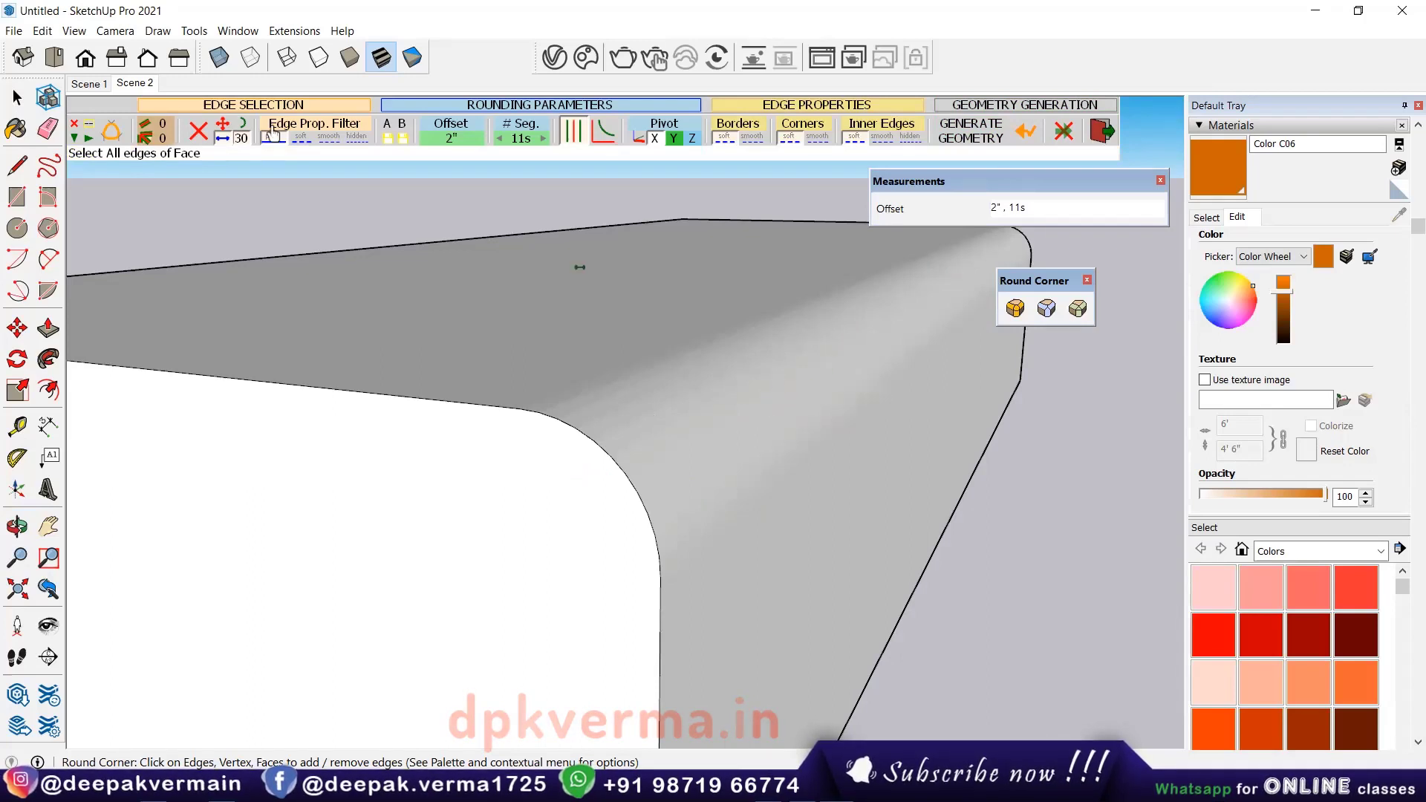
{"action": "left_click", "coordinate": [74, 31]}
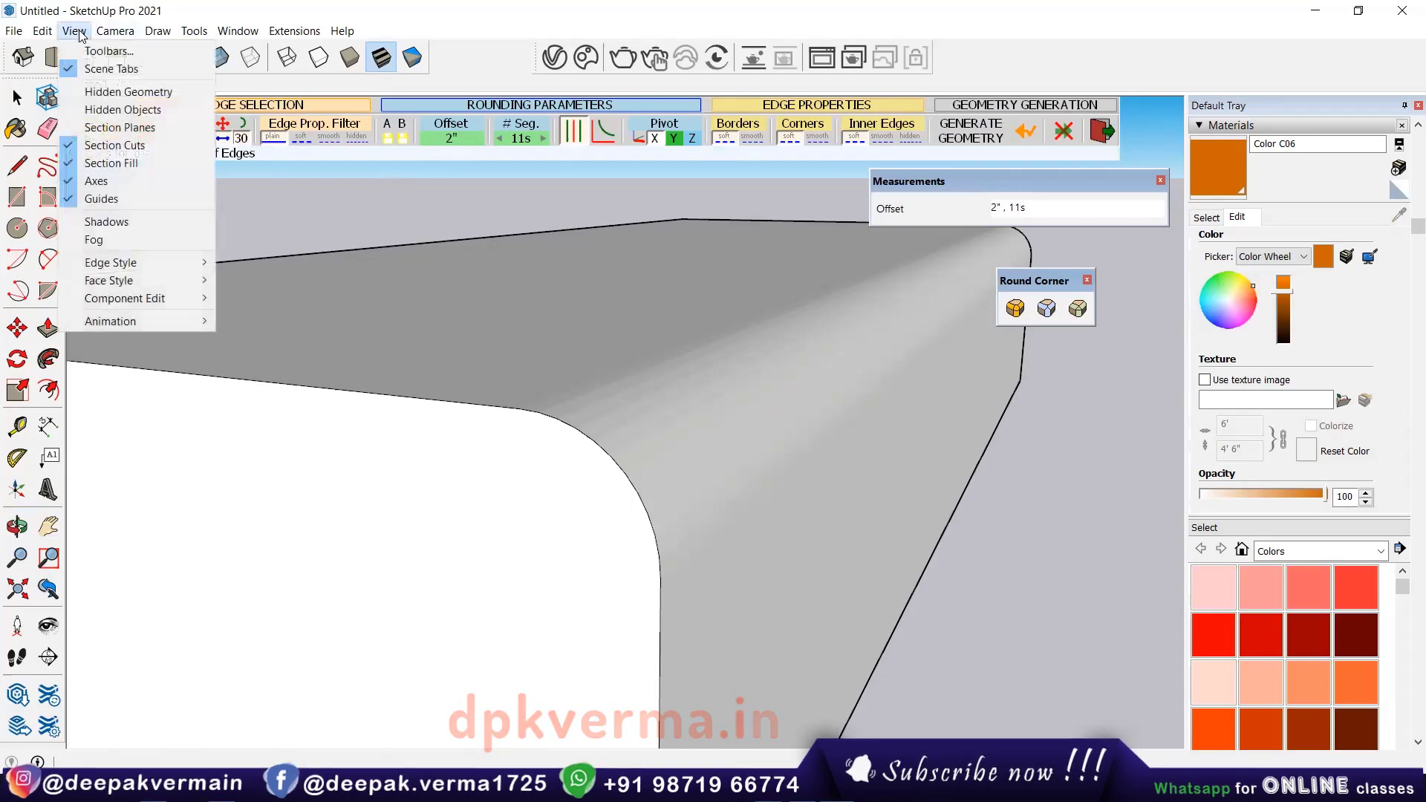
{"action": "left_click", "coordinate": [119, 91]}
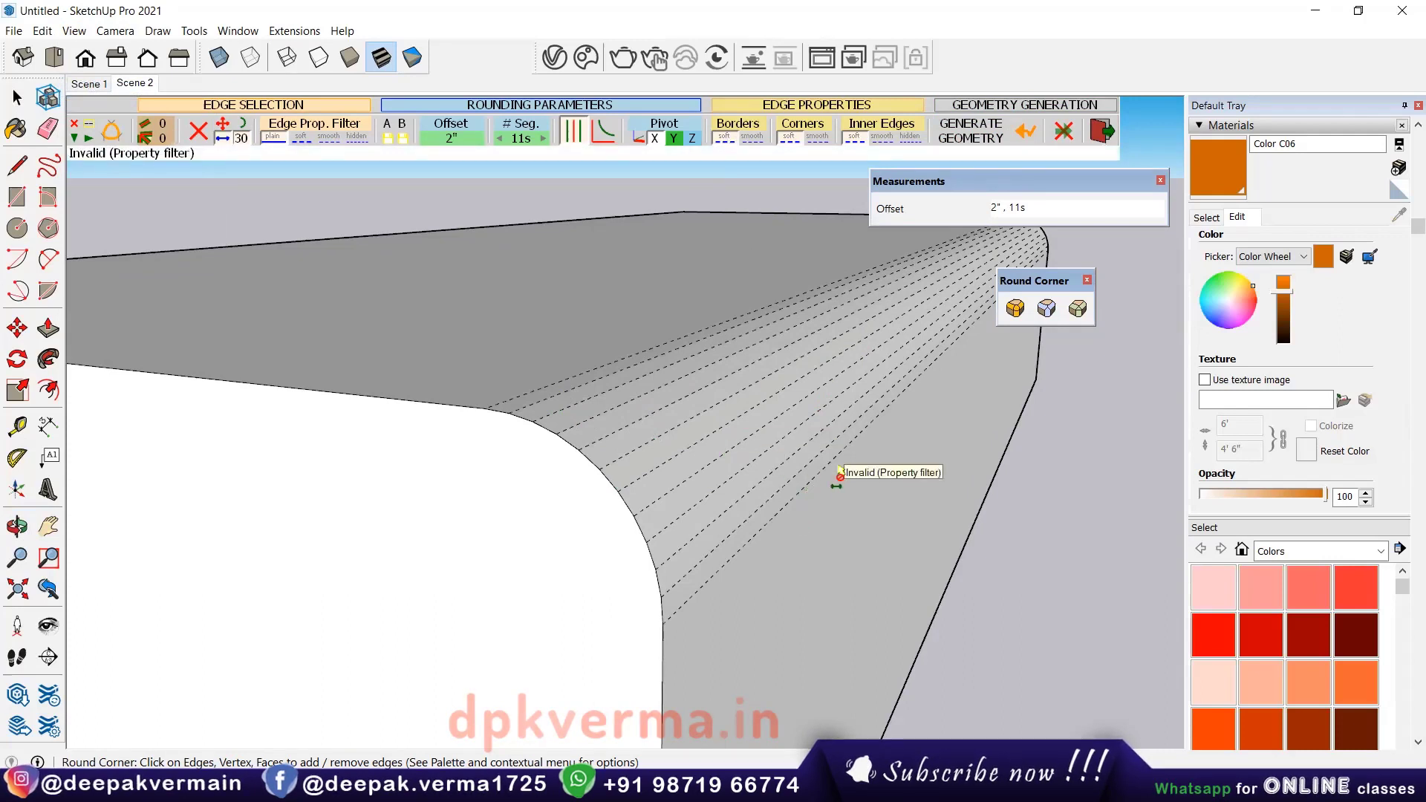
{"action": "key", "text": "ctrl+z"}
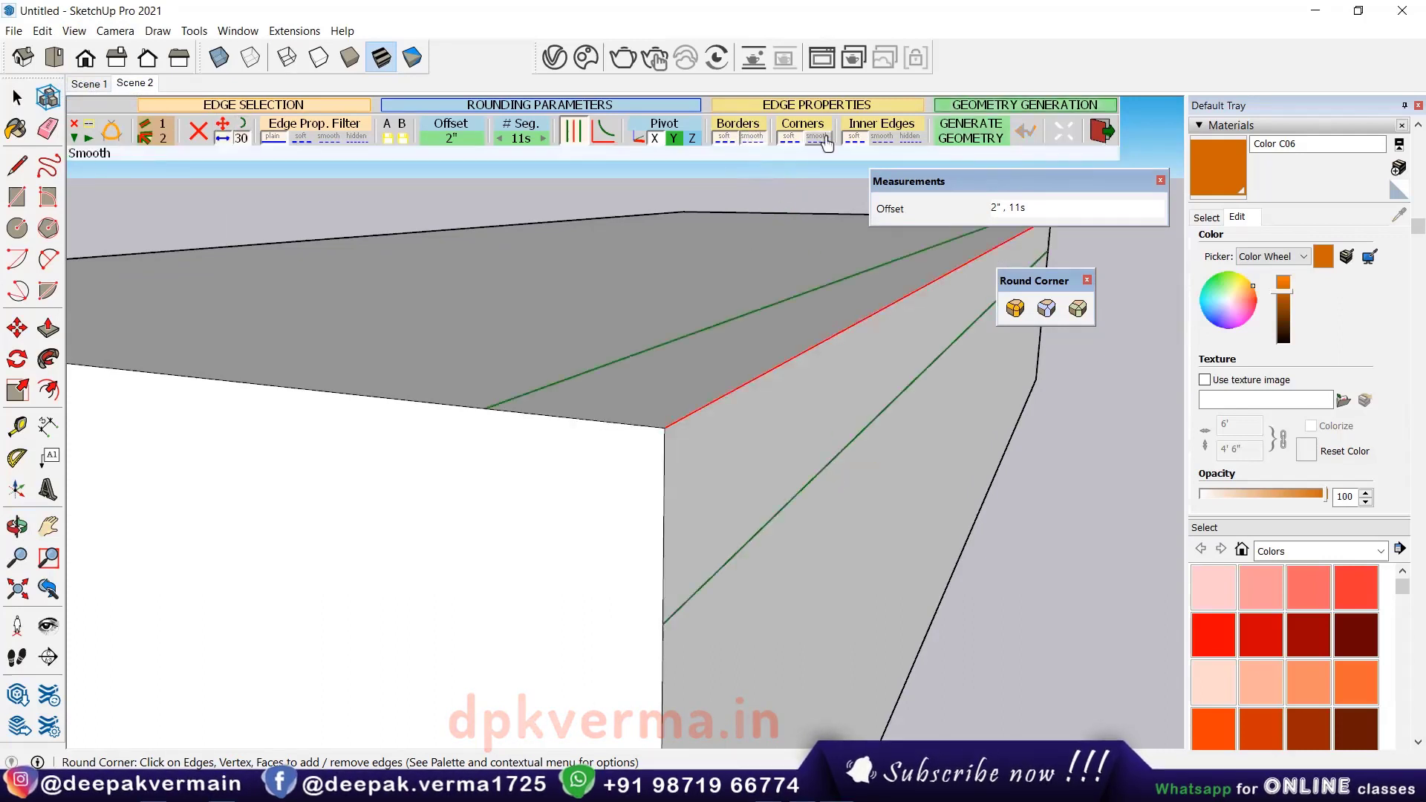
{"action": "left_click", "coordinate": [1062, 490]}
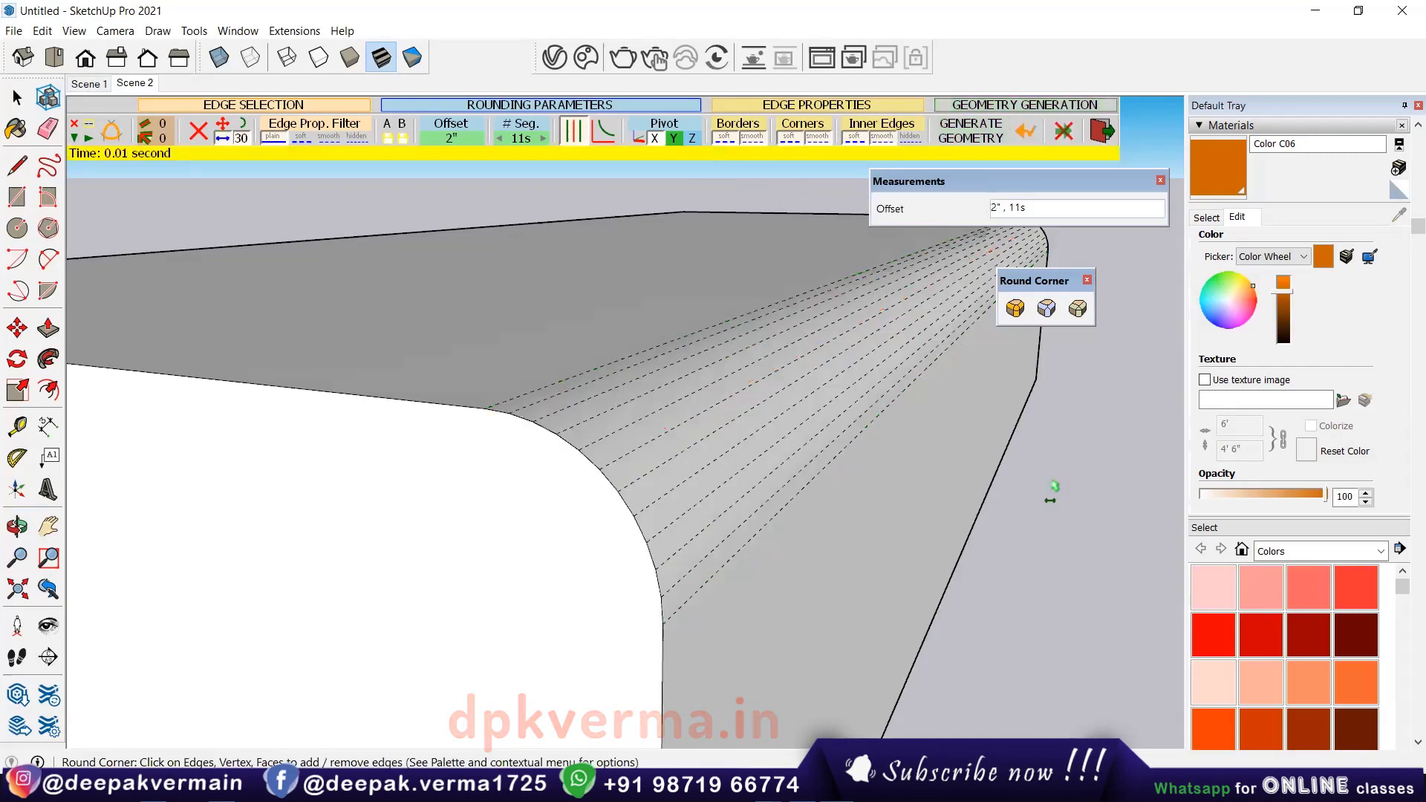
{"action": "mouse_move", "coordinate": [741, 493]}
{"action": "middle_mouse_down"}
{"action": "mouse_move", "coordinate": [770, 468]}
{"action": "mouse_move", "coordinate": [733, 462]}
{"action": "middle_mouse_up"}
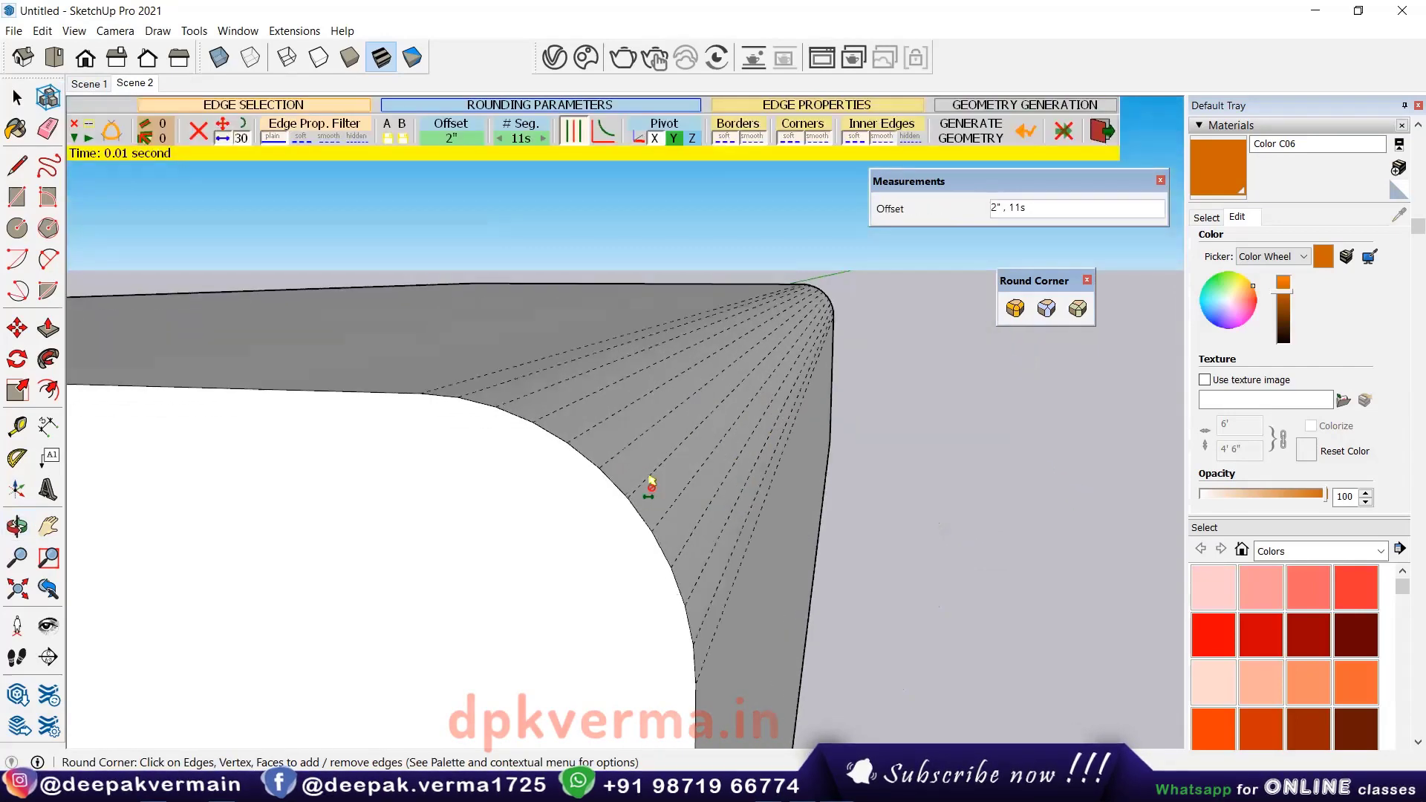
{"action": "middle_click_drag", "start_coordinate": [962, 535], "coordinate": [280, 233]}
{"action": "left_click", "coordinate": [115, 30]}
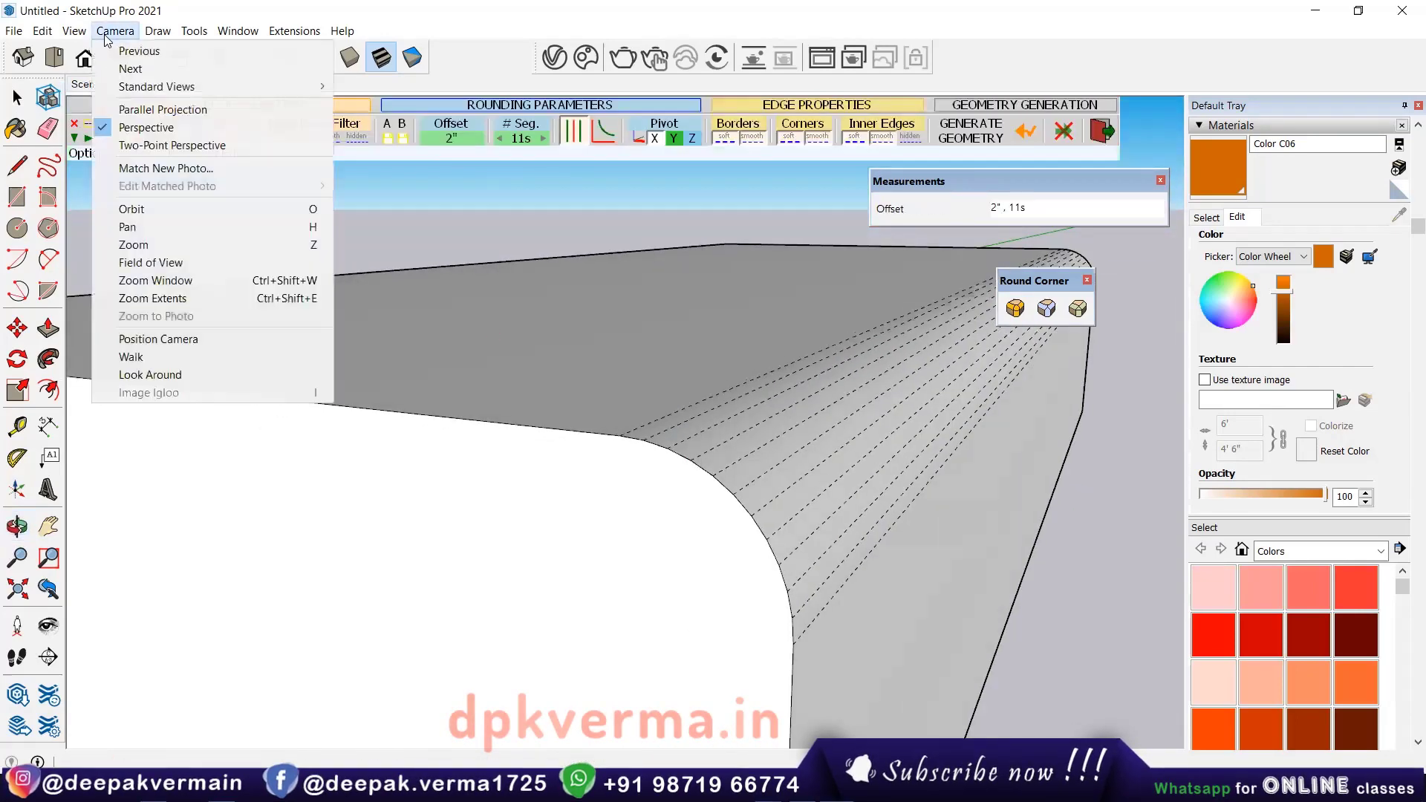
{"action": "left_click", "coordinate": [92, 94]}
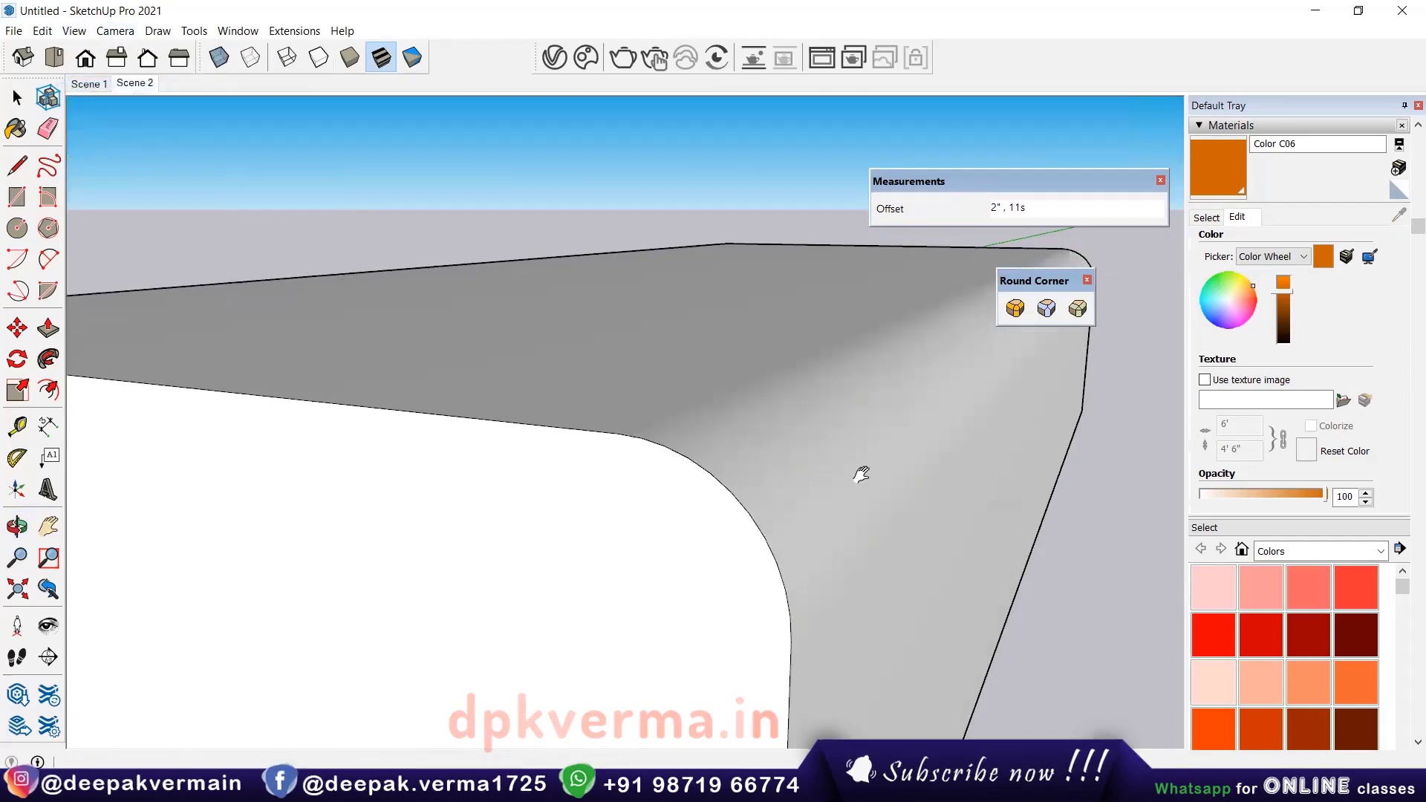
{"action": "middle_click_drag", "start_coordinate": [859, 471], "coordinate": [603, 414]}
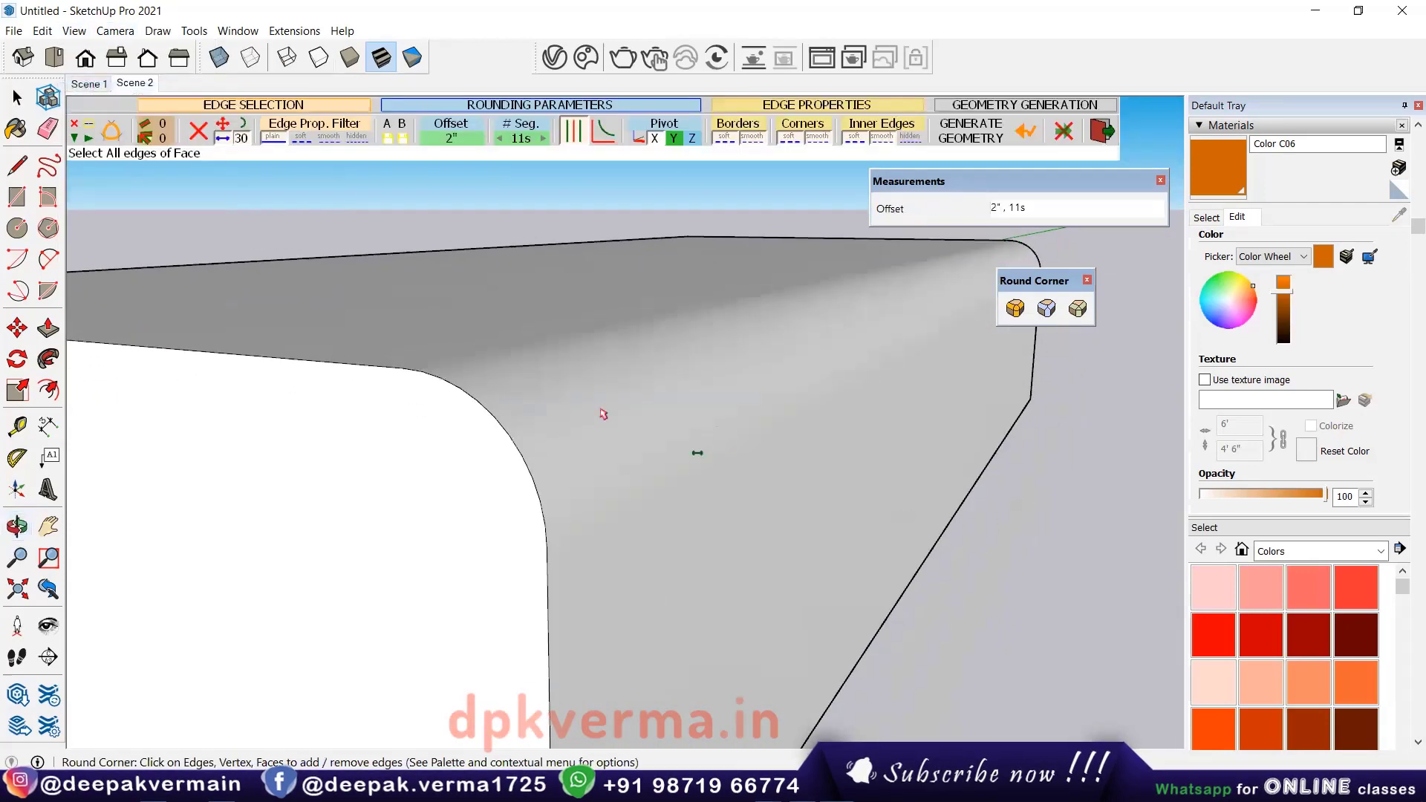
Reselect and regenerate the fillet, then change and apply the Borders edge property.
{"action": "left_click", "coordinate": [584, 450]}
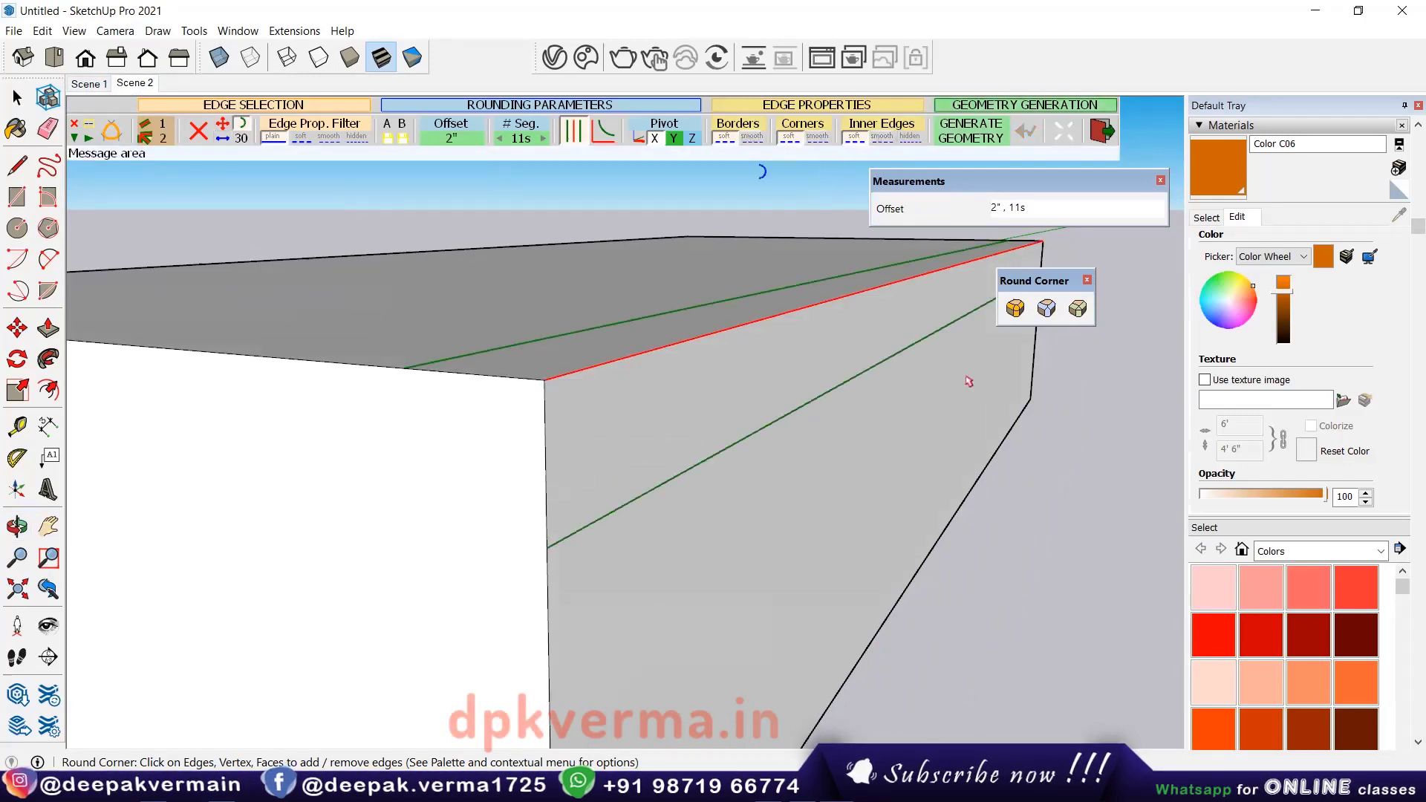
{"action": "left_click", "coordinate": [1055, 463]}
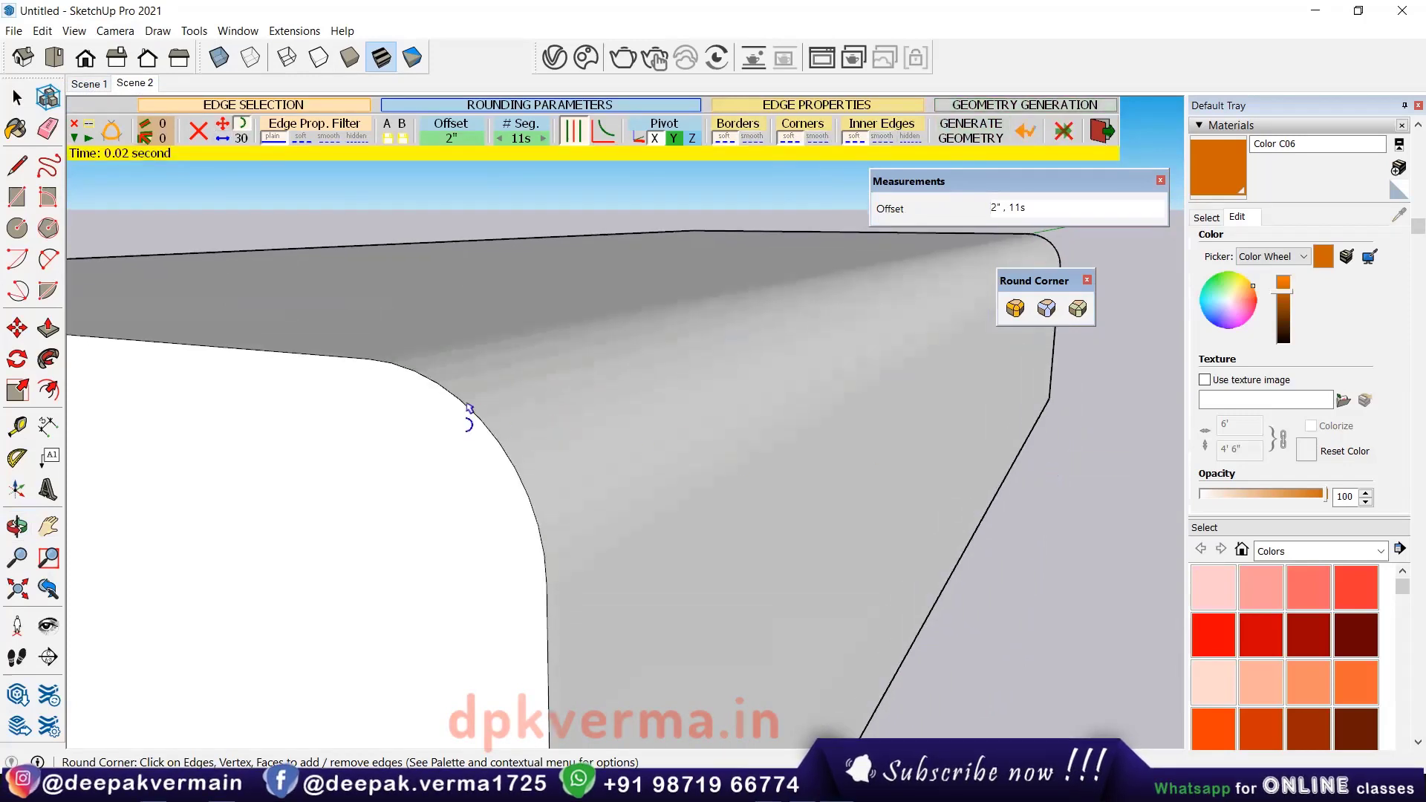
{"action": "left_click", "coordinate": [747, 145]}
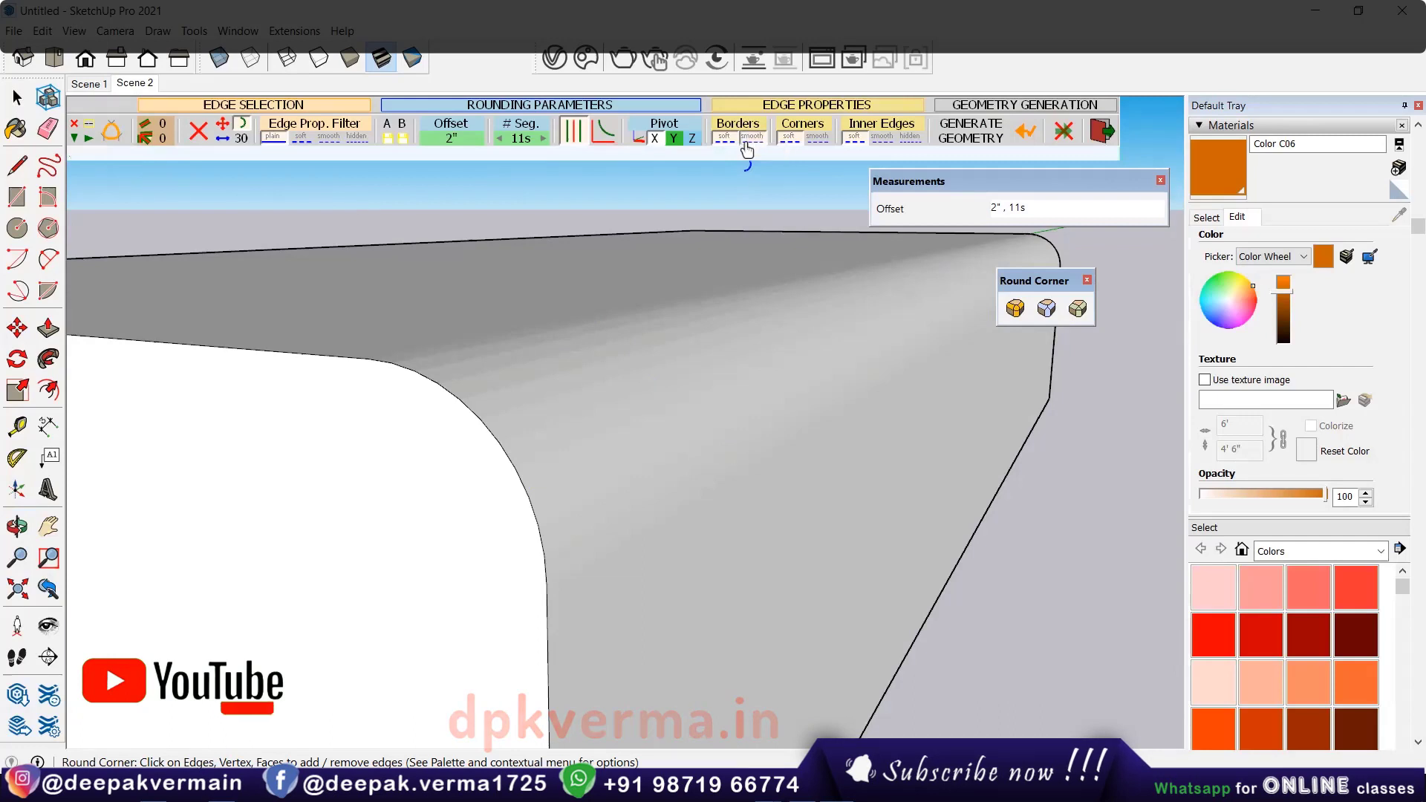
{"action": "left_click", "coordinate": [917, 345]}
Regenerate the 11-segment fillet with visible segment lines, then exit the rounding tool.
{"action": "left_click", "coordinate": [1068, 484]}
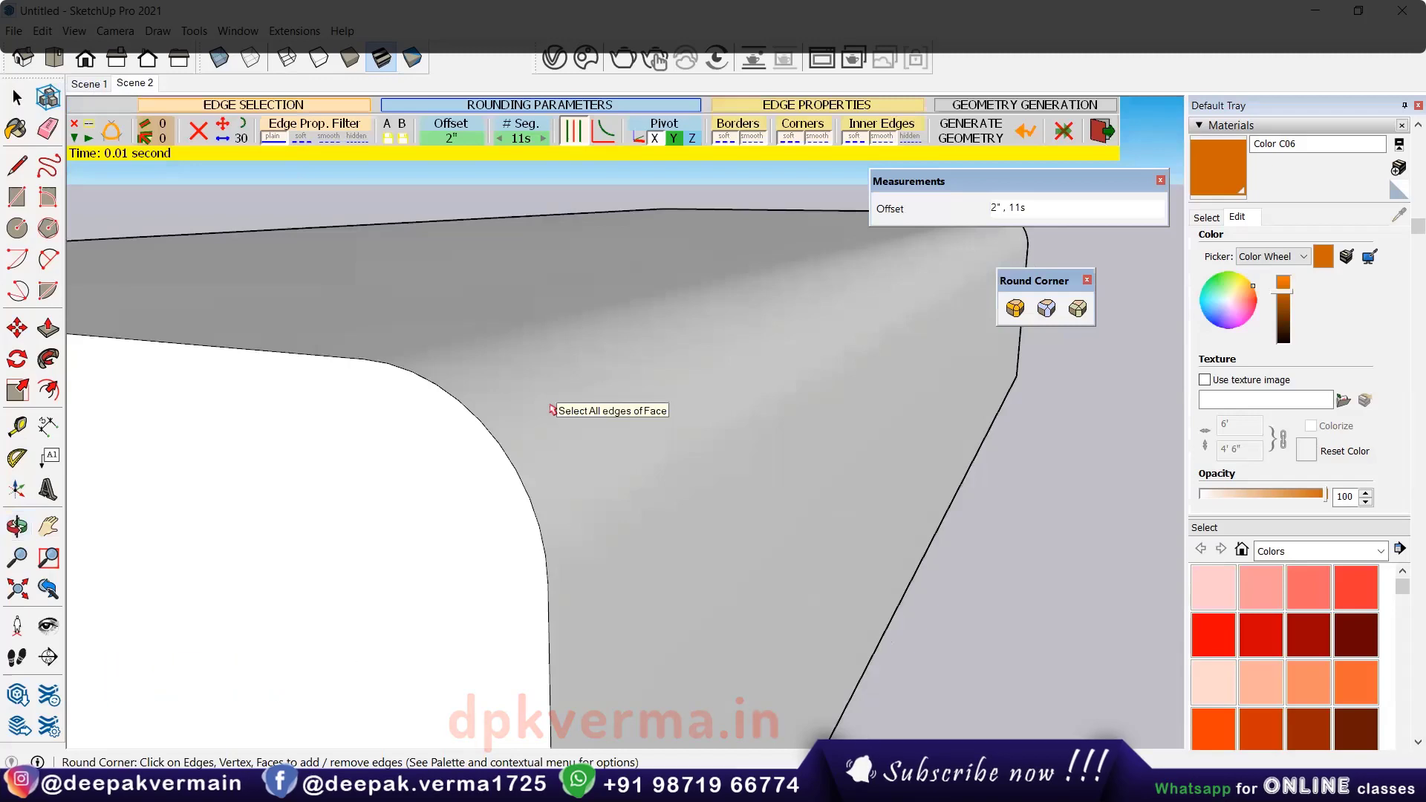
{"action": "left_click", "coordinate": [552, 410]}
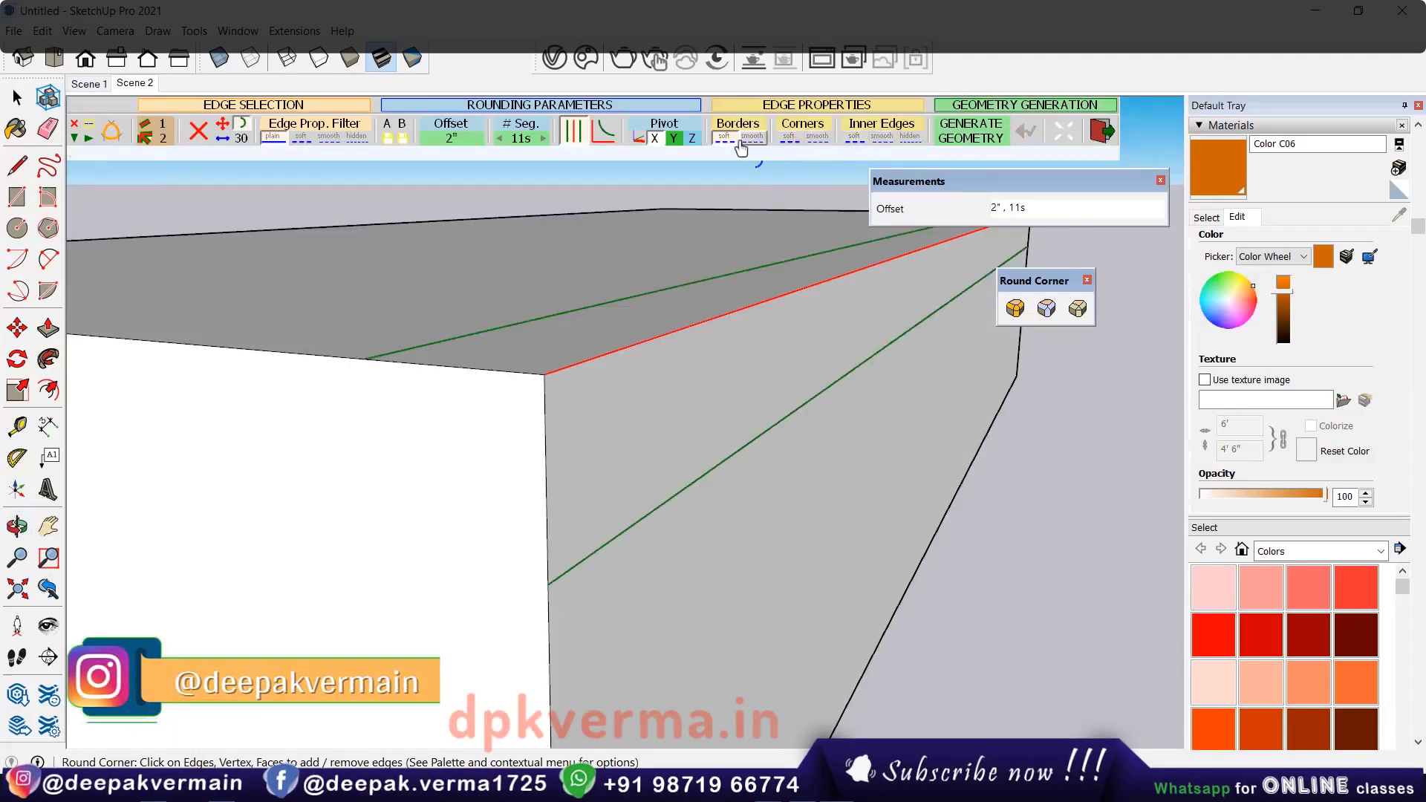
{"action": "key", "text": "Return"}
{"action": "key", "text": "space"}
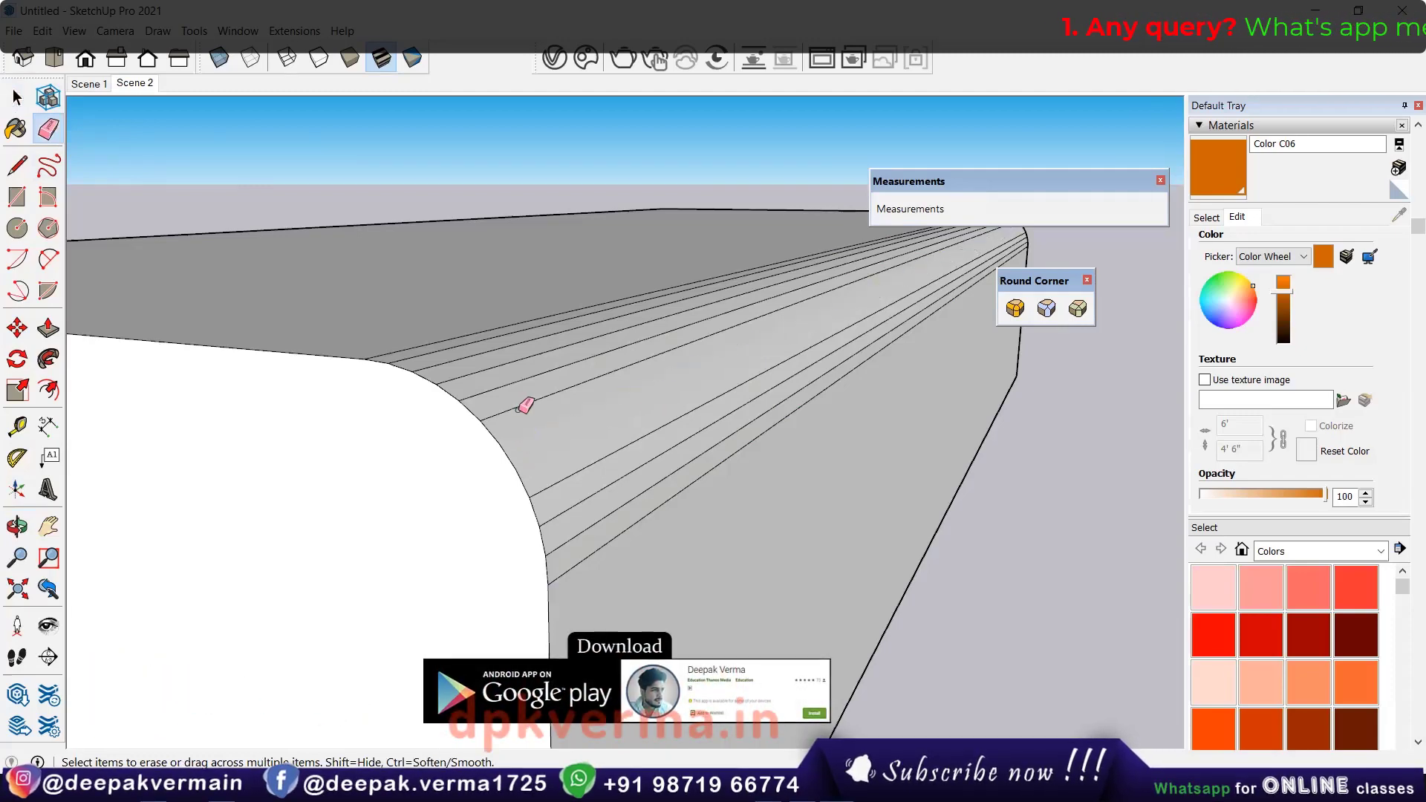
Select one fillet segment line and tick Soft in Entity Info.
{"action": "mouse_move", "coordinate": [604, 450]}
{"action": "middle_mouse_down"}
{"action": "mouse_move", "coordinate": [563, 429]}
{"action": "mouse_move", "coordinate": [502, 455]}
{"action": "middle_mouse_up"}
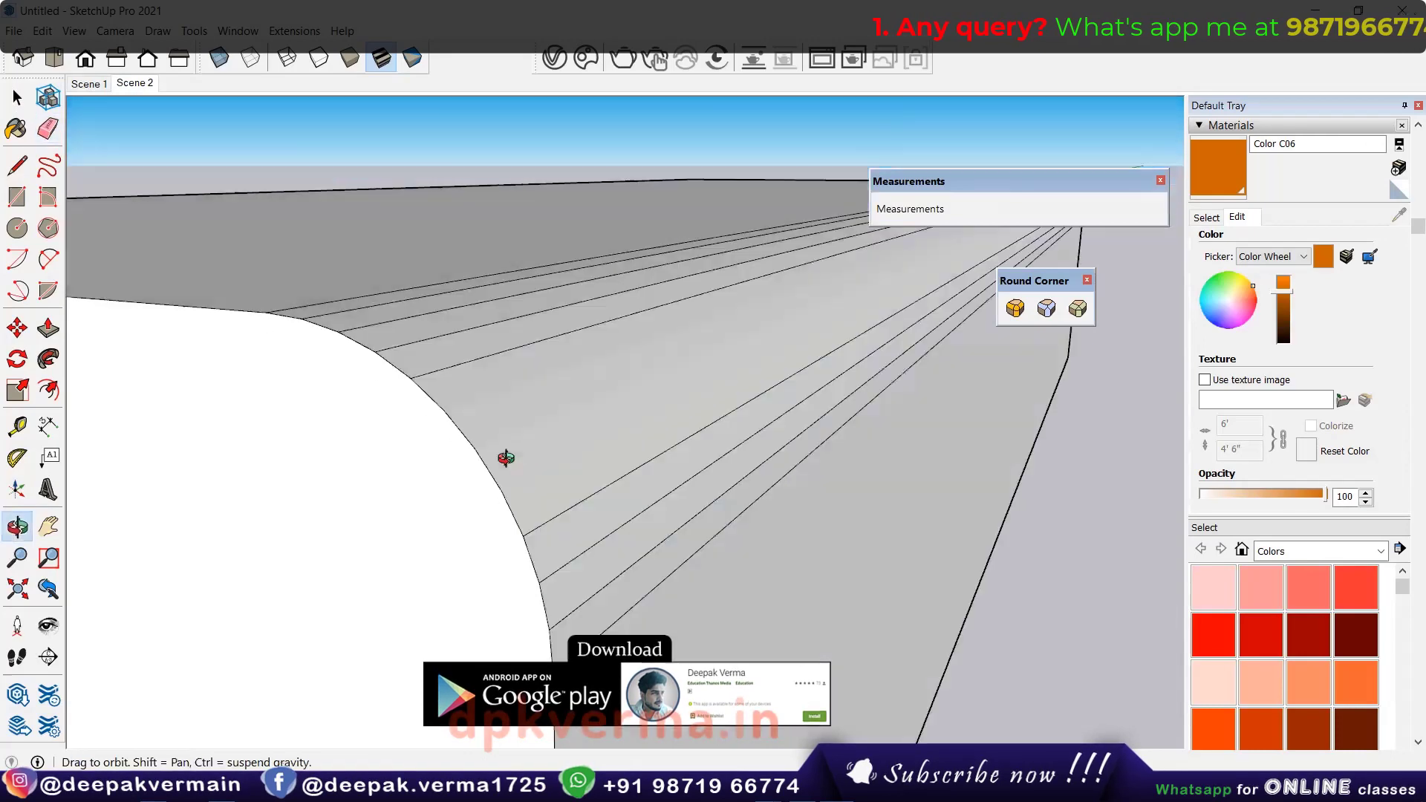
{"action": "key", "text": "space"}
{"action": "left_click", "coordinate": [613, 476]}
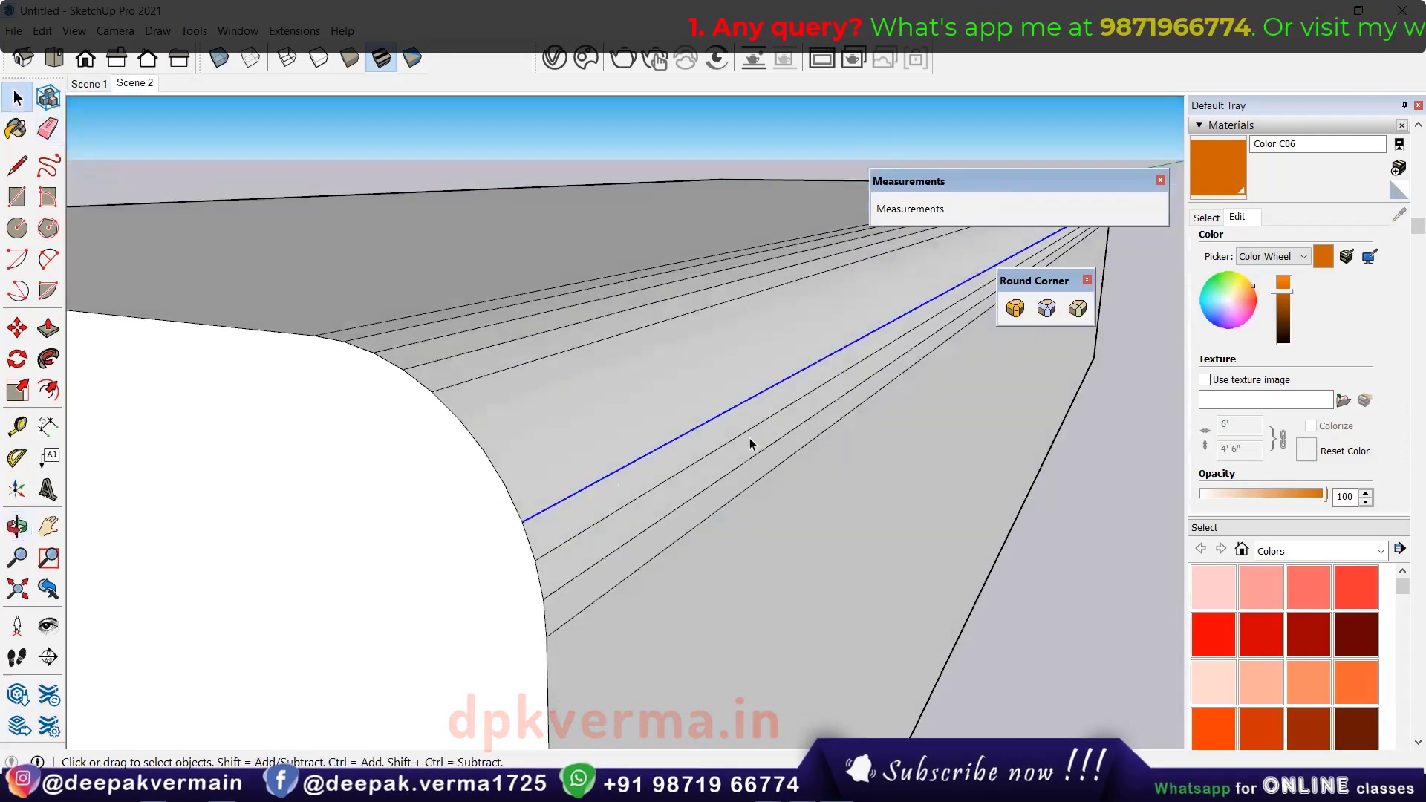
{"action": "scroll", "coordinate": [1245, 138], "scroll_direction": "up", "scroll_amount": 3}
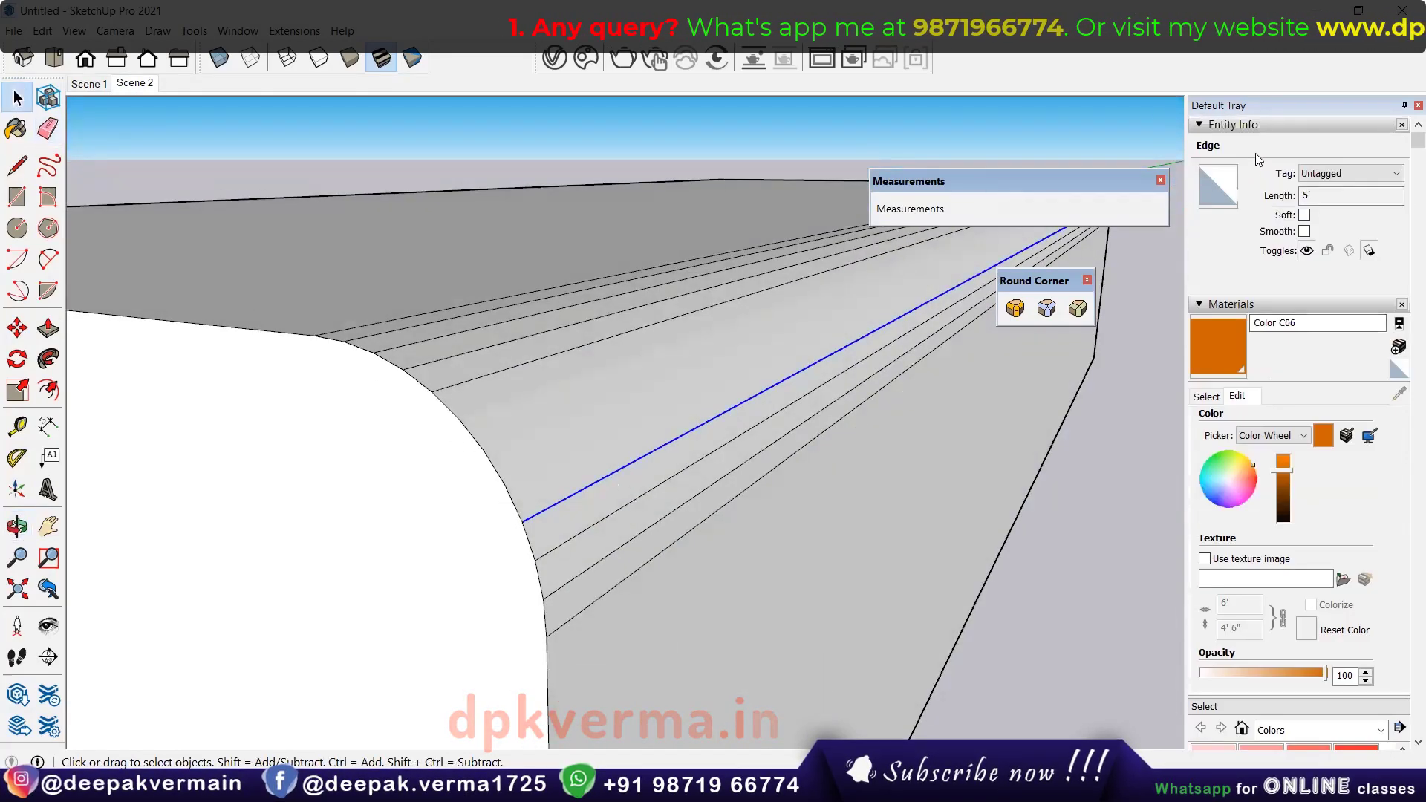
{"action": "left_click", "coordinate": [1305, 215]}
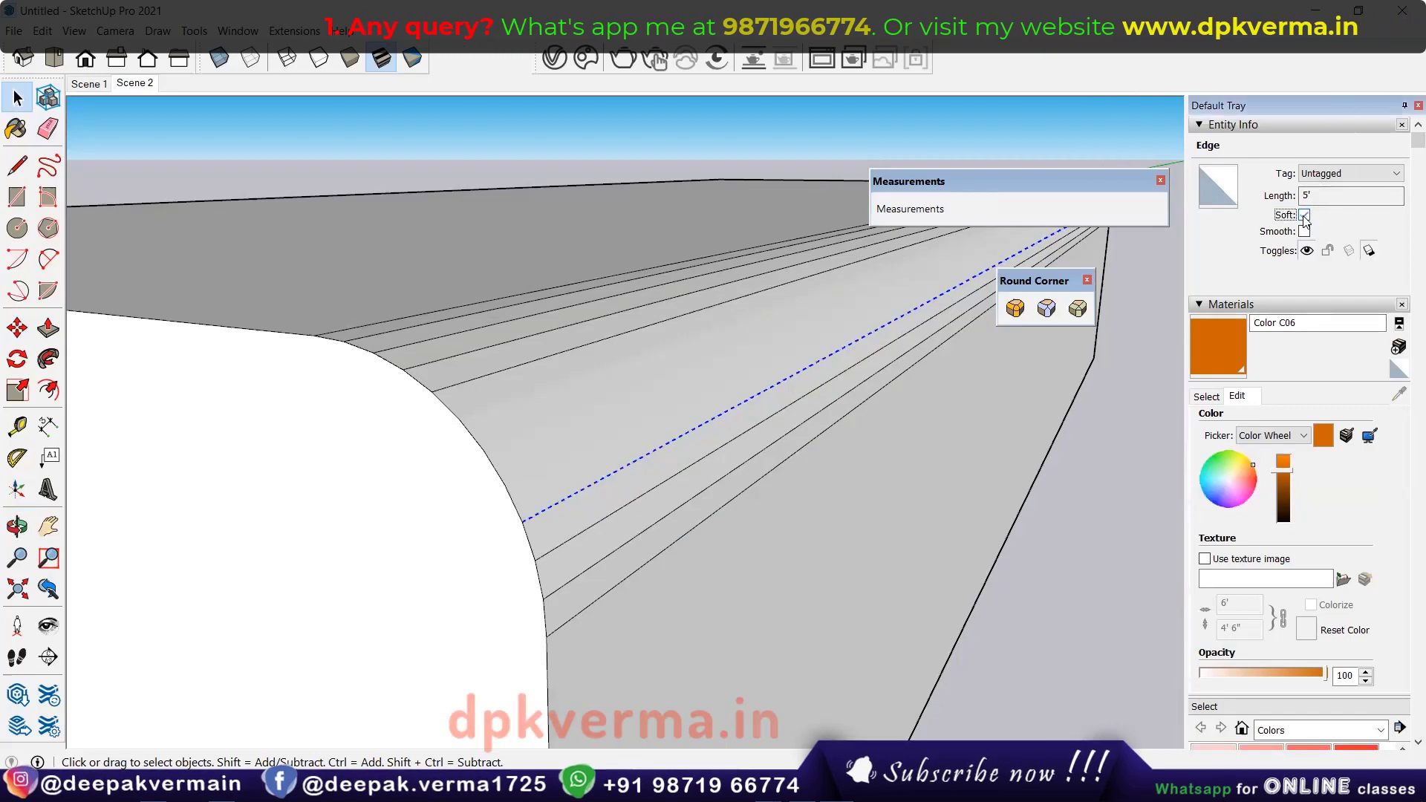
{"action": "key", "text": "Escape"}
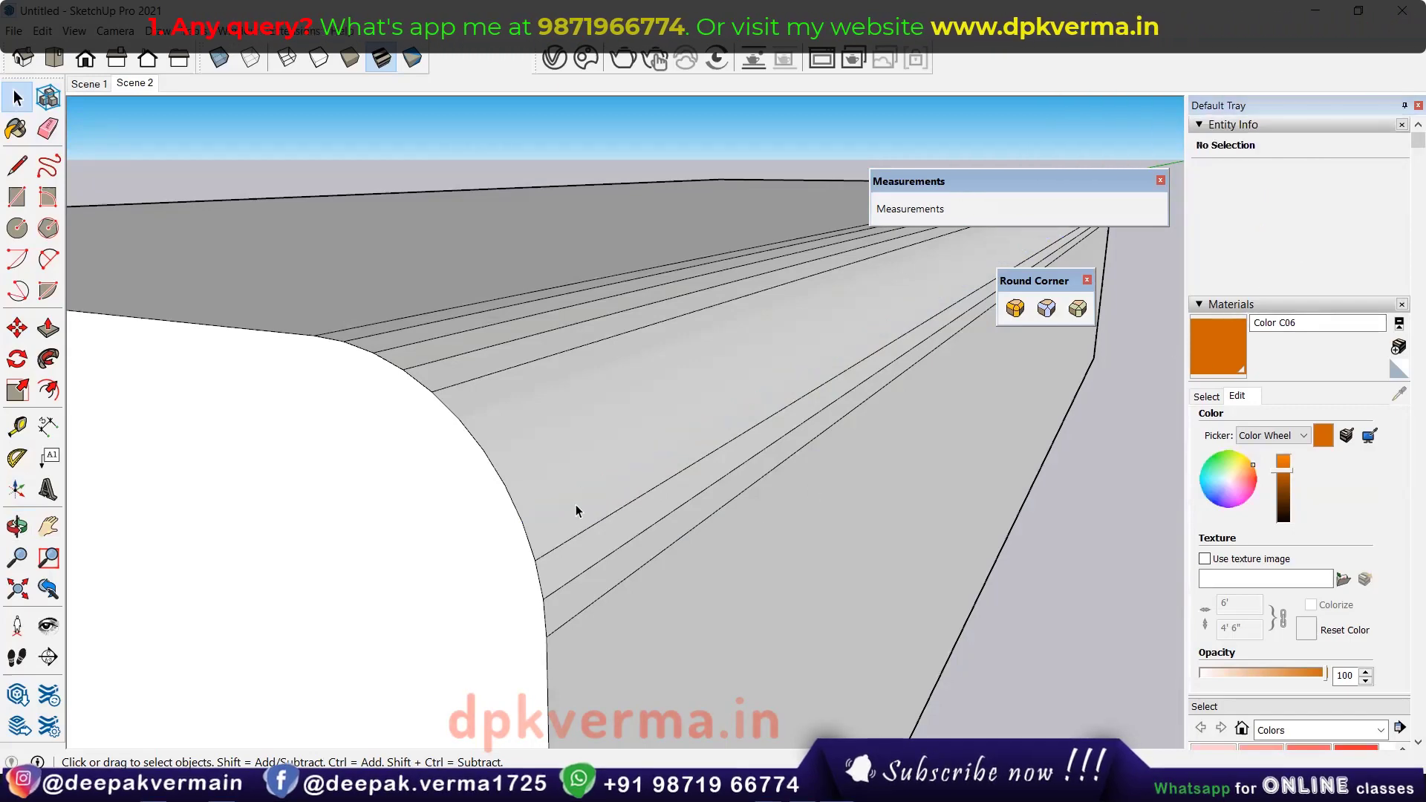
{"action": "mouse_move", "coordinate": [576, 510]}
{"action": "middle_mouse_down"}
{"action": "mouse_move", "coordinate": [674, 476]}
{"action": "mouse_move", "coordinate": [742, 422]}
{"action": "mouse_move", "coordinate": [604, 505]}
{"action": "mouse_move", "coordinate": [687, 534]}
{"action": "mouse_move", "coordinate": [671, 466]}
{"action": "mouse_move", "coordinate": [665, 478]}
{"action": "middle_mouse_up"}
Select another fillet segment line, tick Smooth, and orbit to check the result.
{"action": "left_click", "coordinate": [670, 465]}
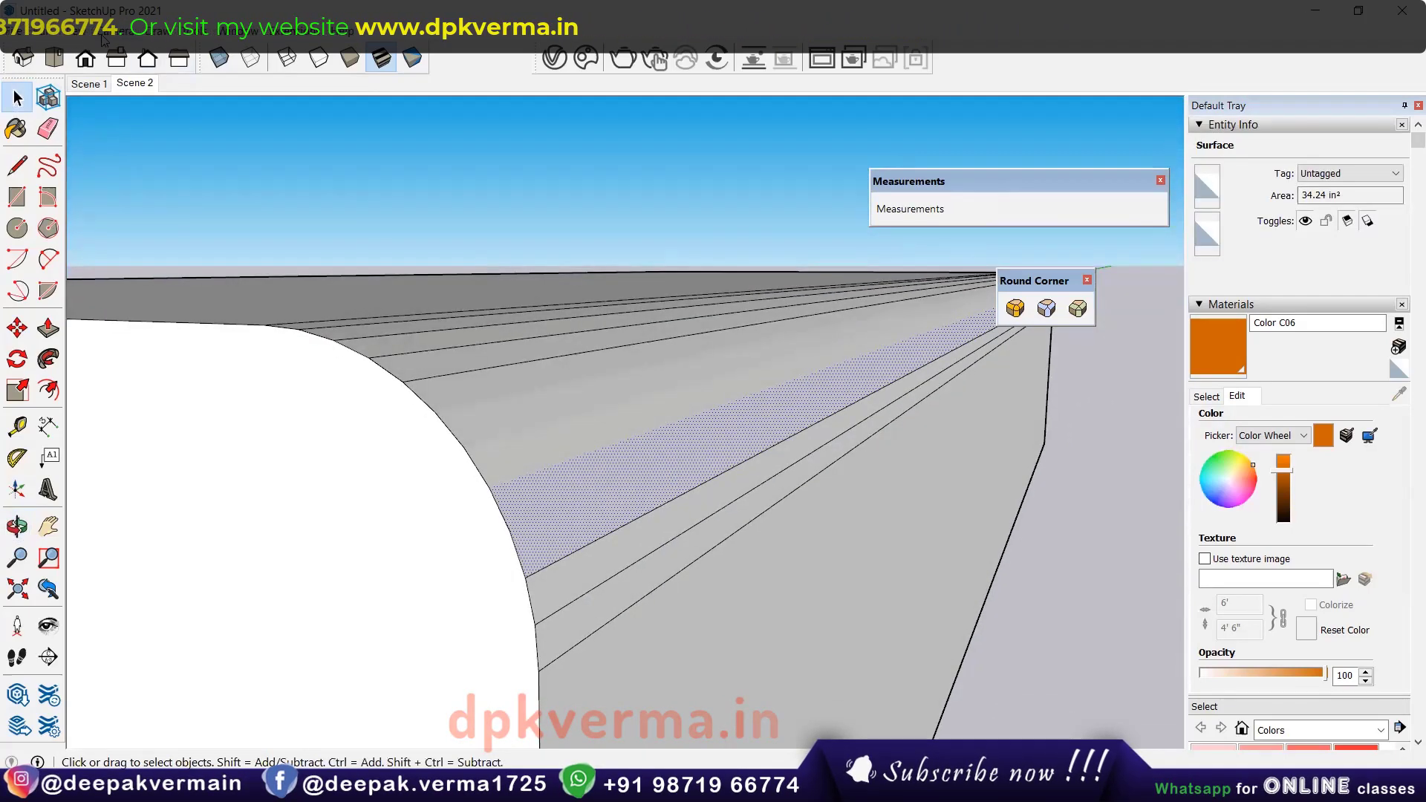
{"action": "left_click", "coordinate": [679, 495]}
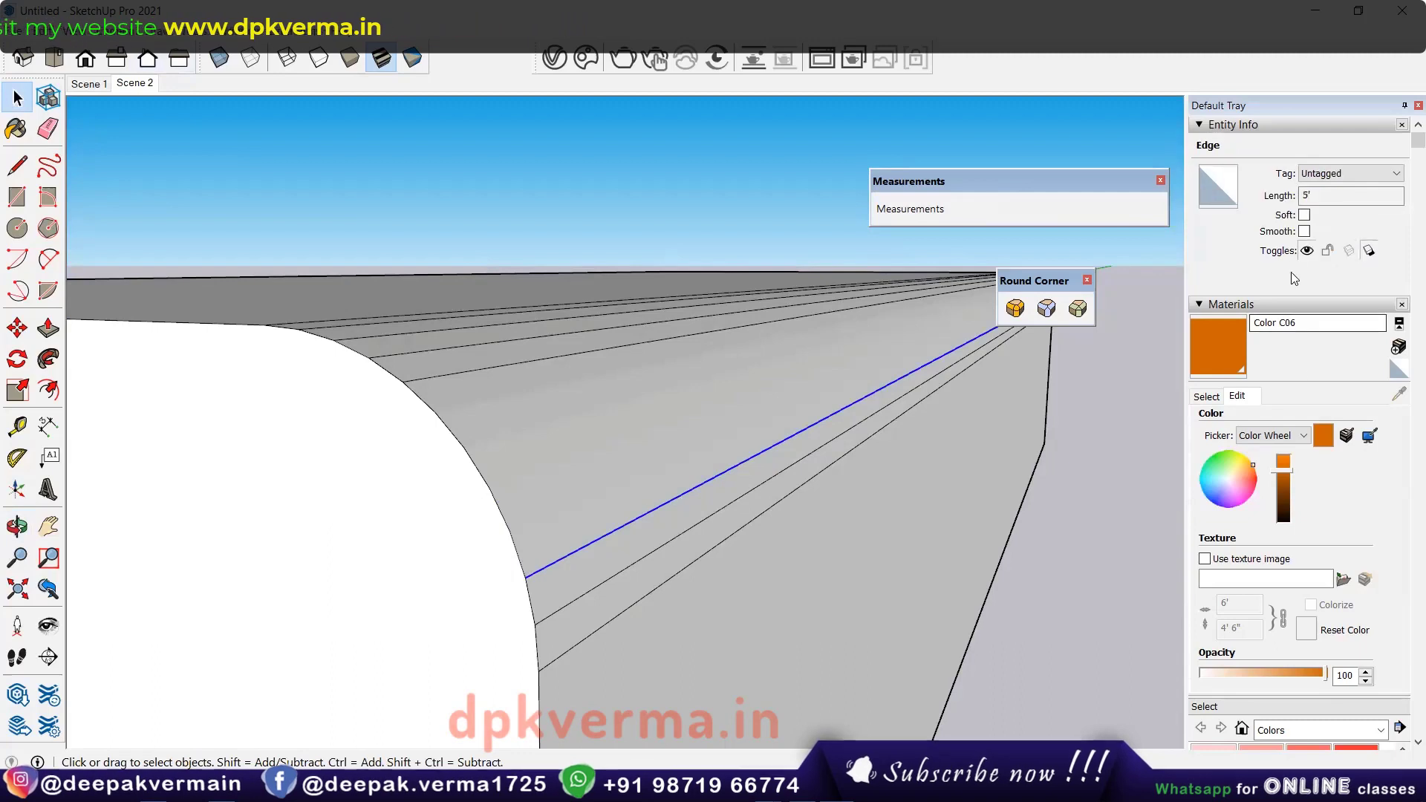
{"action": "left_click", "coordinate": [1305, 232]}
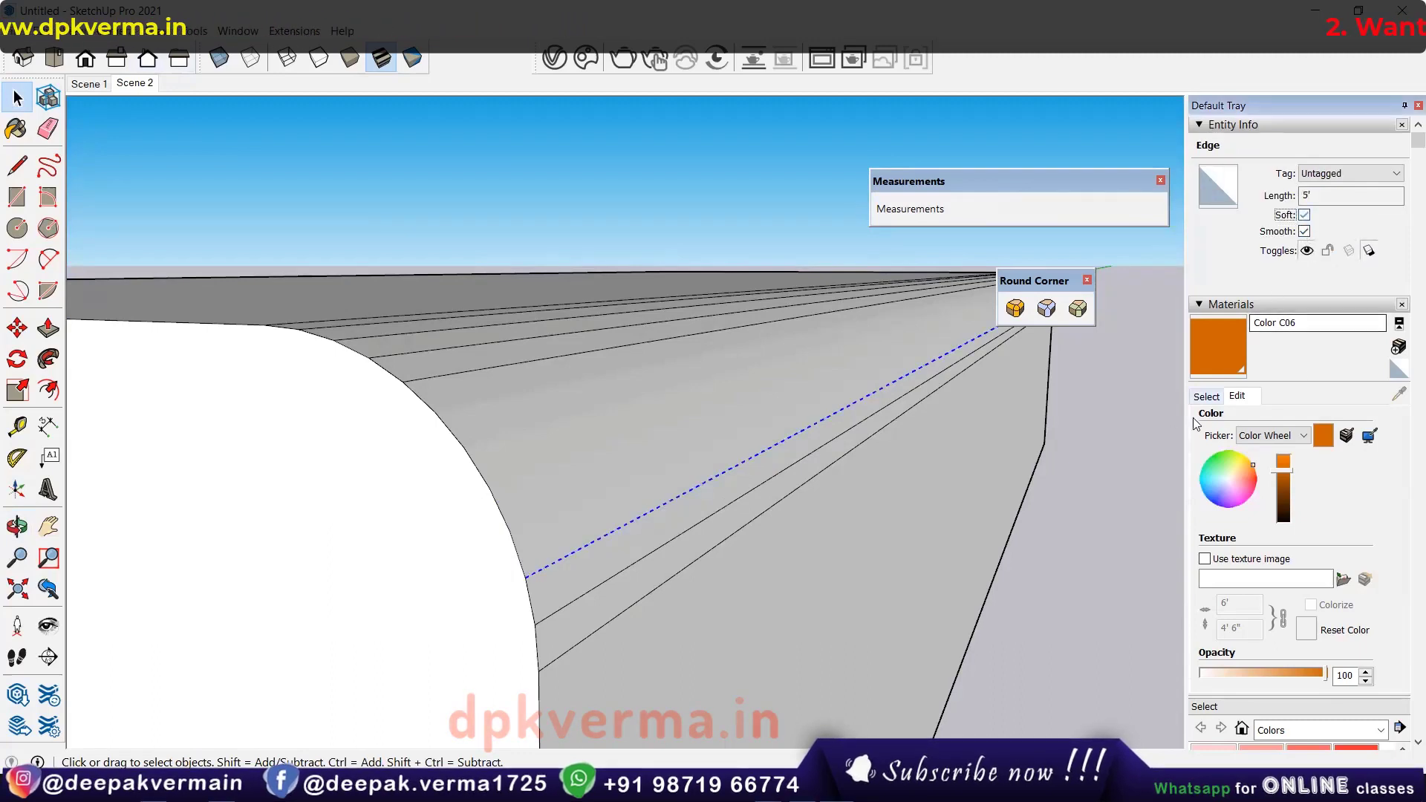
{"action": "left_click", "coordinate": [555, 578]}
{"action": "mouse_move", "coordinate": [546, 557]}
{"action": "middle_mouse_down"}
{"action": "mouse_move", "coordinate": [831, 541]}
{"action": "mouse_move", "coordinate": [802, 581]}
{"action": "middle_mouse_up"}
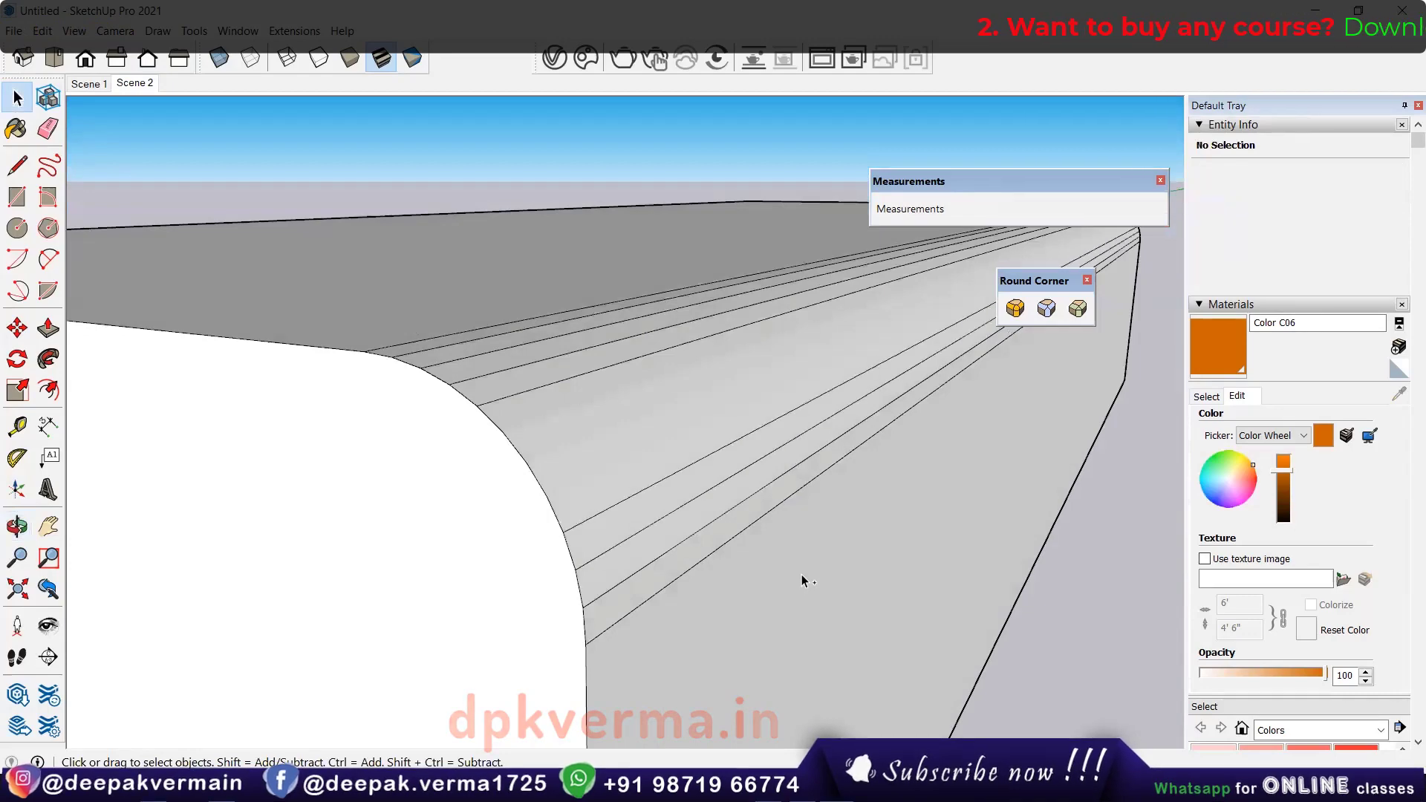
{"action": "scroll", "coordinate": [810, 587], "scroll_direction": "down", "scroll_amount": 3}
Undo the previous rounding so the box corner is sharp again.
{"action": "mouse_move", "coordinate": [823, 595]}
{"action": "middle_mouse_down"}
{"action": "mouse_move", "coordinate": [880, 587]}
{"action": "mouse_move", "coordinate": [738, 471]}
{"action": "mouse_move", "coordinate": [885, 476]}
{"action": "mouse_move", "coordinate": [813, 507]}
{"action": "middle_mouse_up"}
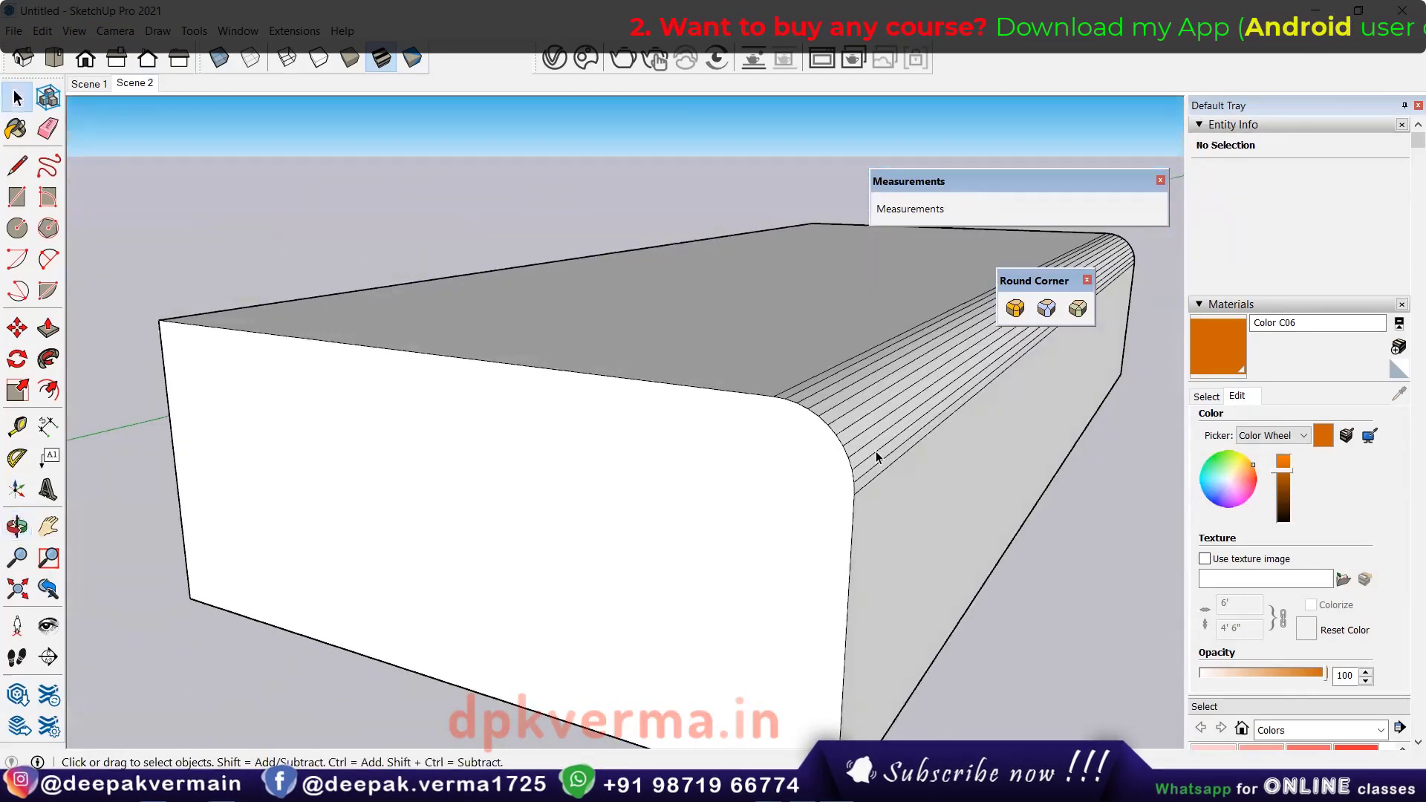
{"action": "scroll", "coordinate": [814, 507], "scroll_direction": "up", "scroll_amount": 2}
{"action": "scroll", "coordinate": [951, 572], "scroll_direction": "up", "scroll_amount": 2}
{"action": "key", "text": "ctrl+z"}
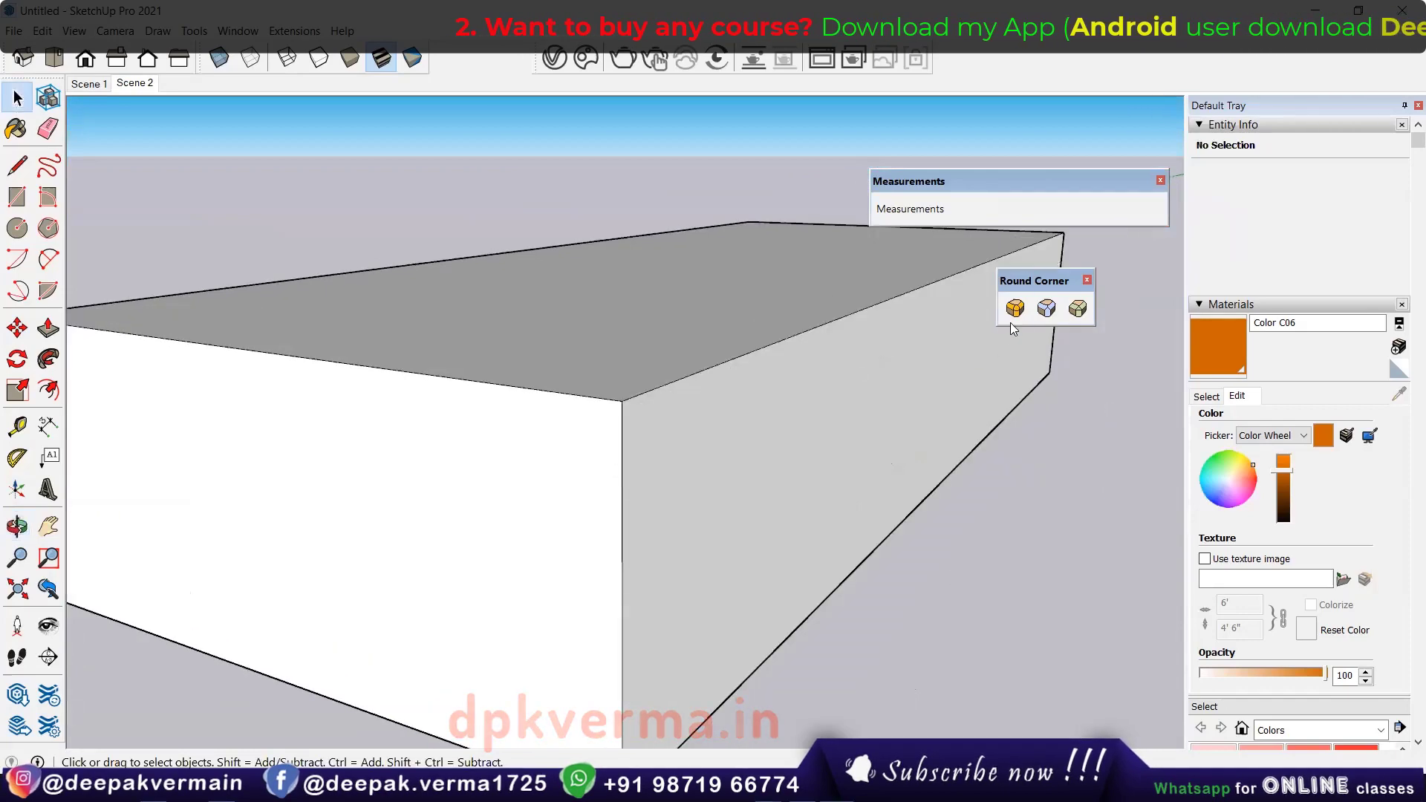
Trial-round one edge of the box, undo it, and exit the RoundCorner tool.
{"action": "left_click", "coordinate": [1014, 308]}
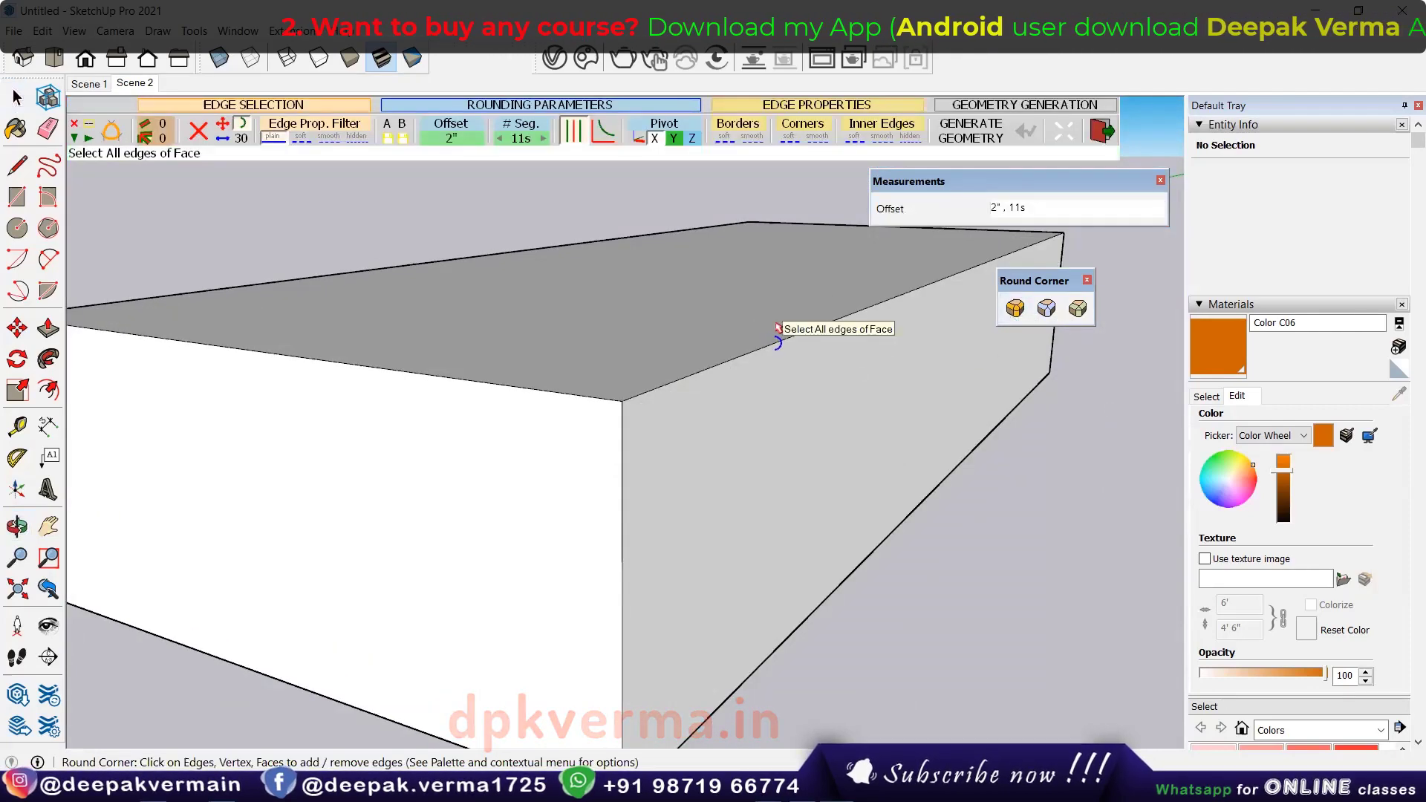
{"action": "scroll", "coordinate": [743, 346], "scroll_direction": "down", "scroll_amount": 2}
{"action": "middle_click_drag", "start_coordinate": [718, 364], "coordinate": [690, 298]}
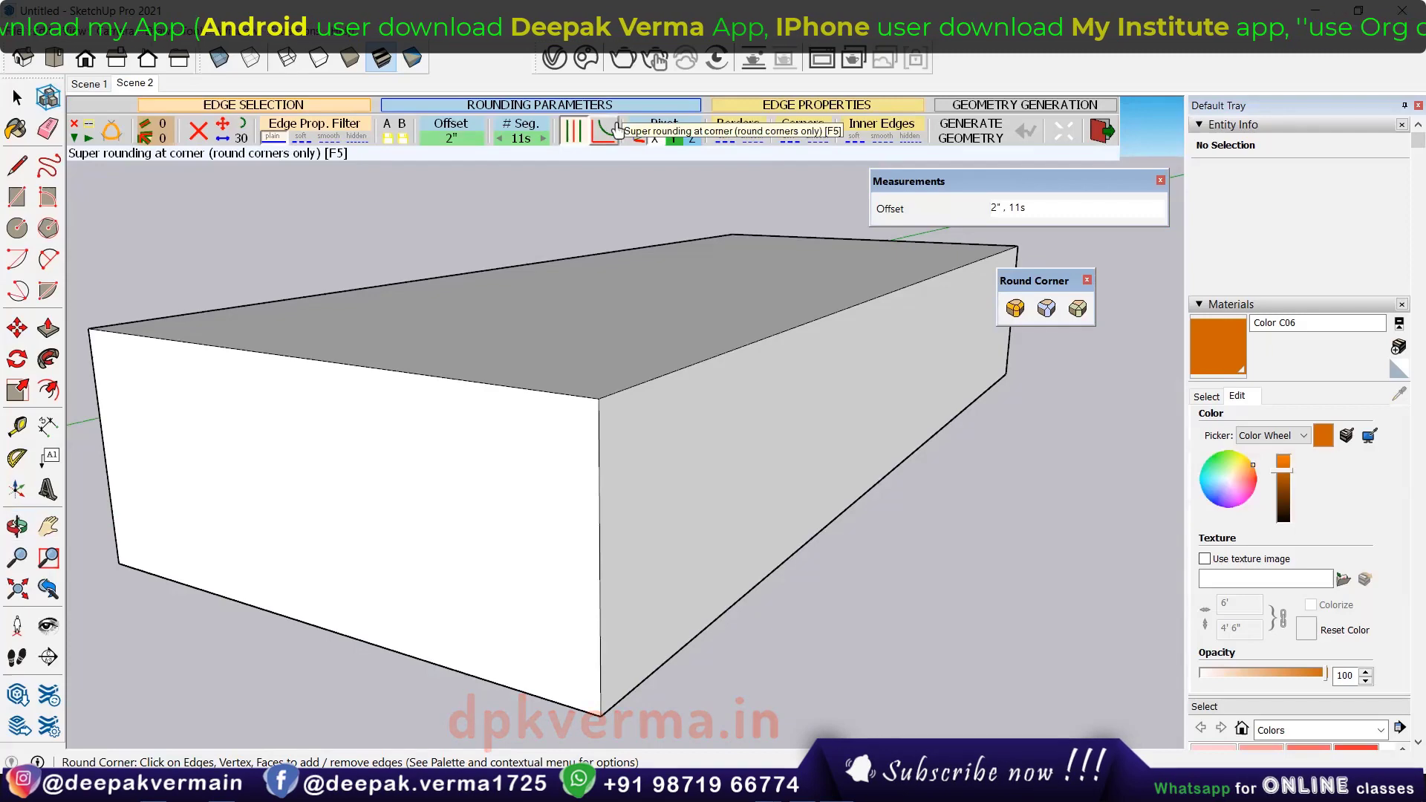
{"action": "left_click", "coordinate": [707, 388]}
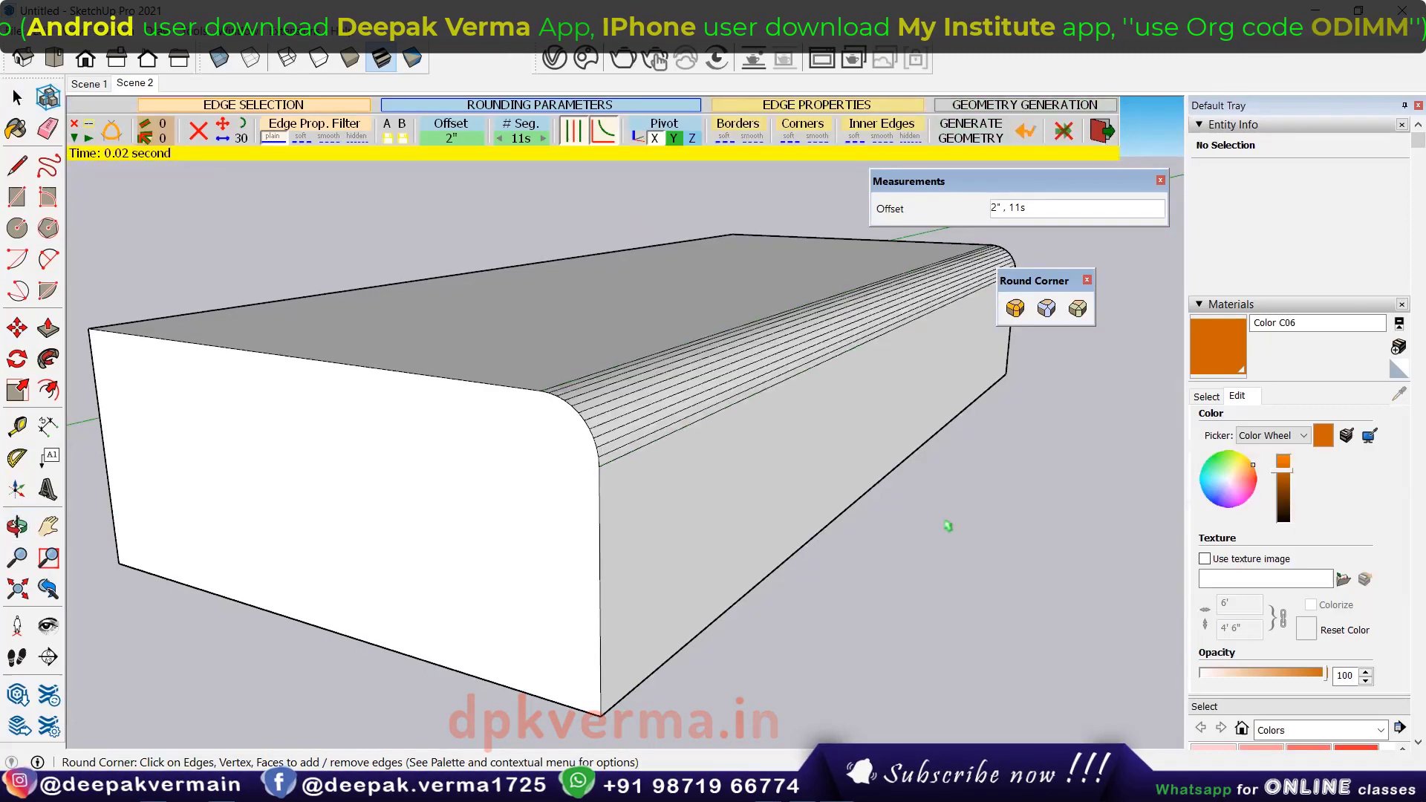
{"action": "key", "text": "ctrl+z"}
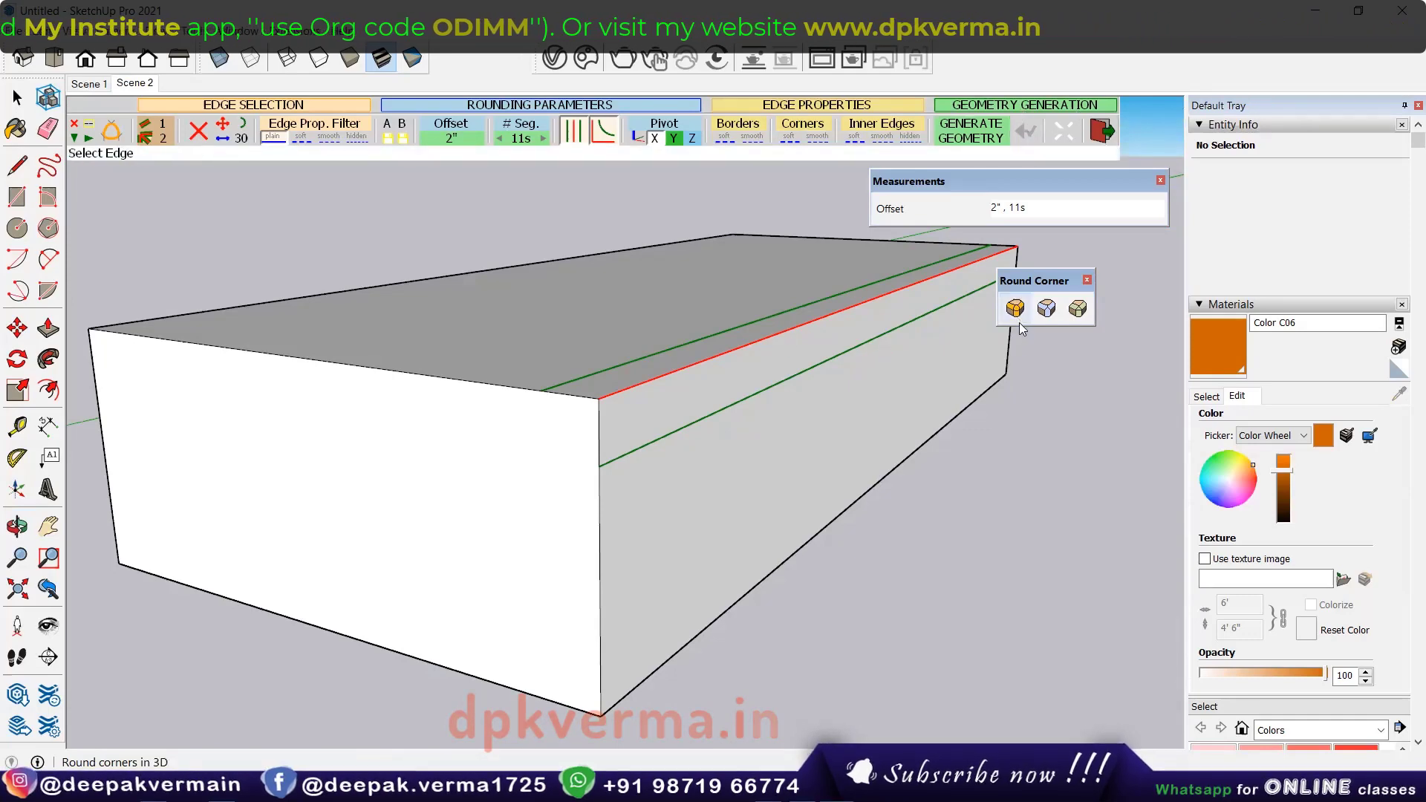
{"action": "key", "text": "Return"}
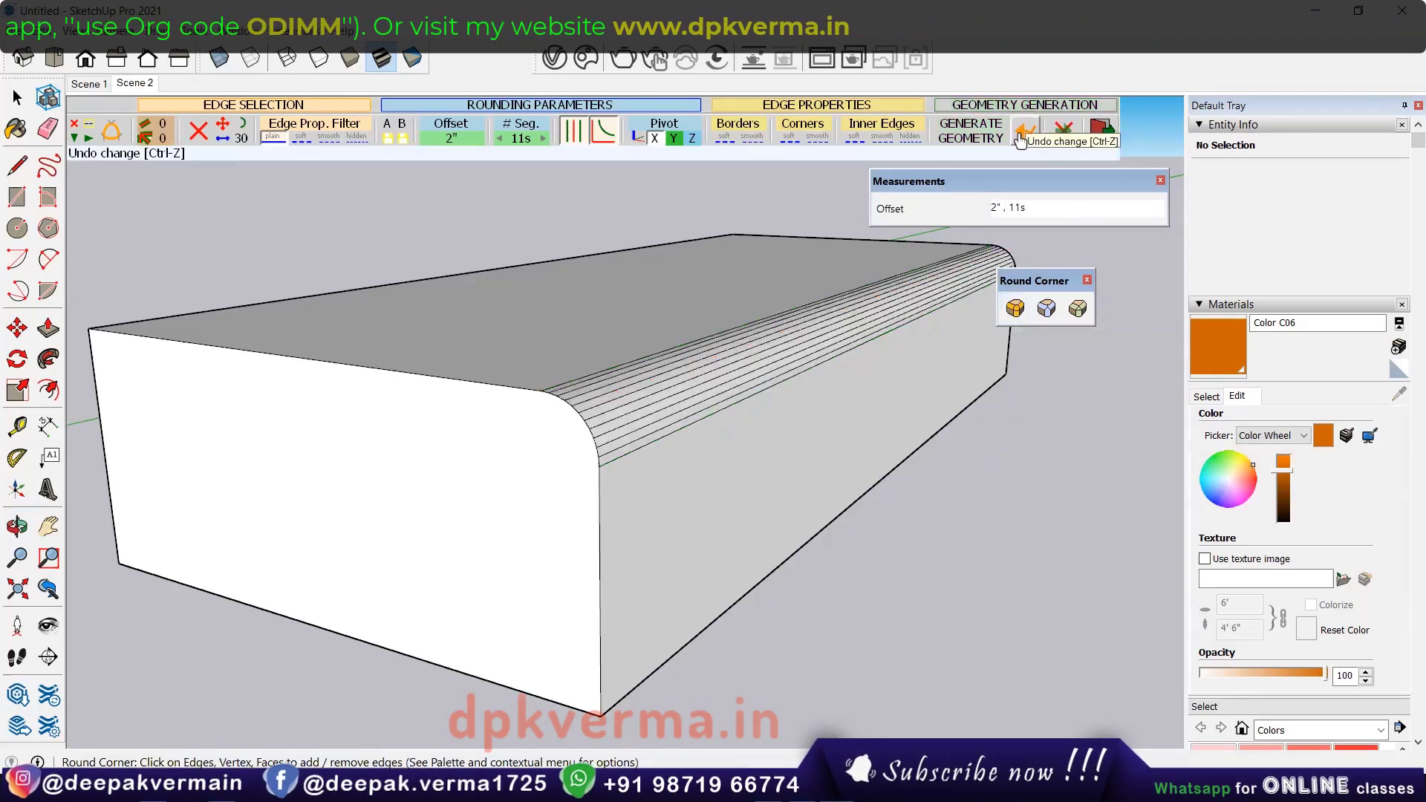
{"action": "left_click", "coordinate": [1020, 139]}
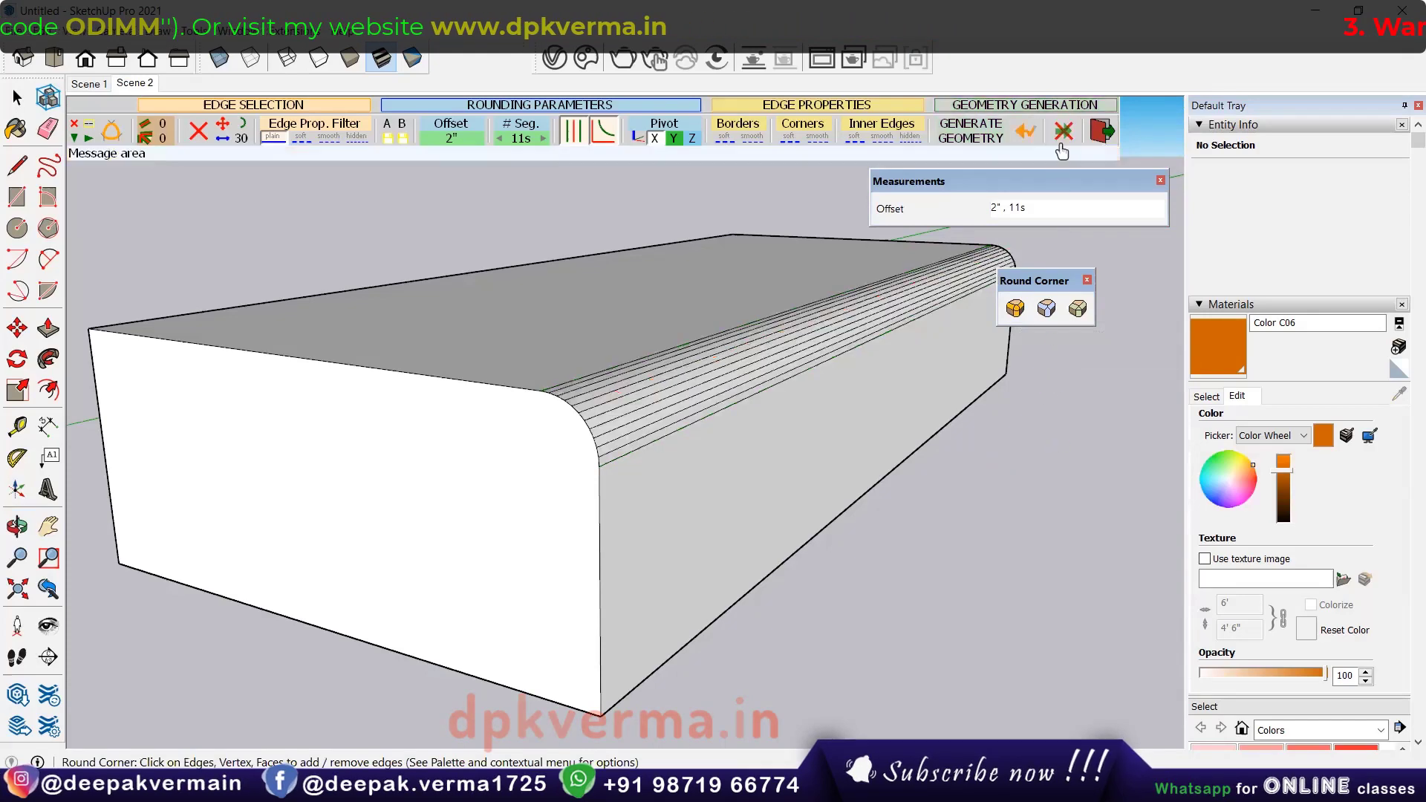
{"action": "key", "text": "Escape"}
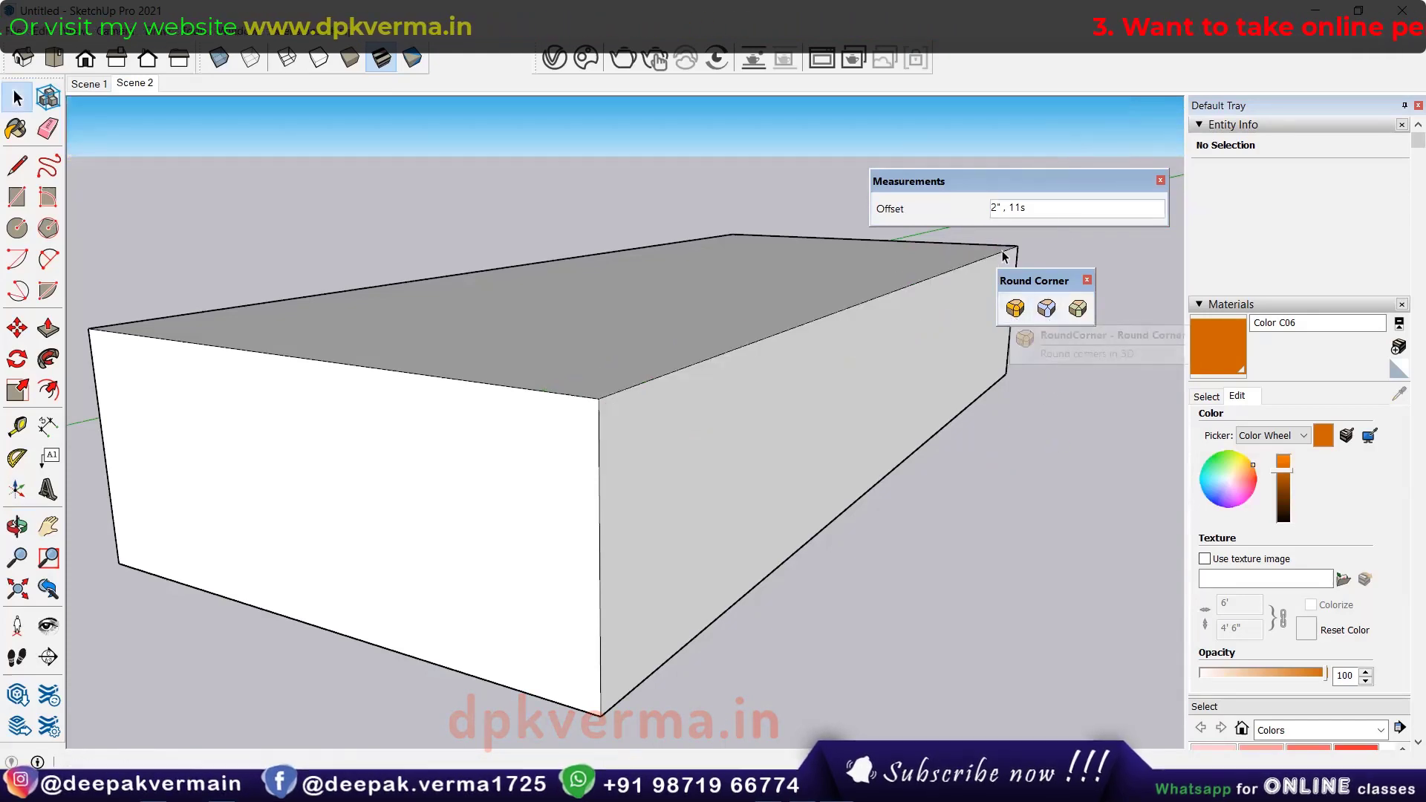
{"action": "scroll", "coordinate": [760, 420], "scroll_direction": "down", "scroll_amount": 2}
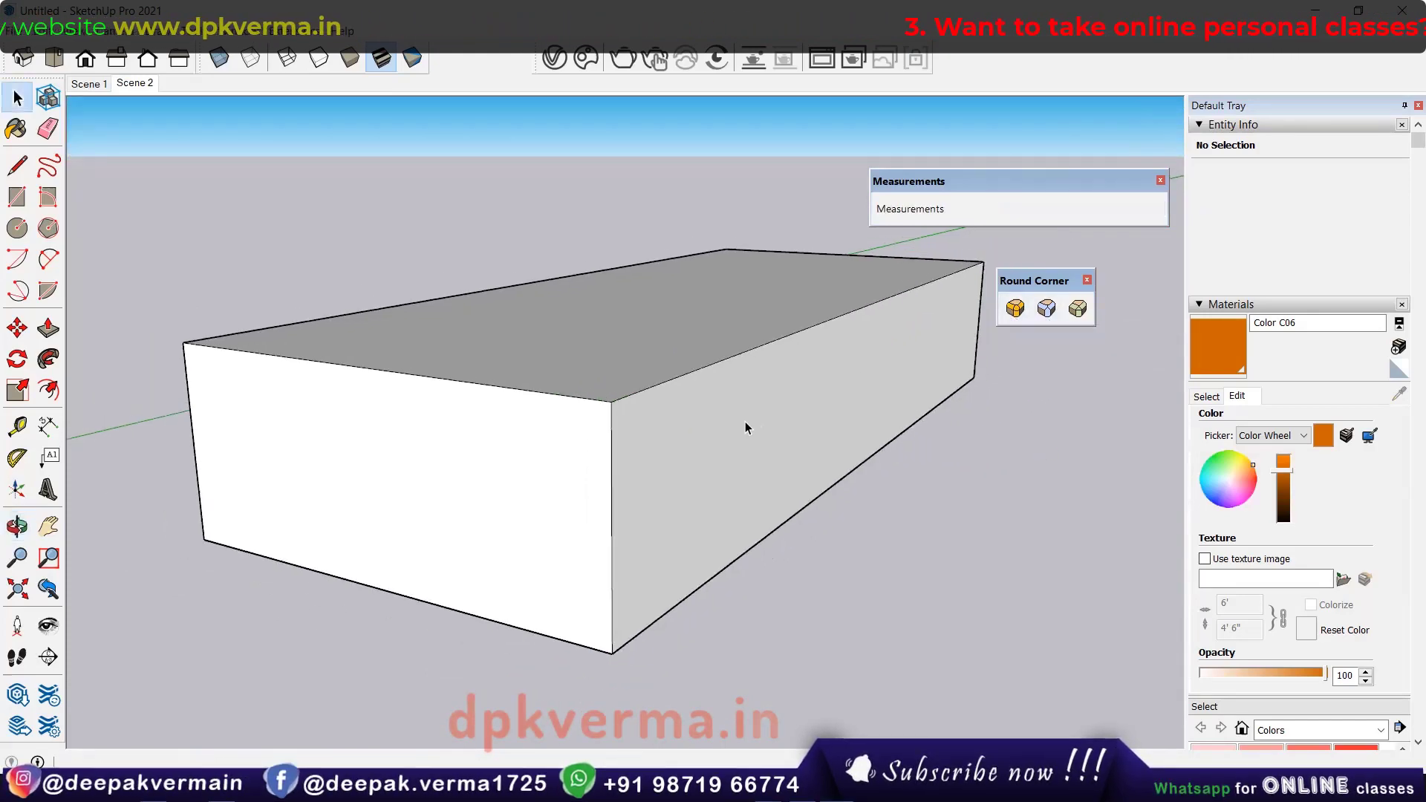
Apply Round Corner to all the box's top-face edges at 2" offset with 11 segments.
{"action": "left_click", "coordinate": [1044, 315]}
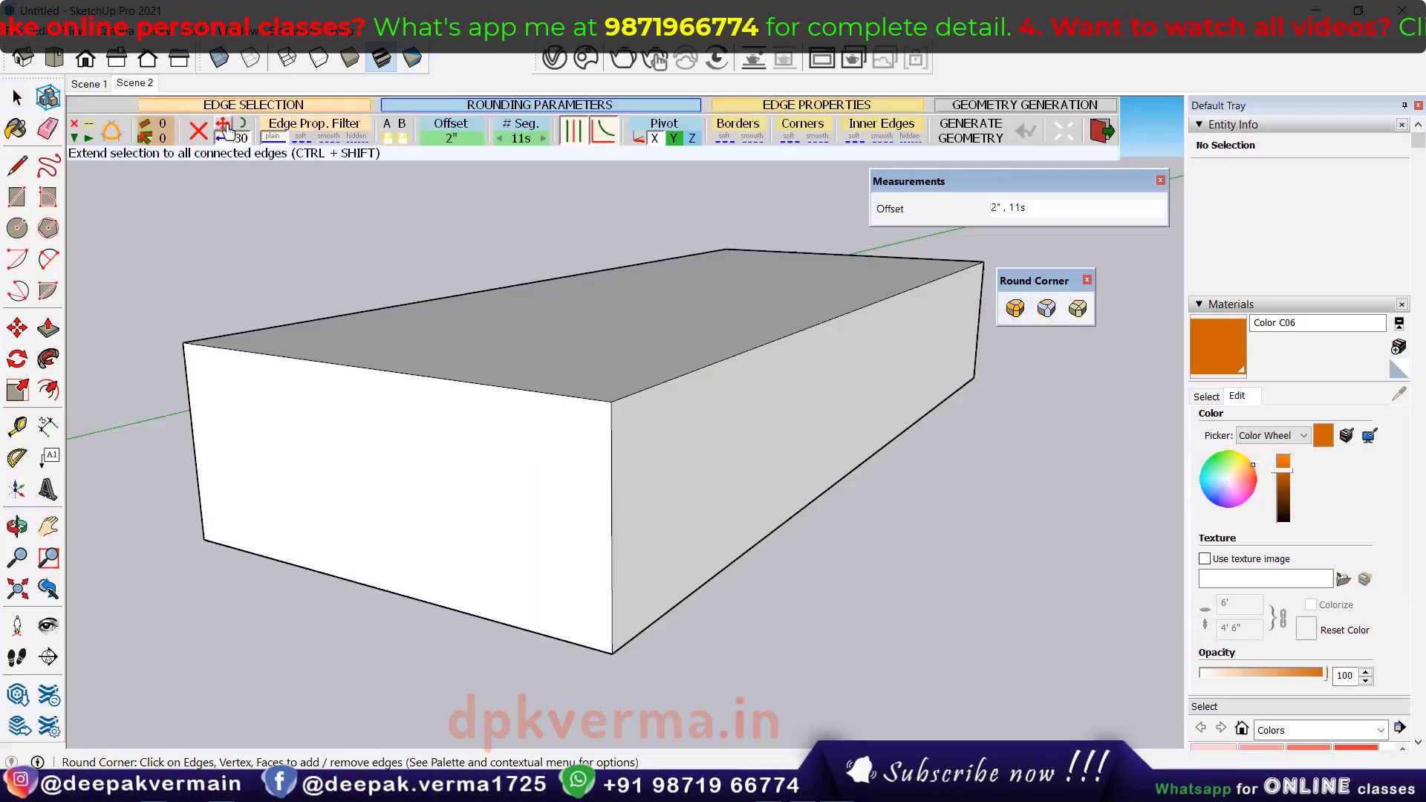
{"action": "left_click", "coordinate": [550, 332]}
{"action": "mouse_move", "coordinate": [549, 351]}
{"action": "middle_mouse_down"}
{"action": "mouse_move", "coordinate": [615, 385]}
{"action": "mouse_move", "coordinate": [586, 417]}
{"action": "middle_mouse_up"}
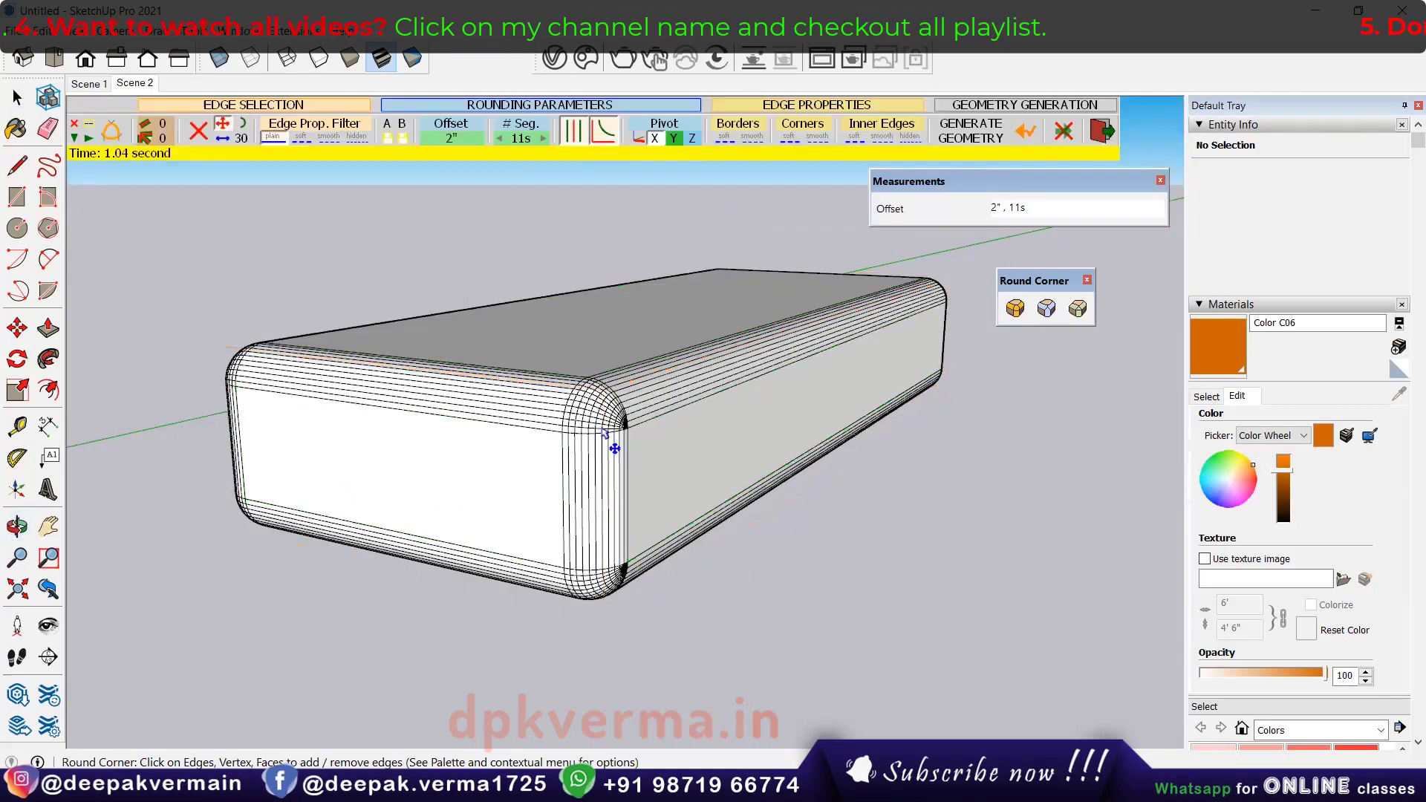
{"action": "middle_click_drag", "start_coordinate": [598, 445], "coordinate": [573, 356]}
{"action": "scroll", "coordinate": [601, 436], "scroll_direction": "up", "scroll_amount": 3}
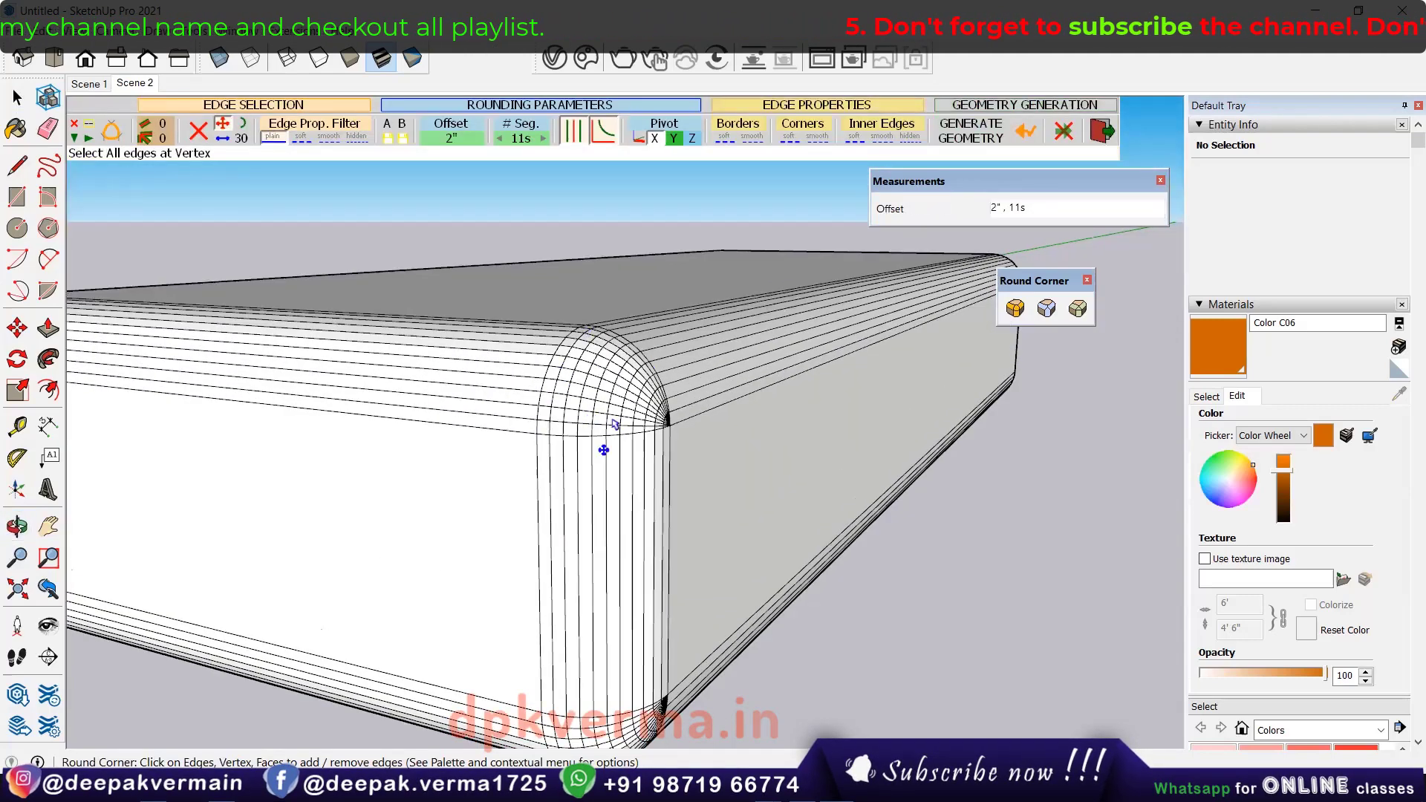
{"action": "scroll", "coordinate": [654, 576], "scroll_direction": "down", "scroll_amount": 2}
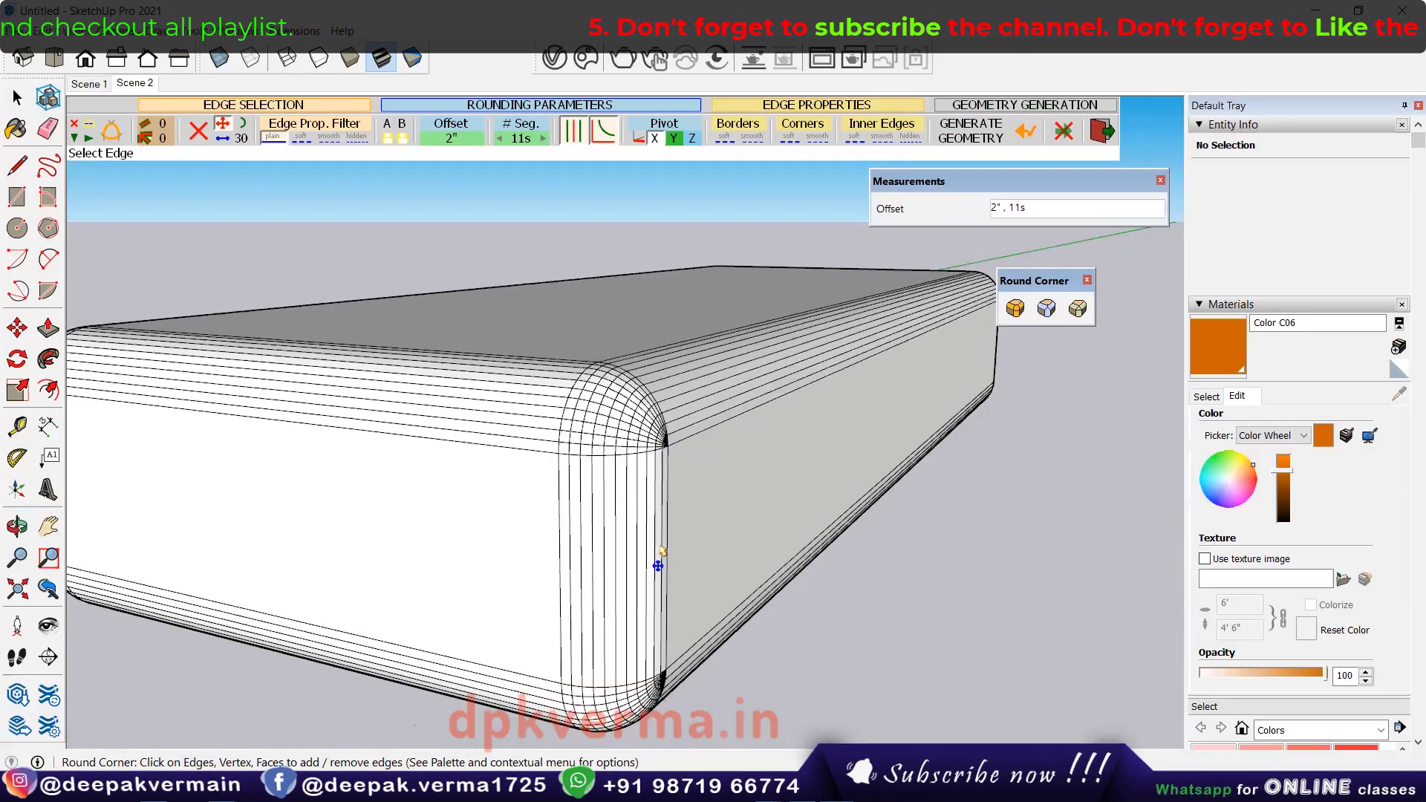
{"action": "scroll", "coordinate": [661, 554], "scroll_direction": "down", "scroll_amount": 1}
{"action": "scroll", "coordinate": [658, 567], "scroll_direction": "down", "scroll_amount": 3}
{"action": "scroll", "coordinate": [658, 566], "scroll_direction": "down", "scroll_amount": 2}
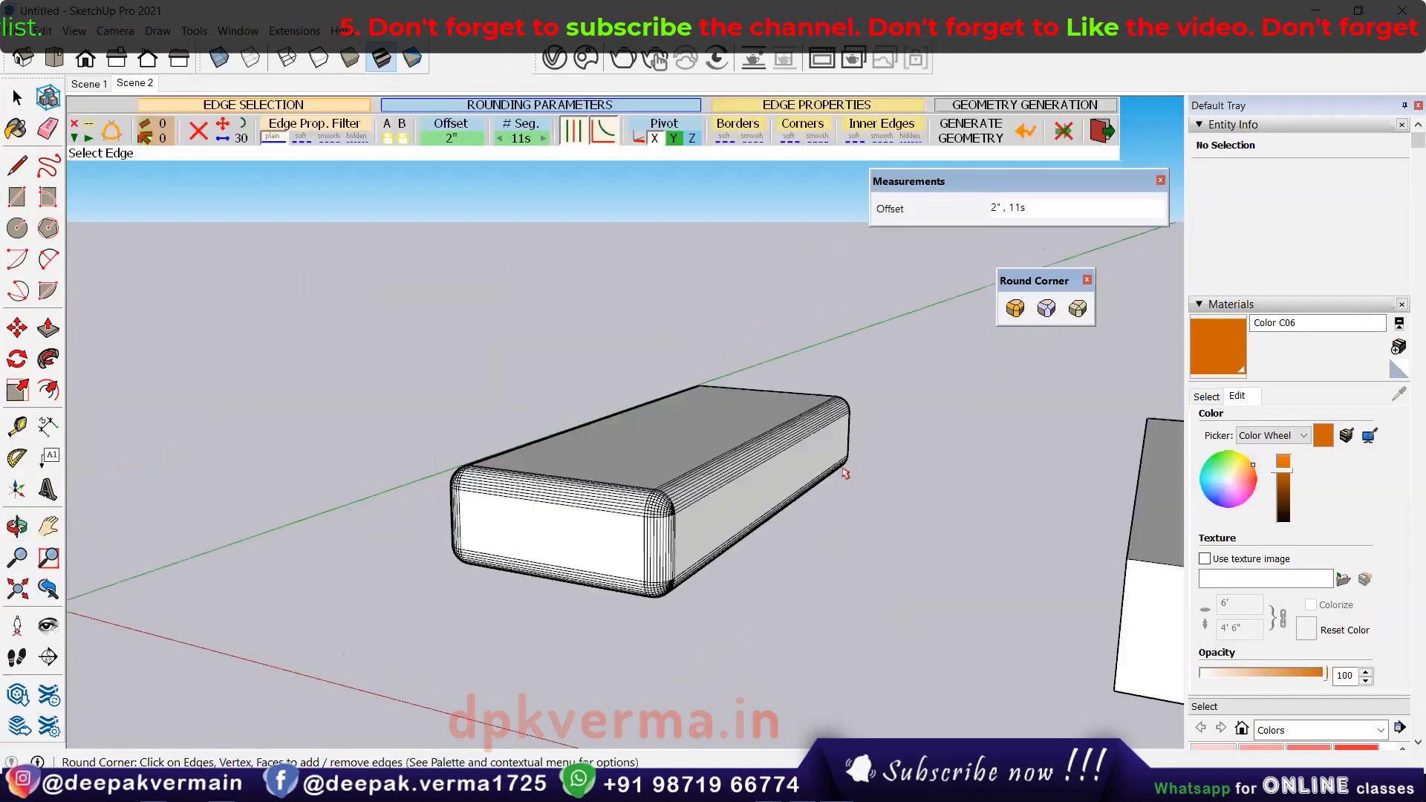
{"action": "mouse_move", "coordinate": [691, 475]}
{"action": "middle_mouse_down"}
{"action": "mouse_move", "coordinate": [705, 455]}
{"action": "mouse_move", "coordinate": [712, 483]}
{"action": "middle_mouse_up"}
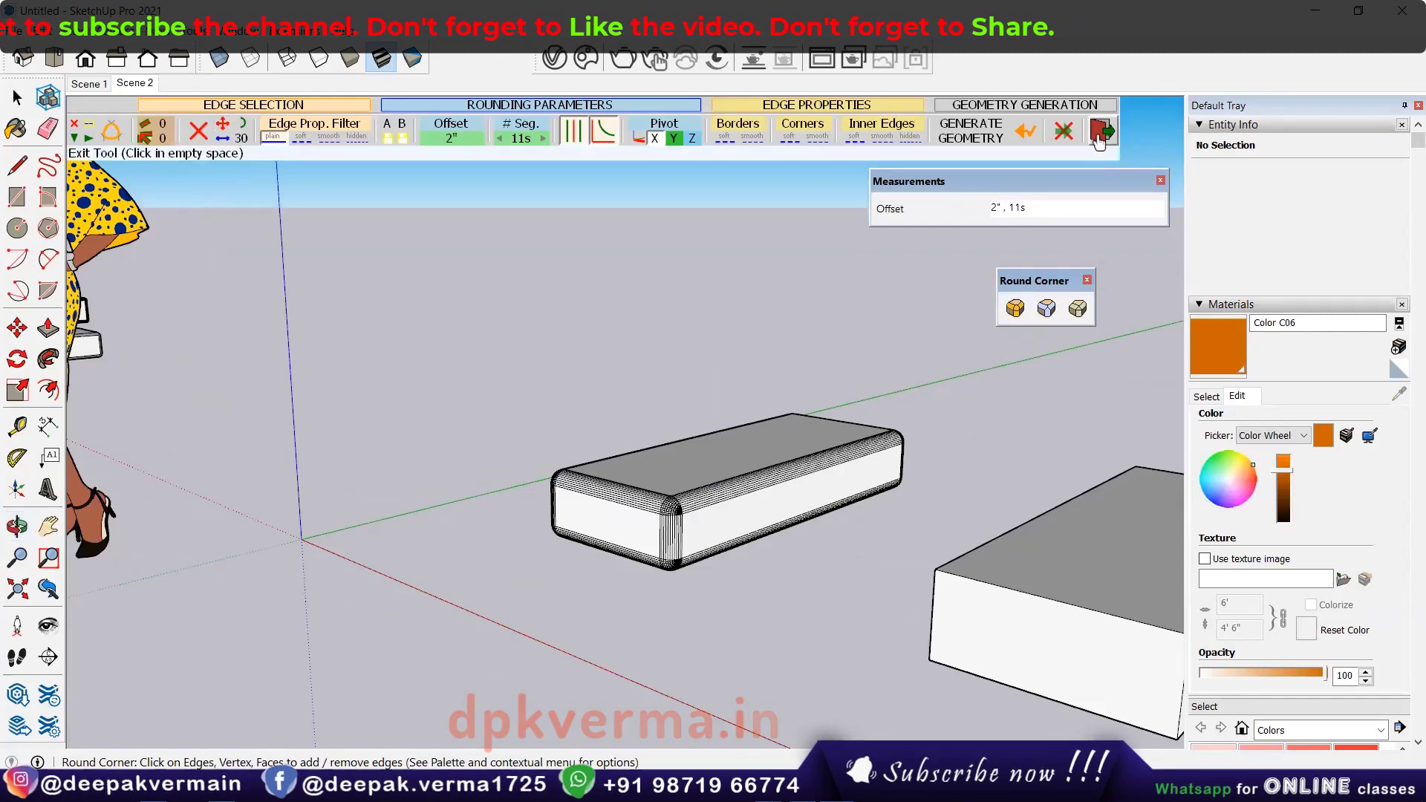
Apply Sharp Corner at 1" offset with 7 segments to the second box's top edges.
{"action": "key", "text": "space"}
{"action": "mouse_move", "coordinate": [862, 515]}
{"action": "middle_mouse_down"}
{"action": "mouse_move", "coordinate": [654, 471]}
{"action": "mouse_move", "coordinate": [768, 521]}
{"action": "middle_mouse_up"}
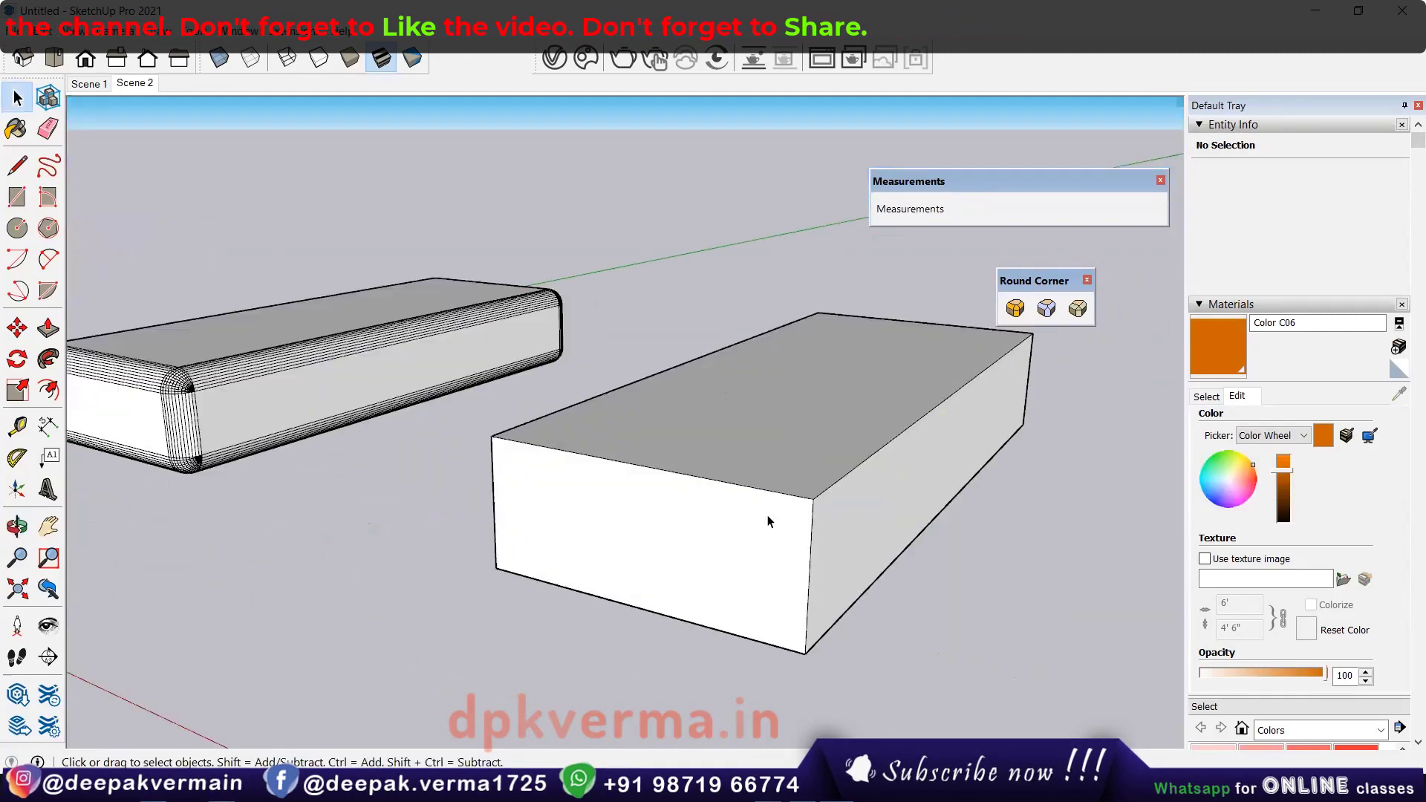
{"action": "left_click", "coordinate": [1047, 312]}
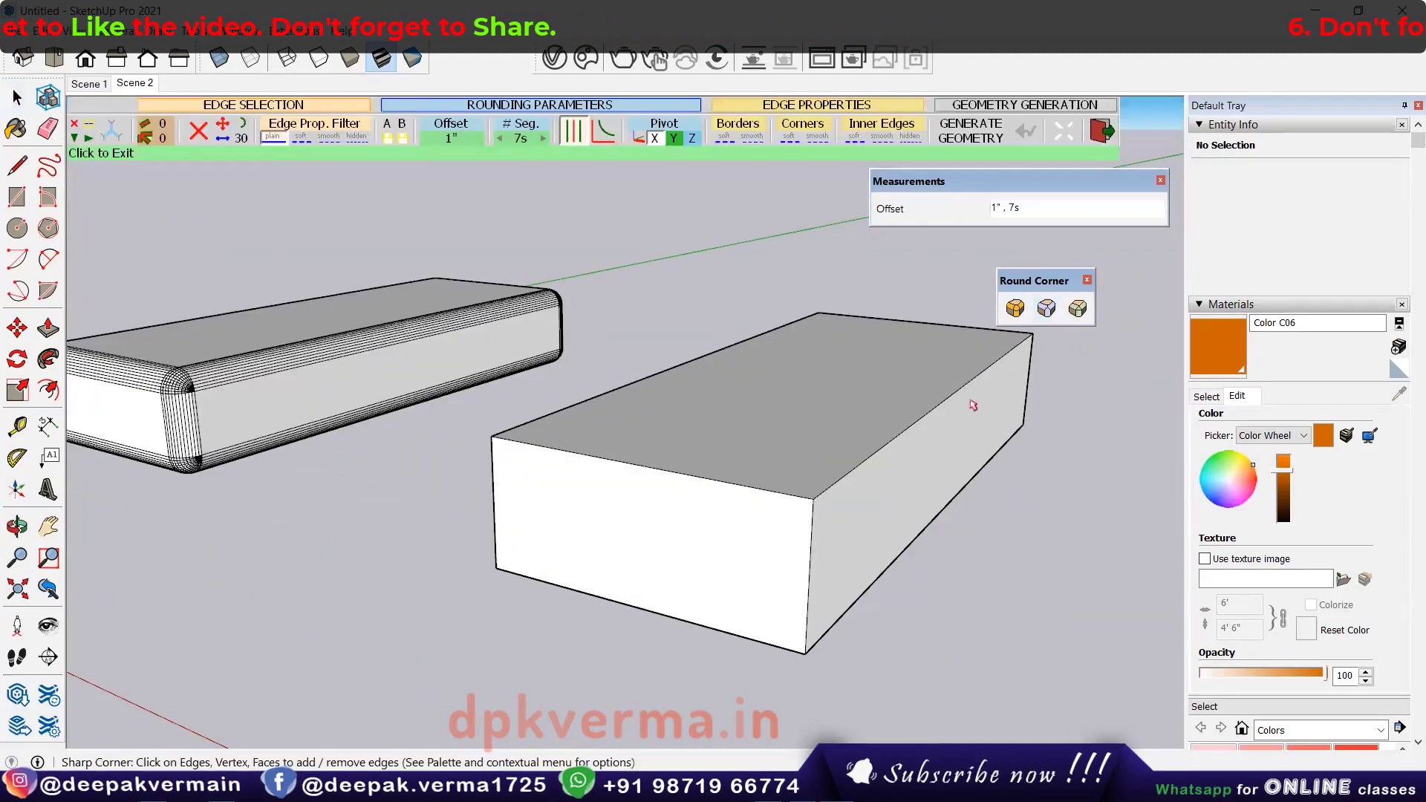
{"action": "middle_click_drag", "start_coordinate": [914, 453], "coordinate": [874, 434]}
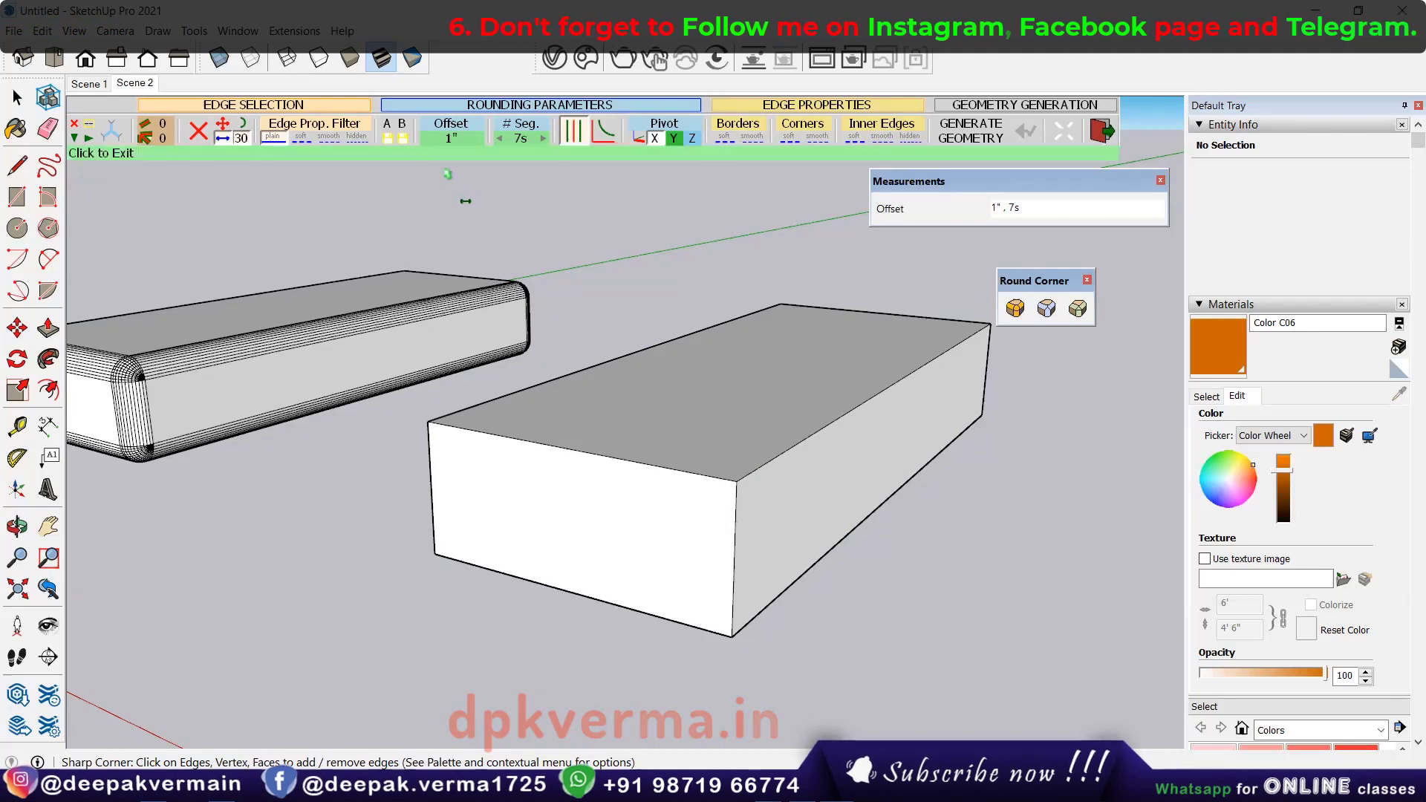
{"action": "left_click", "coordinate": [793, 407]}
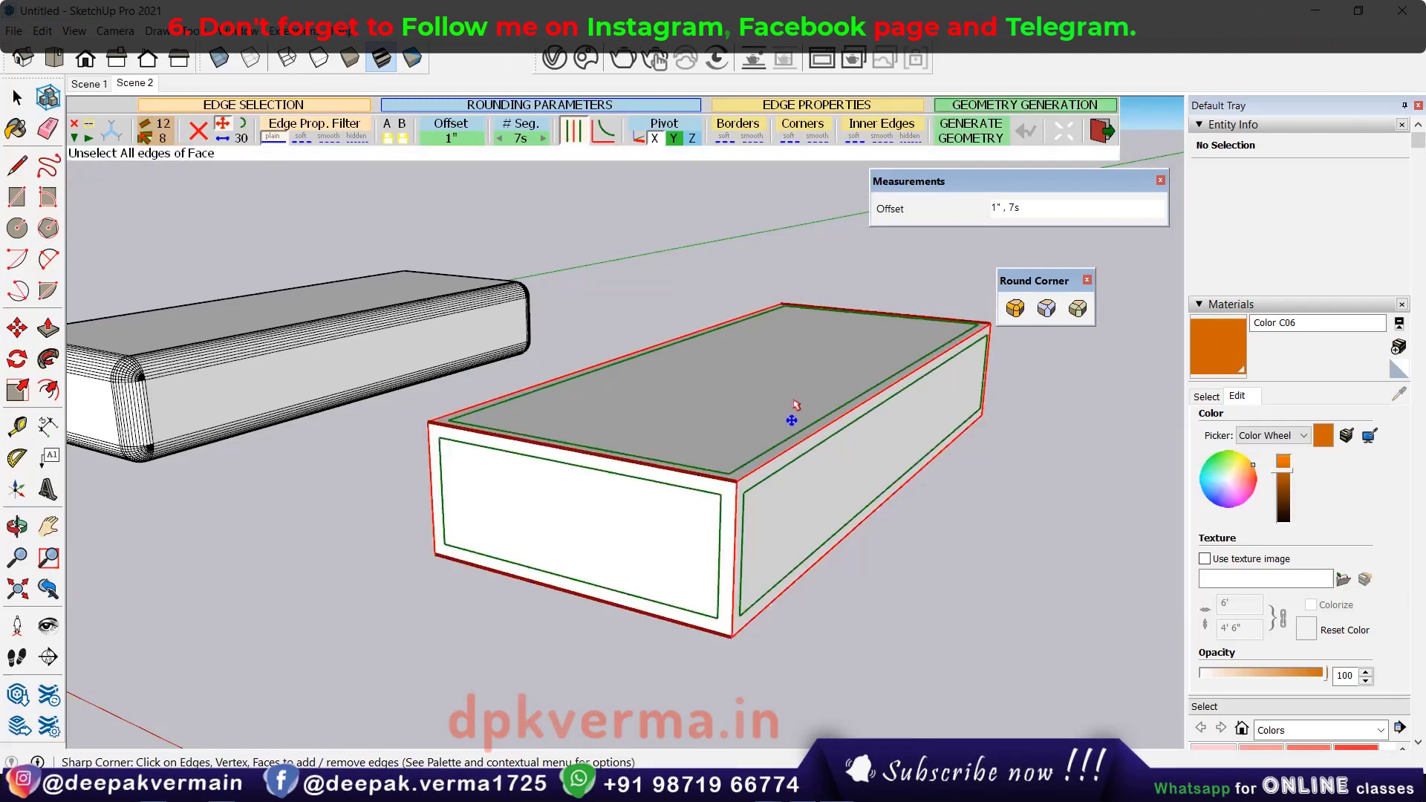
{"action": "key", "text": "Return"}
Pan, zoom and orbit around both boxes to inspect the sharp-corner result.
{"action": "scroll", "coordinate": [748, 537], "scroll_direction": "up", "scroll_amount": 1}
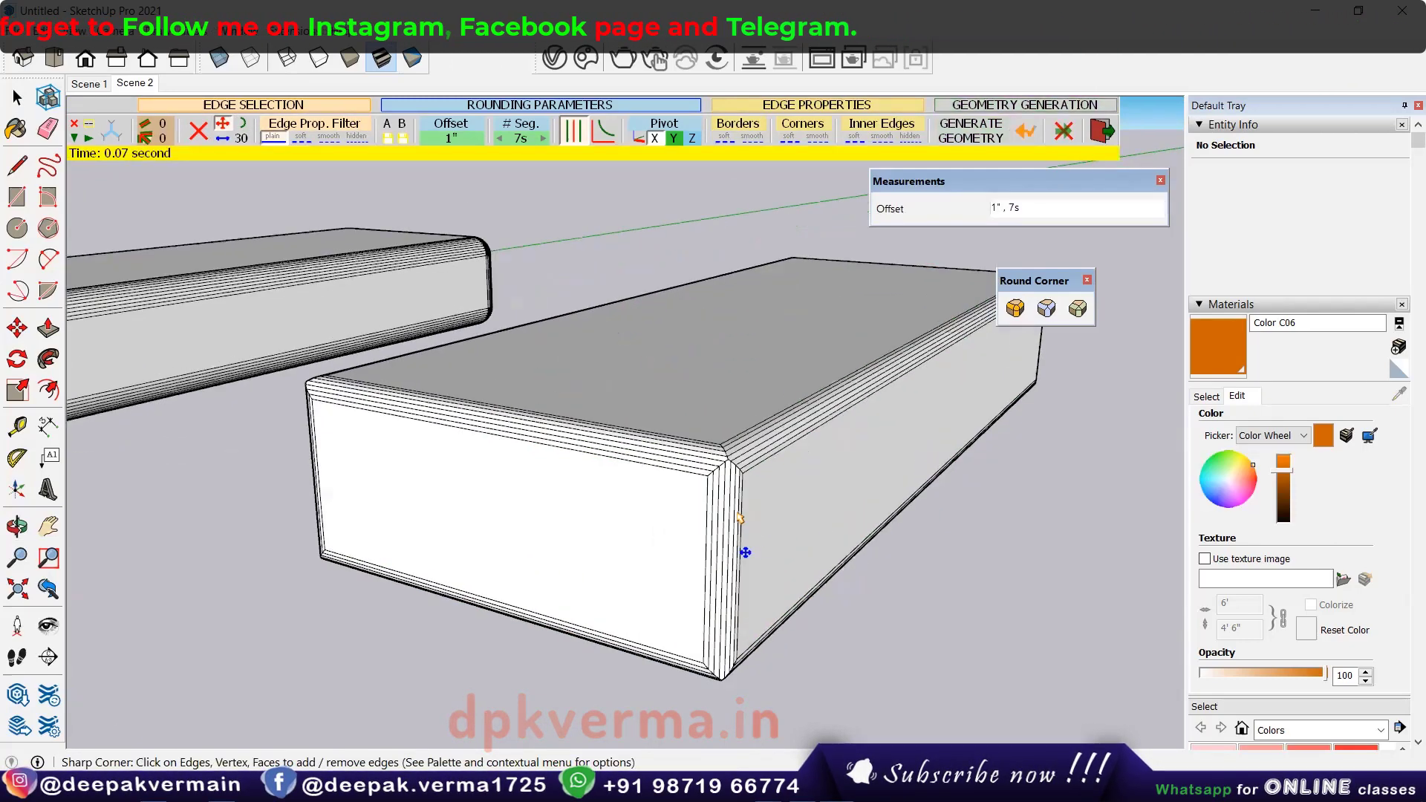
{"action": "middle_click_drag", "start_coordinate": [748, 537], "coordinate": [892, 522], "text": "shift"}
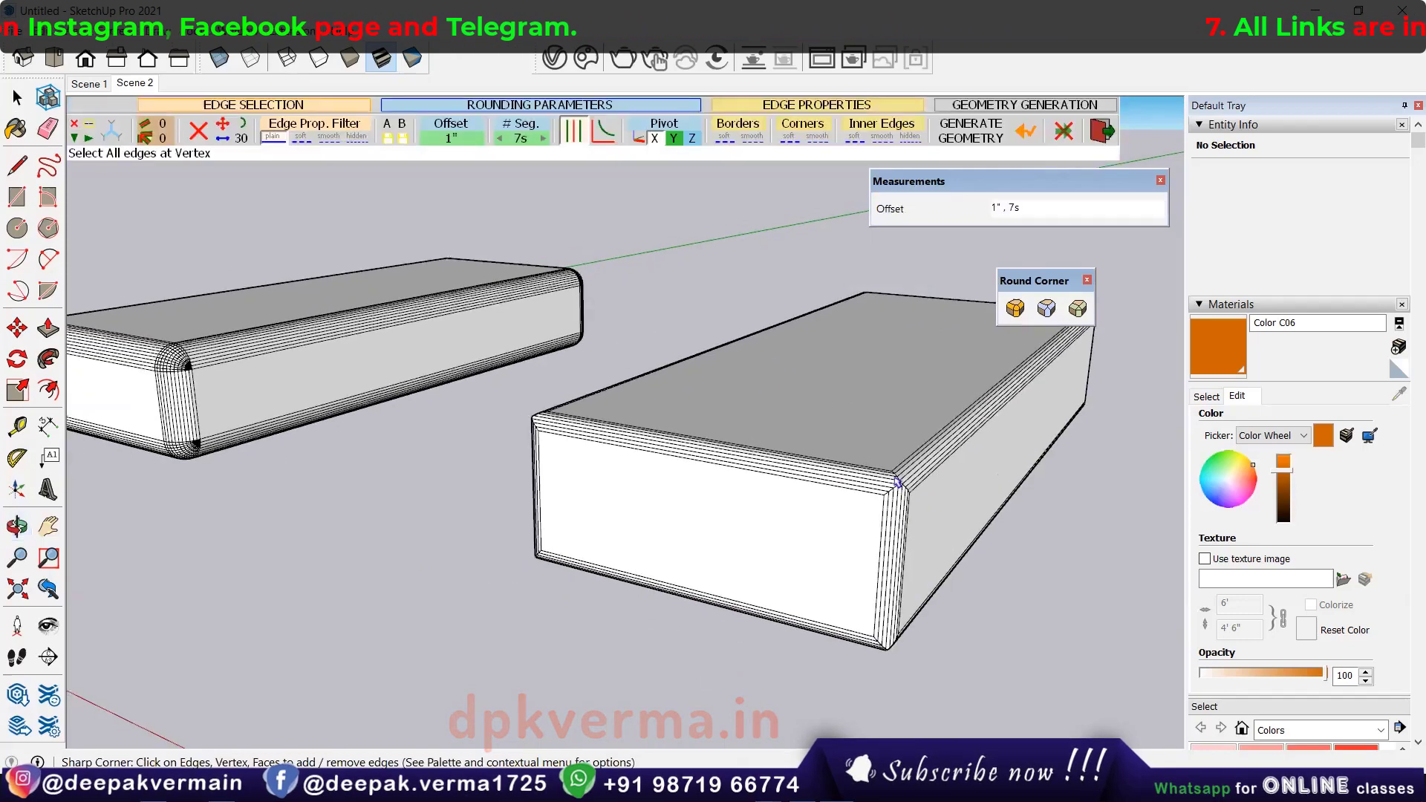
{"action": "scroll", "coordinate": [908, 469], "scroll_direction": "up", "scroll_amount": 1}
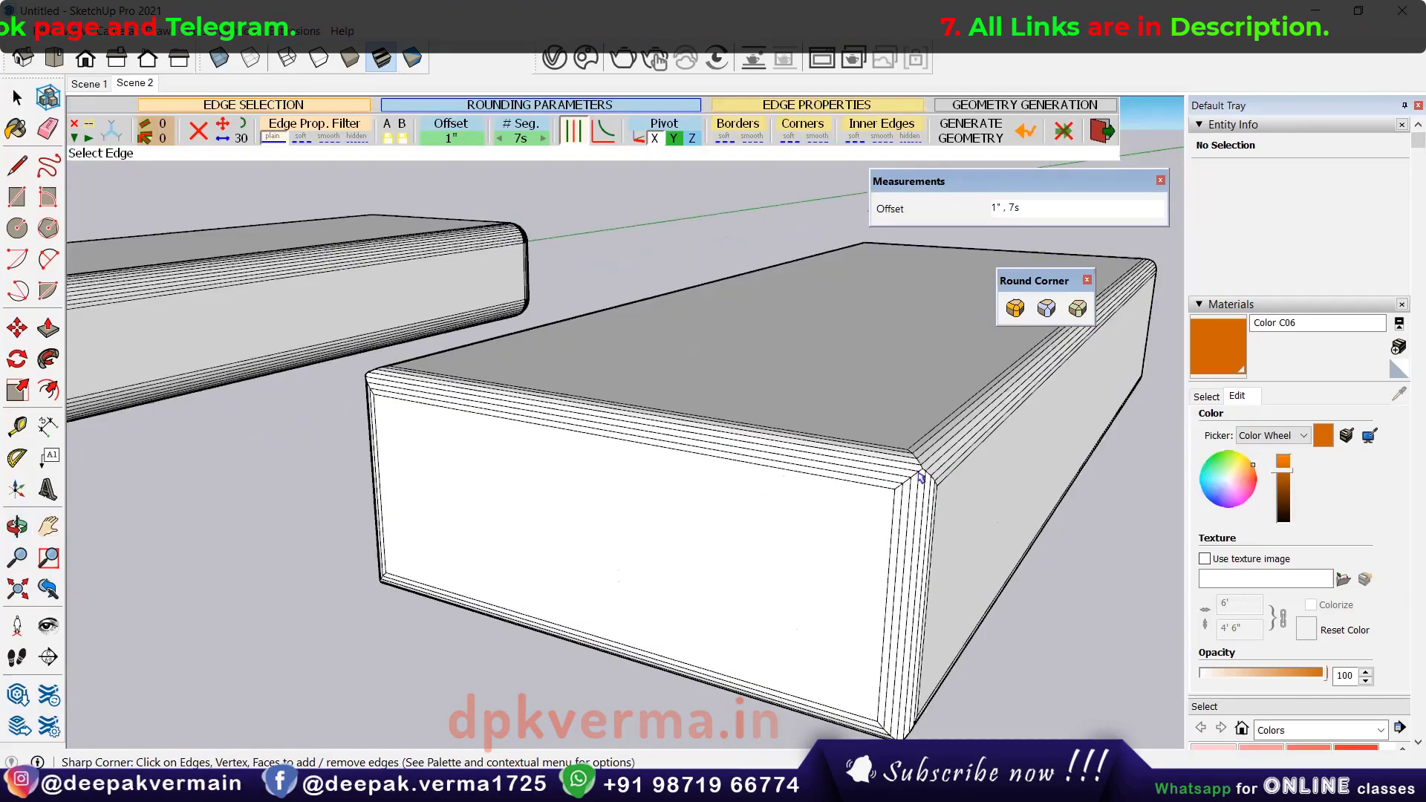
{"action": "scroll", "coordinate": [94, 364], "scroll_direction": "up", "scroll_amount": 1}
{"action": "scroll", "coordinate": [94, 364], "scroll_direction": "up", "scroll_amount": 1}
{"action": "scroll", "coordinate": [94, 364], "scroll_direction": "down", "scroll_amount": 2}
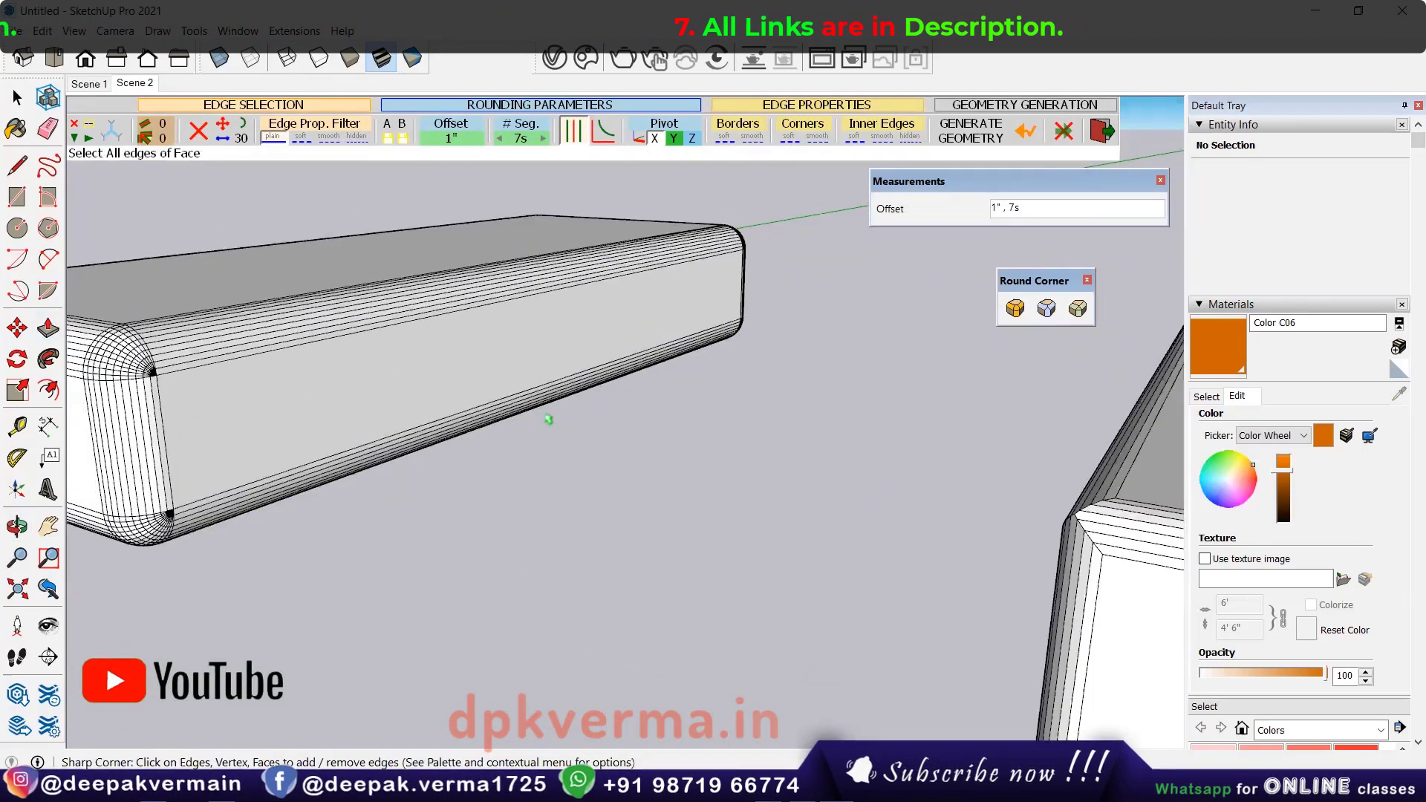
{"action": "scroll", "coordinate": [594, 461], "scroll_direction": "down", "scroll_amount": 2}
{"action": "scroll", "coordinate": [683, 475], "scroll_direction": "down", "scroll_amount": 2}
{"action": "middle_click_drag", "start_coordinate": [876, 534], "coordinate": [755, 479], "text": "shift"}
{"action": "scroll", "coordinate": [743, 487], "scroll_direction": "up", "scroll_amount": 2}
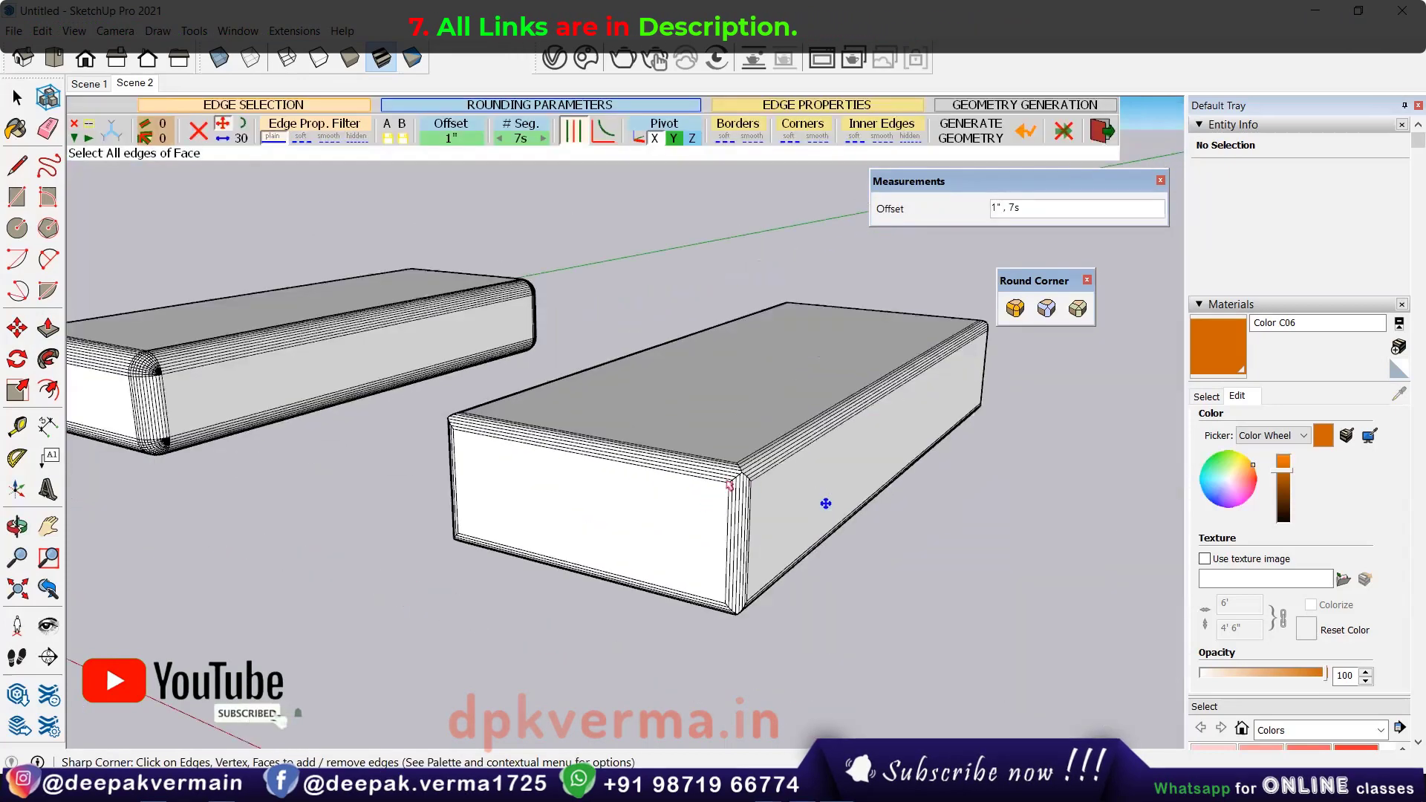
{"action": "scroll", "coordinate": [743, 487], "scroll_direction": "up", "scroll_amount": 2}
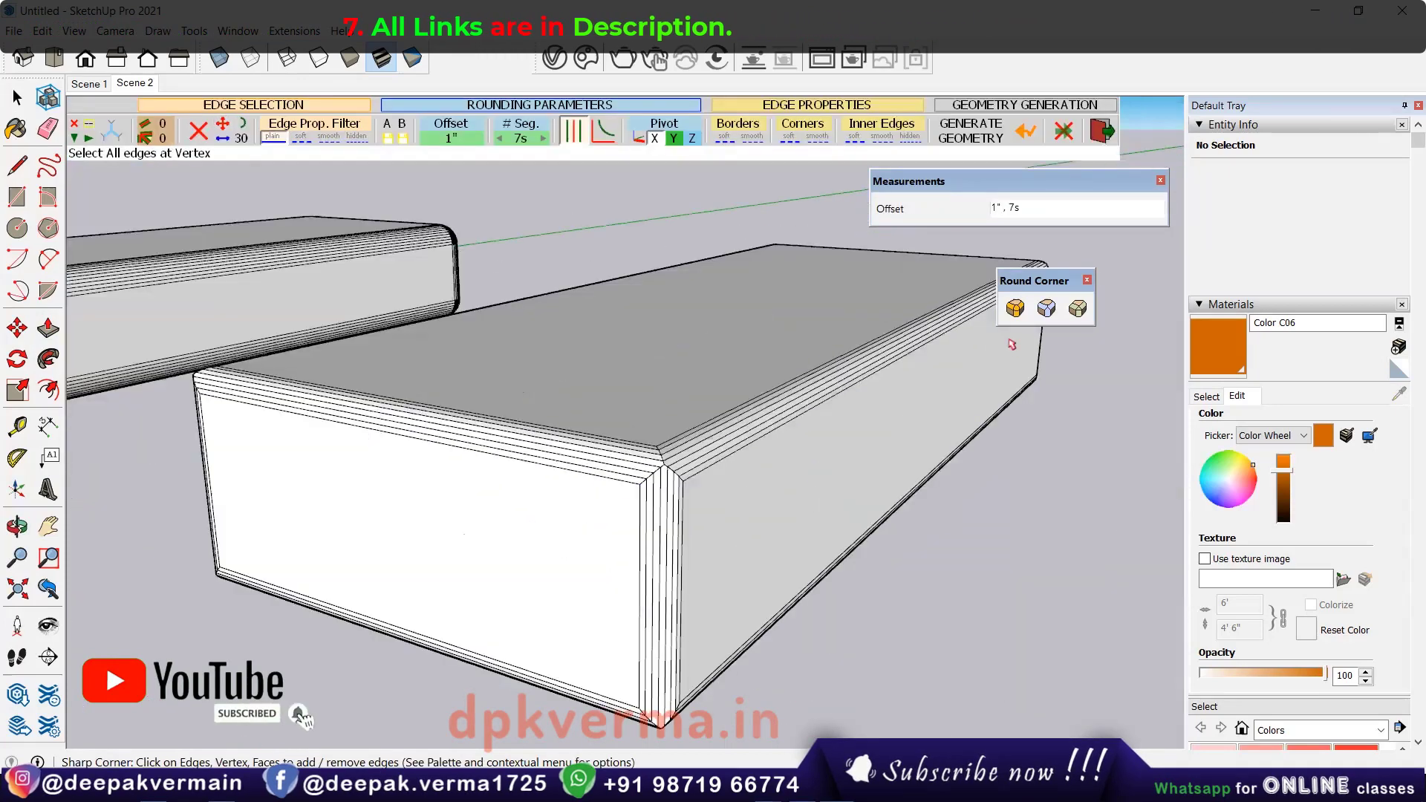
{"action": "left_click", "coordinate": [1045, 311]}
{"action": "scroll", "coordinate": [705, 448], "scroll_direction": "up", "scroll_amount": 1}
{"action": "scroll", "coordinate": [706, 449], "scroll_direction": "up", "scroll_amount": 1}
{"action": "scroll", "coordinate": [705, 449], "scroll_direction": "up", "scroll_amount": 1}
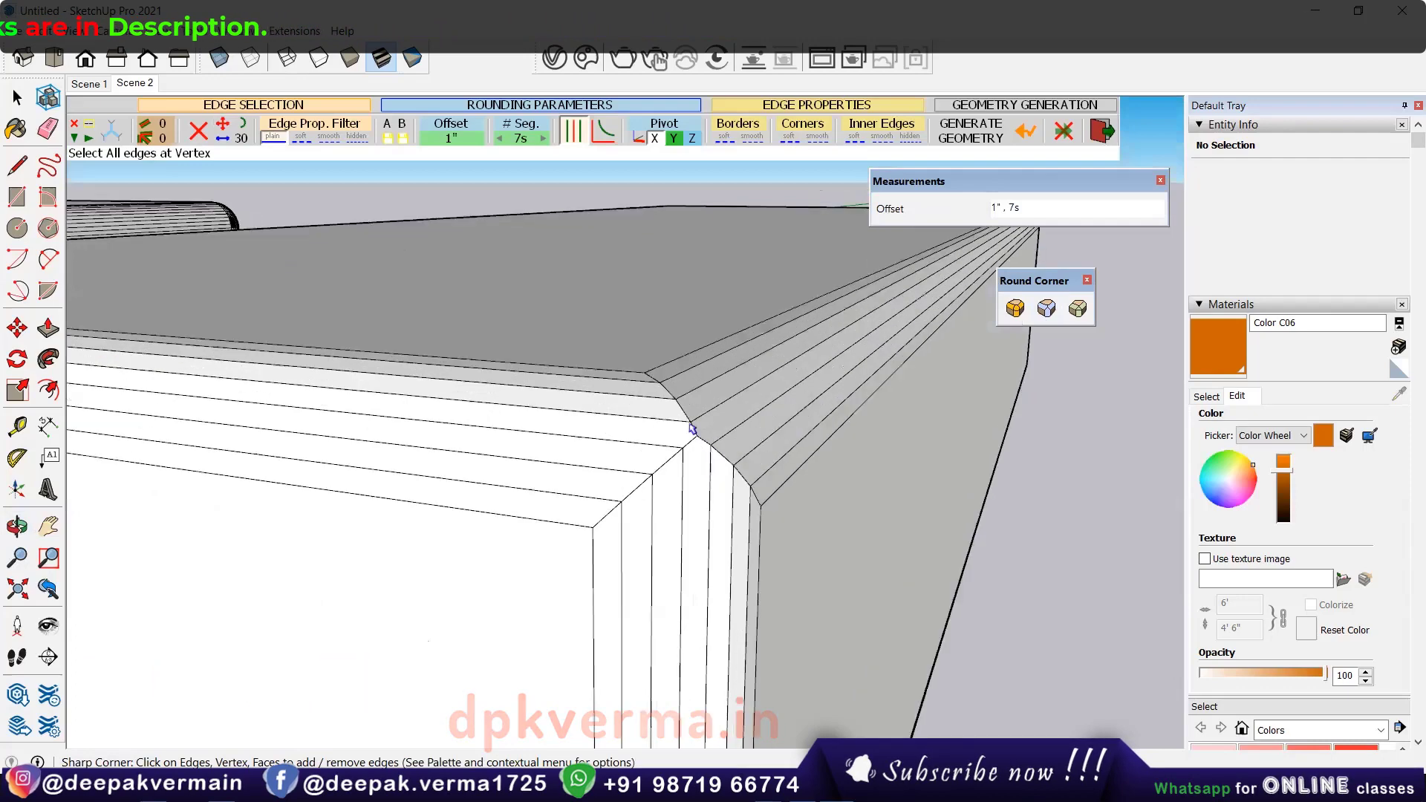
{"action": "scroll", "coordinate": [698, 434], "scroll_direction": "up", "scroll_amount": 1}
{"action": "scroll", "coordinate": [696, 429], "scroll_direction": "up", "scroll_amount": 1}
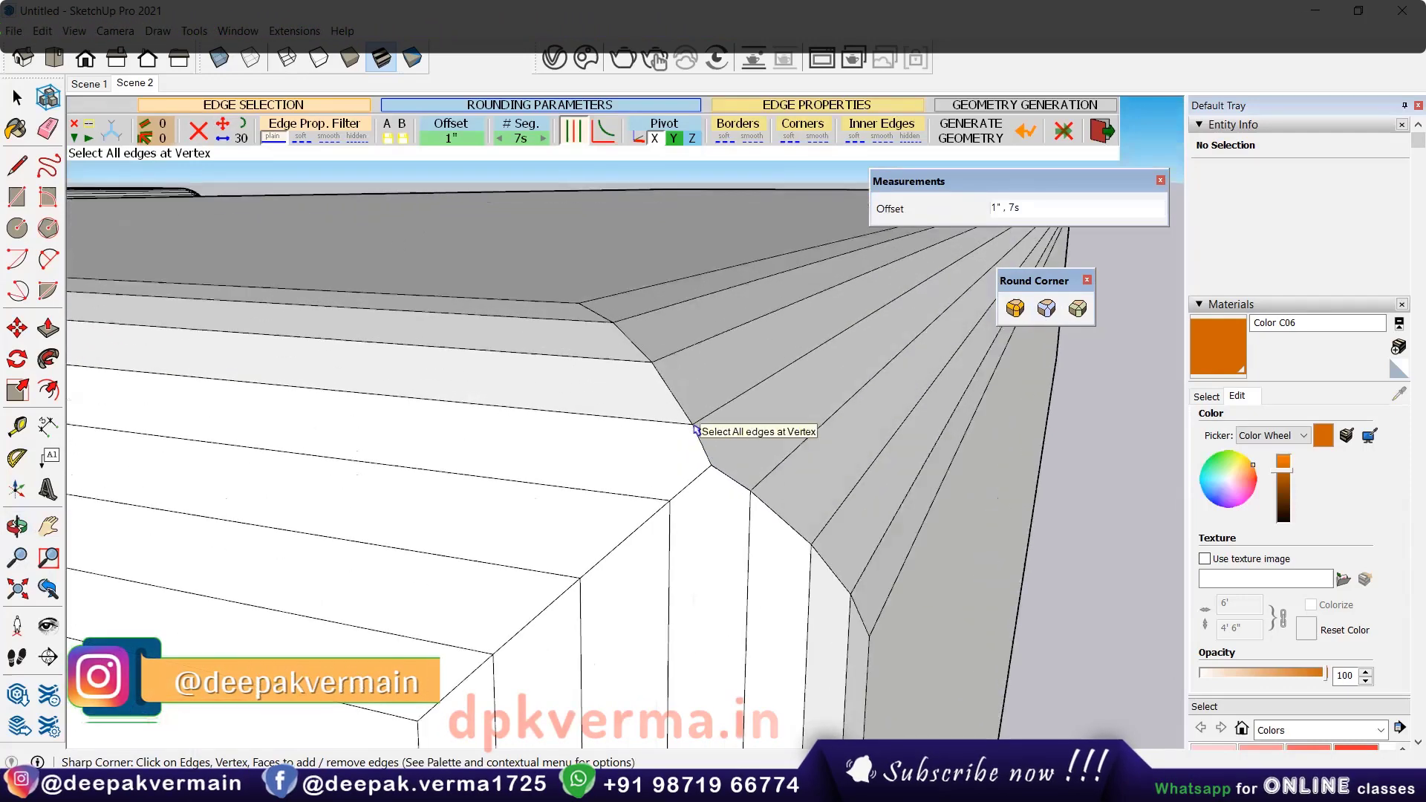
{"action": "scroll", "coordinate": [698, 435], "scroll_direction": "down", "scroll_amount": 2}
{"action": "scroll", "coordinate": [713, 446], "scroll_direction": "down", "scroll_amount": 1}
{"action": "scroll", "coordinate": [717, 450], "scroll_direction": "down", "scroll_amount": 2}
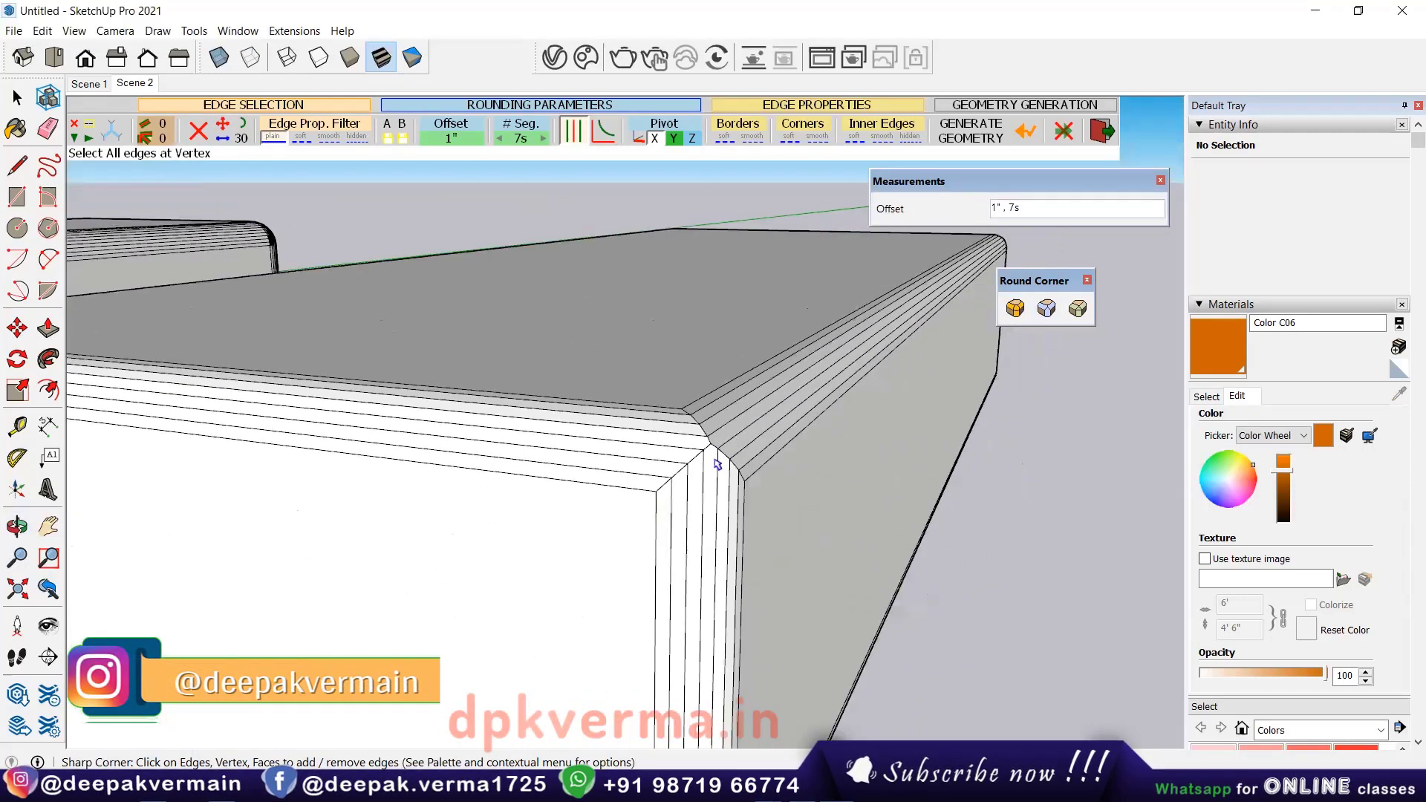
{"action": "scroll", "coordinate": [717, 450], "scroll_direction": "down", "scroll_amount": 3}
{"action": "mouse_move", "coordinate": [717, 450]}
{"action": "middle_mouse_down"}
{"action": "mouse_move", "coordinate": [901, 484]}
{"action": "mouse_move", "coordinate": [499, 397]}
{"action": "middle_mouse_up"}
{"action": "scroll", "coordinate": [476, 386], "scroll_direction": "up", "scroll_amount": 1}
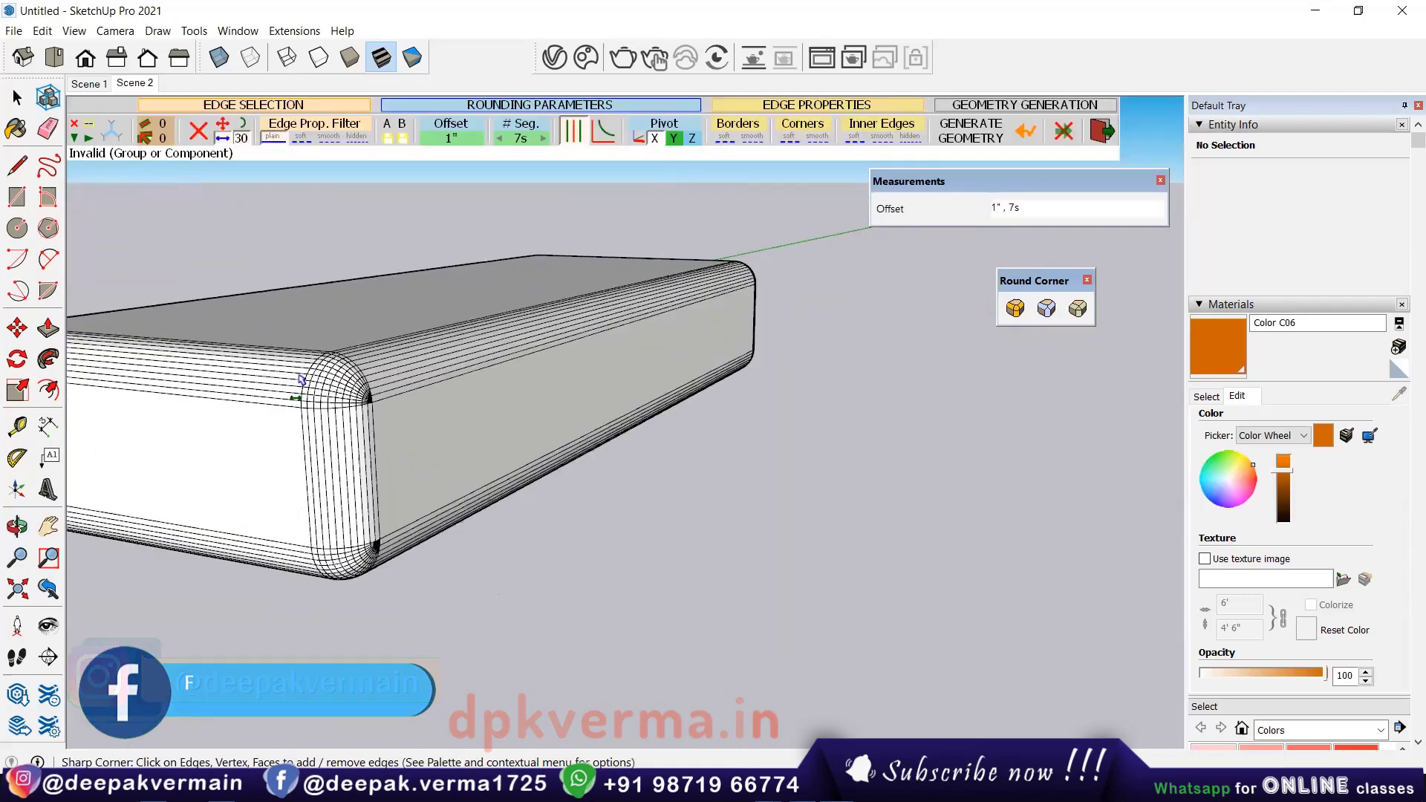
{"action": "scroll", "coordinate": [416, 368], "scroll_direction": "up", "scroll_amount": 1}
{"action": "scroll", "coordinate": [409, 364], "scroll_direction": "up", "scroll_amount": 1}
{"action": "scroll", "coordinate": [407, 364], "scroll_direction": "up", "scroll_amount": 1}
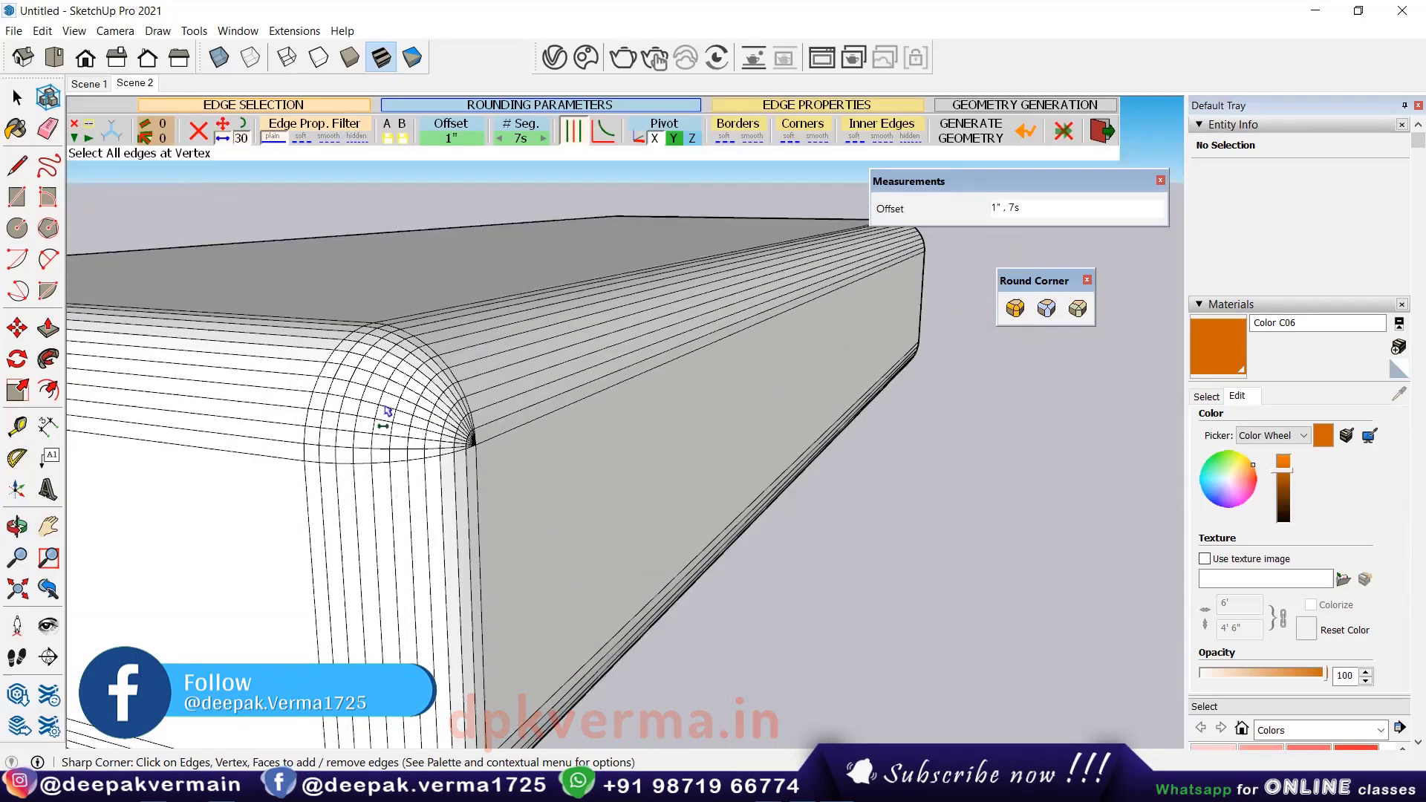
{"action": "scroll", "coordinate": [387, 411], "scroll_direction": "down", "scroll_amount": 3}
{"action": "scroll", "coordinate": [438, 422], "scroll_direction": "down", "scroll_amount": 2}
{"action": "scroll", "coordinate": [464, 428], "scroll_direction": "down", "scroll_amount": 1}
Orbit and zoom out to compare the rounded and sharp-cornered boxes.
{"action": "middle_click_drag", "start_coordinate": [575, 435], "coordinate": [717, 454]}
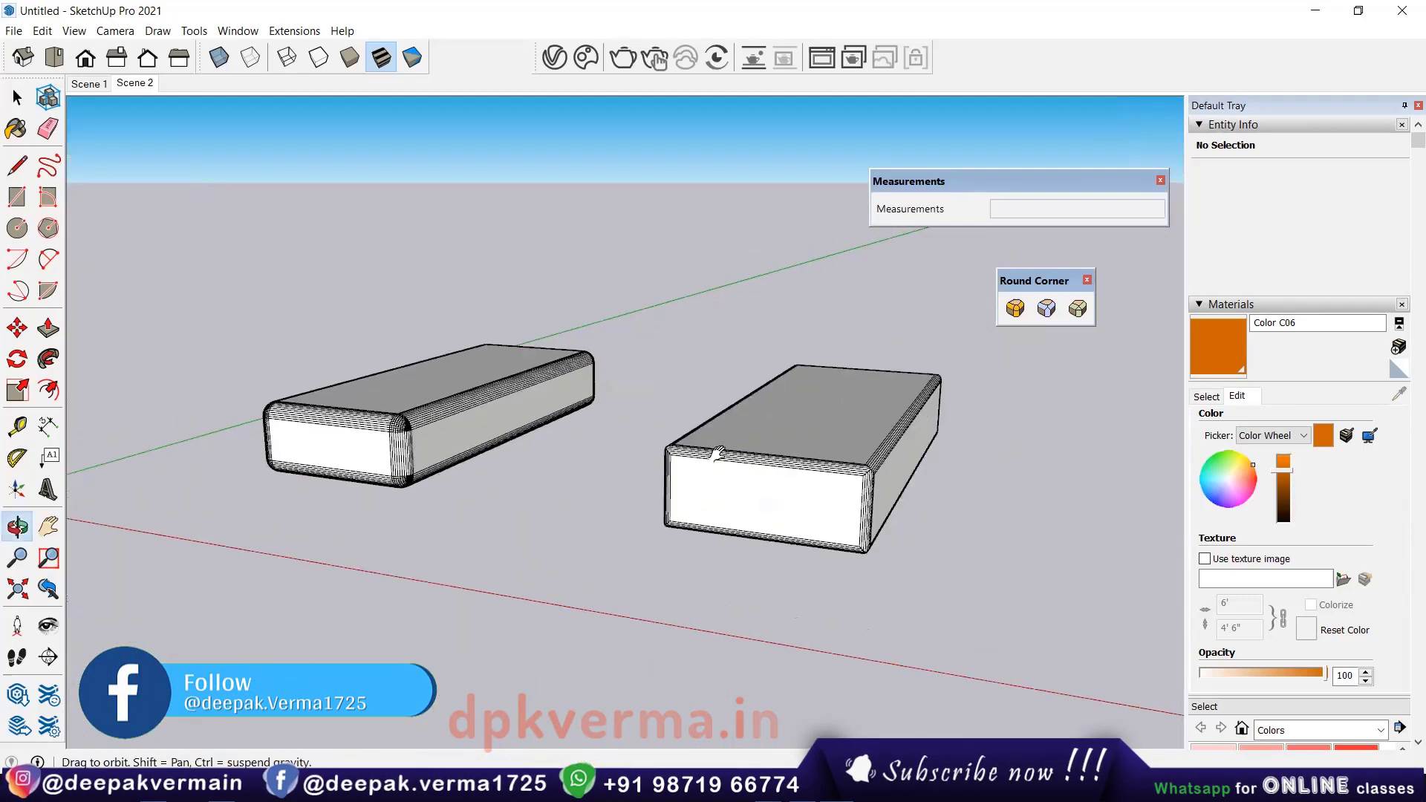
{"action": "scroll", "coordinate": [717, 454], "scroll_direction": "up", "scroll_amount": 1}
{"action": "scroll", "coordinate": [705, 455], "scroll_direction": "up", "scroll_amount": 1}
{"action": "scroll", "coordinate": [695, 457], "scroll_direction": "up", "scroll_amount": 1}
{"action": "scroll", "coordinate": [686, 459], "scroll_direction": "up", "scroll_amount": 1}
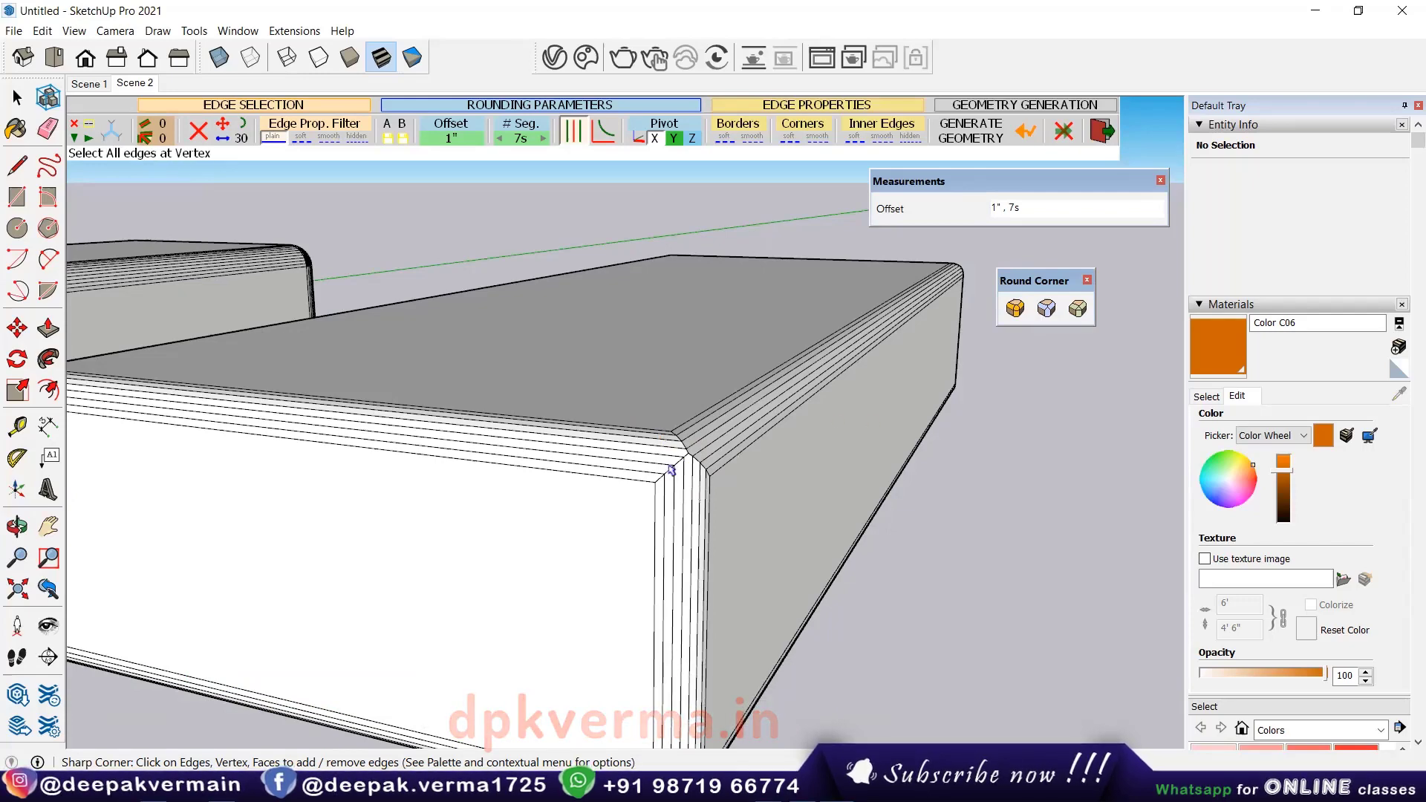
{"action": "scroll", "coordinate": [671, 470], "scroll_direction": "down", "scroll_amount": 3}
{"action": "scroll", "coordinate": [683, 475], "scroll_direction": "down", "scroll_amount": 3}
{"action": "scroll", "coordinate": [706, 483], "scroll_direction": "down", "scroll_amount": 2}
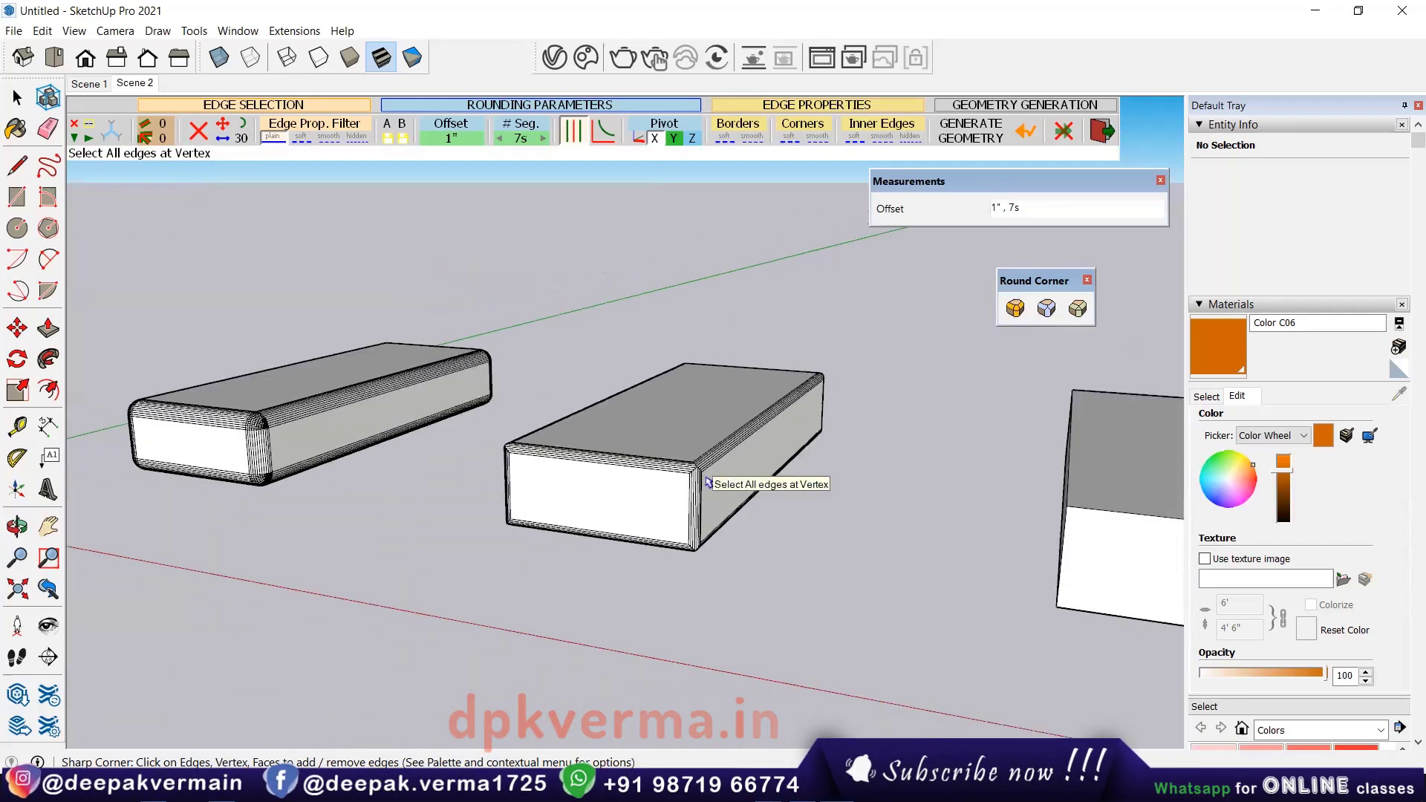
{"action": "scroll", "coordinate": [705, 479], "scroll_direction": "up", "scroll_amount": 1}
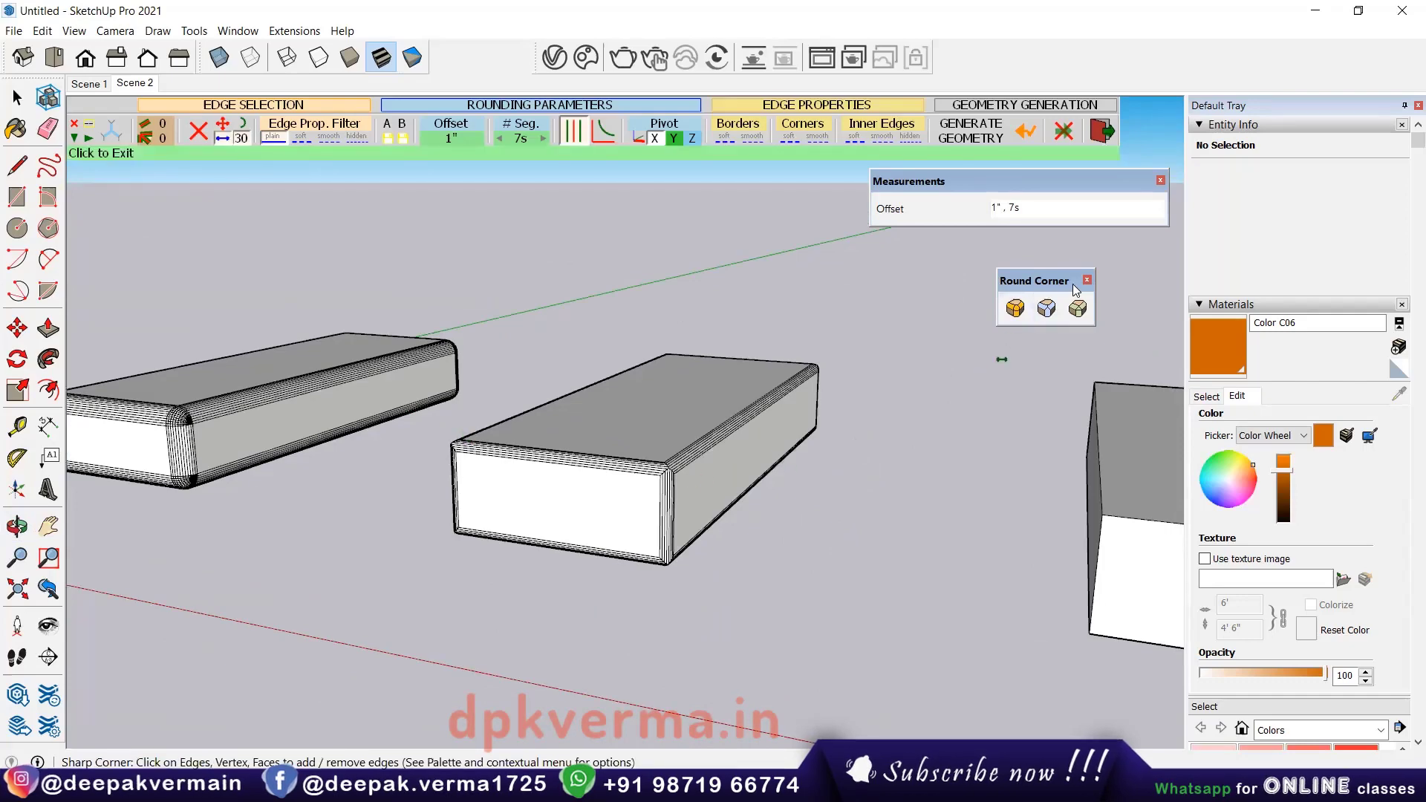
Exit the Sharp Corner tool and bring the third plain box into view.
{"action": "key", "text": "Escape"}
{"action": "mouse_move", "coordinate": [1019, 469]}
{"action": "middle_mouse_down"}
{"action": "mouse_move", "coordinate": [572, 421]}
{"action": "mouse_move", "coordinate": [717, 520]}
{"action": "mouse_move", "coordinate": [634, 471]}
{"action": "middle_mouse_up"}
{"action": "scroll", "coordinate": [605, 471], "scroll_direction": "up", "scroll_amount": 3}
{"action": "scroll", "coordinate": [666, 470], "scroll_direction": "down", "scroll_amount": 1}
{"action": "scroll", "coordinate": [685, 450], "scroll_direction": "down", "scroll_amount": 1}
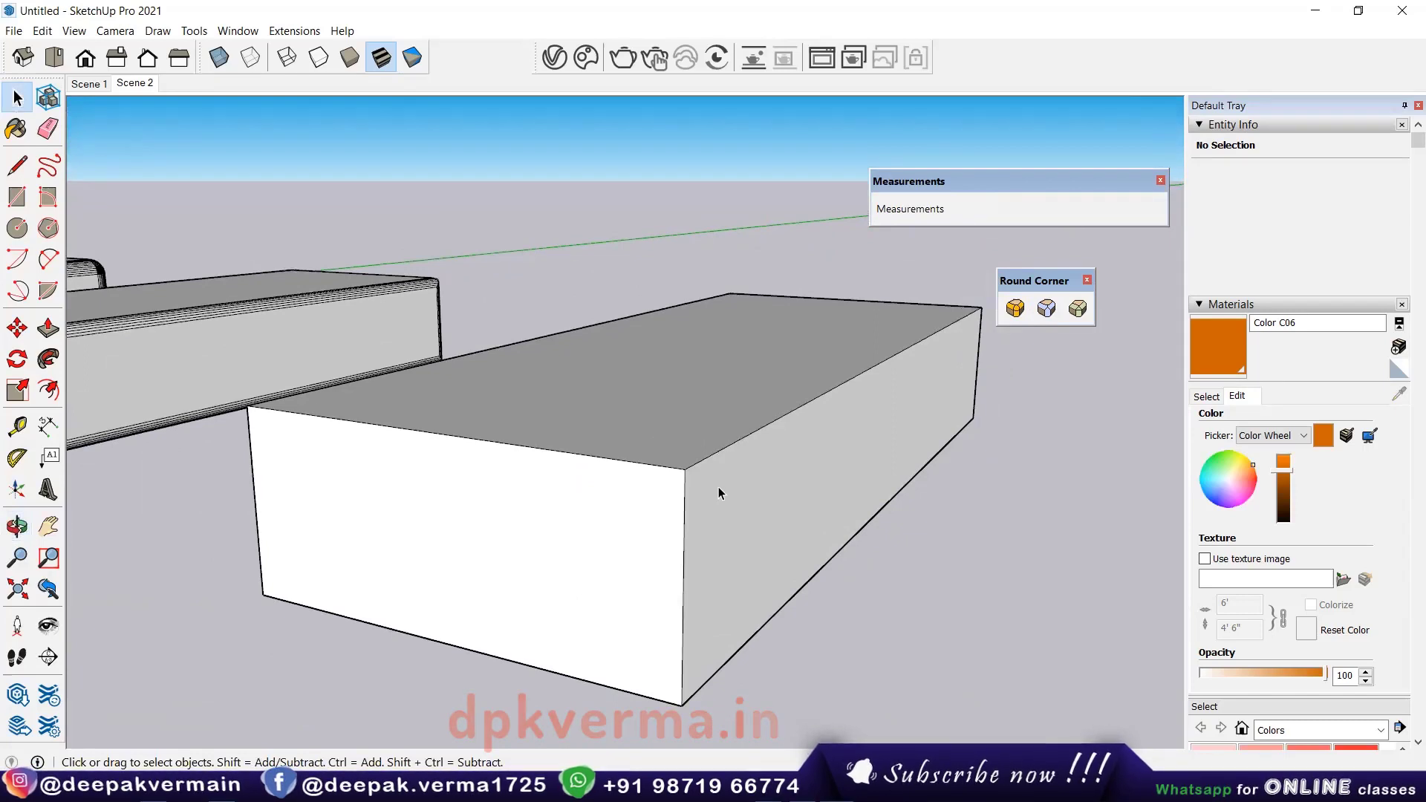
Switch RoundCorner to Bevel mode with a 2" offset.
{"action": "left_click", "coordinate": [1082, 317]}
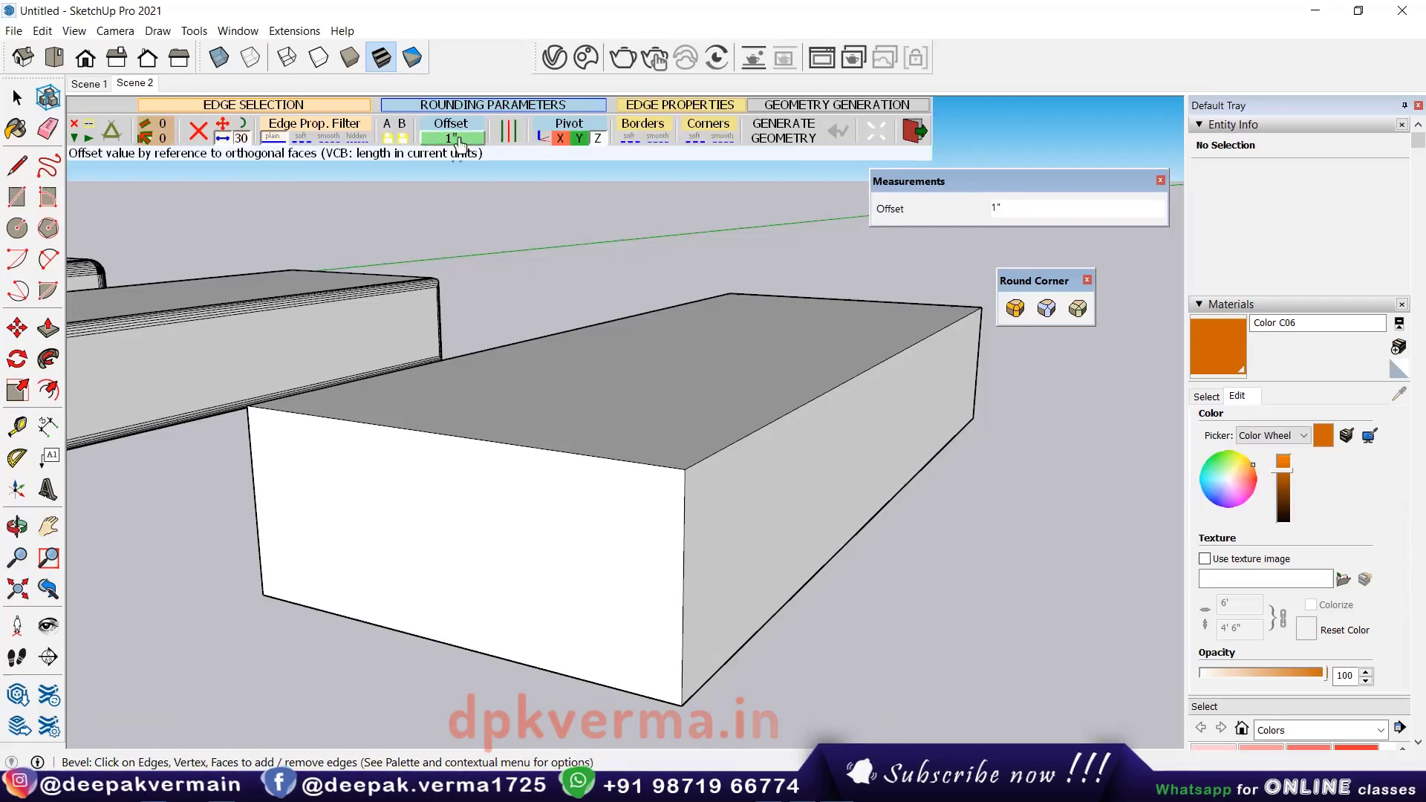
{"action": "left_click", "coordinate": [1017, 312]}
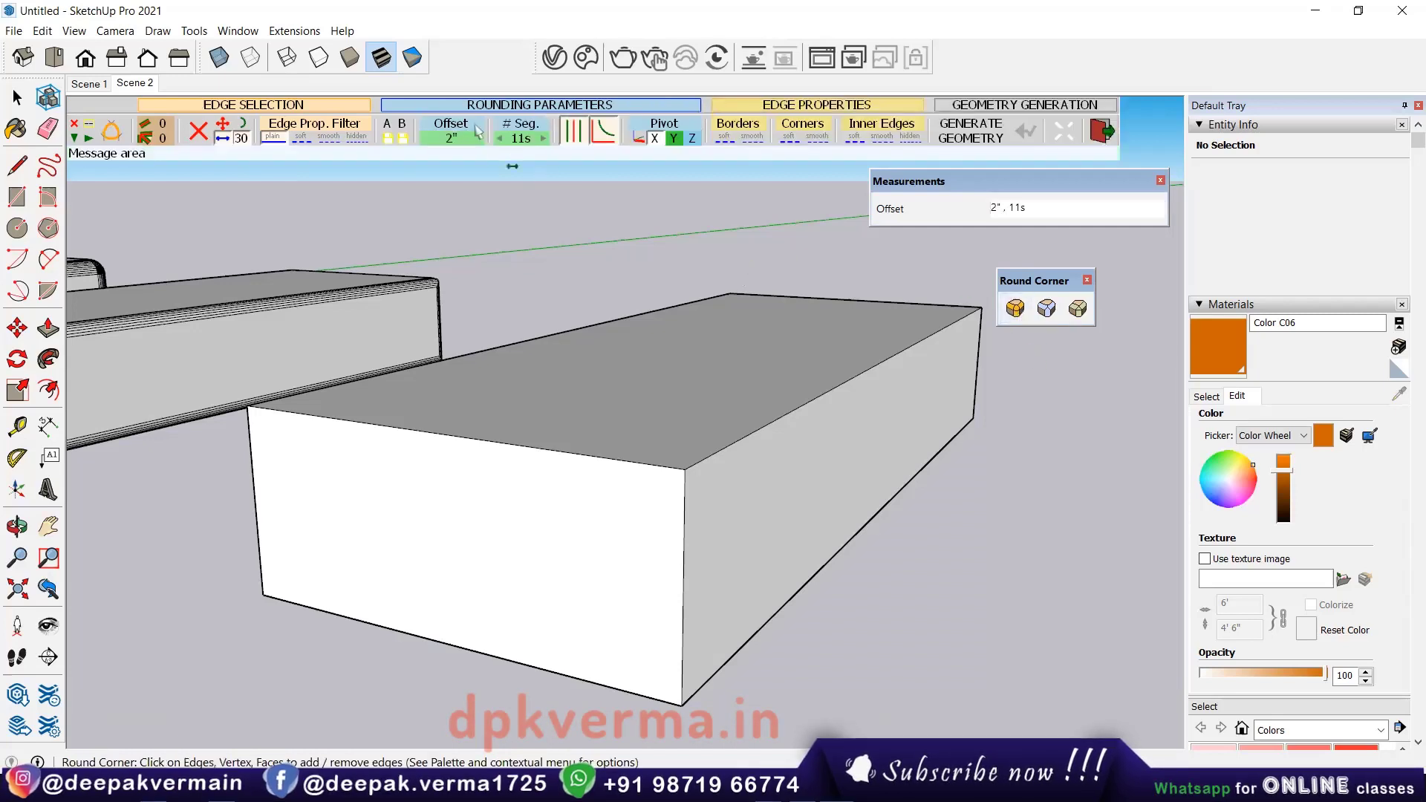
{"action": "left_click", "coordinate": [1077, 308]}
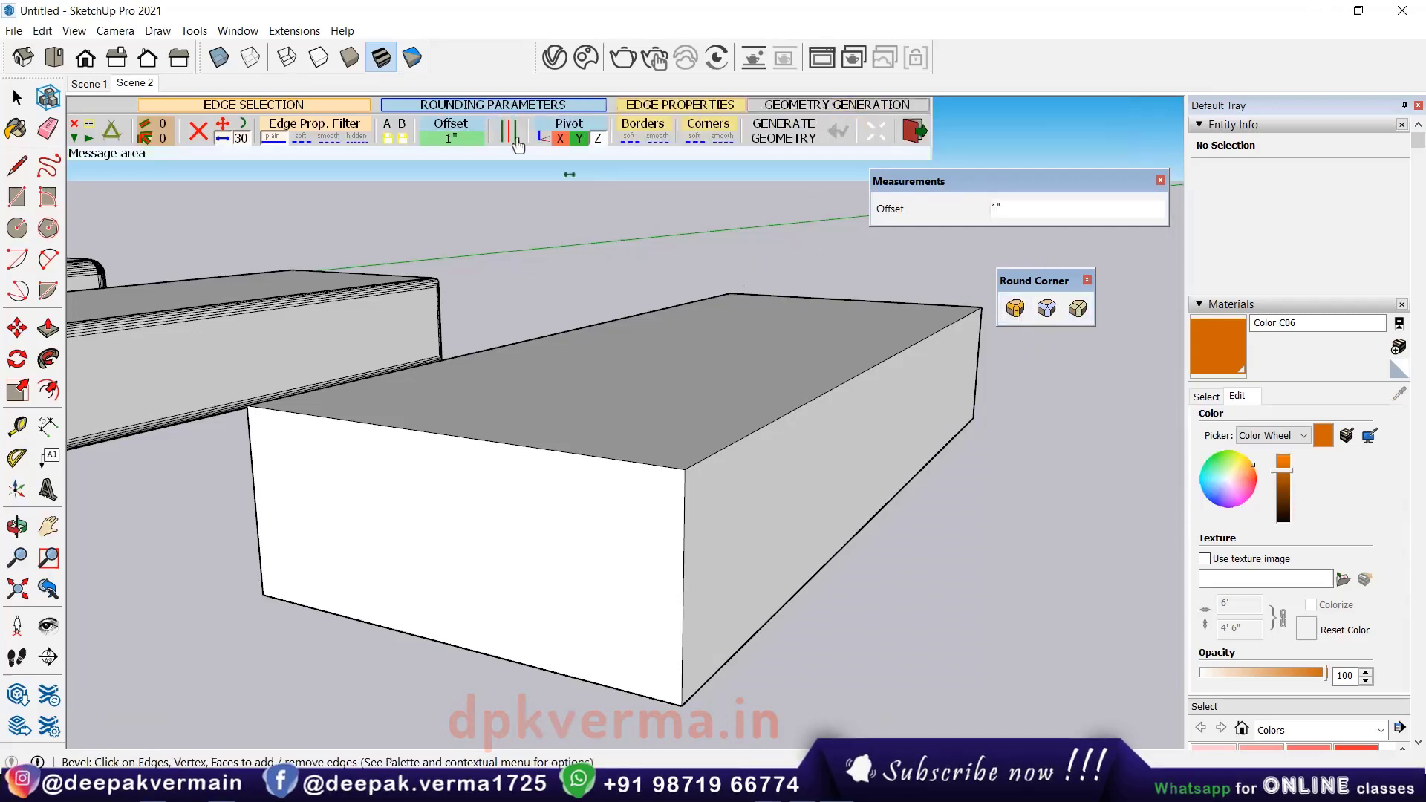
{"action": "left_click", "coordinate": [471, 142]}
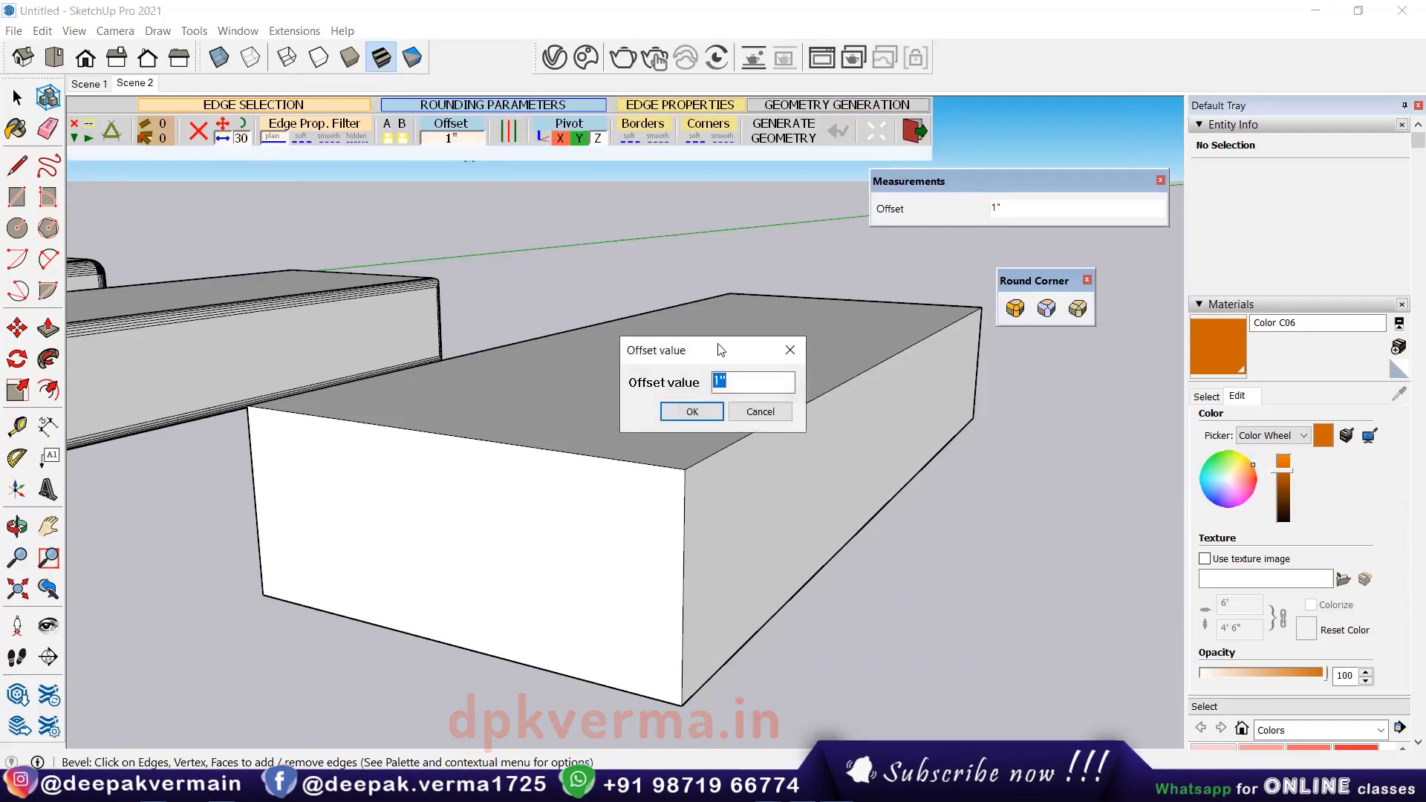
{"action": "left_click", "coordinate": [690, 416]}
Trial-bevel a top edge and a corner edge, undo them, and select the top face.
{"action": "left_click", "coordinate": [730, 454]}
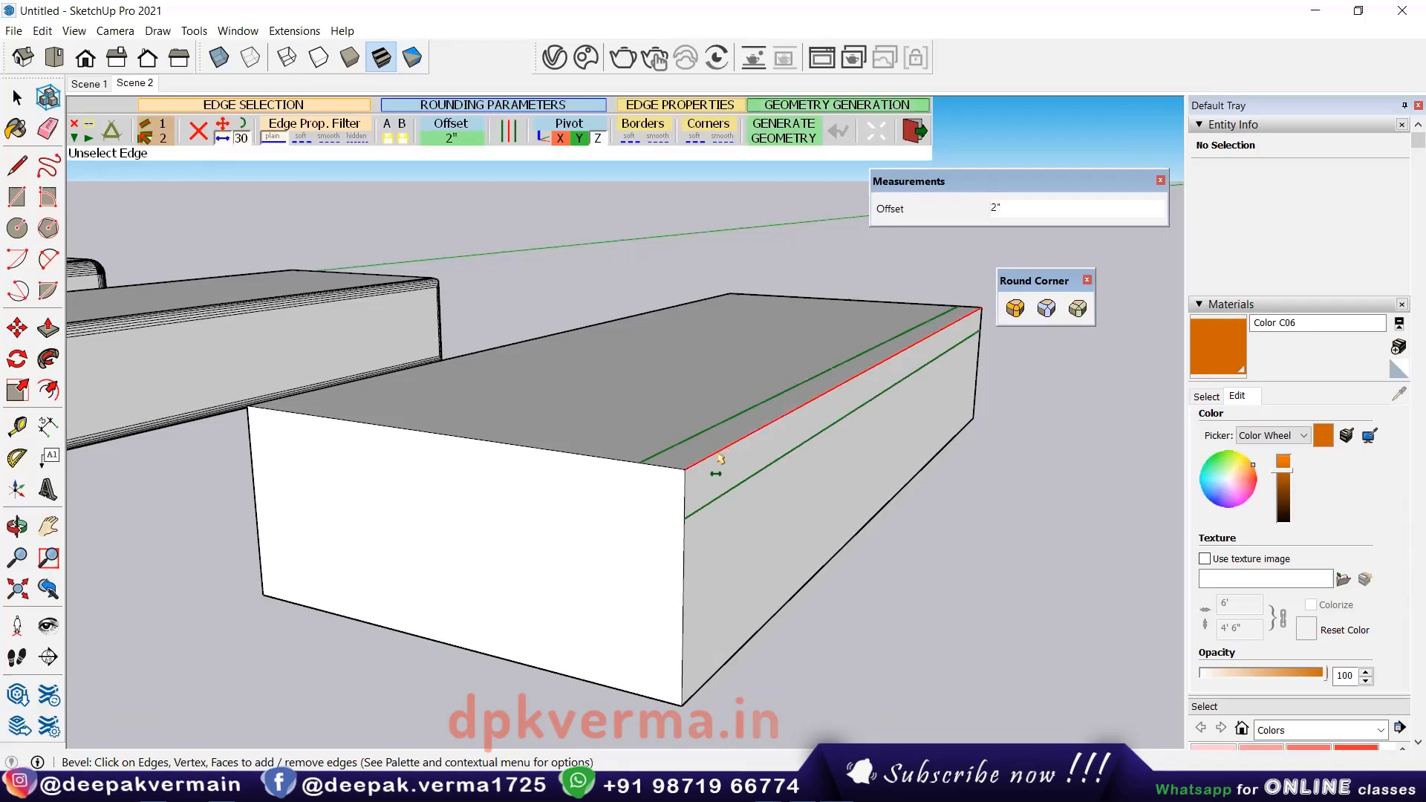
{"action": "left_click", "coordinate": [1002, 455]}
{"action": "scroll", "coordinate": [727, 473], "scroll_direction": "up", "scroll_amount": 1}
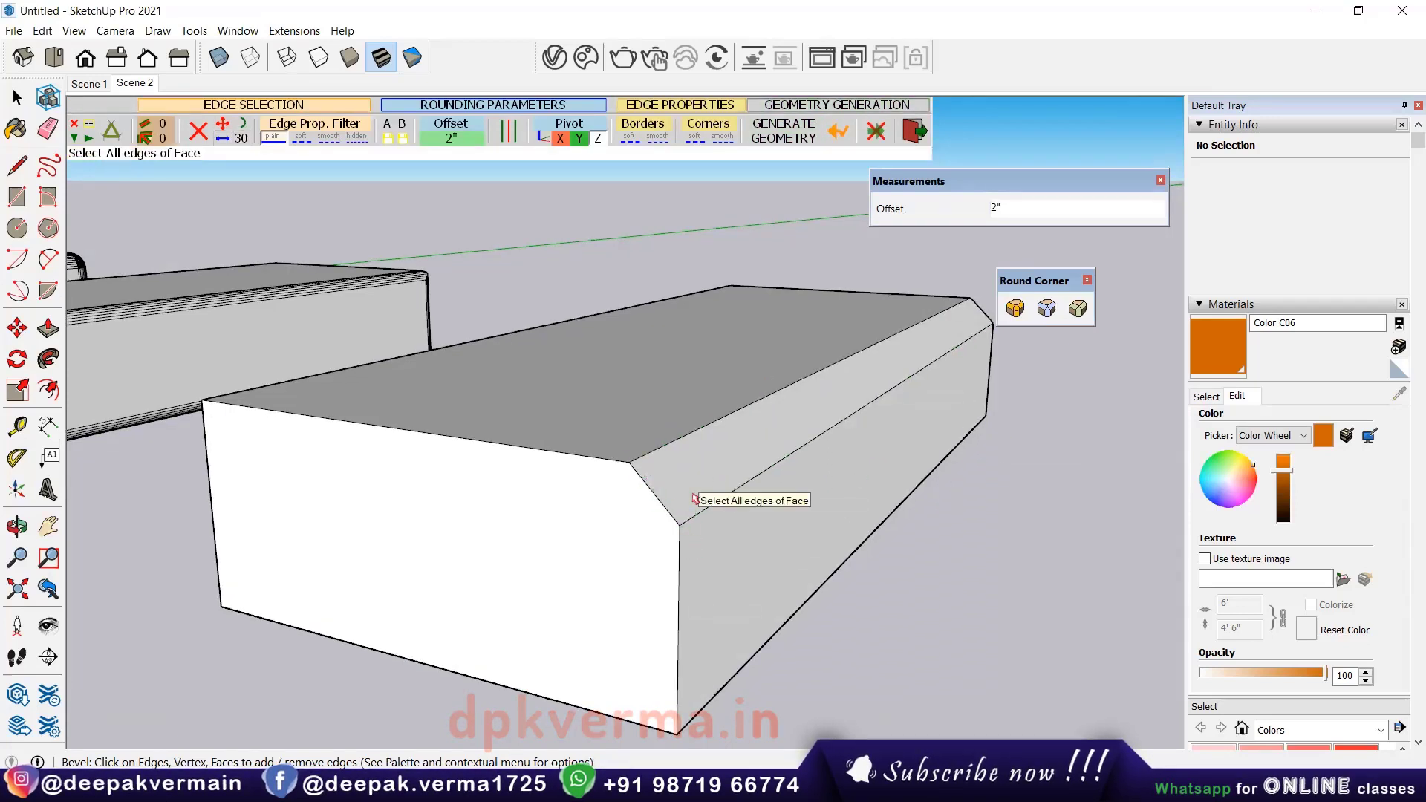
{"action": "left_click", "coordinate": [681, 593]}
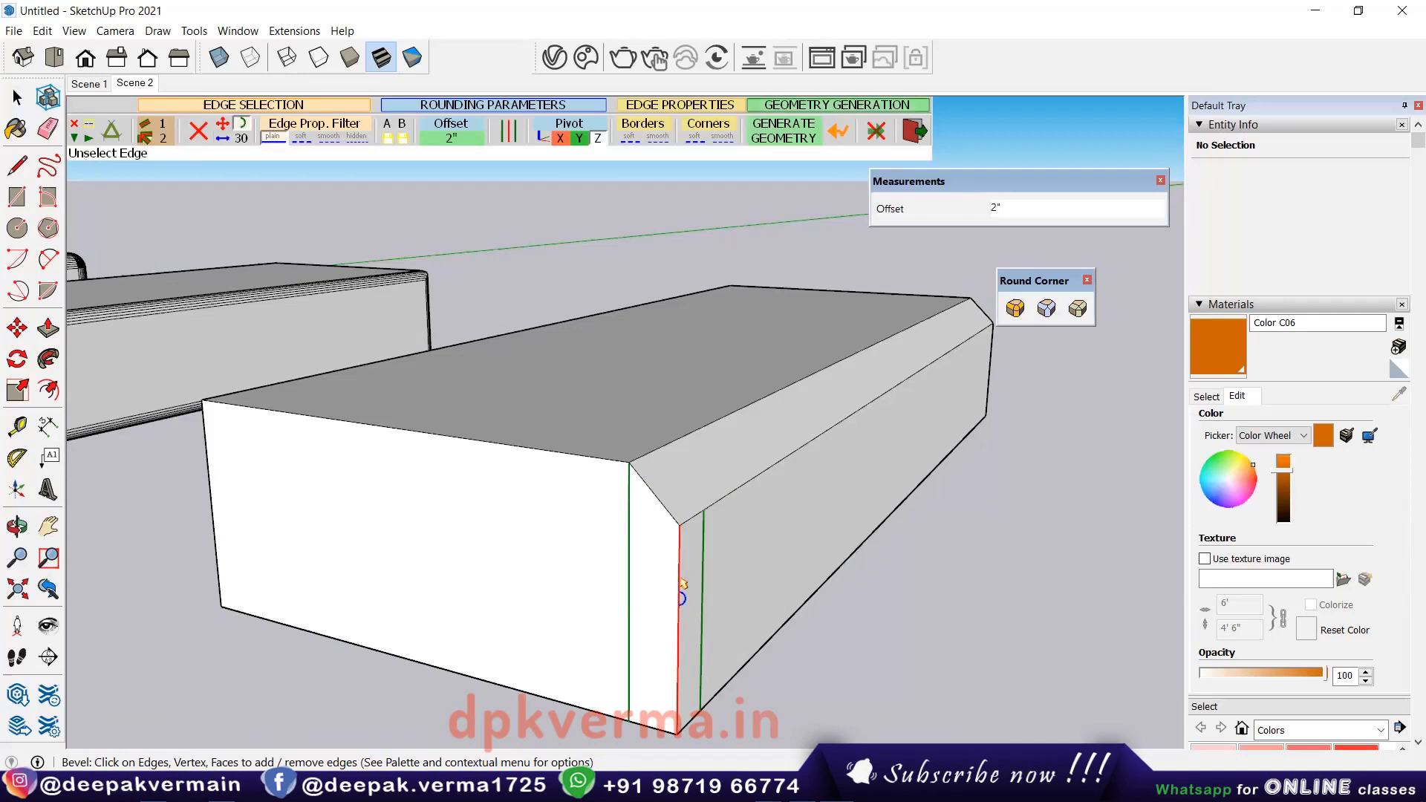
{"action": "left_click", "coordinate": [1023, 459]}
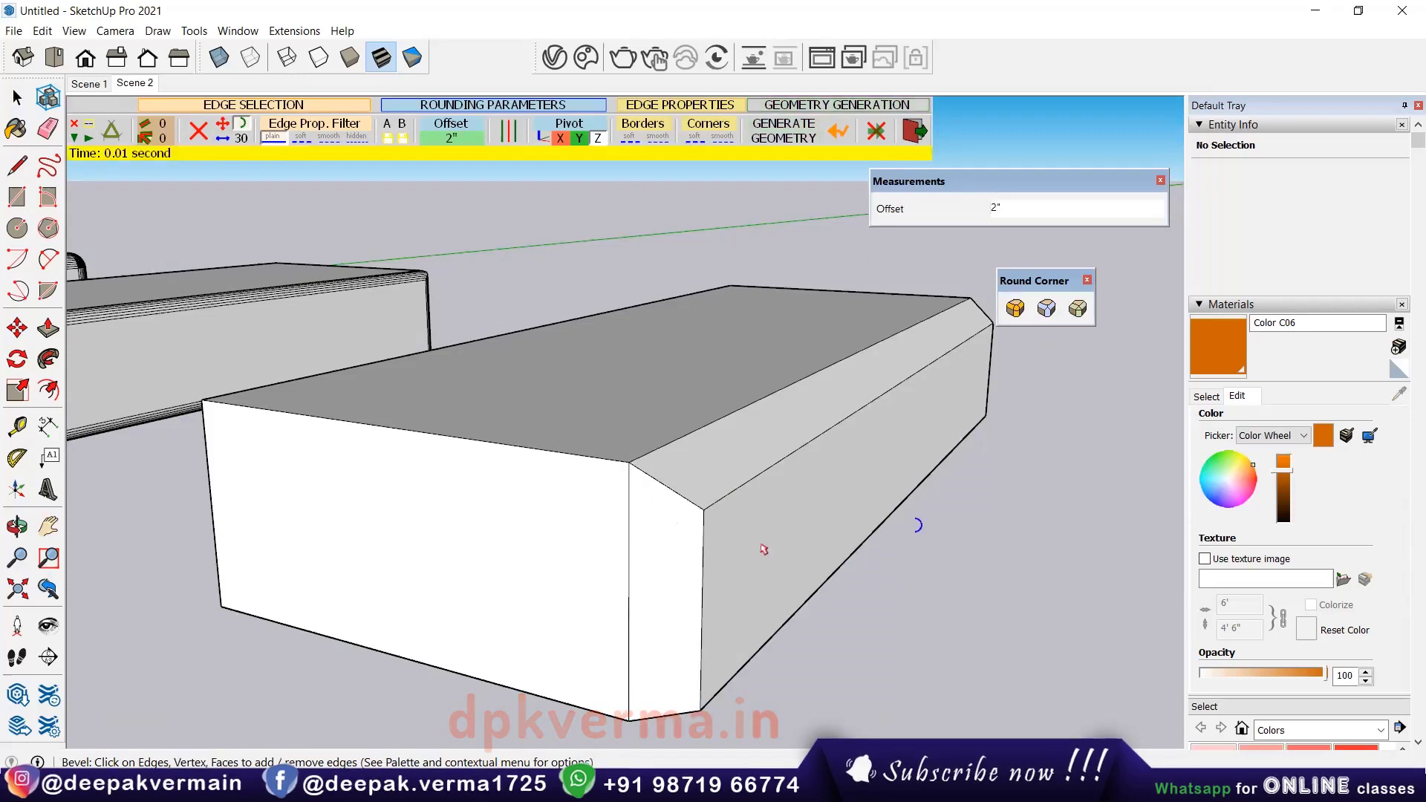
{"action": "left_click", "coordinate": [561, 461]}
{"action": "key", "text": "ctrl+z"}
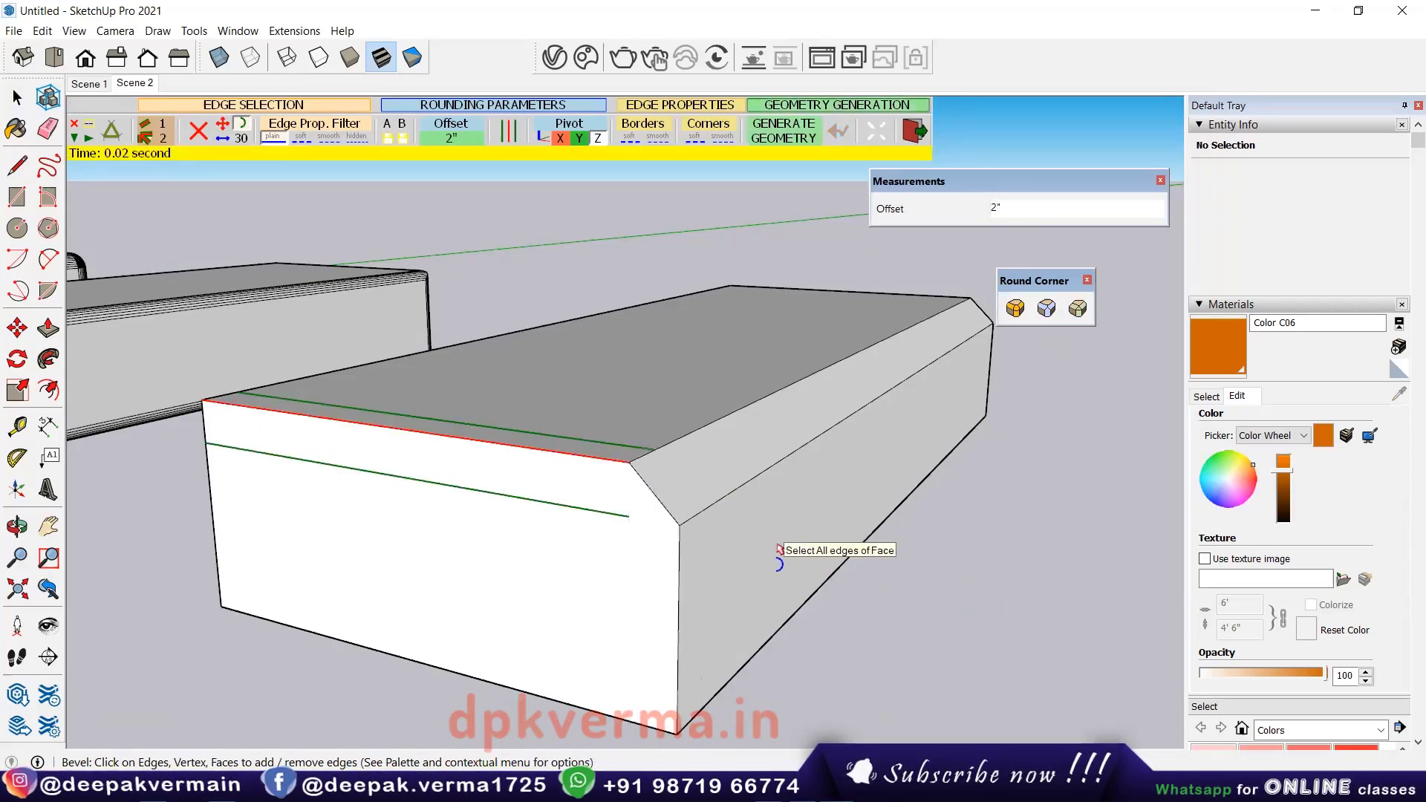
{"action": "key", "text": "ctrl+z"}
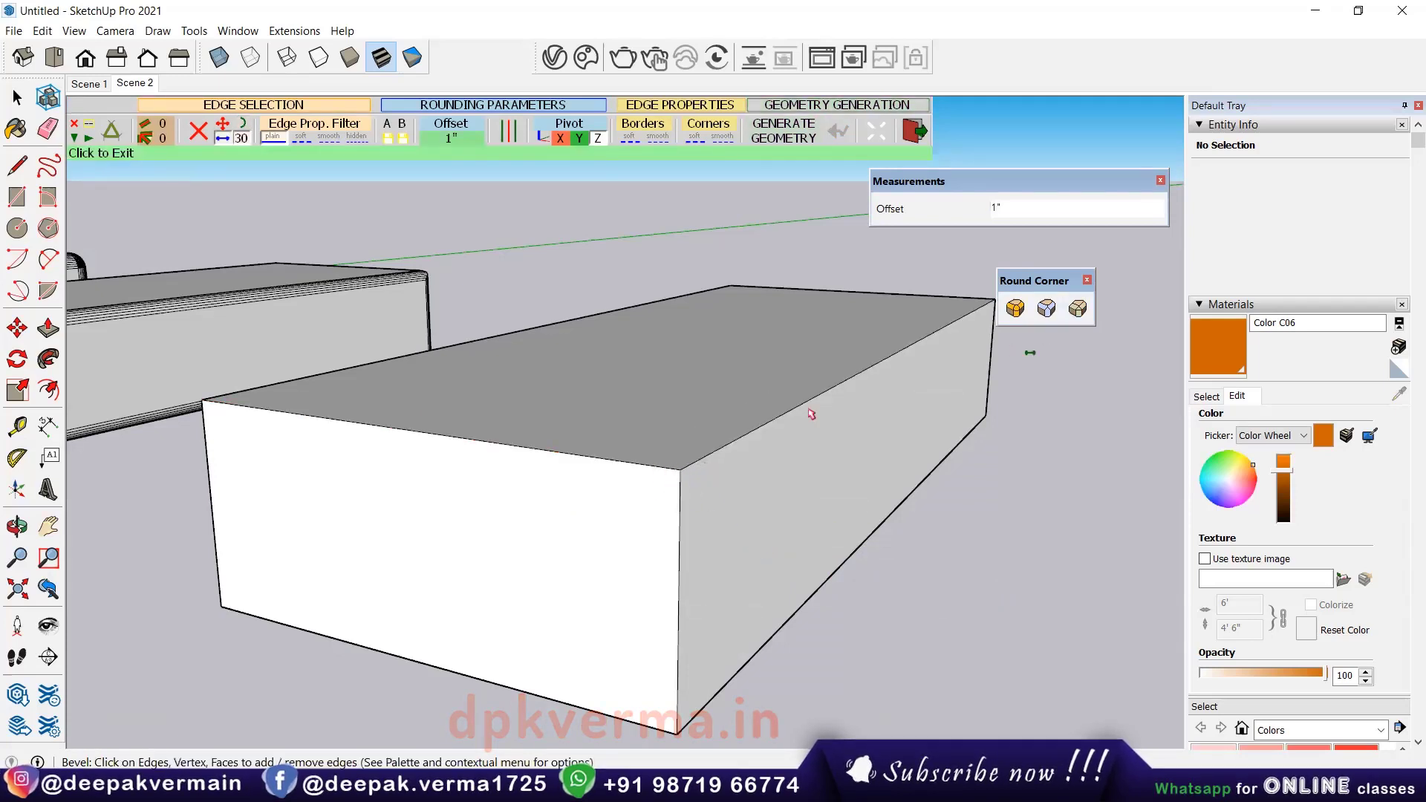
{"action": "left_click", "coordinate": [715, 454]}
Generate the bevel on the third box's top edges.
{"action": "left_click", "coordinate": [987, 551]}
{"action": "mouse_move", "coordinate": [987, 550]}
{"action": "middle_mouse_down"}
{"action": "mouse_move", "coordinate": [592, 467]}
{"action": "mouse_move", "coordinate": [1066, 481]}
{"action": "mouse_move", "coordinate": [732, 477]}
{"action": "mouse_move", "coordinate": [738, 511]}
{"action": "mouse_move", "coordinate": [309, 426]}
{"action": "middle_mouse_up"}
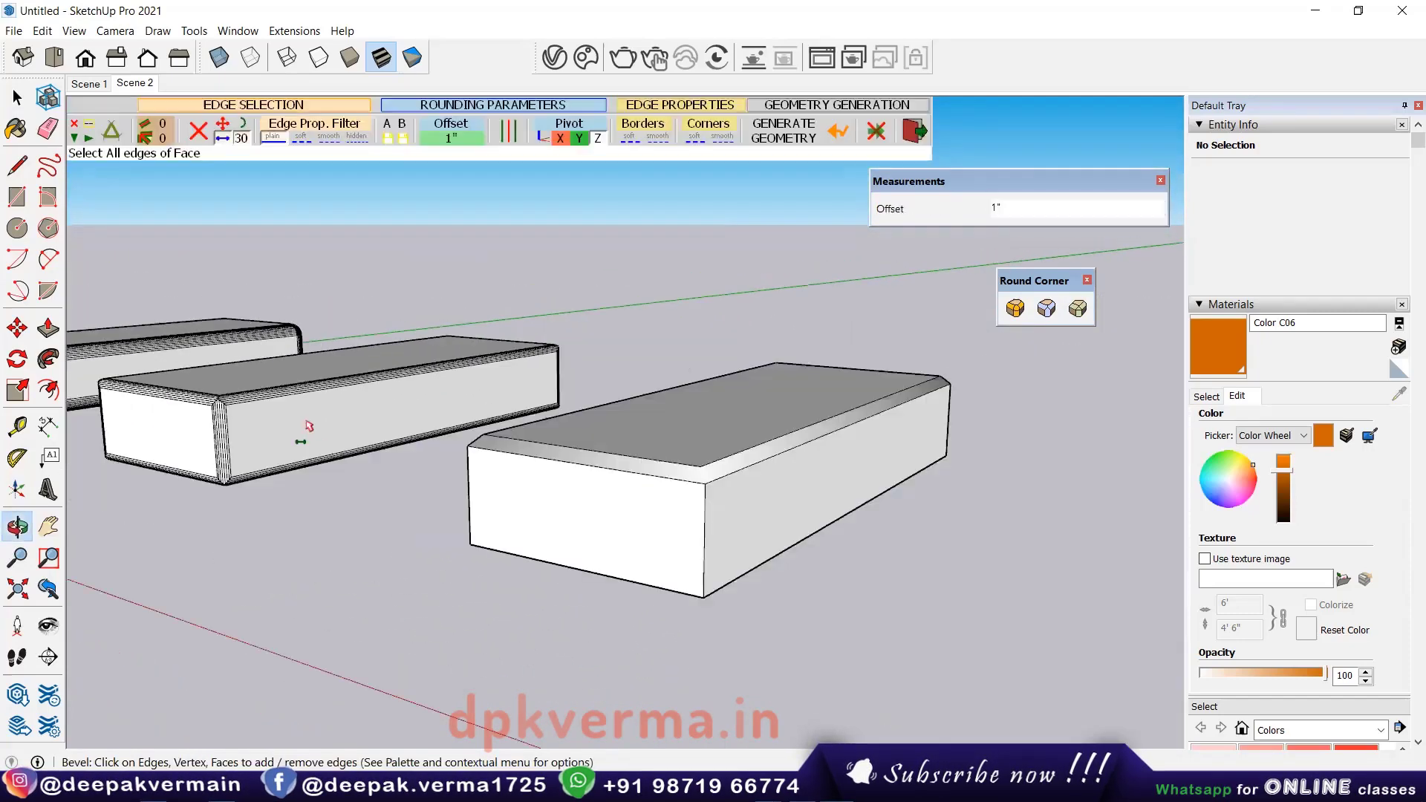
{"action": "mouse_move", "coordinate": [631, 468]}
{"action": "middle_mouse_down"}
{"action": "mouse_move", "coordinate": [759, 506]}
{"action": "mouse_move", "coordinate": [995, 524]}
{"action": "mouse_move", "coordinate": [960, 507]}
{"action": "middle_mouse_up"}
Round the fourth box's top edges at 2" offset with 11 segments.
{"action": "left_click", "coordinate": [1016, 310]}
{"action": "left_click", "coordinate": [950, 463]}
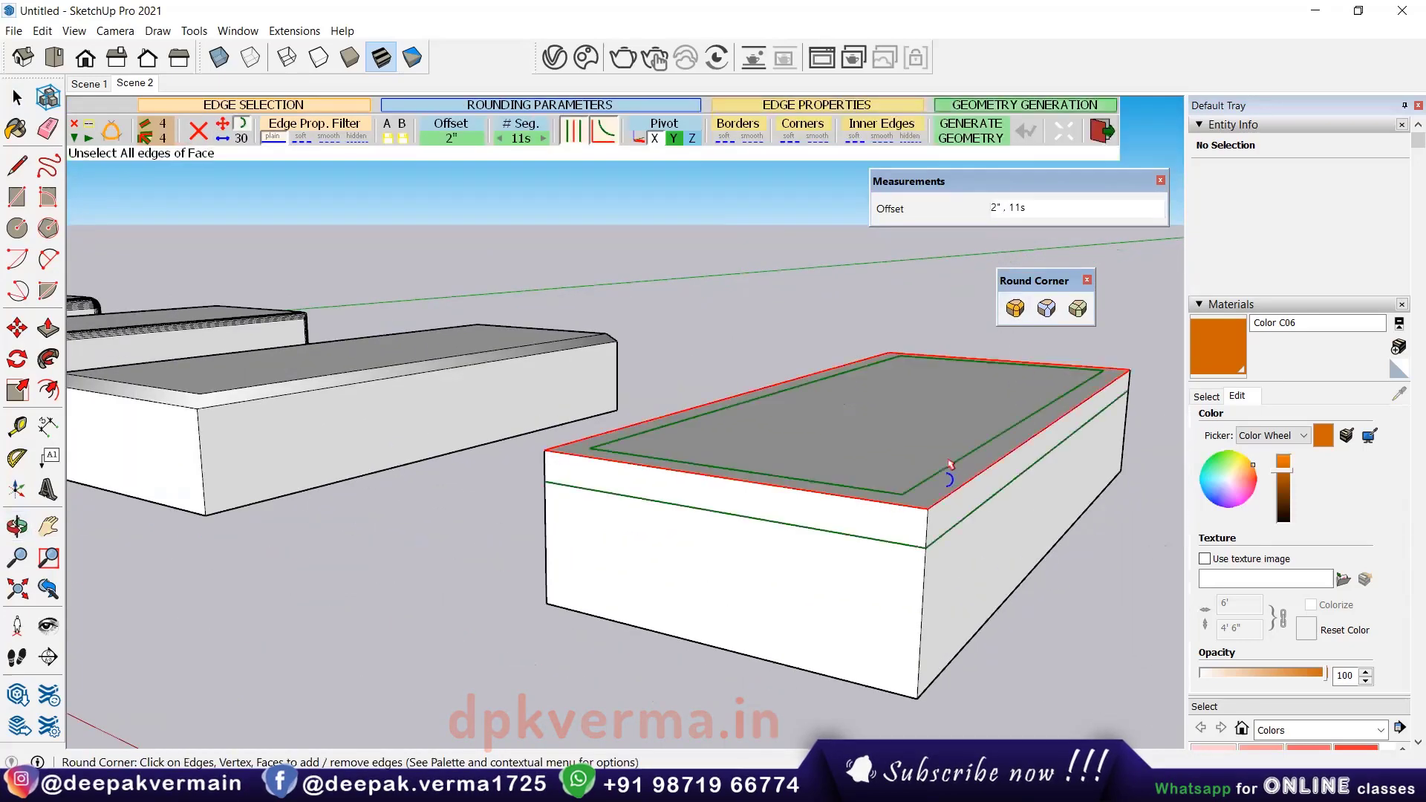
{"action": "key", "text": "Return"}
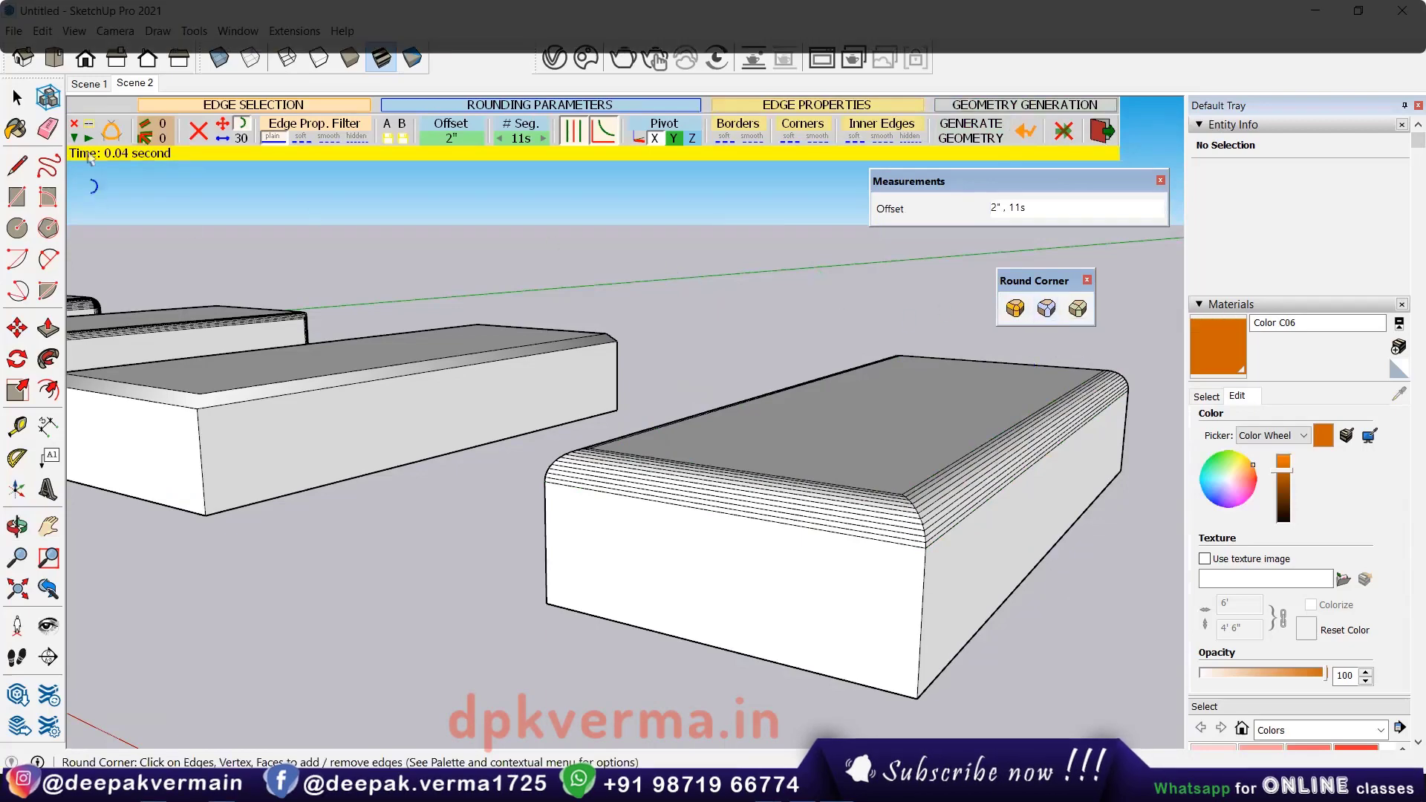
{"action": "left_click", "coordinate": [111, 132]}
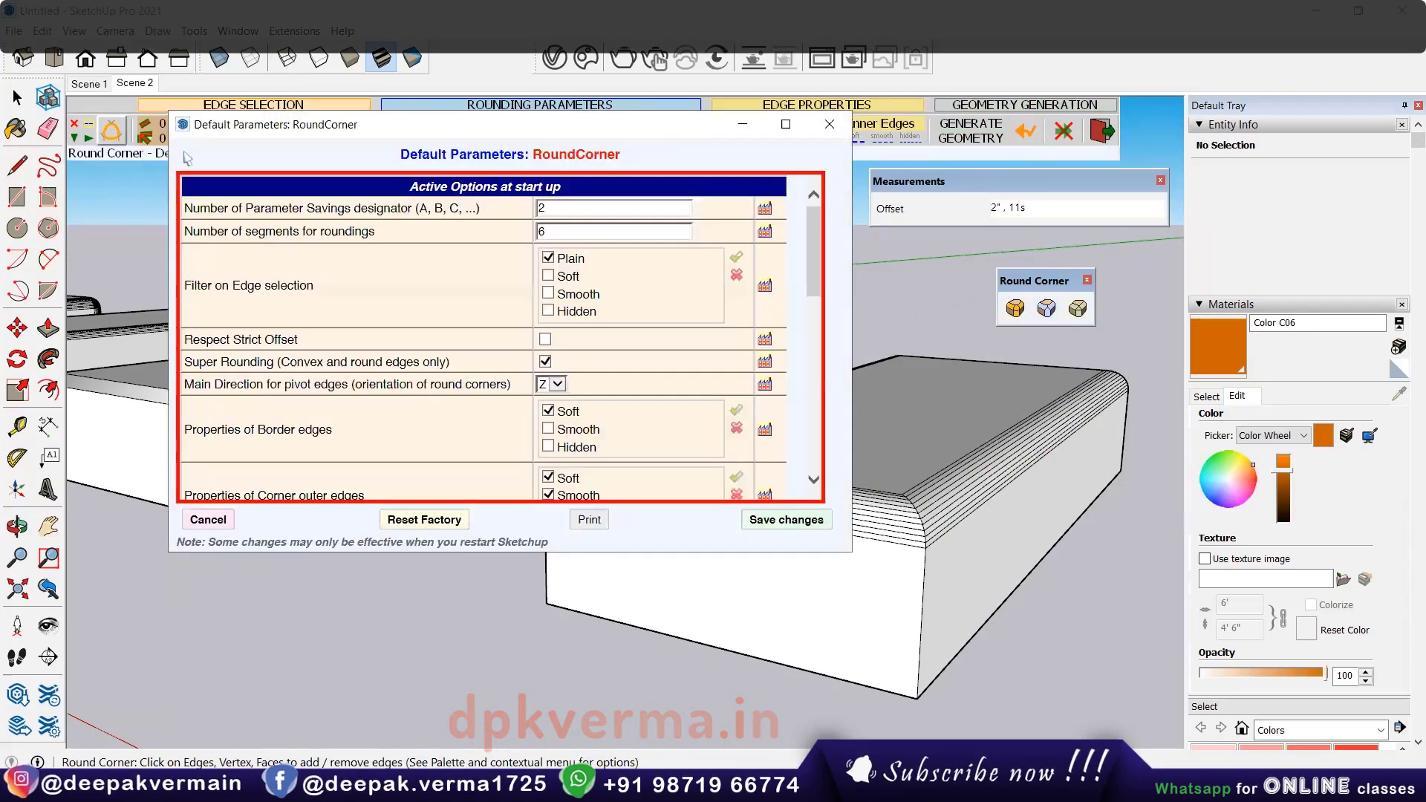
Browse RoundCorner's default parameters, including edge colors and function keys, without changes.
{"action": "left_click", "coordinate": [827, 128]}
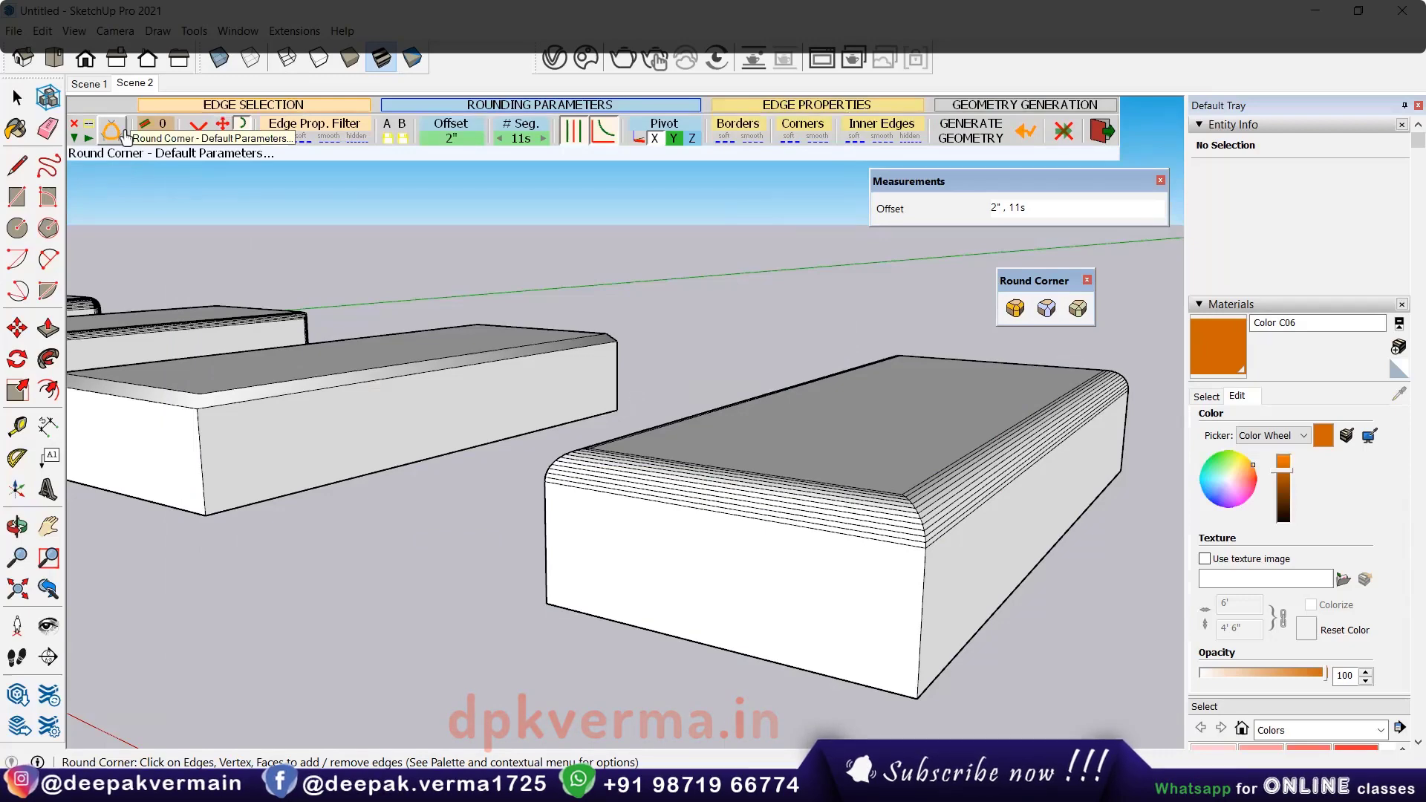
{"action": "left_click", "coordinate": [124, 133]}
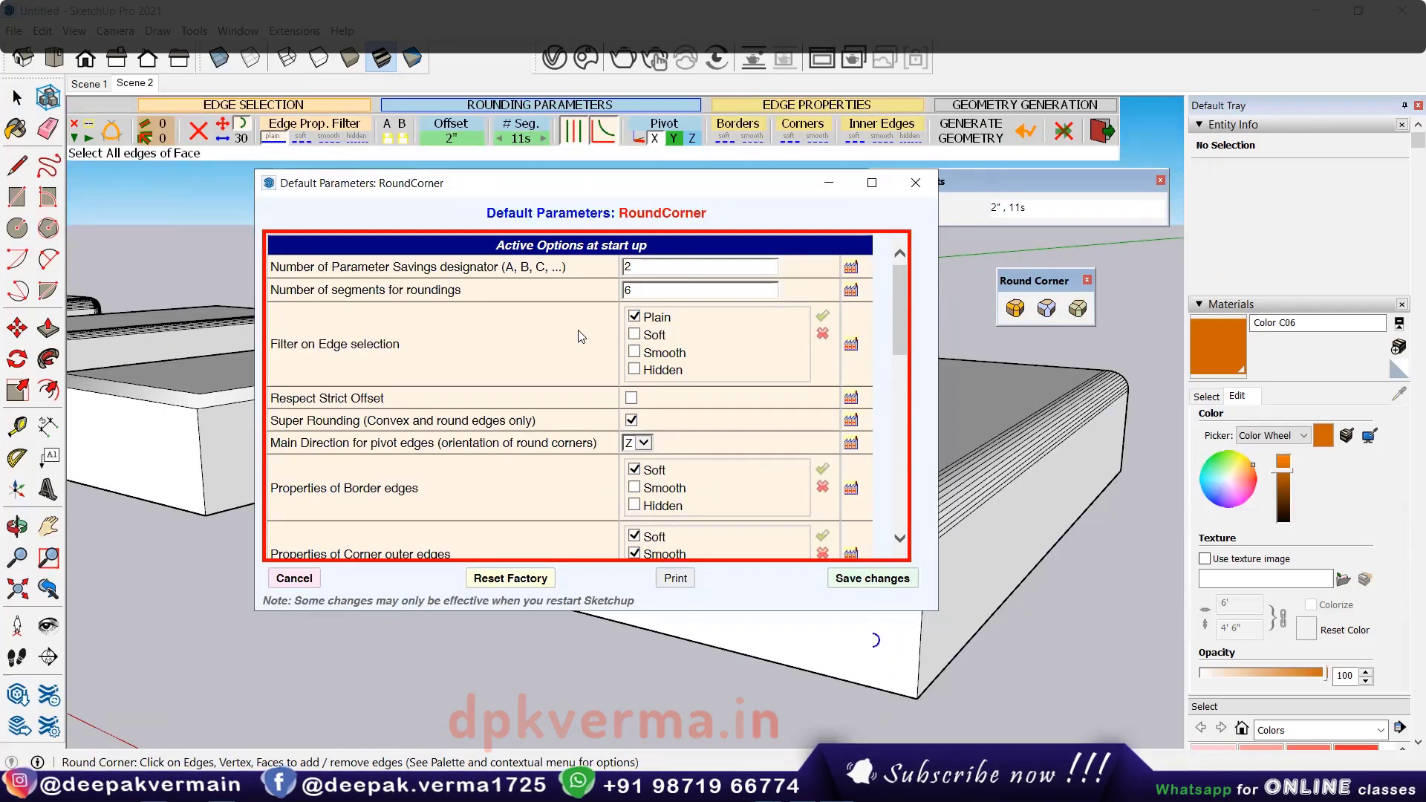
{"action": "scroll", "coordinate": [640, 416], "scroll_direction": "down", "scroll_amount": 2}
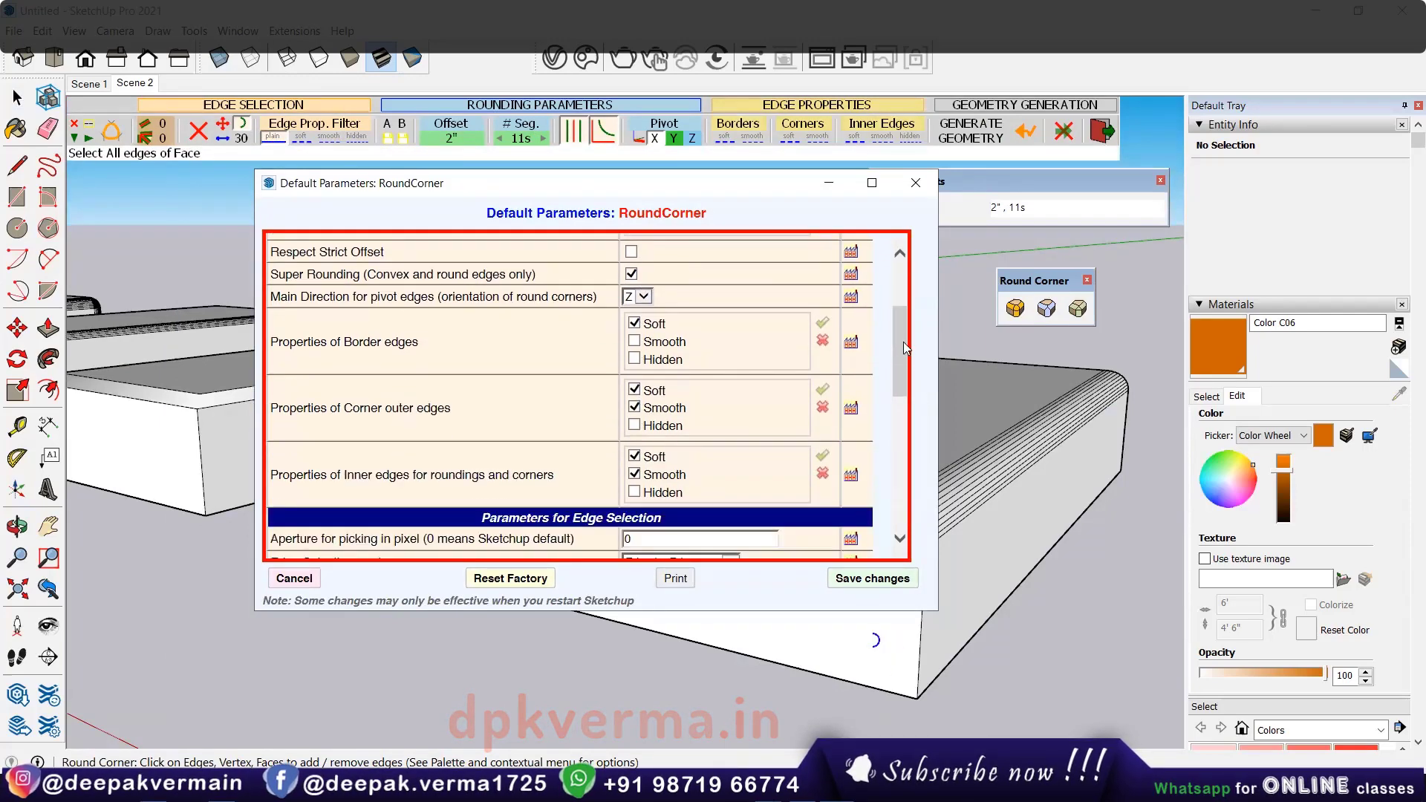
{"action": "mouse_move", "coordinate": [904, 341]}
{"action": "left_mouse_down"}
{"action": "mouse_move", "coordinate": [893, 485]}
{"action": "mouse_move", "coordinate": [893, 446]}
{"action": "left_mouse_up"}
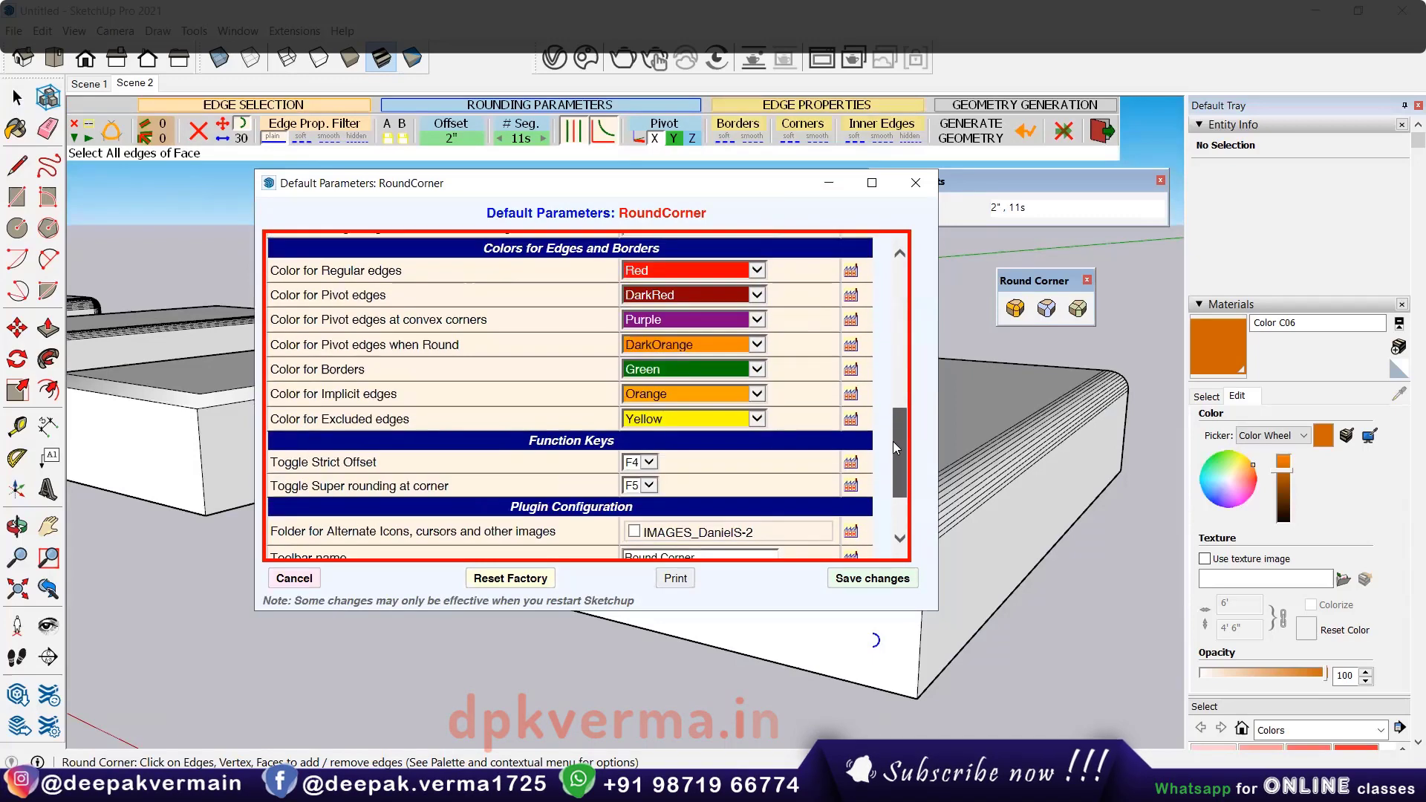
{"action": "scroll", "coordinate": [421, 380], "scroll_direction": "down", "scroll_amount": 2}
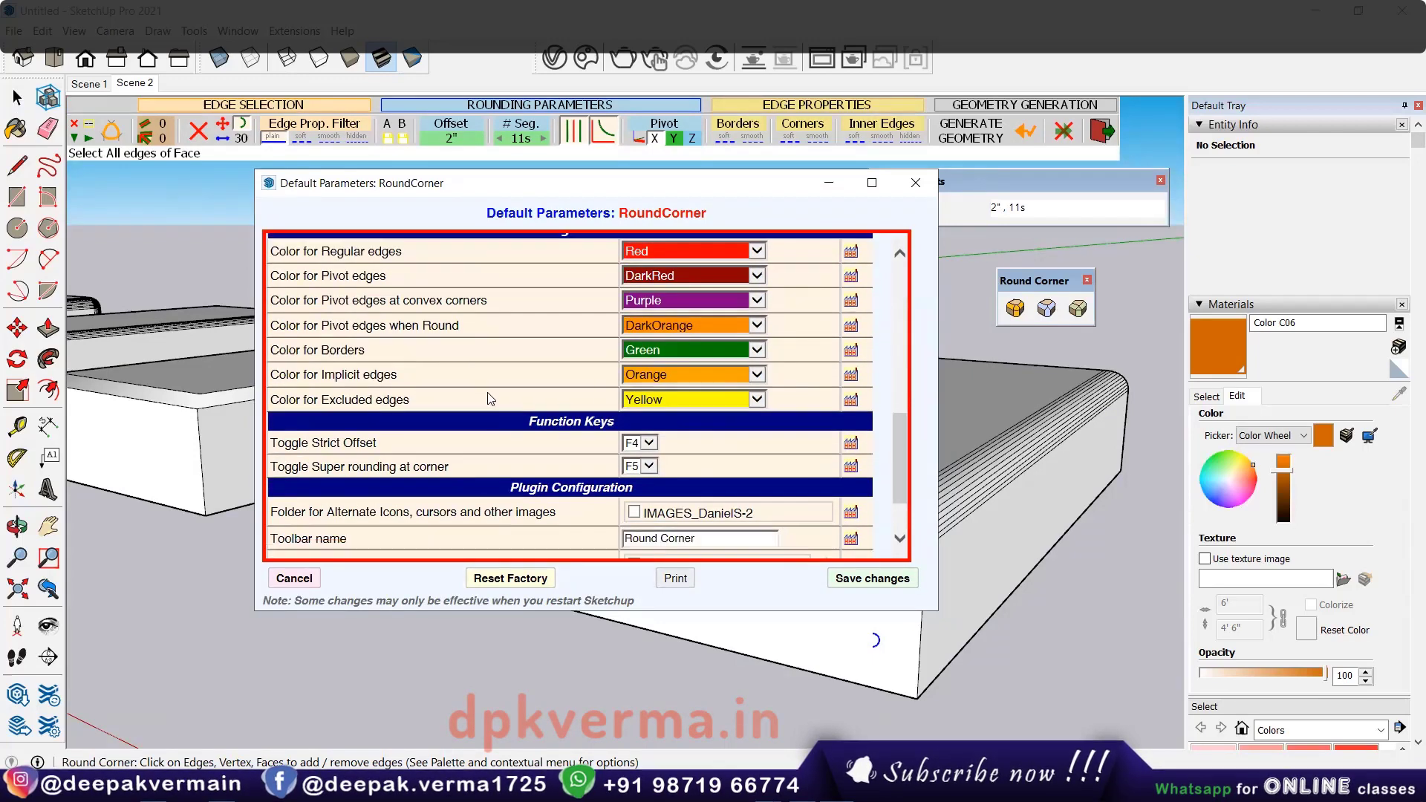
{"action": "scroll", "coordinate": [529, 495], "scroll_direction": "up", "scroll_amount": 1}
{"action": "scroll", "coordinate": [529, 502], "scroll_direction": "up", "scroll_amount": 4}
{"action": "scroll", "coordinate": [529, 502], "scroll_direction": "up", "scroll_amount": 3}
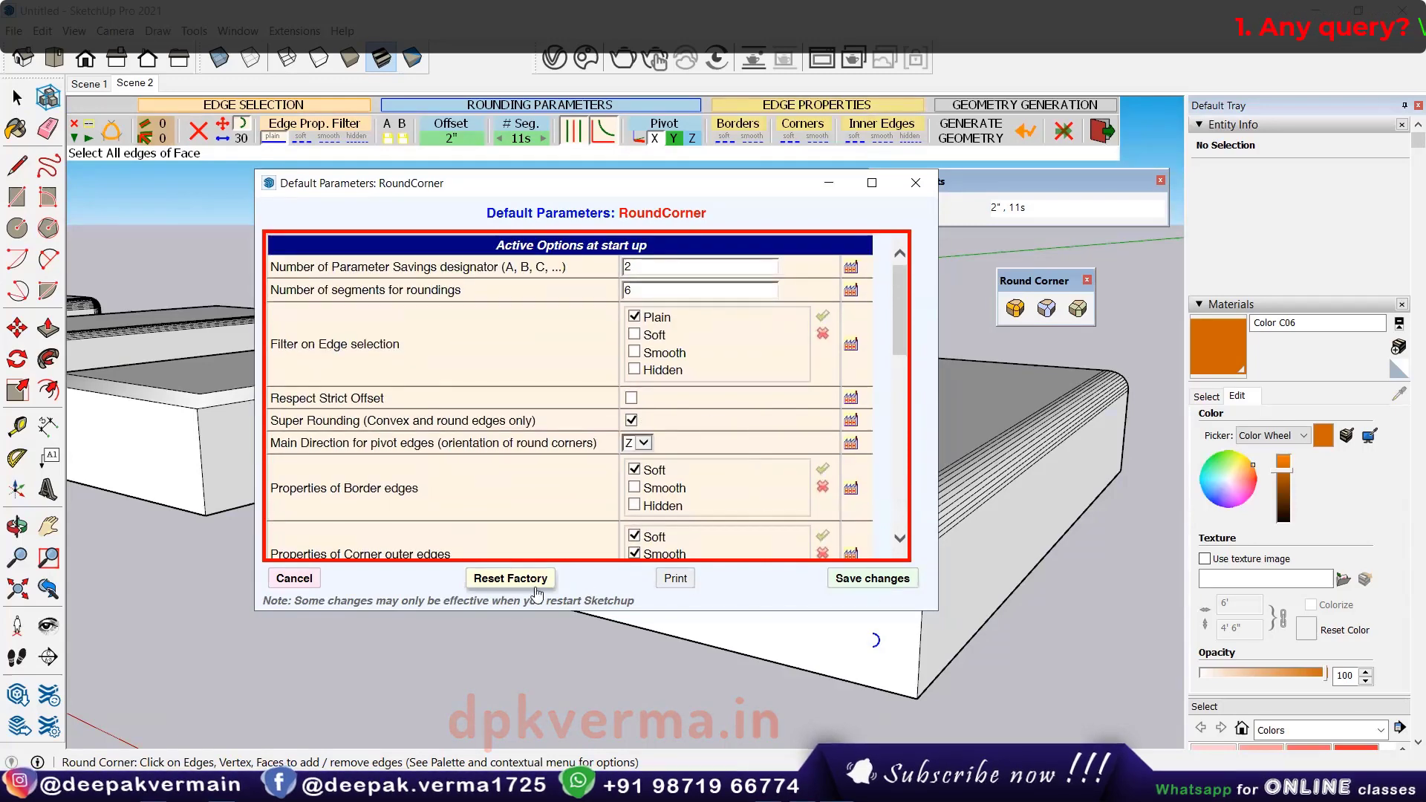
Close the default parameters, exit Round Corner, and orbit to show all finished boxes.
{"action": "left_click", "coordinate": [914, 182]}
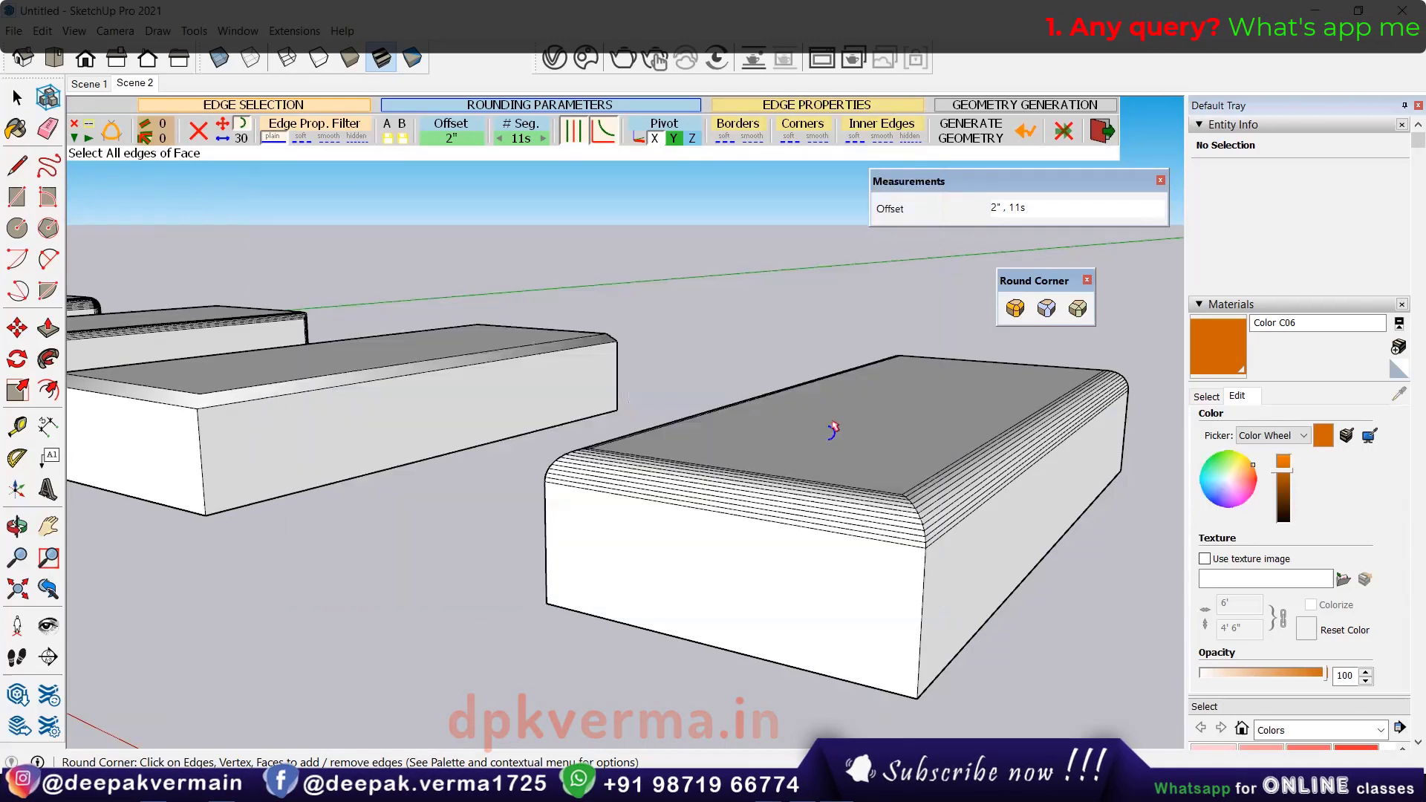
{"action": "mouse_move", "coordinate": [835, 423]}
{"action": "middle_mouse_down"}
{"action": "mouse_move", "coordinate": [823, 438]}
{"action": "mouse_move", "coordinate": [876, 483]}
{"action": "middle_mouse_up"}
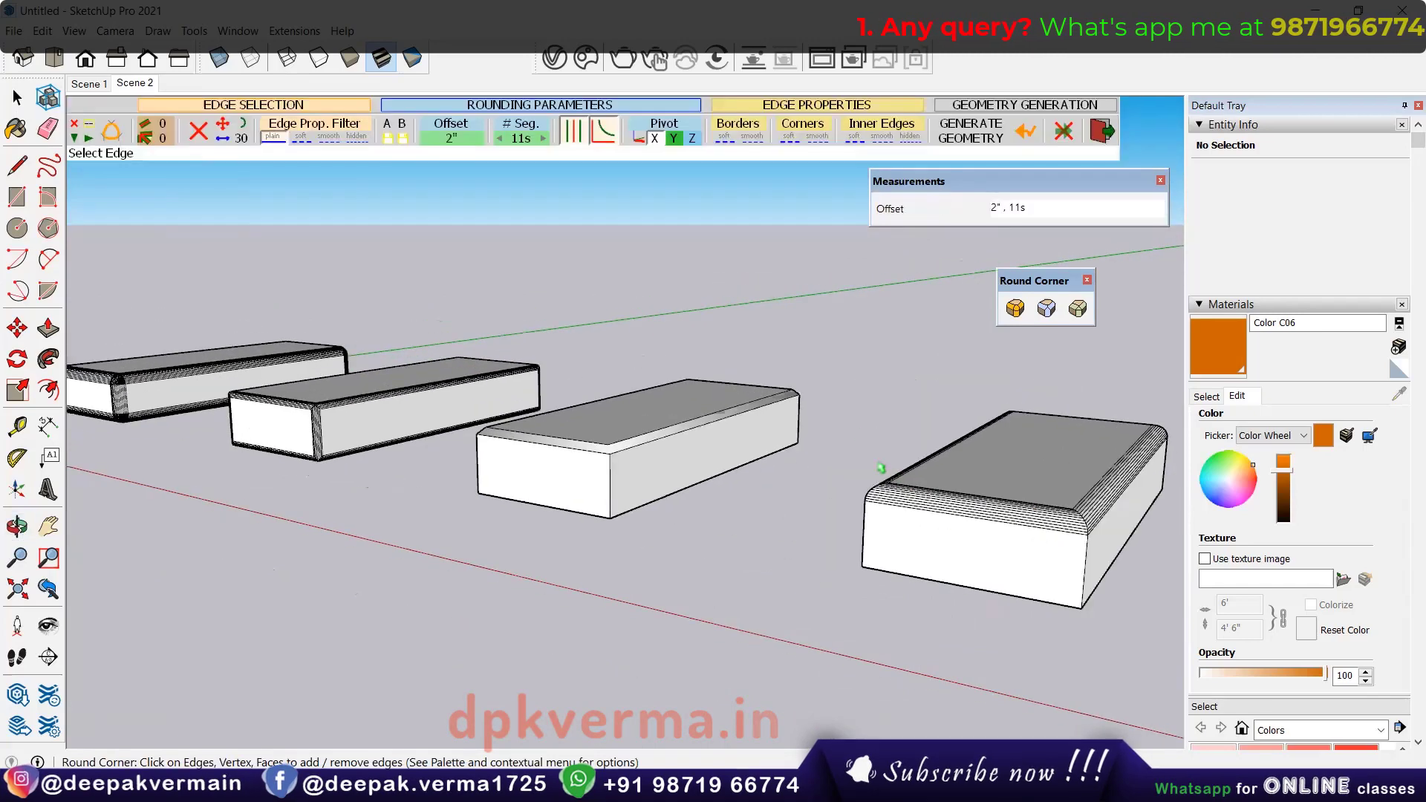
{"action": "left_click", "coordinate": [1074, 310]}
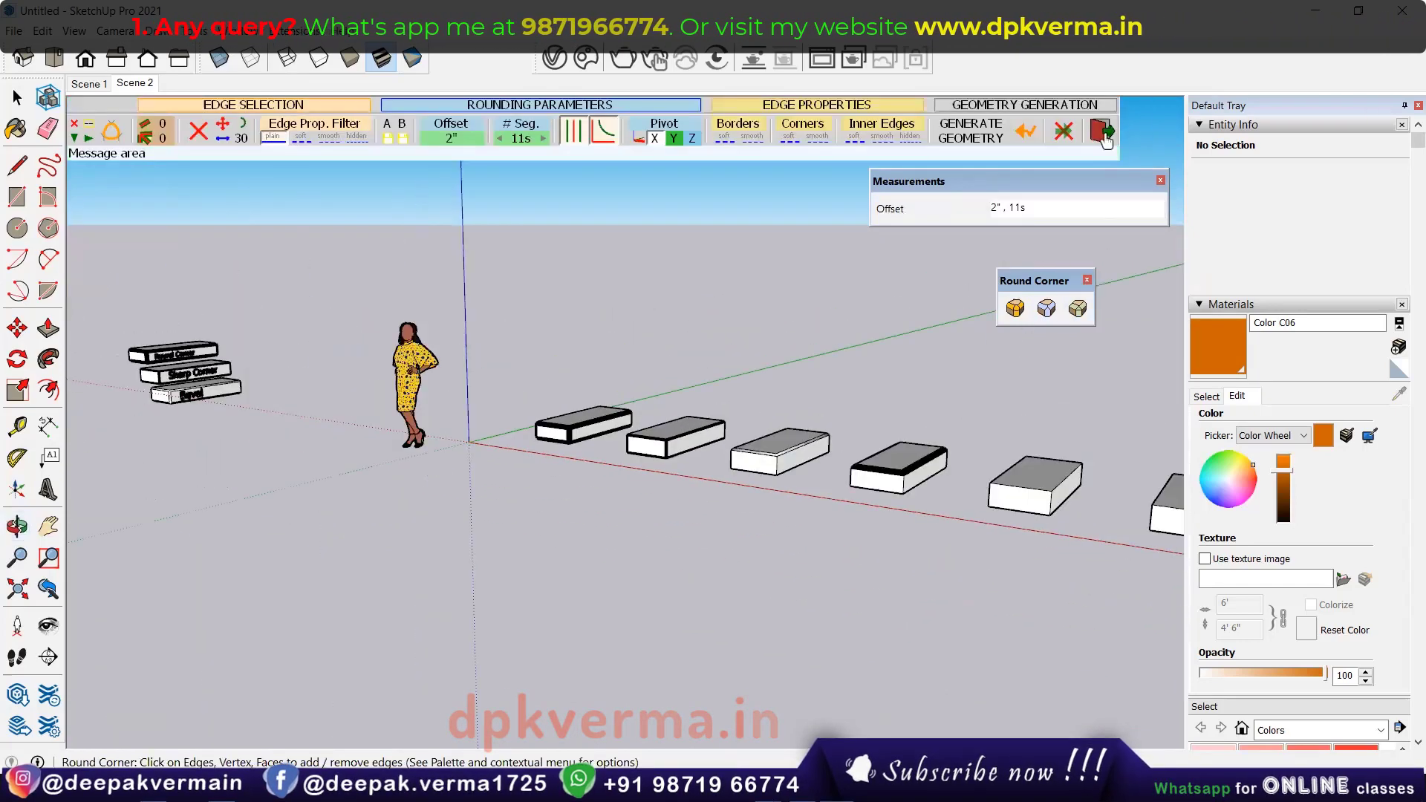
{"action": "middle_click_drag", "start_coordinate": [1025, 325], "coordinate": [672, 468]}
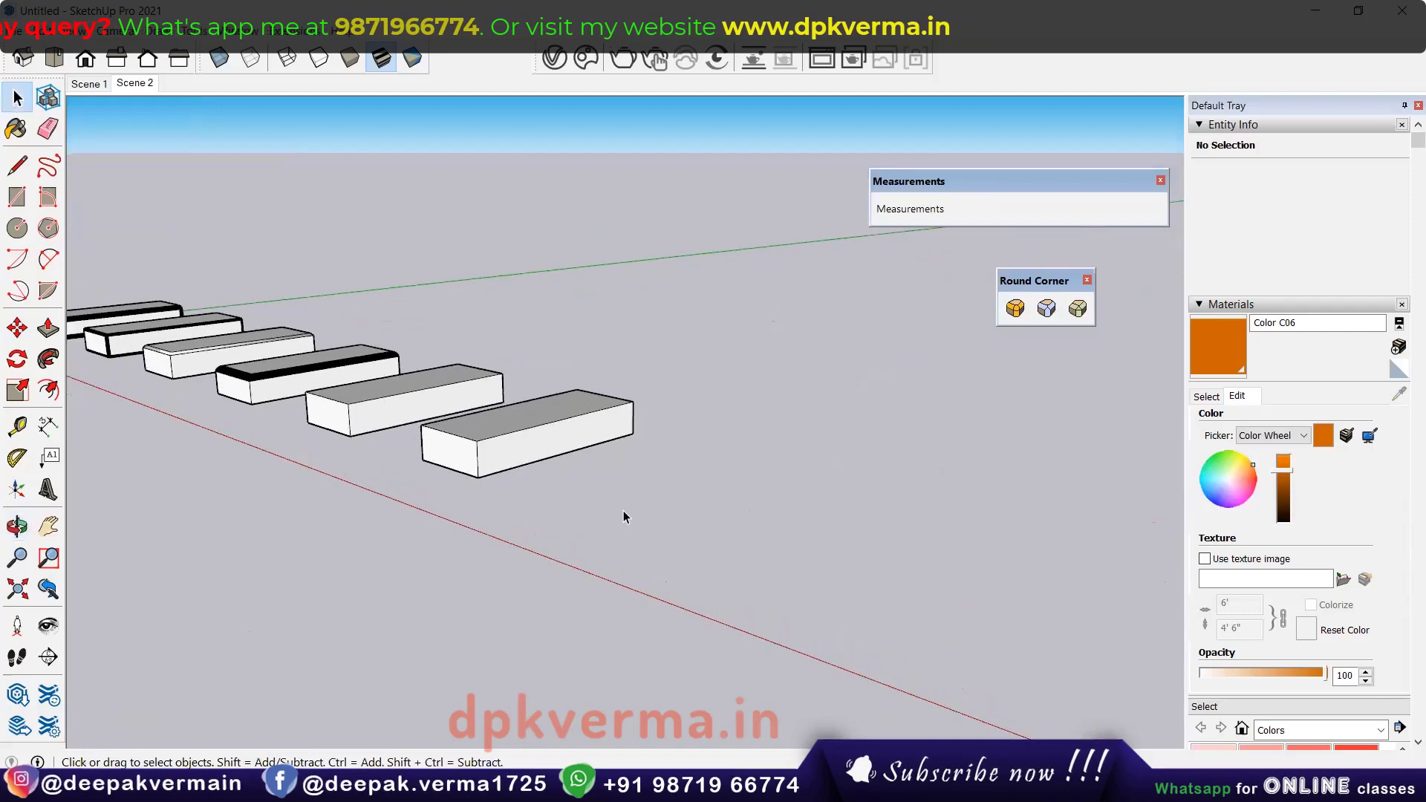
Split the last box's top face with a line and raise the back part 1' 10 7/8".
{"action": "key", "text": "space"}
{"action": "mouse_move", "coordinate": [557, 484]}
{"action": "middle_mouse_down"}
{"action": "mouse_move", "coordinate": [541, 431]}
{"action": "mouse_move", "coordinate": [573, 455]}
{"action": "middle_mouse_up"}
{"action": "scroll", "coordinate": [541, 435], "scroll_direction": "up", "scroll_amount": 3}
{"action": "key", "text": "l"}
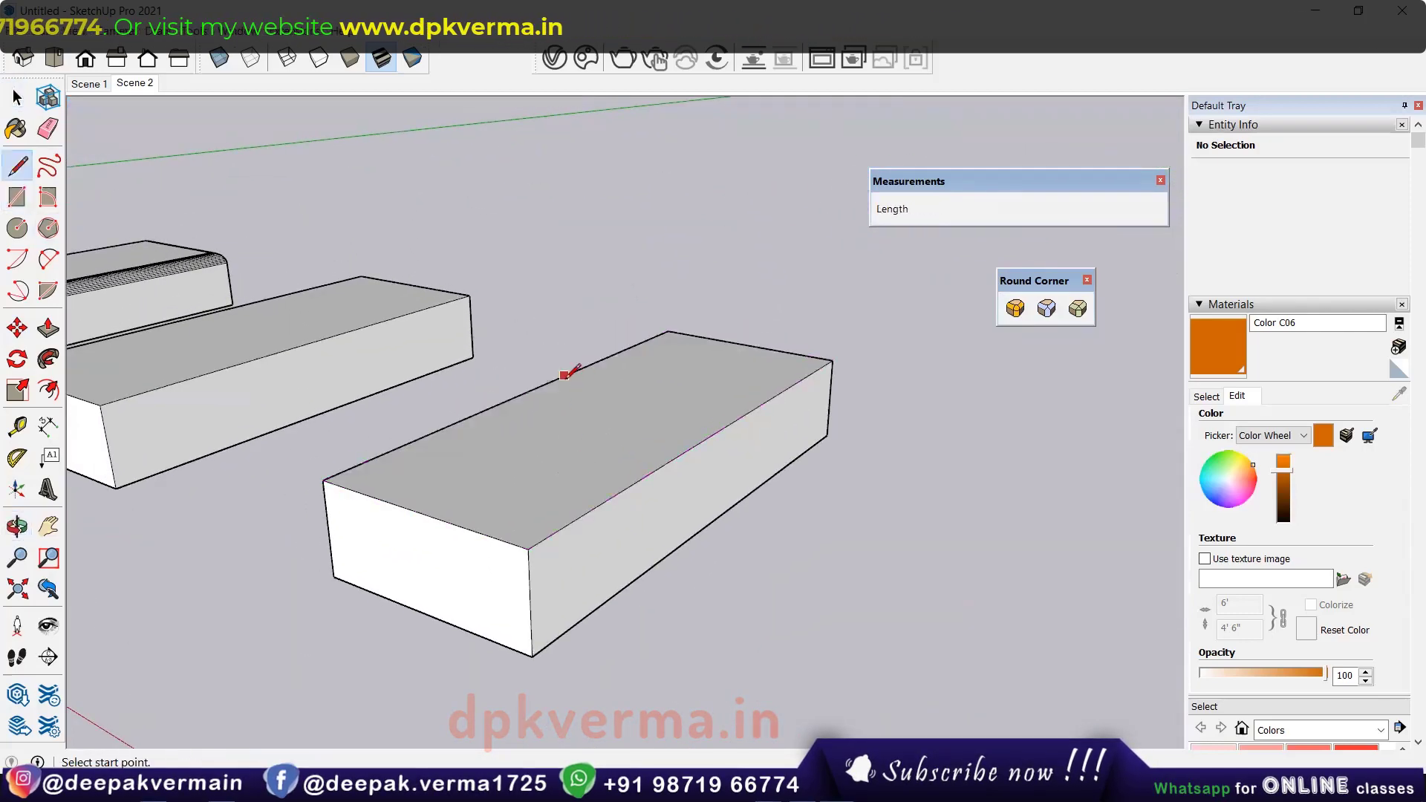
{"action": "left_click", "coordinate": [565, 376]}
{"action": "left_click", "coordinate": [745, 414]}
{"action": "key", "text": "p"}
{"action": "left_click", "coordinate": [640, 392]}
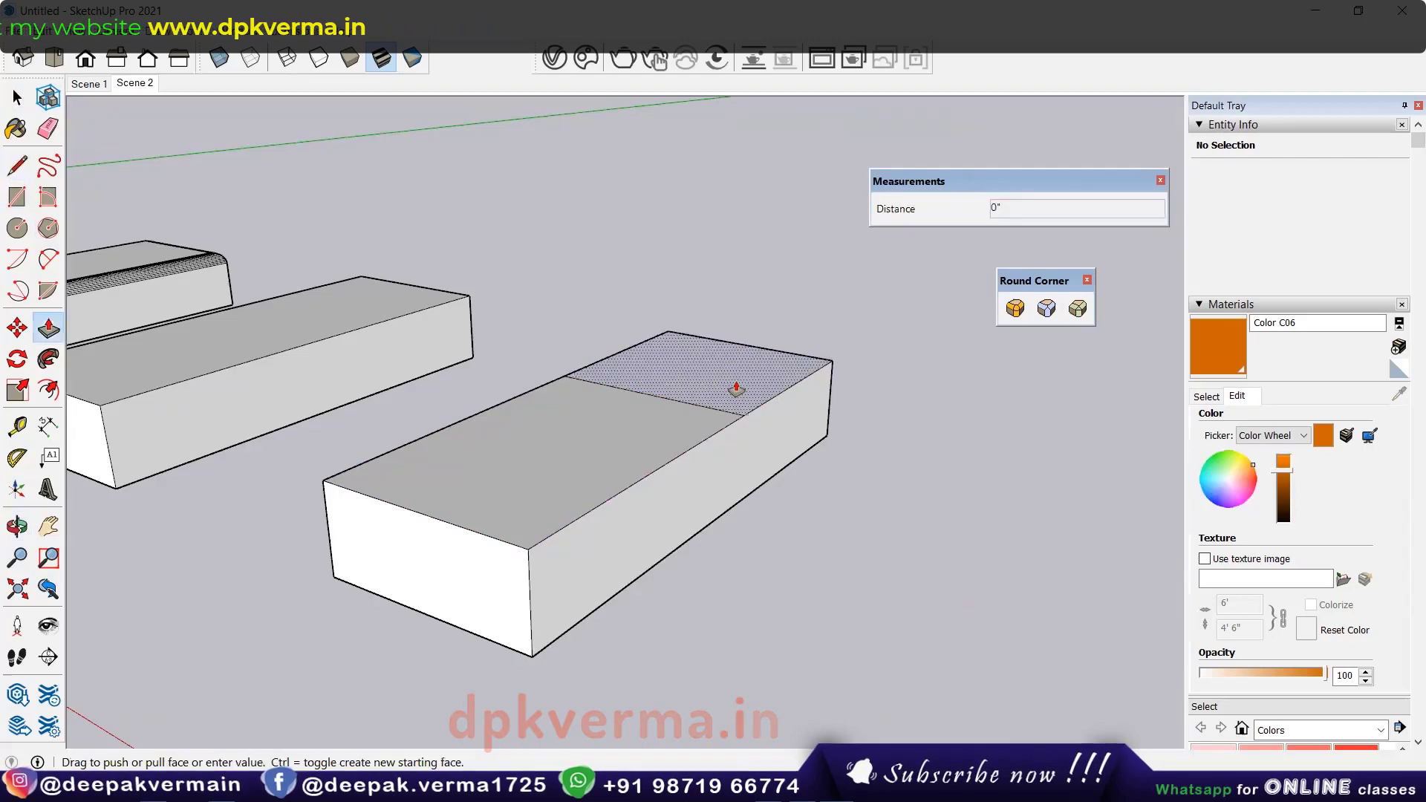
{"action": "left_click", "coordinate": [706, 185]}
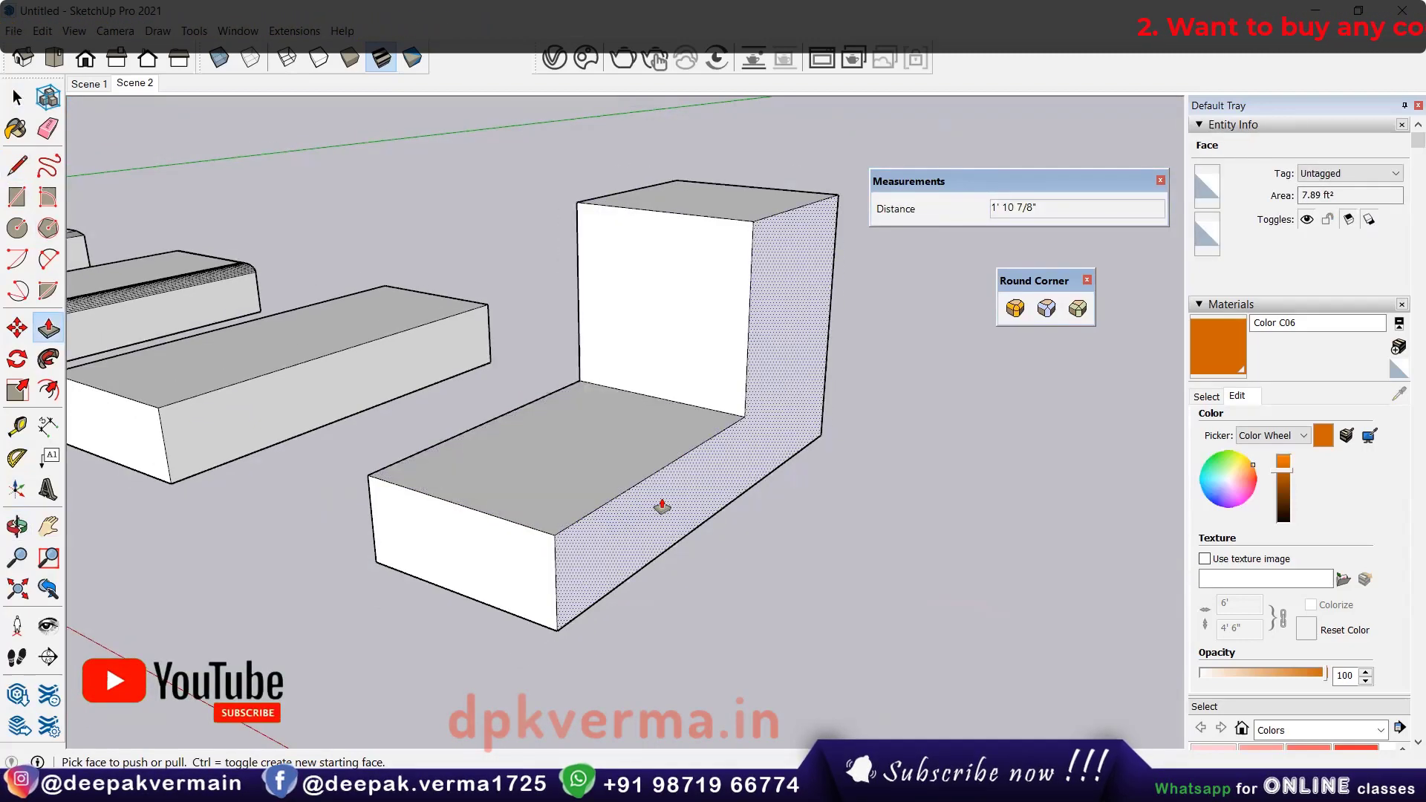
Split the seat face and push the front section back 8 3/16" to notch it.
{"action": "key", "text": "l"}
{"action": "left_click", "coordinate": [646, 477]}
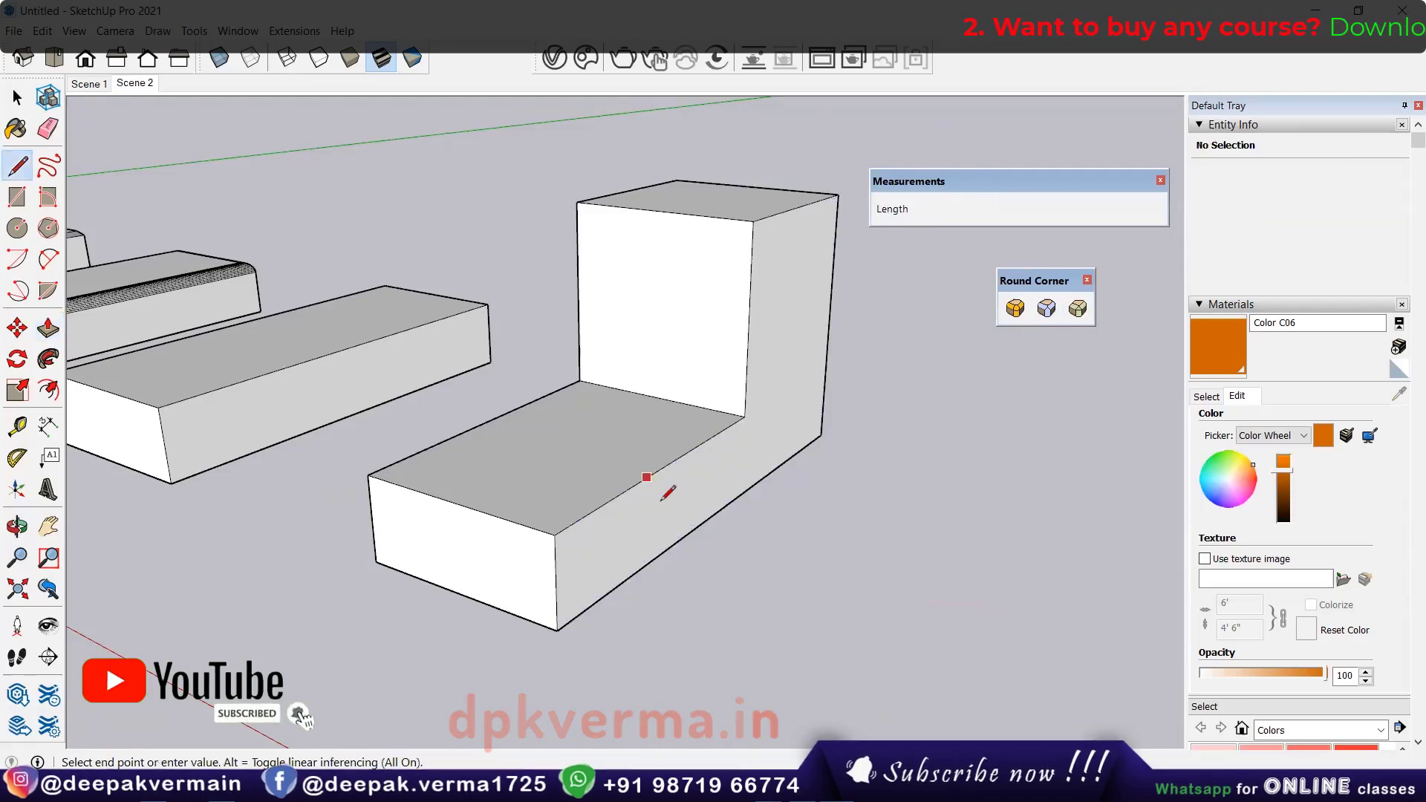
{"action": "type", "text": "10\""}
{"action": "key", "text": "p"}
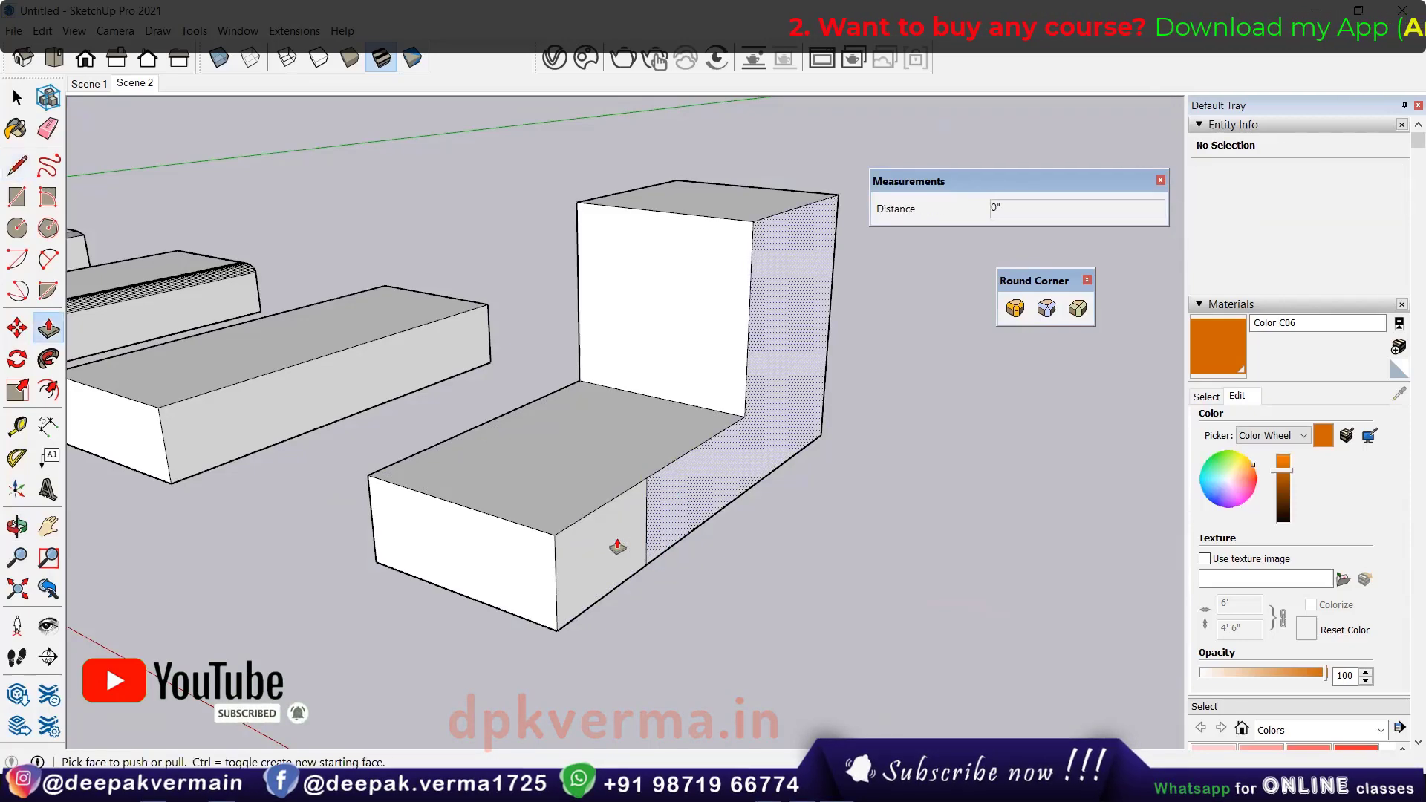
{"action": "left_click_drag", "start_coordinate": [614, 548], "coordinate": [684, 577]}
{"action": "scroll", "coordinate": [656, 398], "scroll_direction": "up", "scroll_amount": 2}
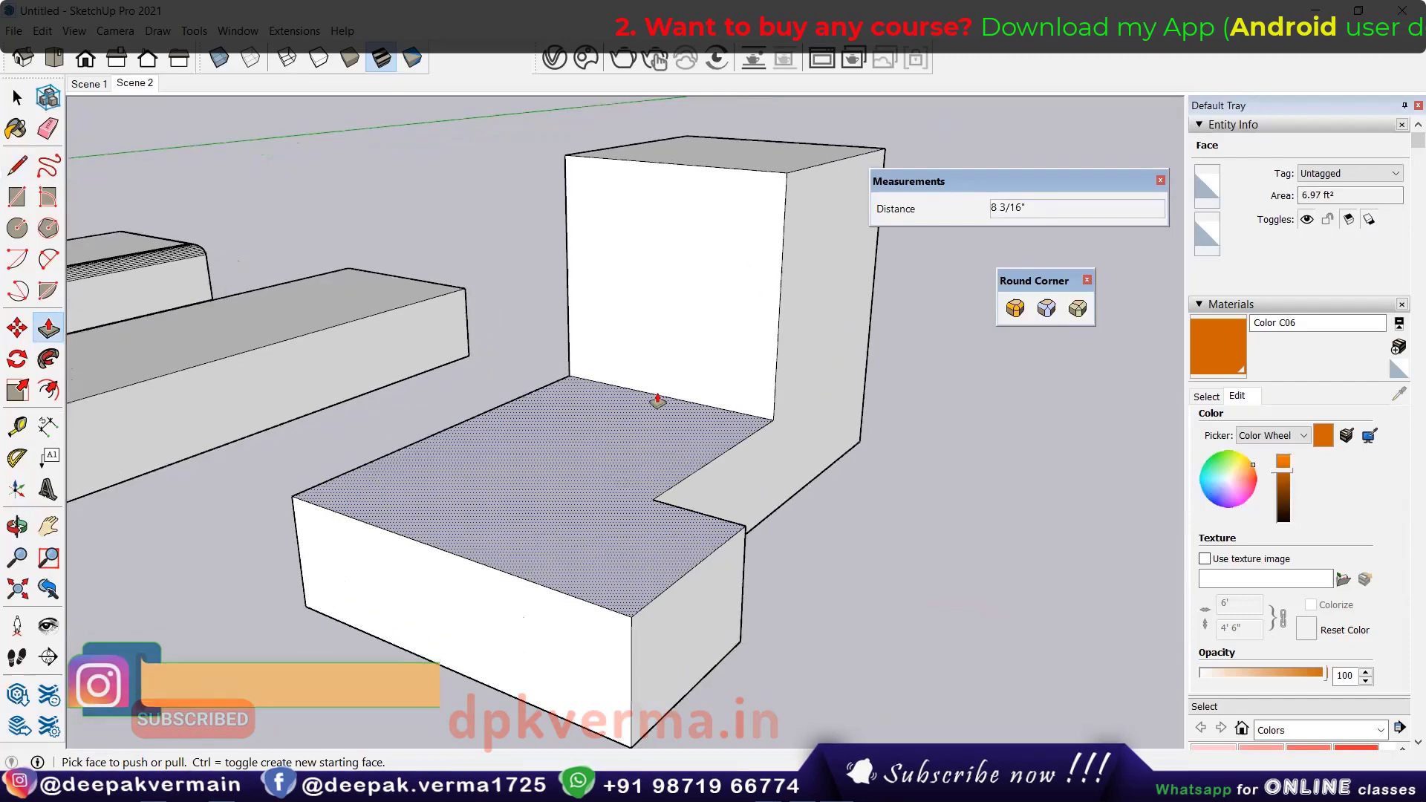
{"action": "left_click", "coordinate": [1015, 308]}
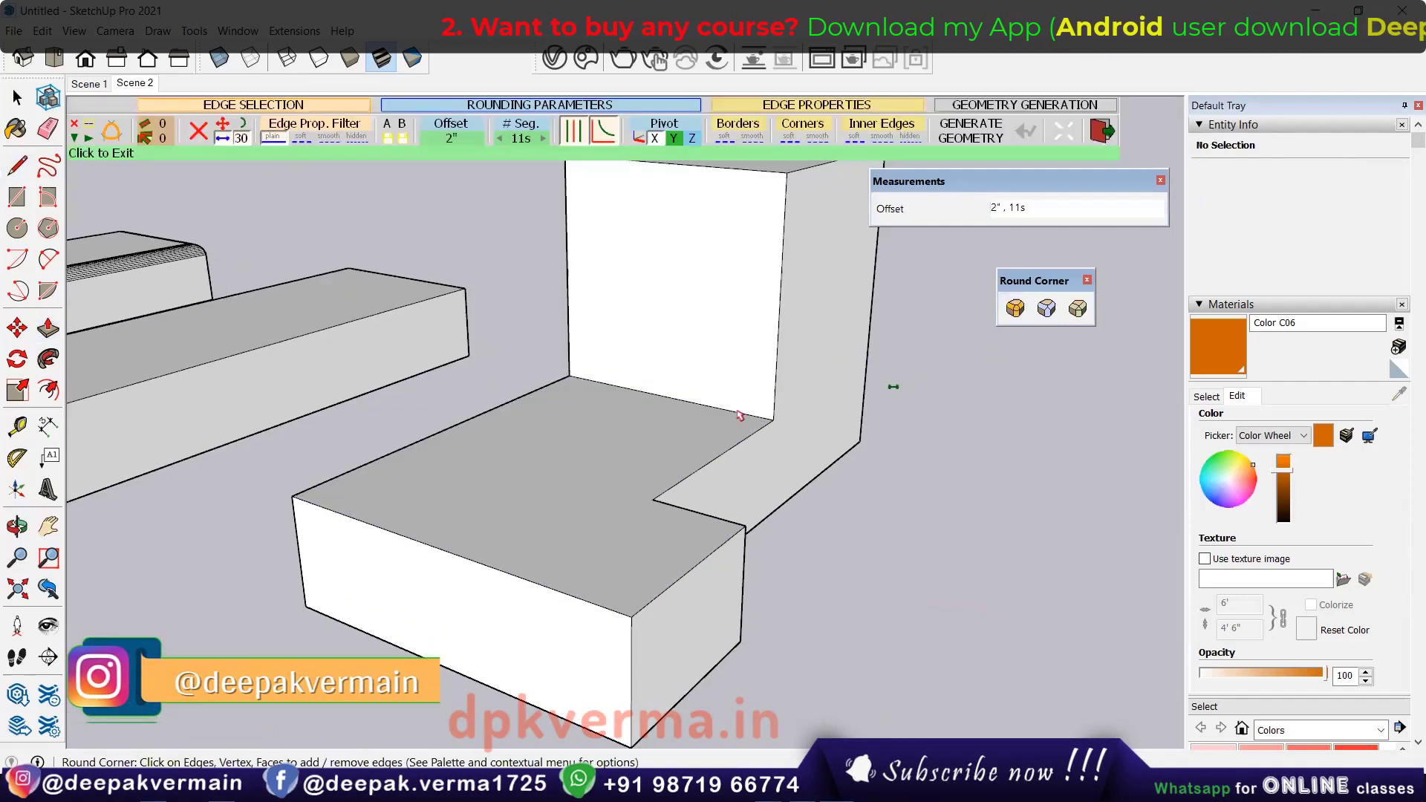
{"action": "left_click", "coordinate": [708, 413]}
{"action": "scroll", "coordinate": [708, 413], "scroll_direction": "down", "scroll_amount": 2}
{"action": "left_click", "coordinate": [728, 231]}
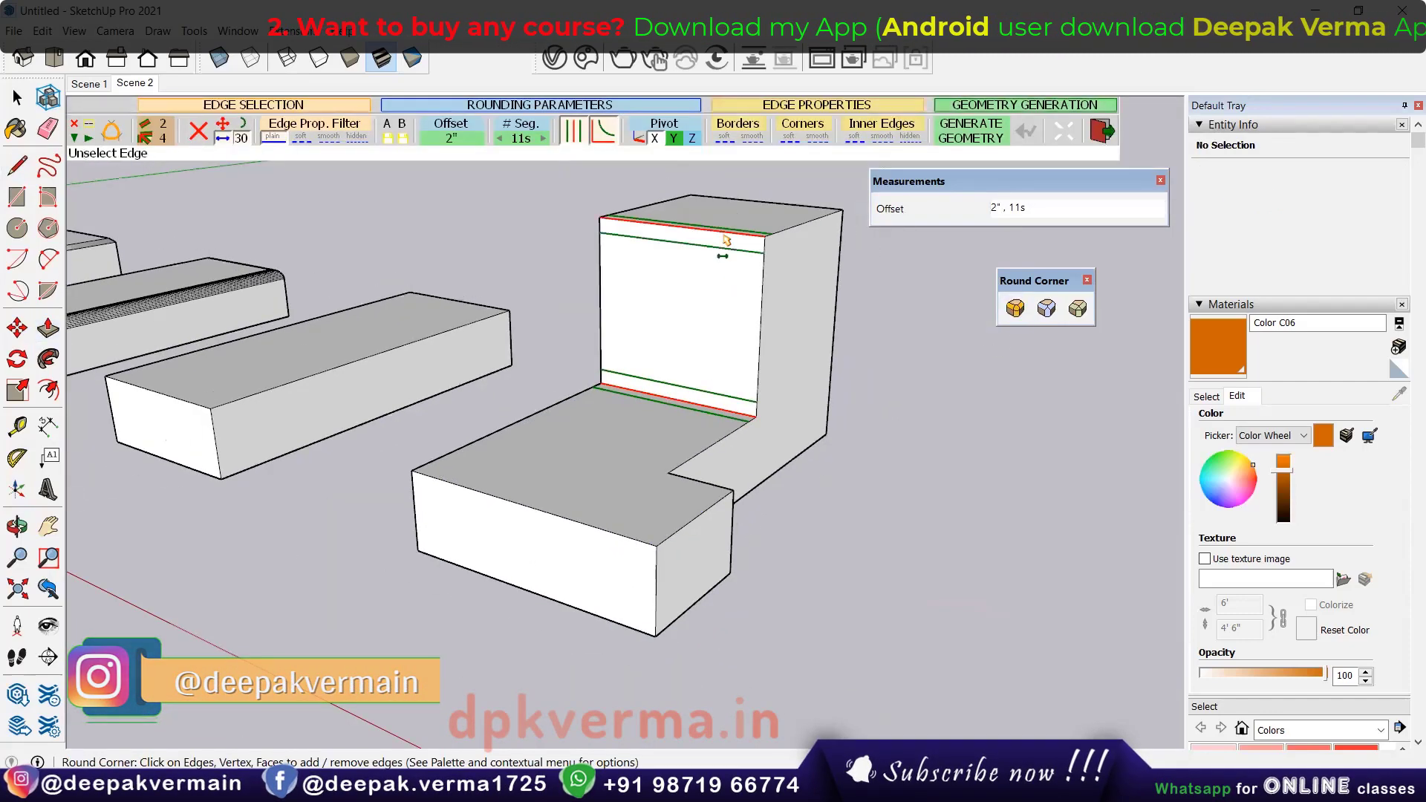
{"action": "left_click", "coordinate": [595, 537]}
{"action": "mouse_move", "coordinate": [589, 540]}
{"action": "middle_mouse_down"}
{"action": "mouse_move", "coordinate": [176, 418]}
{"action": "mouse_move", "coordinate": [938, 557]}
{"action": "middle_mouse_up"}
{"action": "key", "text": "Return"}
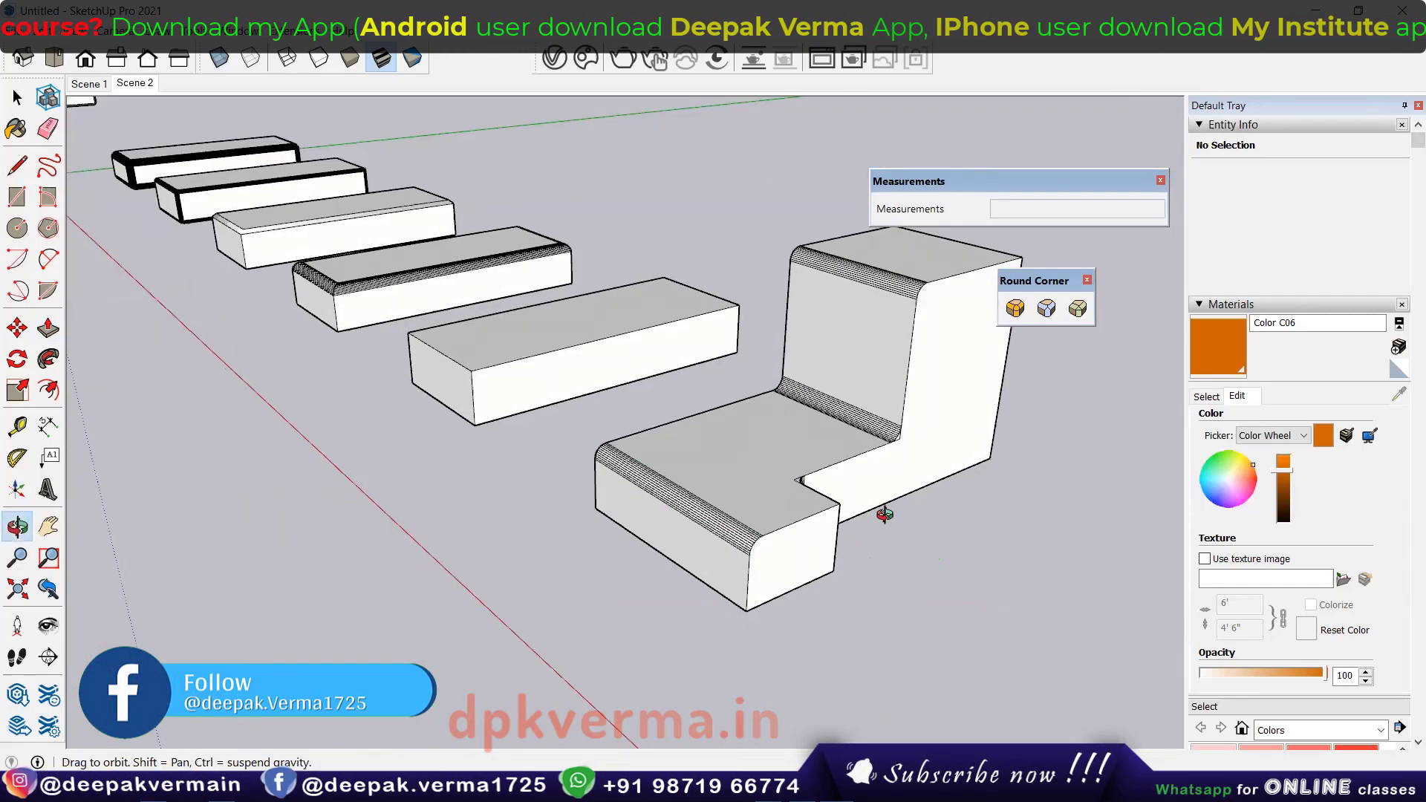
{"action": "mouse_move", "coordinate": [882, 510]}
{"action": "middle_mouse_down"}
{"action": "mouse_move", "coordinate": [548, 589]}
{"action": "mouse_move", "coordinate": [770, 449]}
{"action": "middle_mouse_up"}
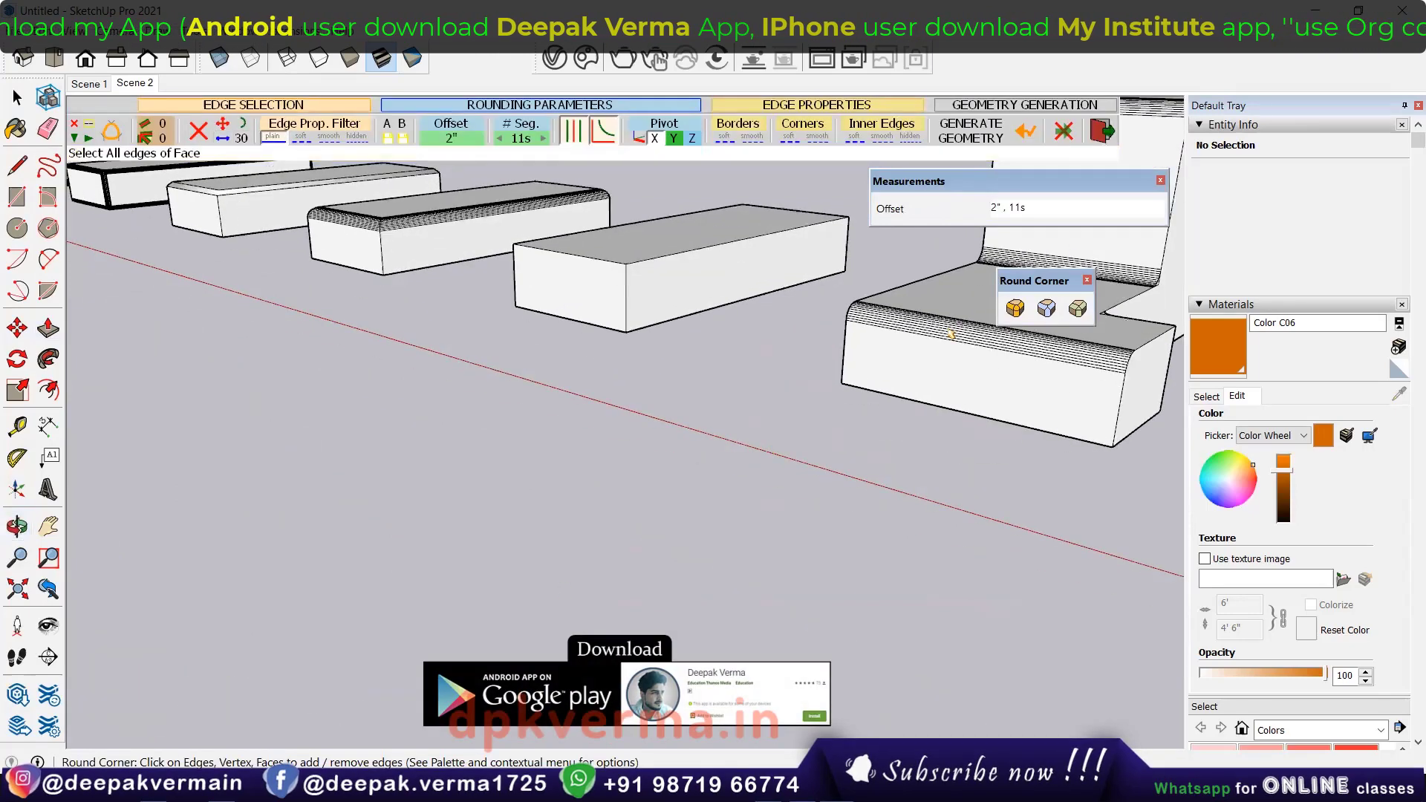
{"action": "left_click", "coordinate": [1067, 134]}
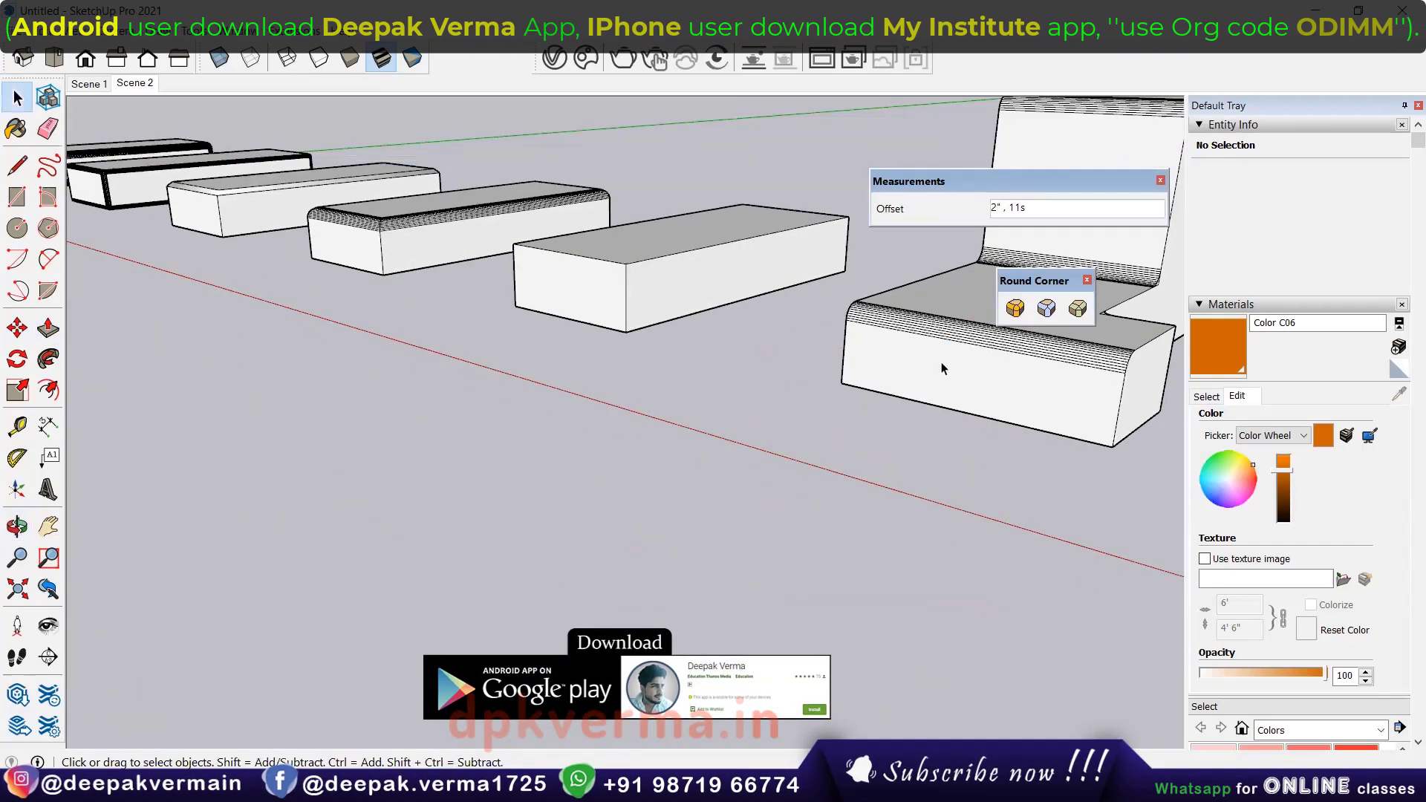
{"action": "mouse_move", "coordinate": [939, 360]}
{"action": "middle_mouse_down"}
{"action": "mouse_move", "coordinate": [545, 471]}
{"action": "mouse_move", "coordinate": [750, 371]}
{"action": "middle_mouse_up"}
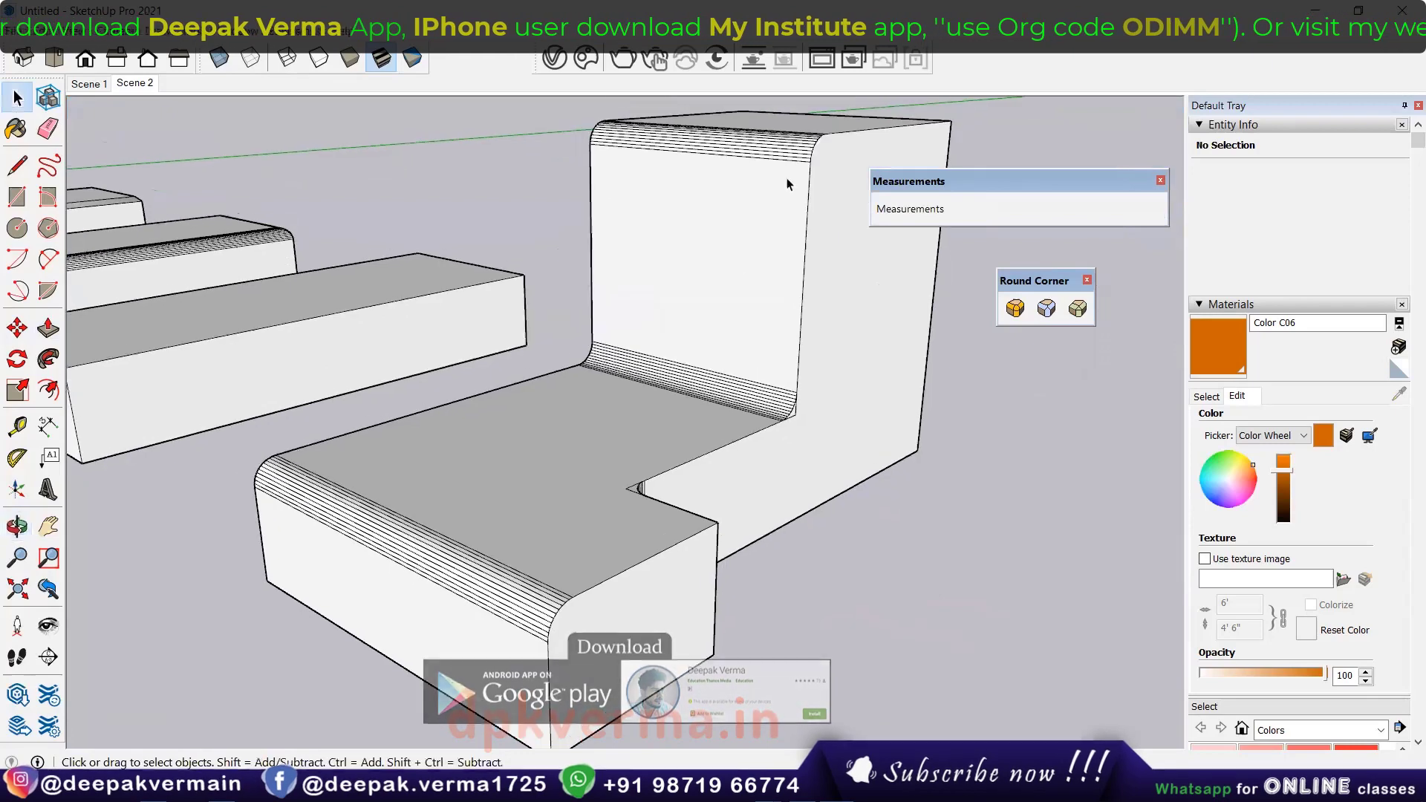
{"action": "scroll", "coordinate": [749, 380], "scroll_direction": "up", "scroll_amount": 3}
{"action": "scroll", "coordinate": [802, 419], "scroll_direction": "up", "scroll_amount": 2}
{"action": "scroll", "coordinate": [780, 410], "scroll_direction": "up", "scroll_amount": 2}
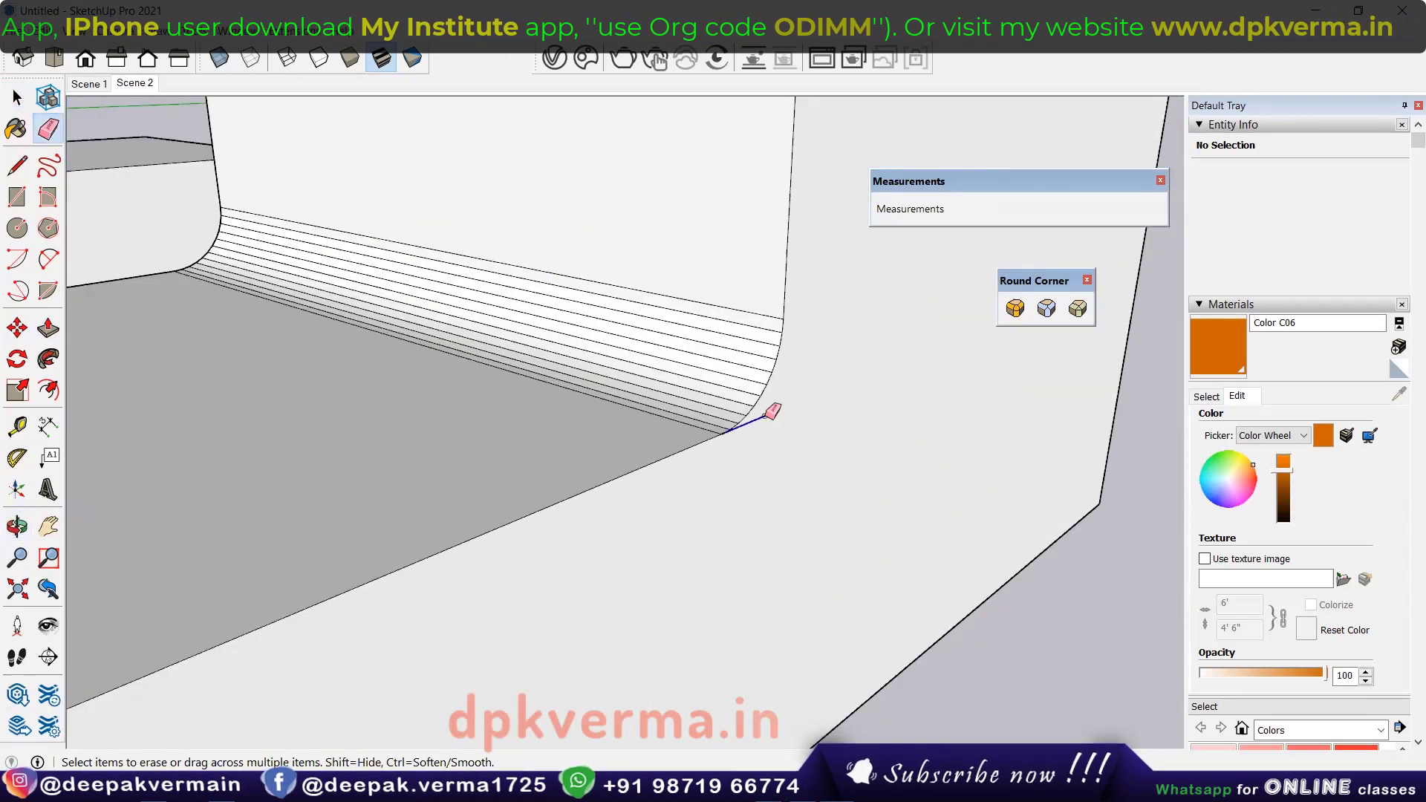
{"action": "scroll", "coordinate": [772, 412], "scroll_direction": "down", "scroll_amount": 1}
{"action": "scroll", "coordinate": [772, 419], "scroll_direction": "down", "scroll_amount": 2}
{"action": "scroll", "coordinate": [772, 419], "scroll_direction": "down", "scroll_amount": 2}
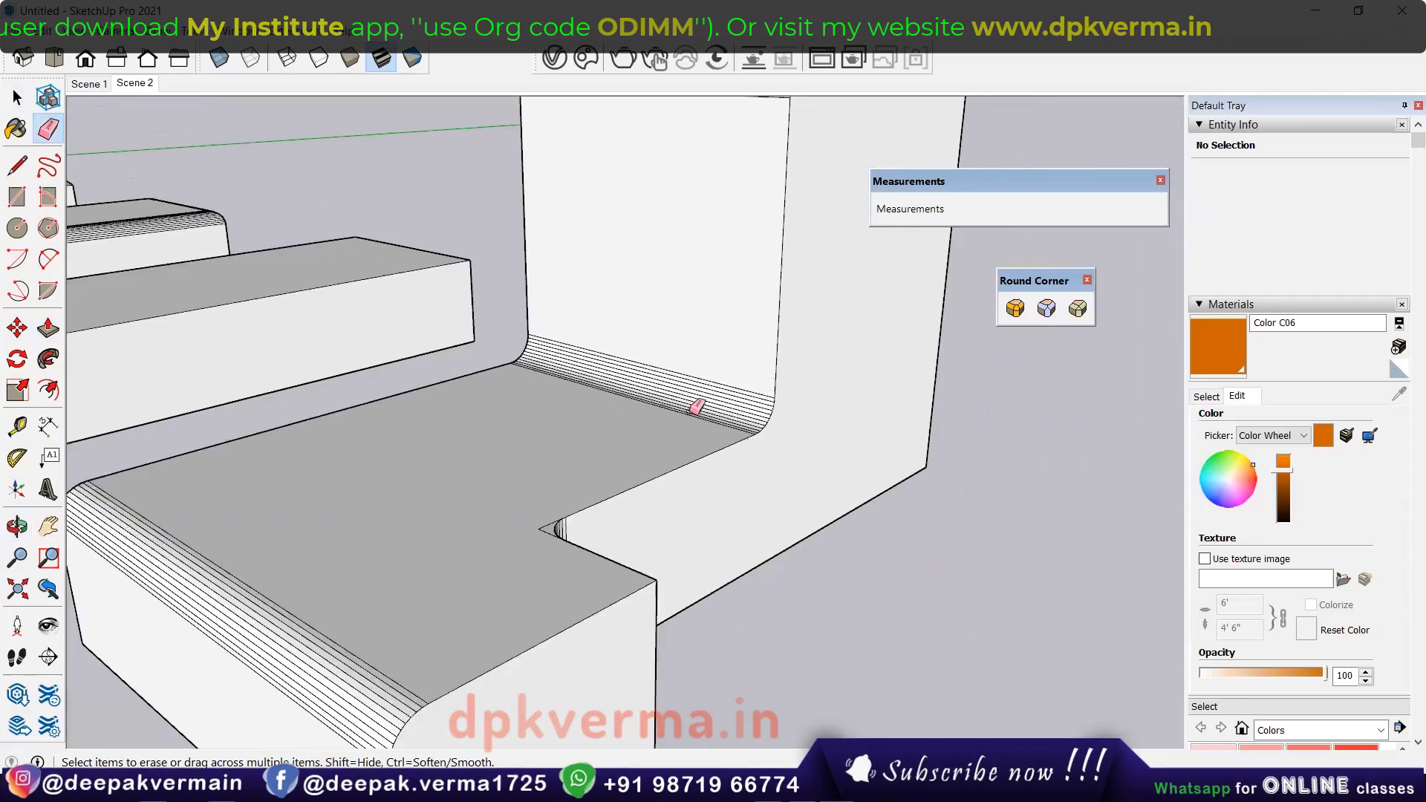
{"action": "key", "text": "ctrl+z"}
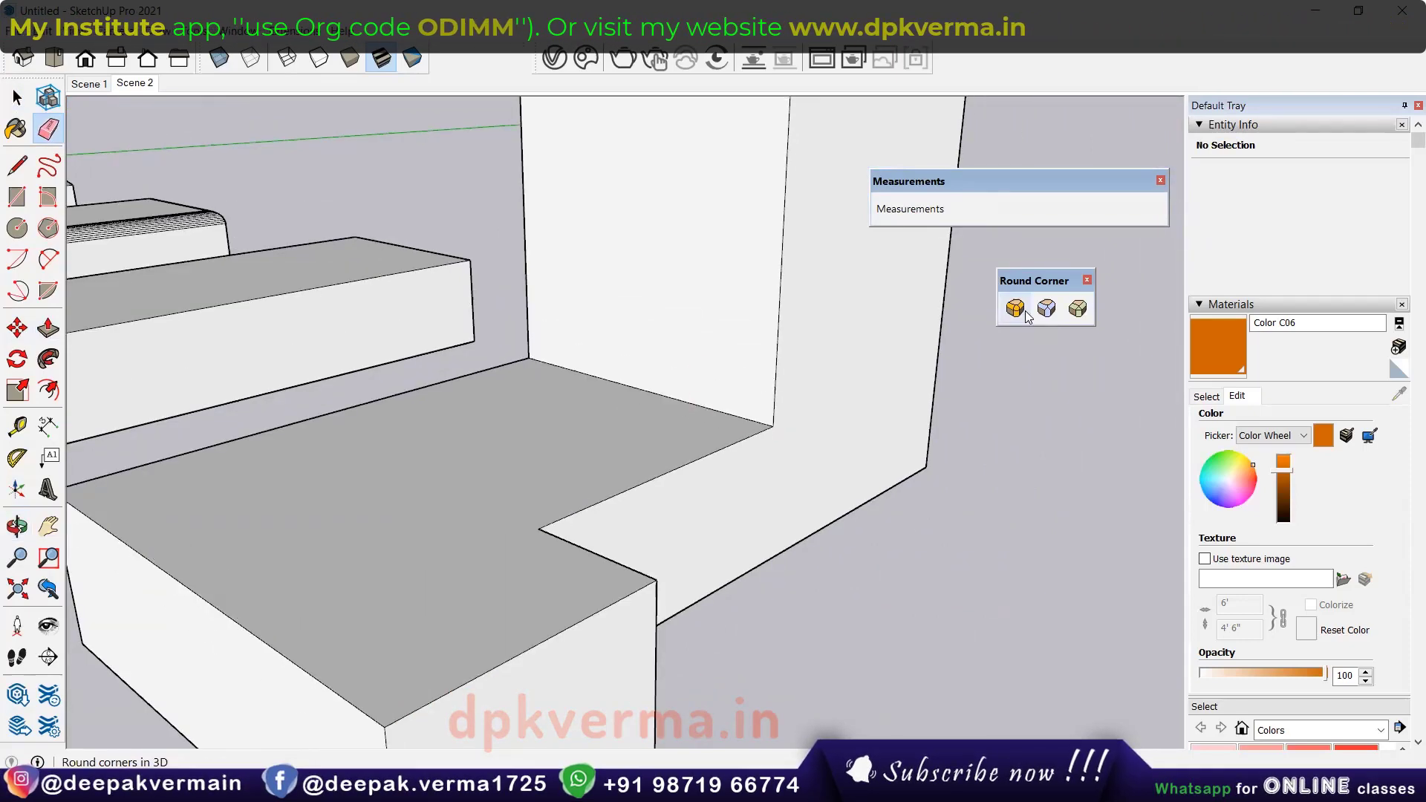
Round the L-block's wall-top, inner-corner and seat-front edges at 2" with 11 segments.
{"action": "left_click", "coordinate": [1026, 312]}
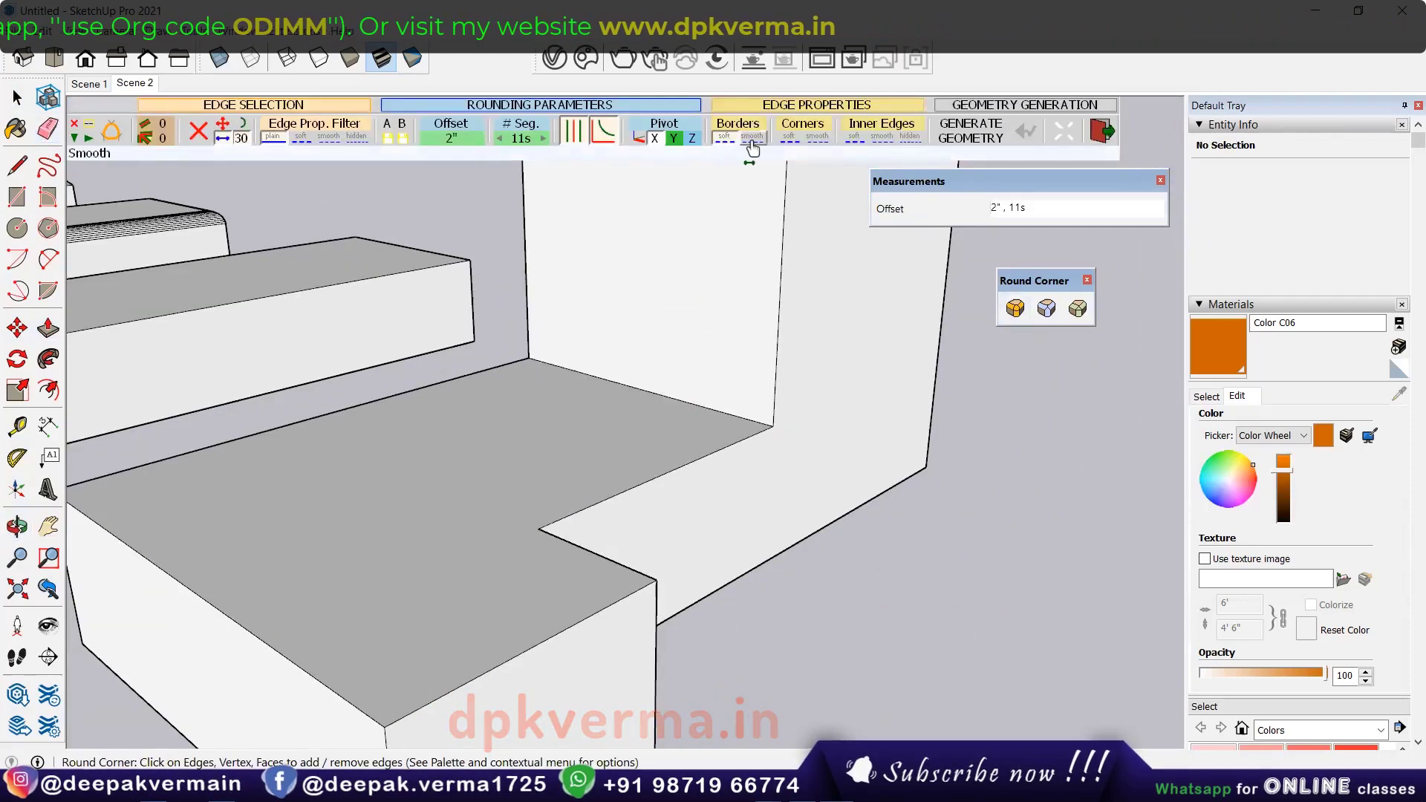
{"action": "left_click", "coordinate": [711, 413]}
{"action": "left_click", "coordinate": [236, 661]}
{"action": "middle_click_drag", "start_coordinate": [248, 654], "coordinate": [635, 228]}
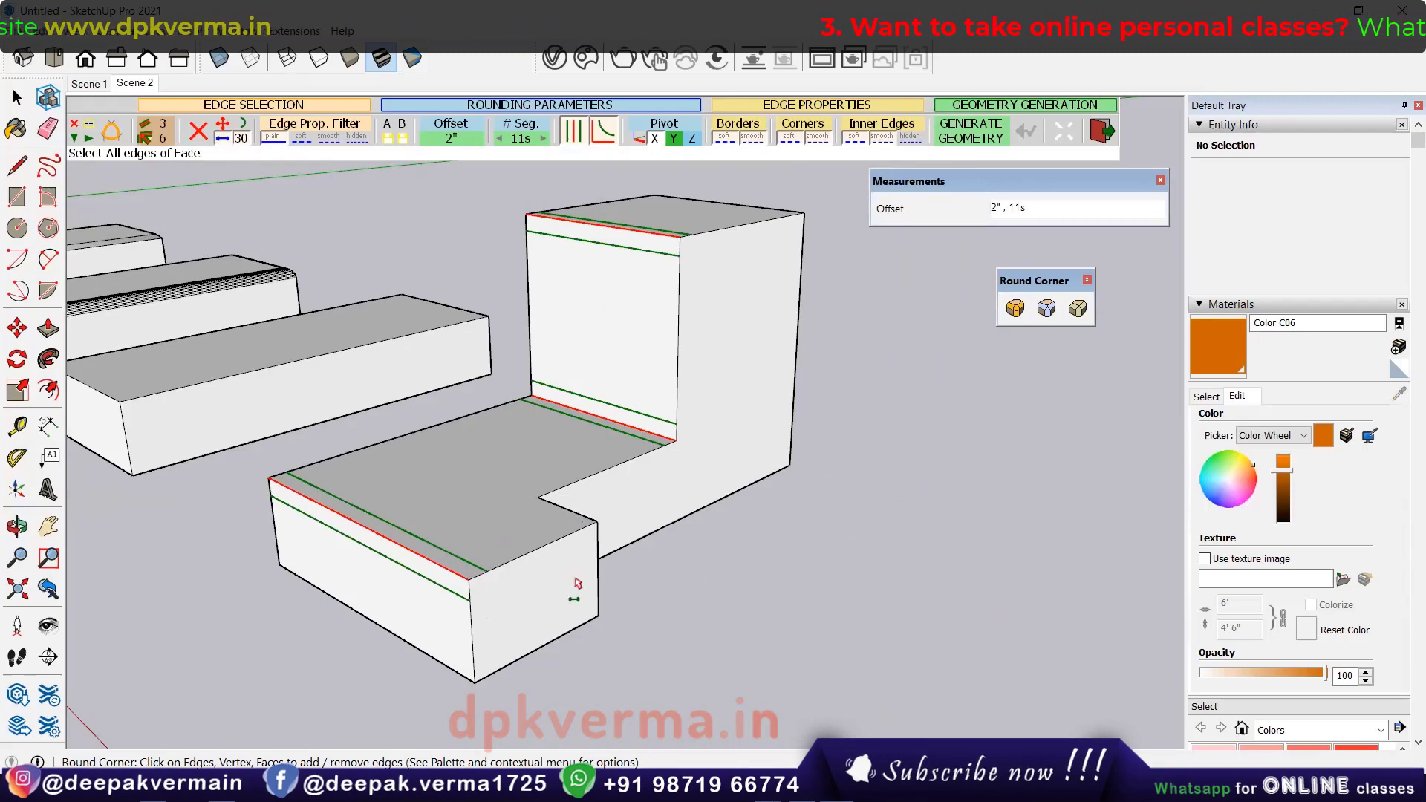
{"action": "left_click", "coordinate": [679, 568]}
{"action": "scroll", "coordinate": [643, 398], "scroll_direction": "up", "scroll_amount": 3}
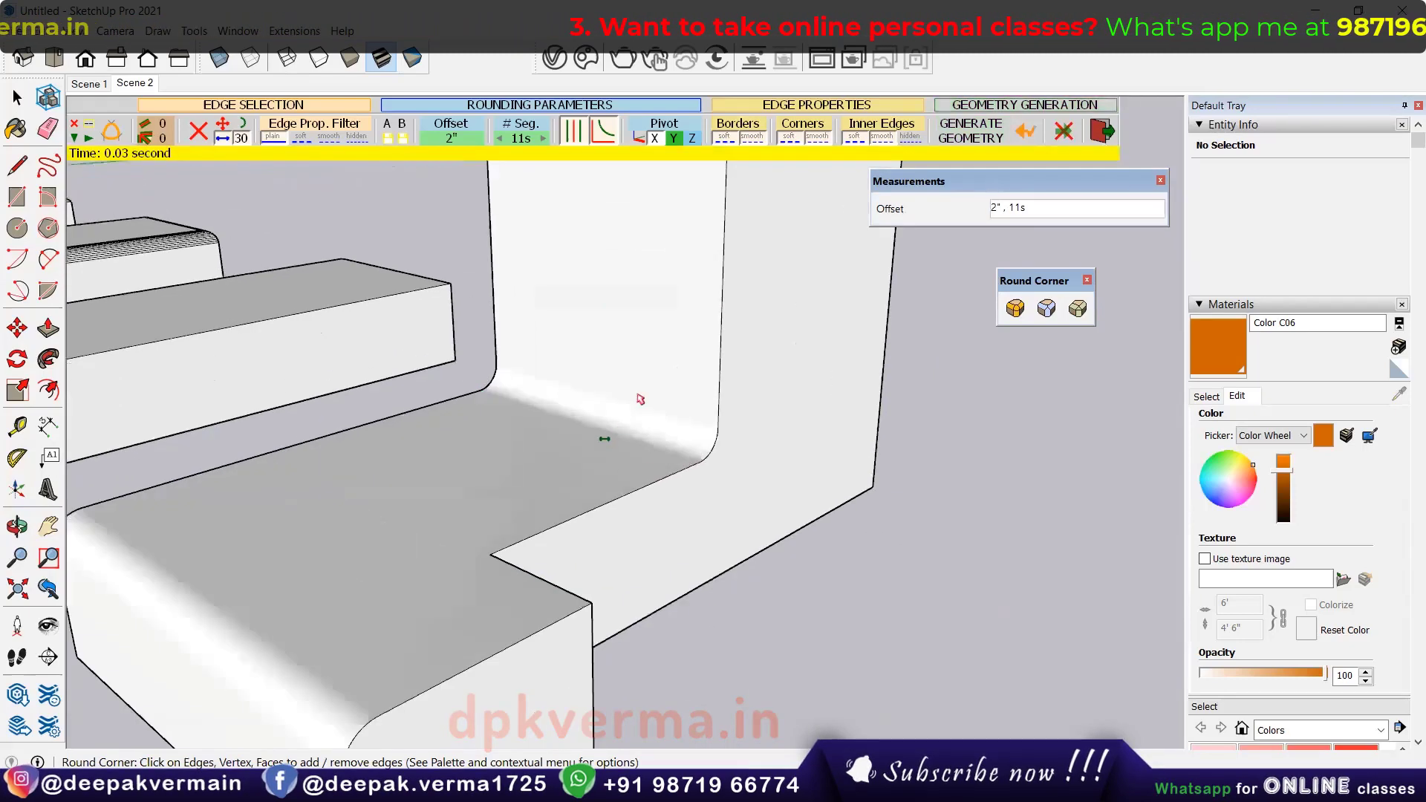
{"action": "scroll", "coordinate": [681, 264], "scroll_direction": "down", "scroll_amount": 2}
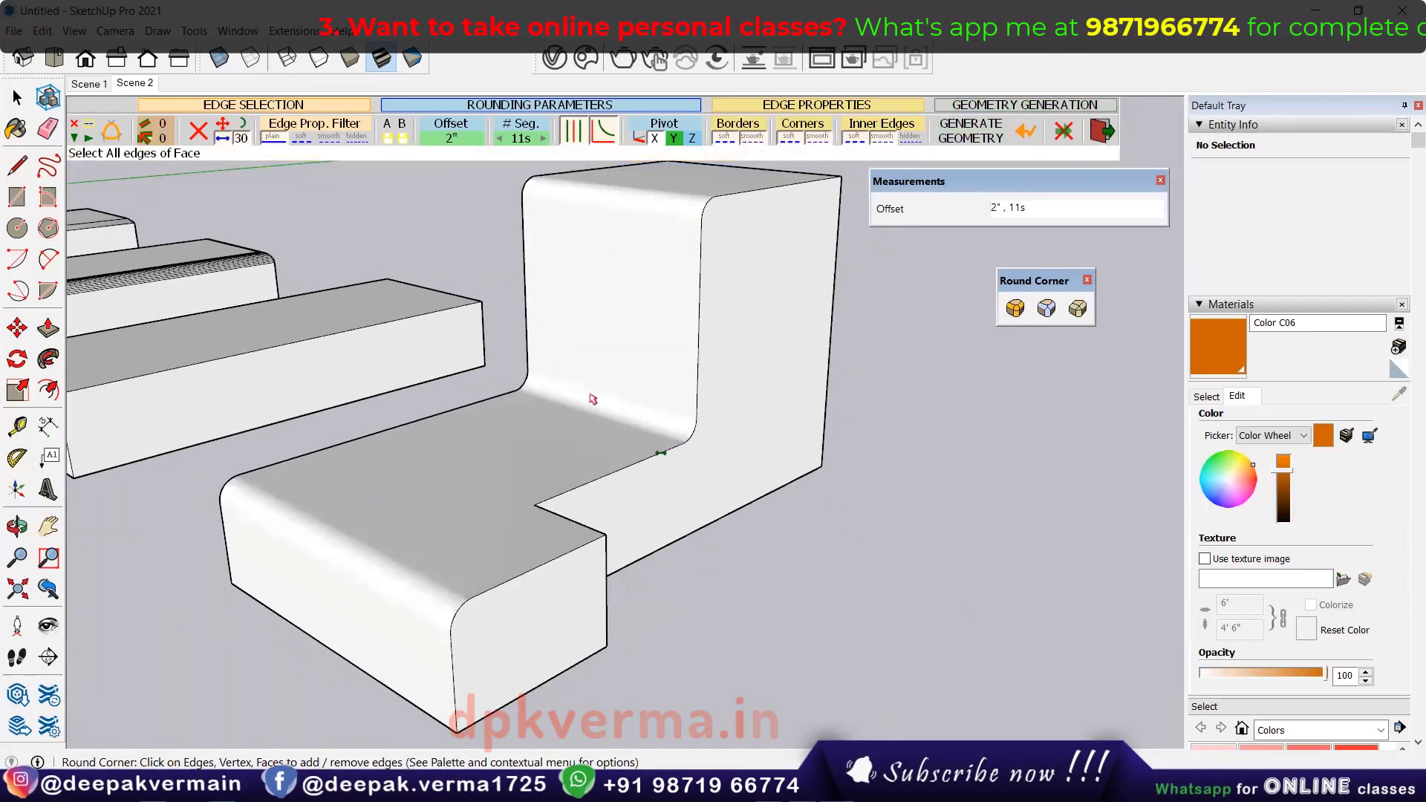
Turn on View > Hidden Geometry and orbit to face the row of boxes.
{"action": "left_click", "coordinate": [74, 32]}
{"action": "left_click", "coordinate": [87, 92]}
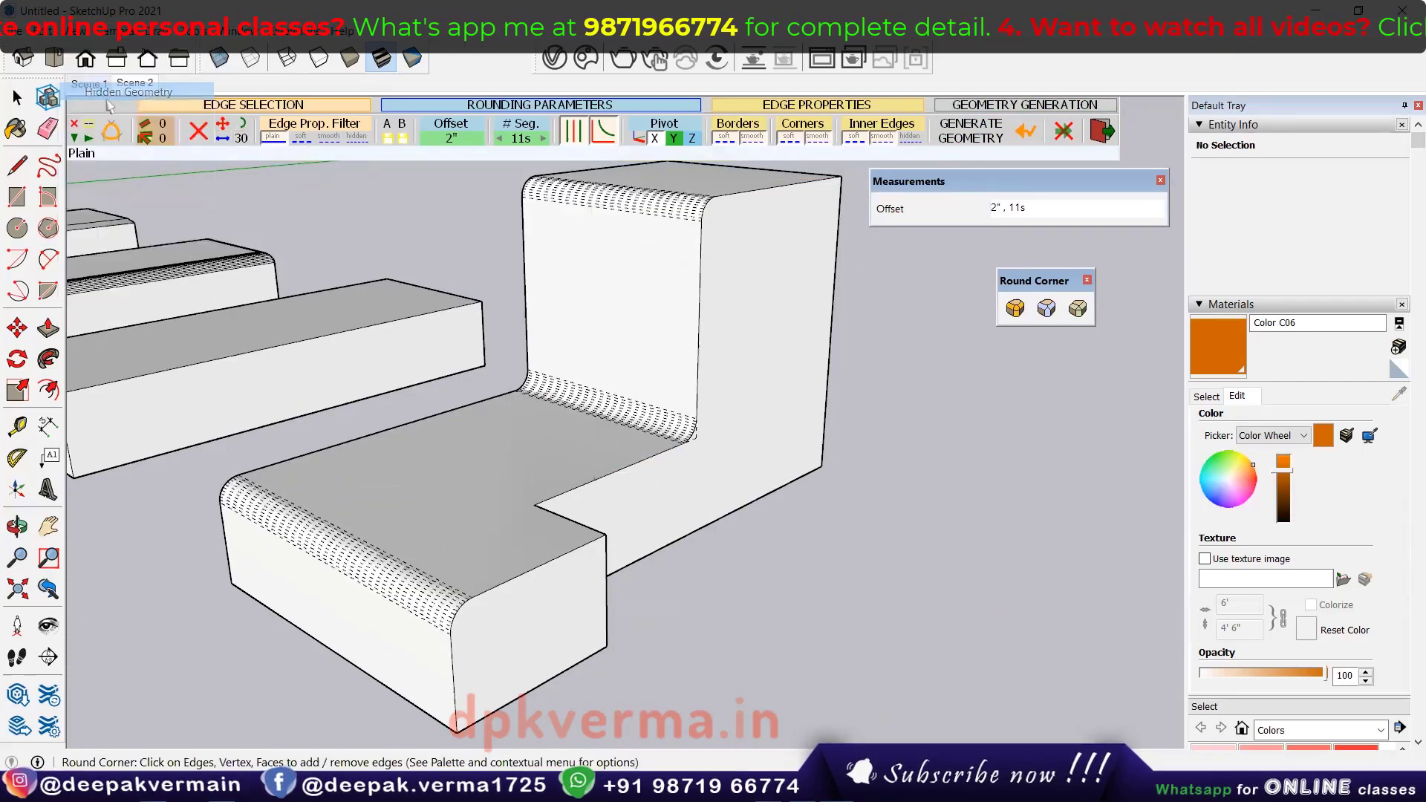
{"action": "scroll", "coordinate": [672, 376], "scroll_direction": "up", "scroll_amount": 2}
{"action": "scroll", "coordinate": [673, 374], "scroll_direction": "up", "scroll_amount": 1}
{"action": "scroll", "coordinate": [646, 379], "scroll_direction": "down", "scroll_amount": 3}
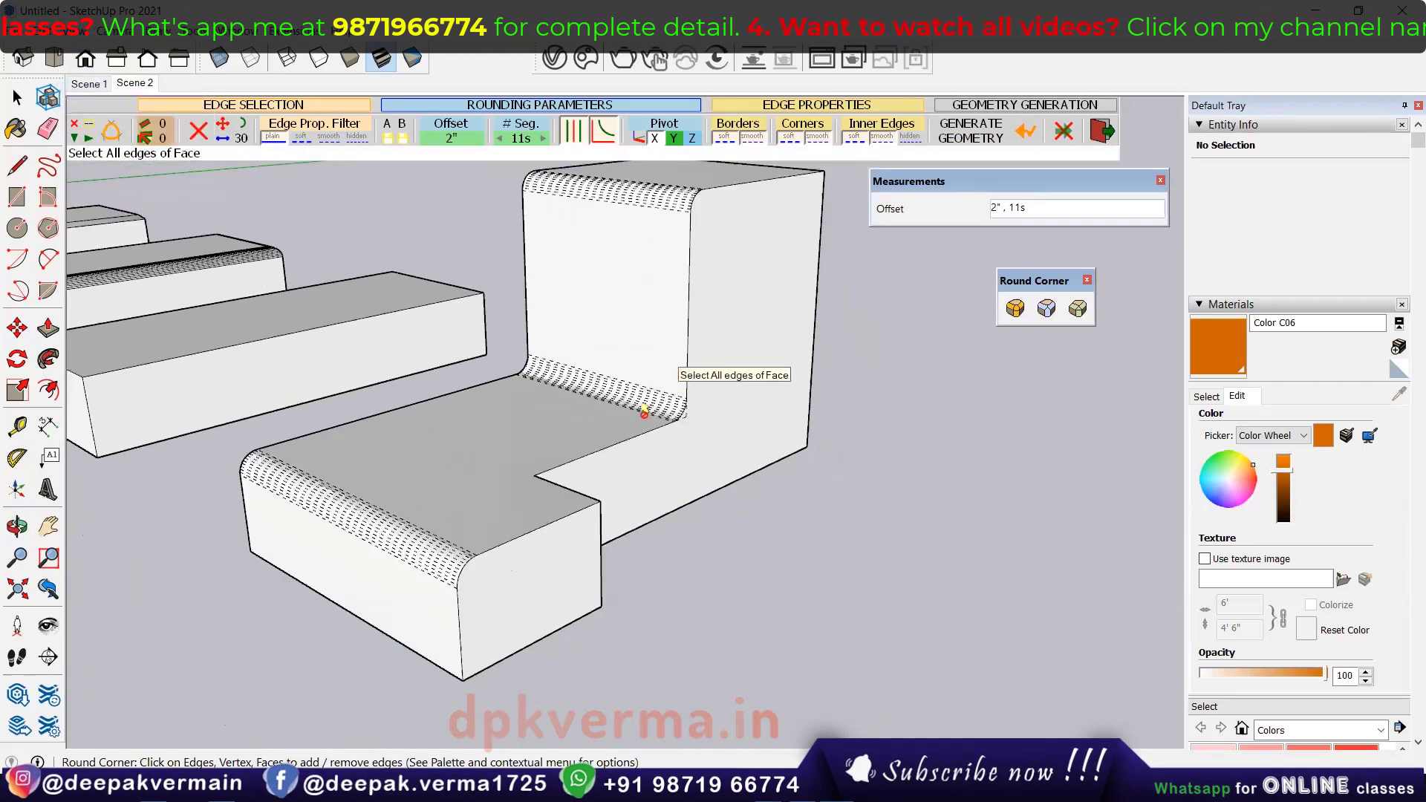
{"action": "scroll", "coordinate": [624, 409], "scroll_direction": "down", "scroll_amount": 2}
{"action": "scroll", "coordinate": [669, 439], "scroll_direction": "down", "scroll_amount": 1}
{"action": "scroll", "coordinate": [706, 453], "scroll_direction": "up", "scroll_amount": 2}
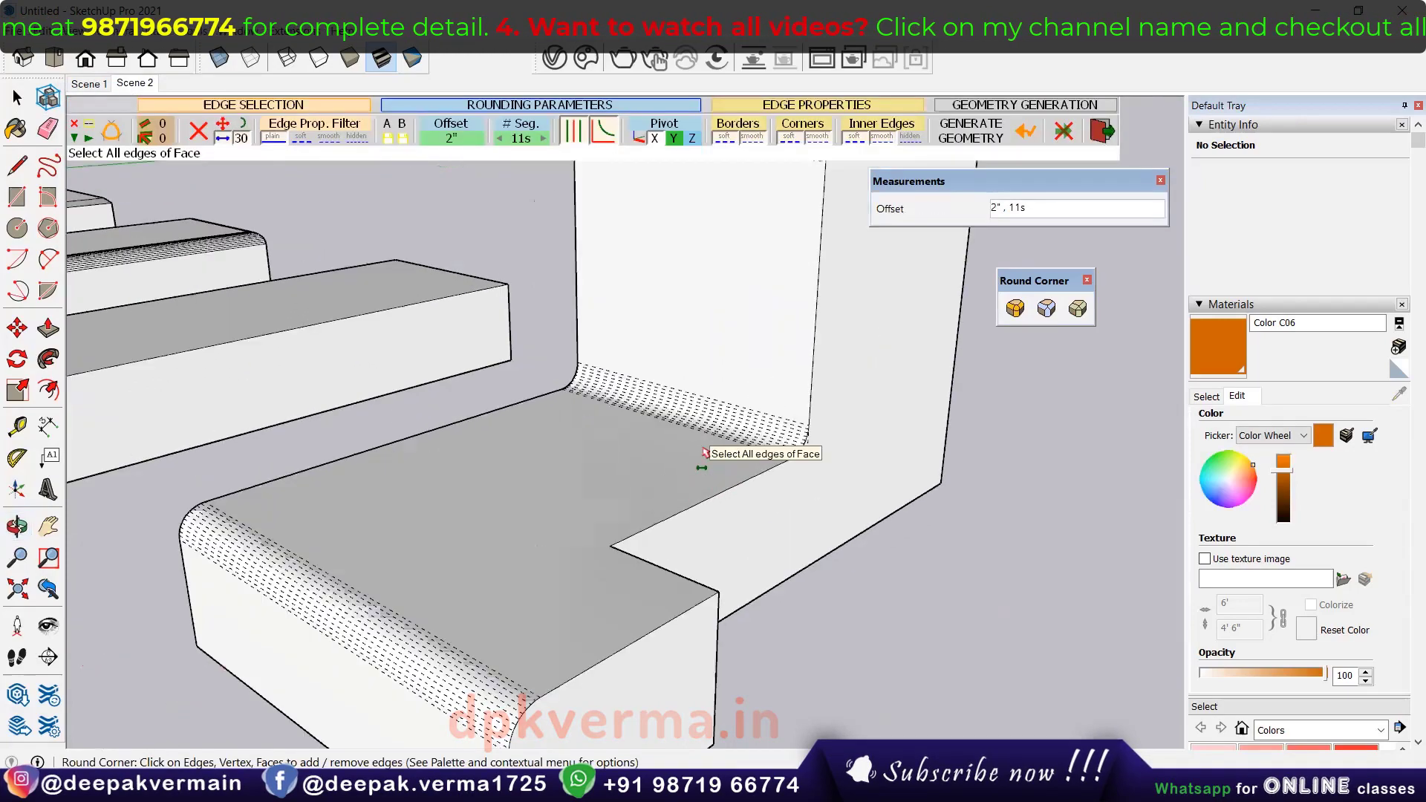
{"action": "scroll", "coordinate": [707, 454], "scroll_direction": "down", "scroll_amount": 2}
{"action": "scroll", "coordinate": [706, 454], "scroll_direction": "down", "scroll_amount": 2}
{"action": "middle_click_drag", "start_coordinate": [636, 484], "coordinate": [522, 436]}
{"action": "scroll", "coordinate": [526, 438], "scroll_direction": "up", "scroll_amount": 2}
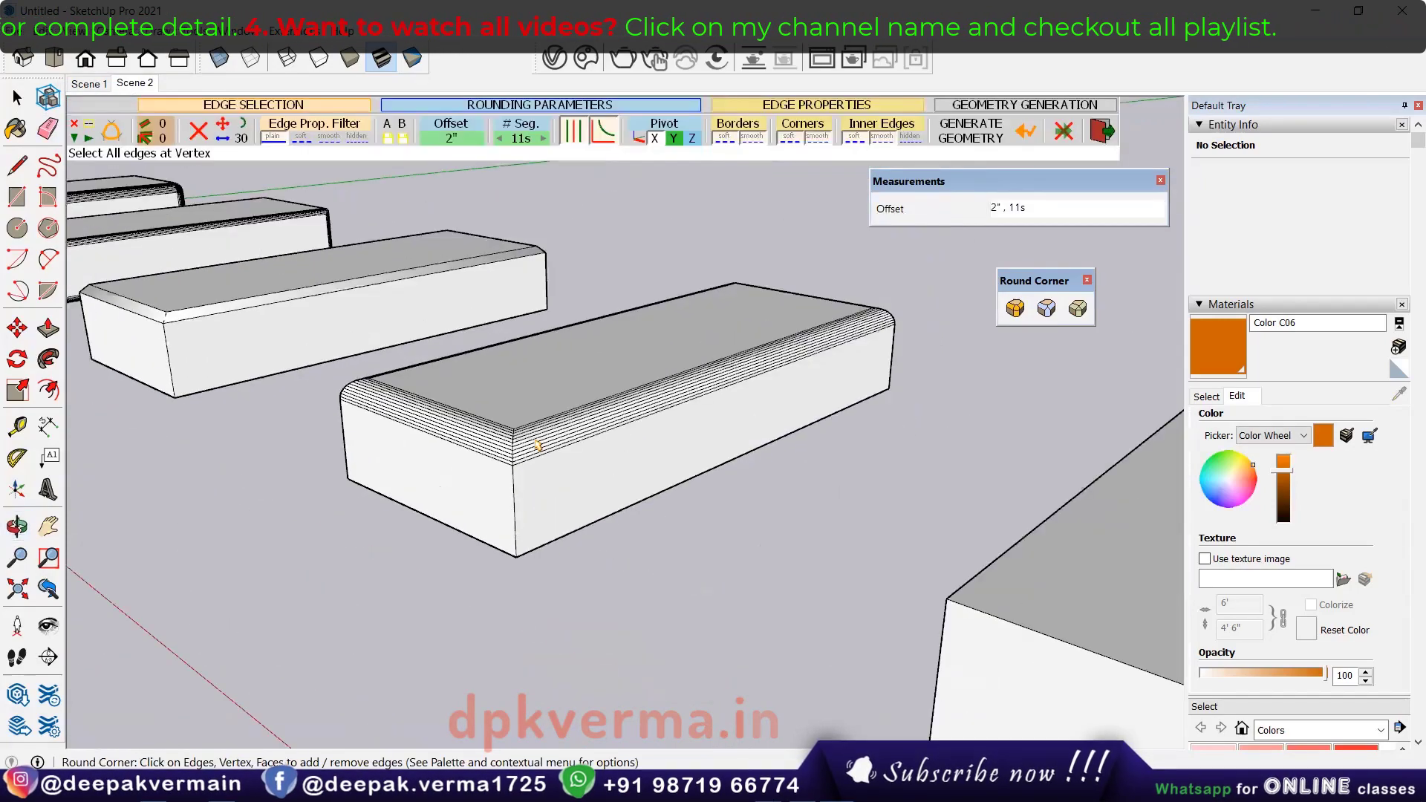
Soften the leftover fillet lines along the fourth box's rounded long edge with the Eraser.
{"action": "scroll", "coordinate": [532, 442], "scroll_direction": "up", "scroll_amount": 3}
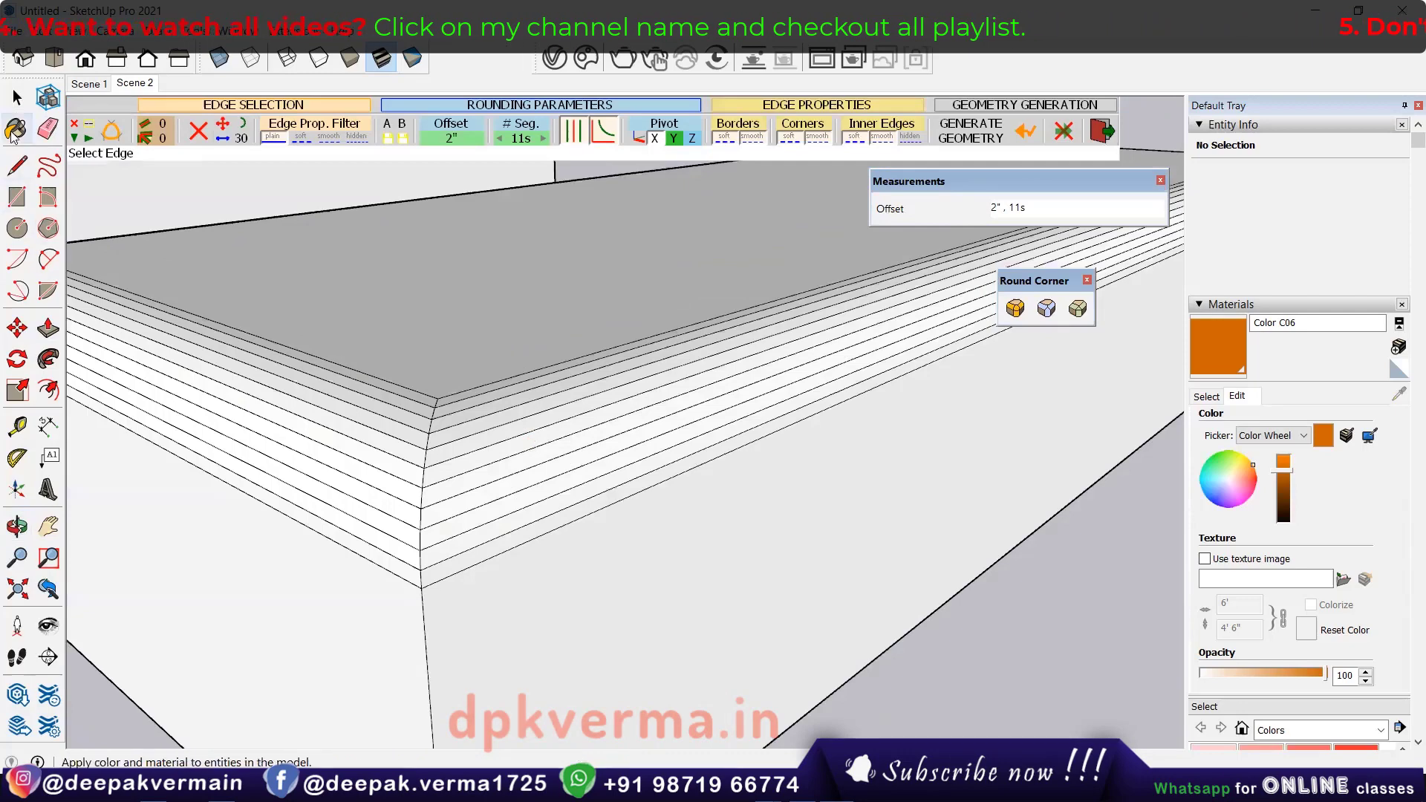
{"action": "left_click", "coordinate": [48, 129]}
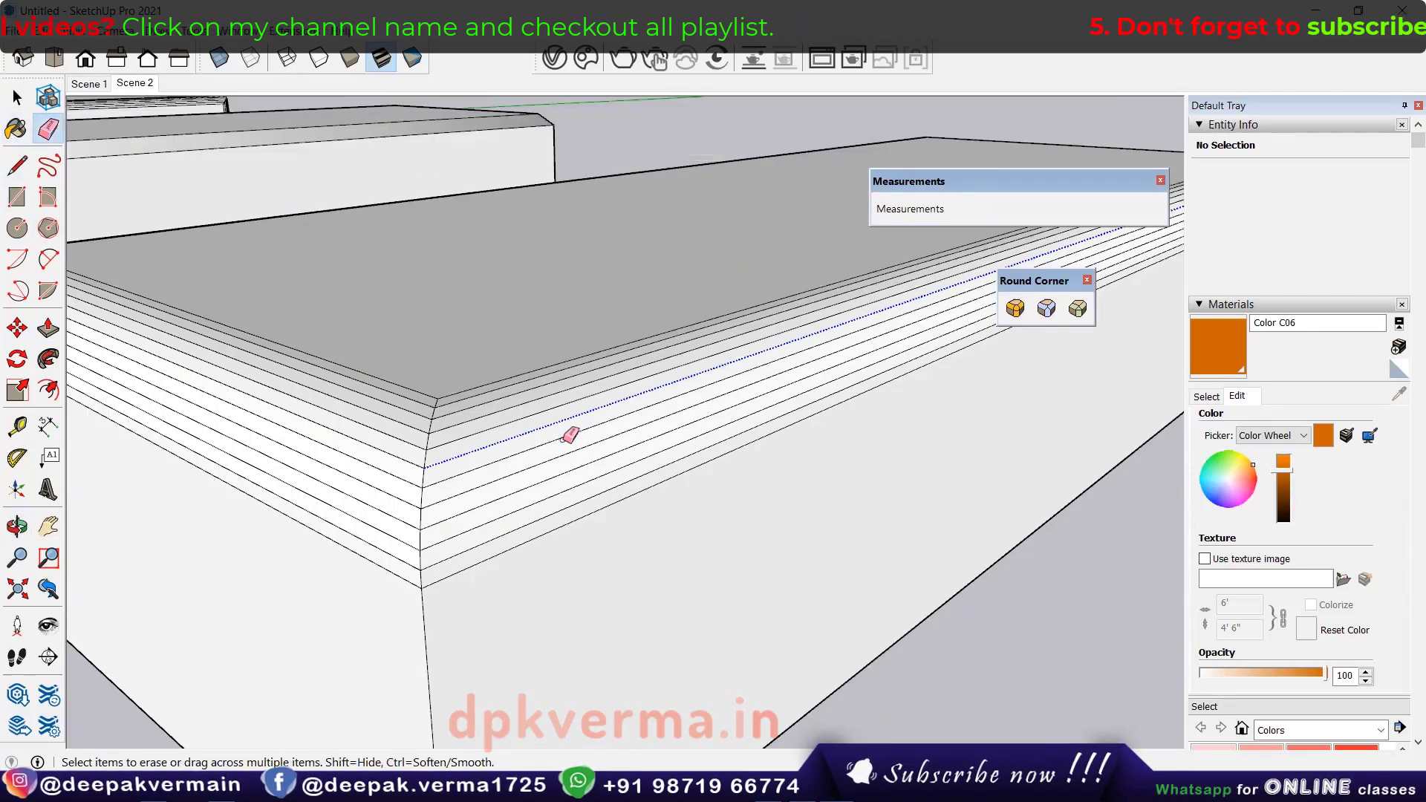
{"action": "mouse_move", "coordinate": [570, 435]}
{"action": "left_mouse_down", "text": "ctrl"}
{"action": "mouse_move", "coordinate": [616, 491]}
{"action": "mouse_move", "coordinate": [927, 563]}
{"action": "left_mouse_up", "text": "ctrl"}
{"action": "key", "text": "space"}
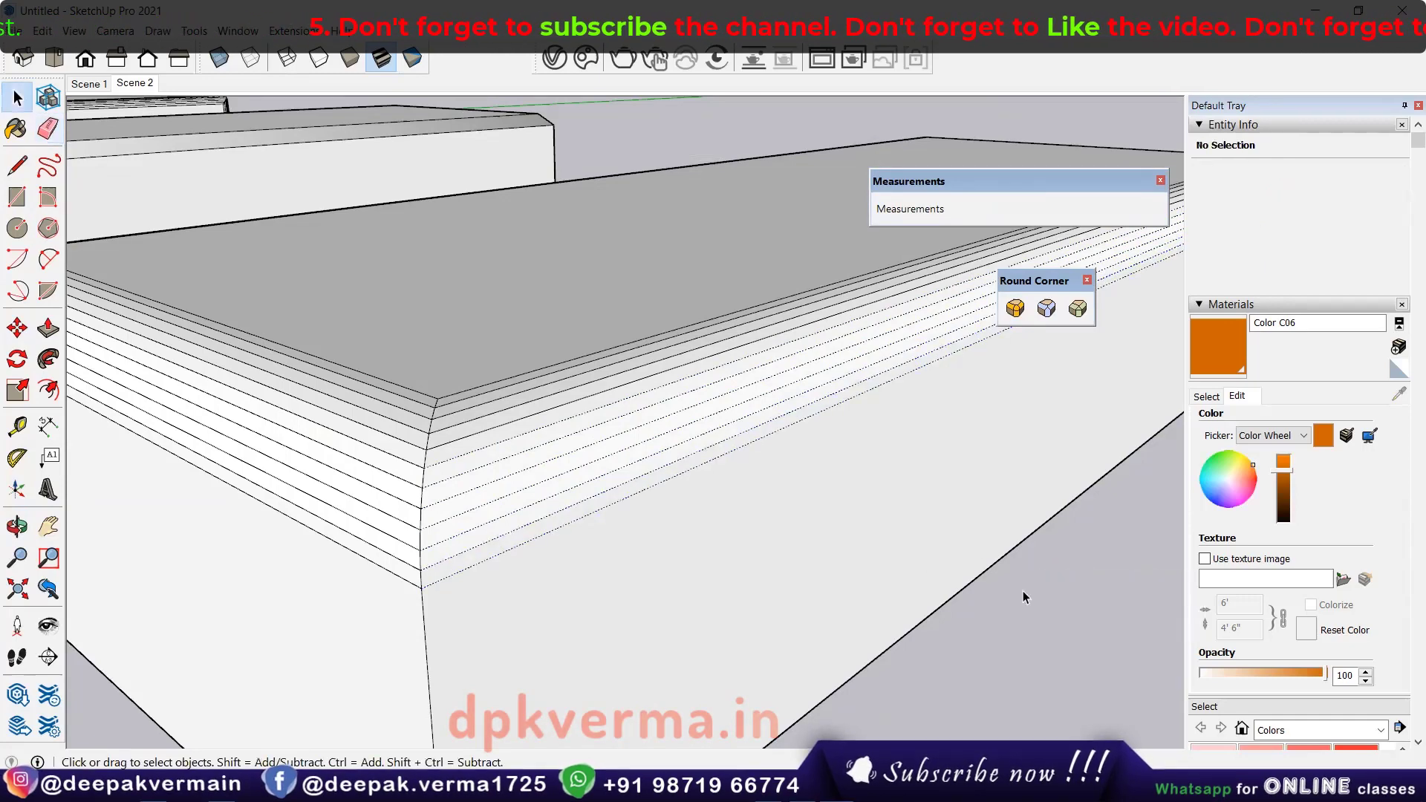
Turn off Hidden Geometry in the View menu and zoom back out.
{"action": "left_click", "coordinate": [73, 30]}
{"action": "left_click", "coordinate": [126, 92]}
{"action": "scroll", "coordinate": [563, 413], "scroll_direction": "down", "scroll_amount": 3}
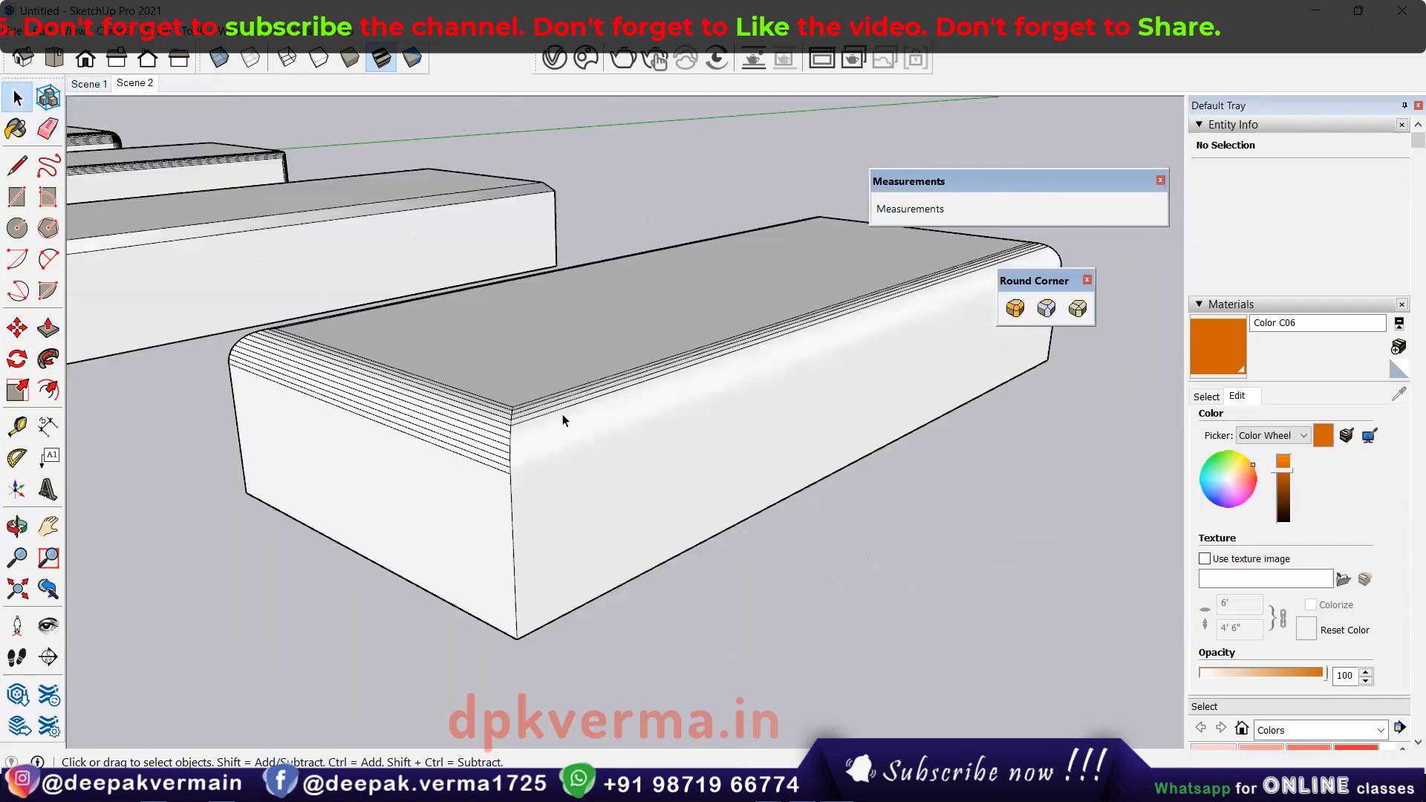
{"action": "scroll", "coordinate": [563, 413], "scroll_direction": "down", "scroll_amount": 3}
{"action": "scroll", "coordinate": [563, 413], "scroll_direction": "down", "scroll_amount": 3}
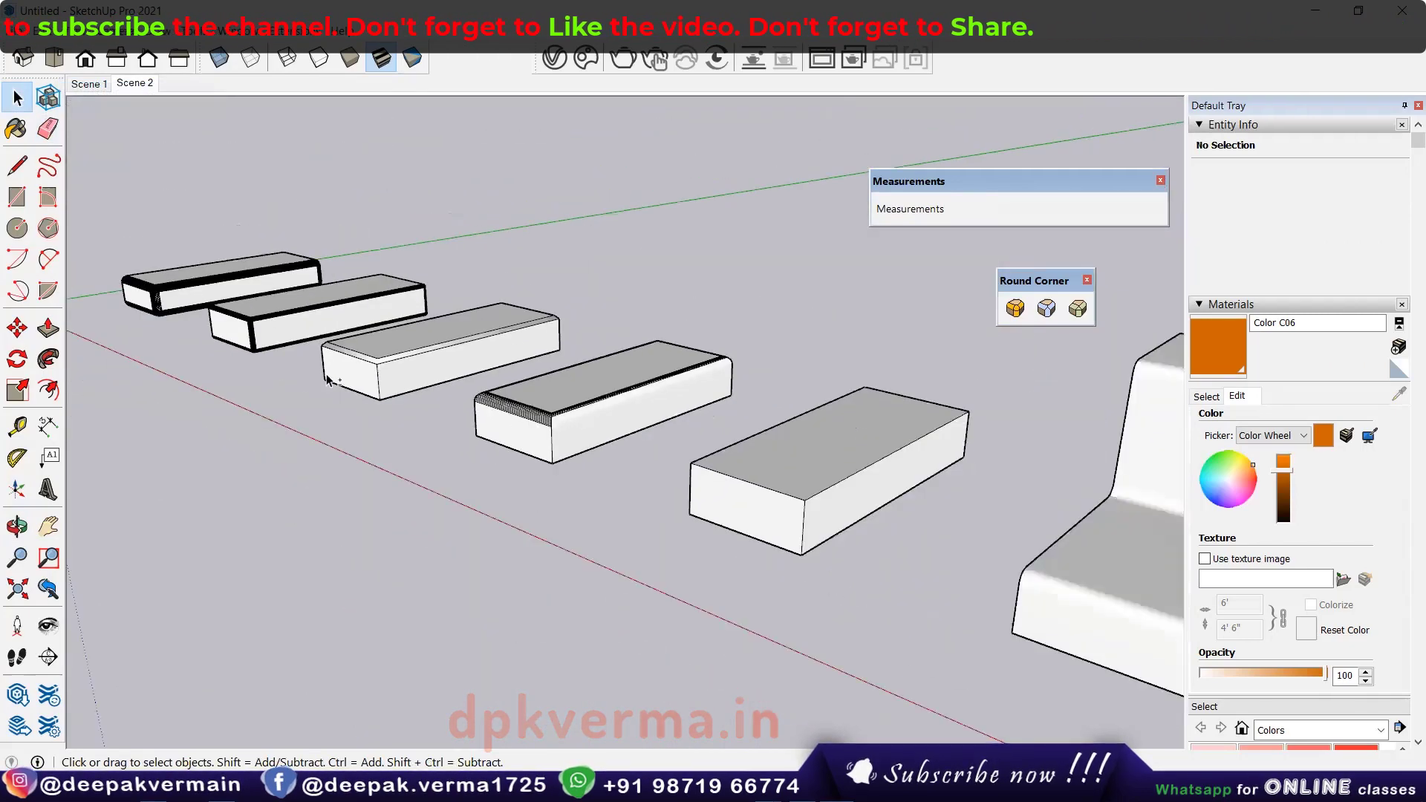
Orbit and zoom to a low close-up of the labelled Round Corner, Sharp Corner and Bevel boxes.
{"action": "middle_click_drag", "start_coordinate": [563, 413], "coordinate": [663, 499]}
{"action": "middle_click_drag", "start_coordinate": [342, 406], "coordinate": [520, 416]}
{"action": "scroll", "coordinate": [557, 431], "scroll_direction": "up", "scroll_amount": 3}
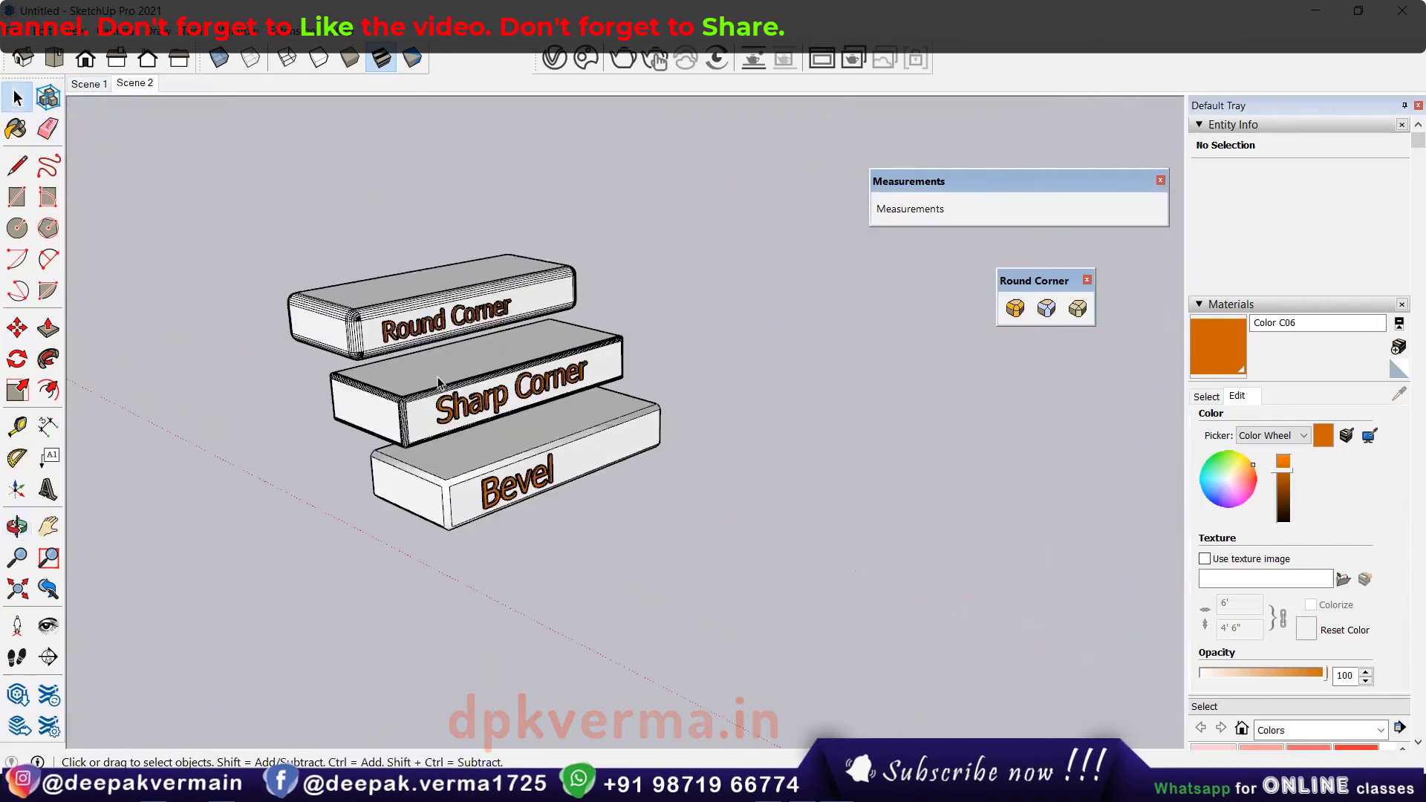
{"action": "scroll", "coordinate": [572, 438], "scroll_direction": "up", "scroll_amount": 2}
{"action": "scroll", "coordinate": [580, 442], "scroll_direction": "up", "scroll_amount": 1}
{"action": "scroll", "coordinate": [581, 442], "scroll_direction": "up", "scroll_amount": 1}
{"action": "scroll", "coordinate": [562, 422], "scroll_direction": "up", "scroll_amount": 2}
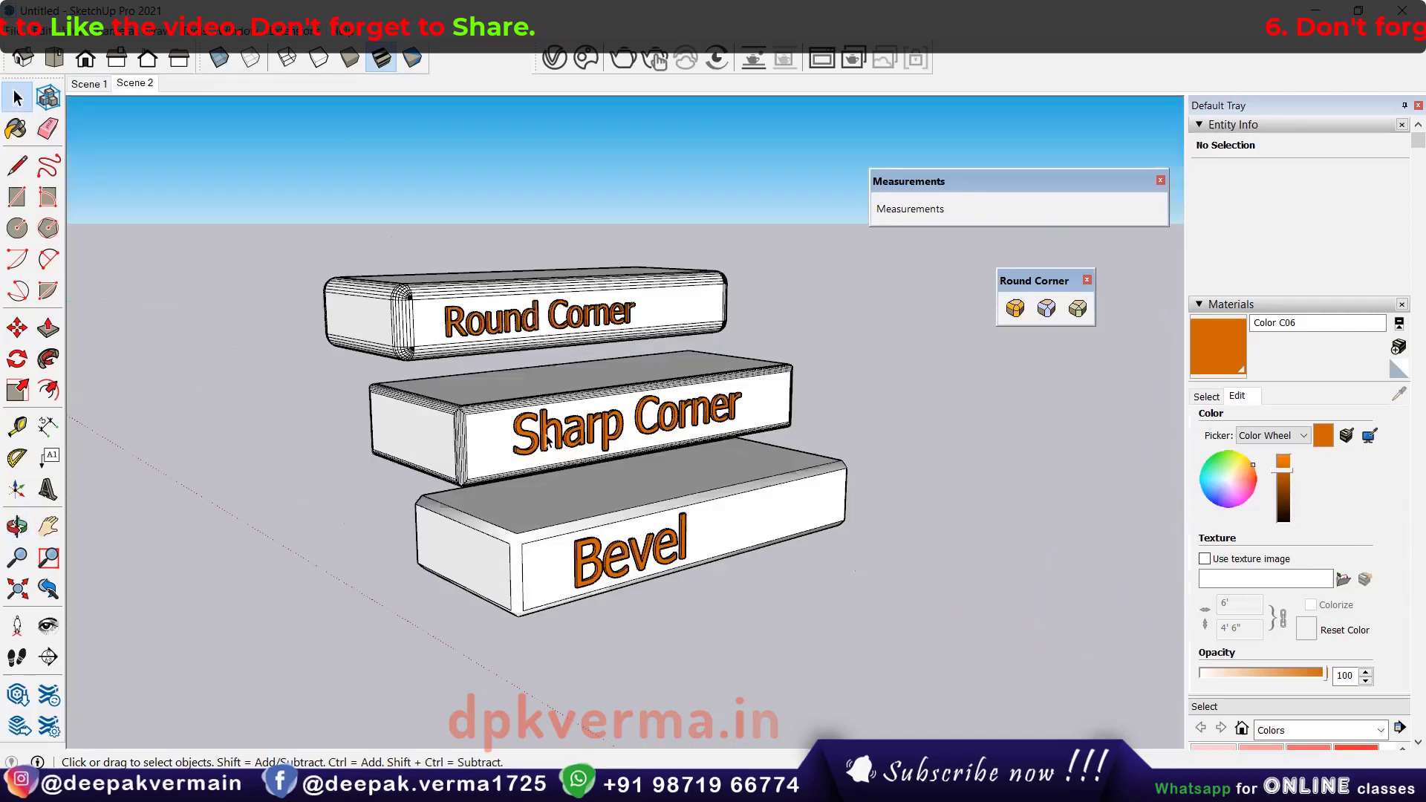
{"action": "middle_click_drag", "start_coordinate": [561, 421], "coordinate": [551, 410]}
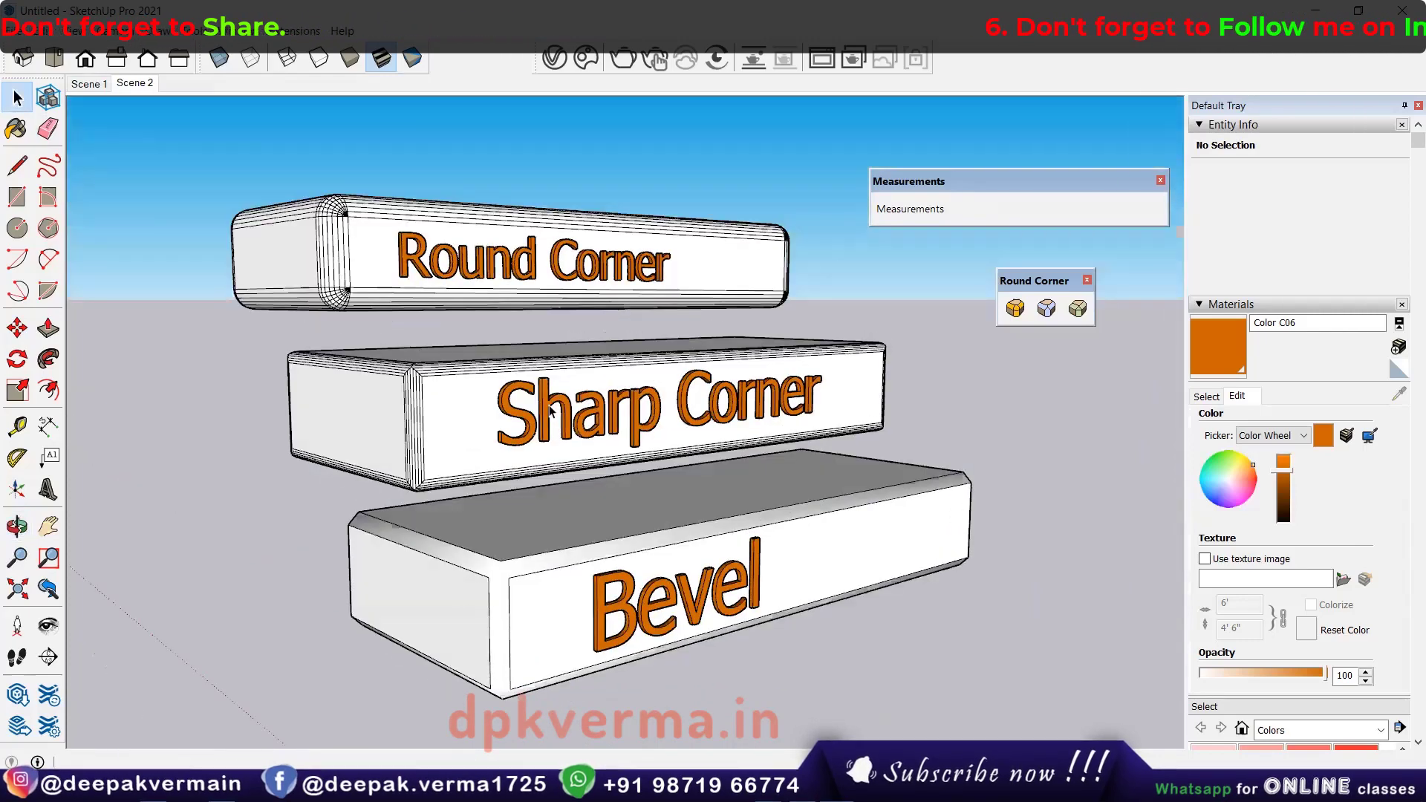